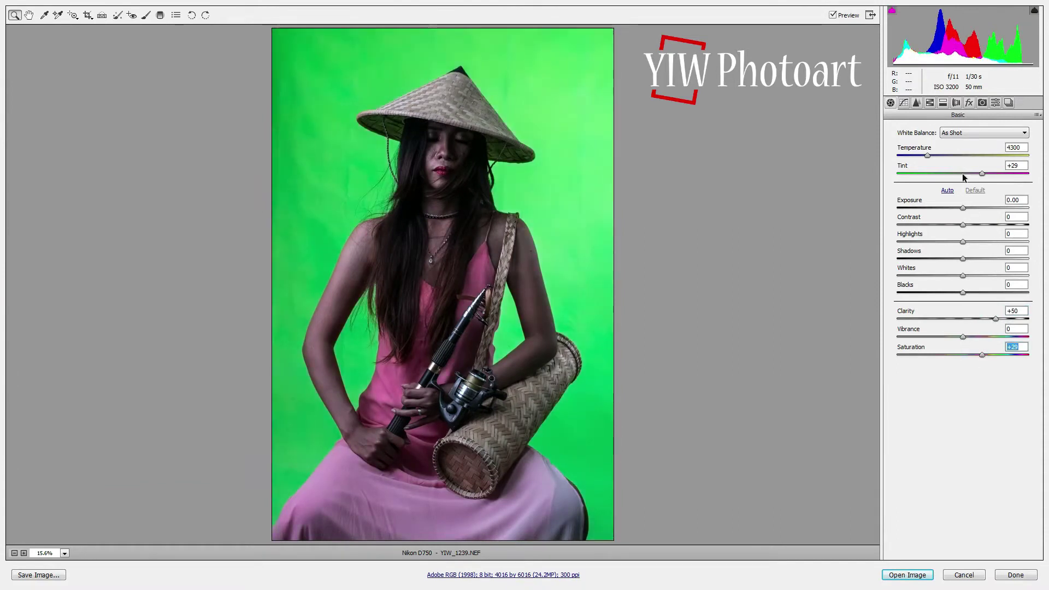
- Set the raw photo's temperature to 5650, shadows to +98 and blacks to +27
drag(926, 155, 948, 160)
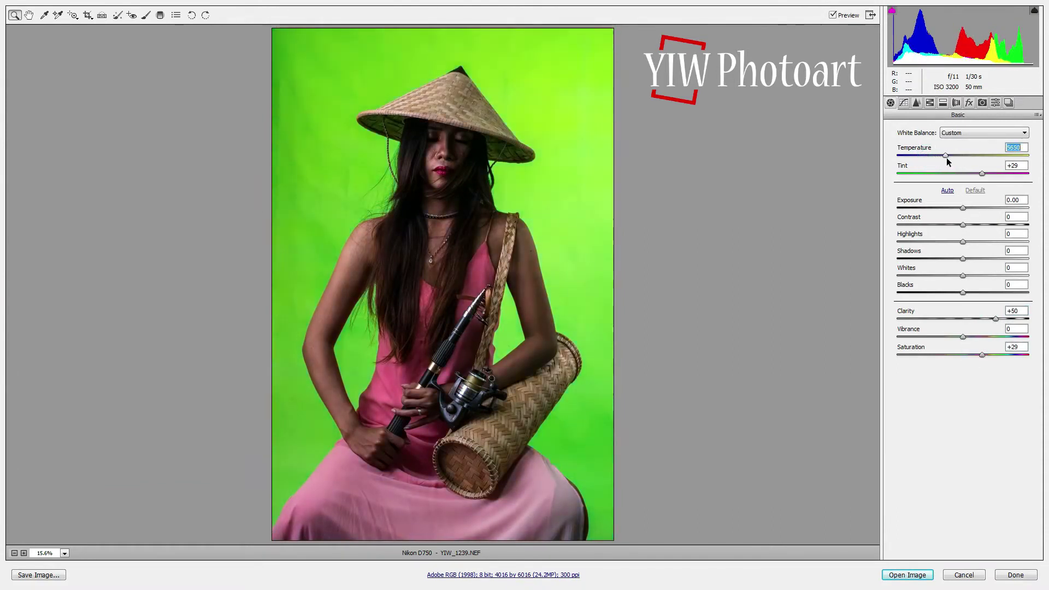
drag(962, 258, 1029, 264)
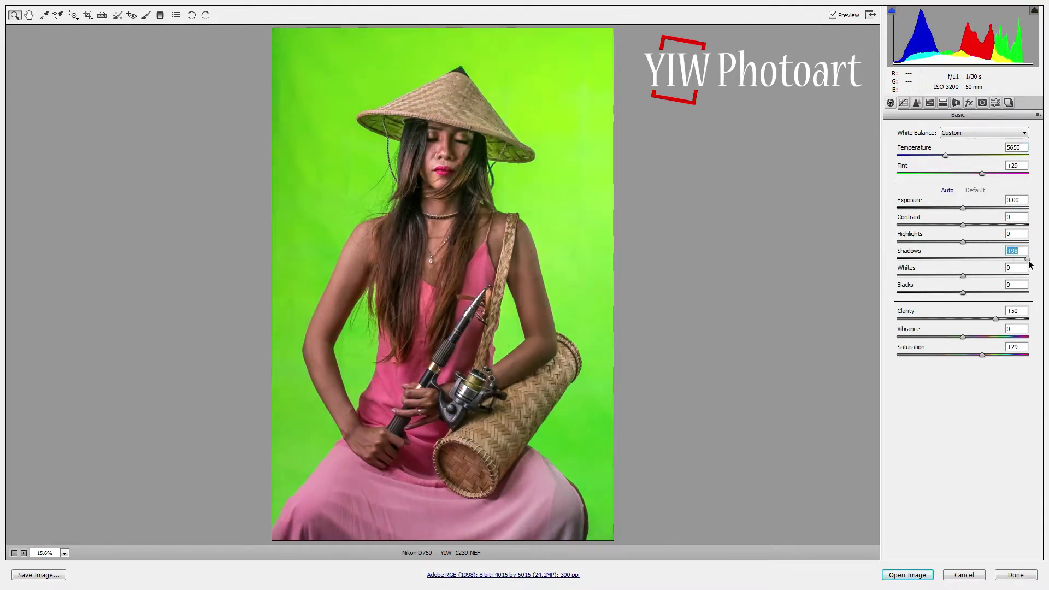
drag(965, 293, 988, 296)
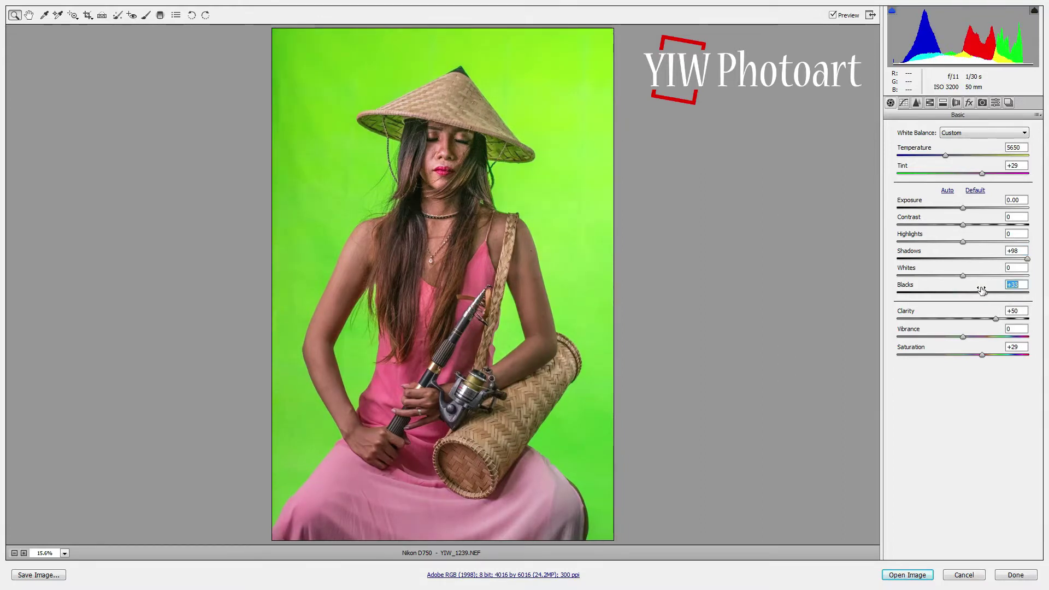
drag(982, 296, 979, 299)
- Set the raw photo's exposure to 0.00 and its saturation to +30
drag(967, 208, 968, 211)
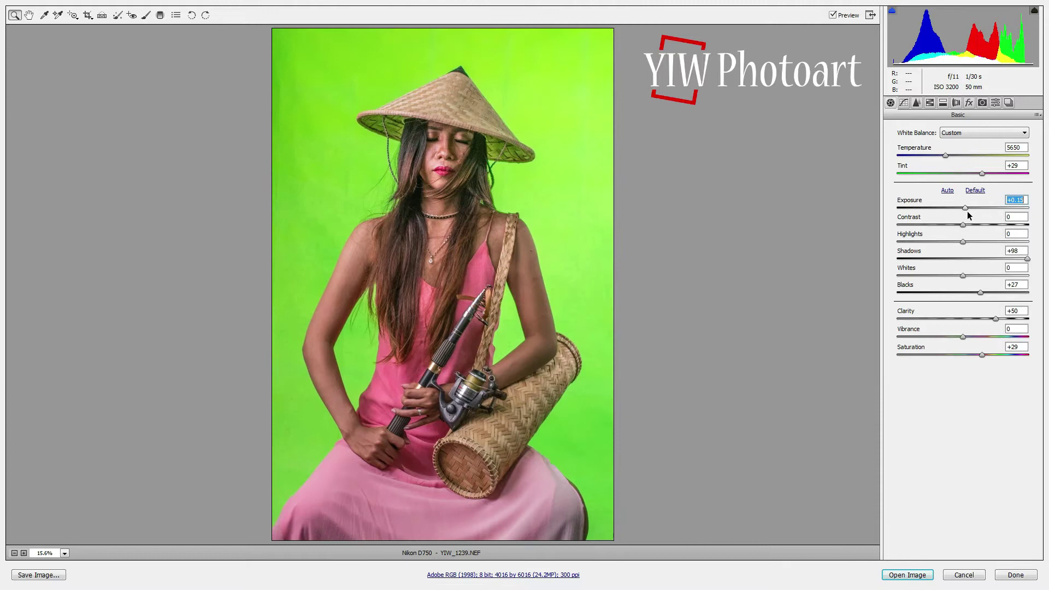
drag(966, 211, 964, 212)
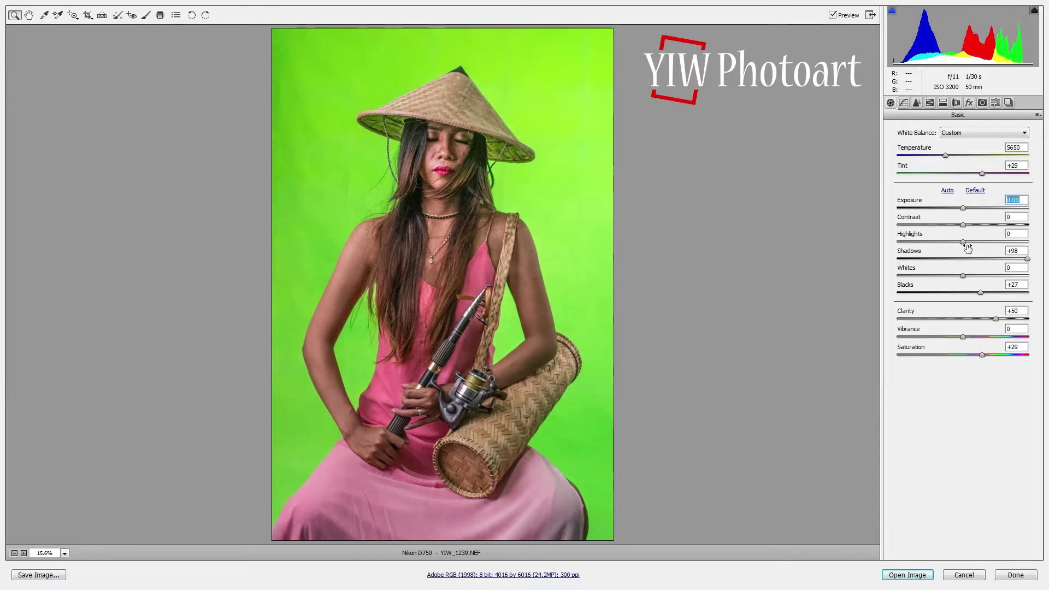
click(984, 355)
drag(984, 355, 985, 354)
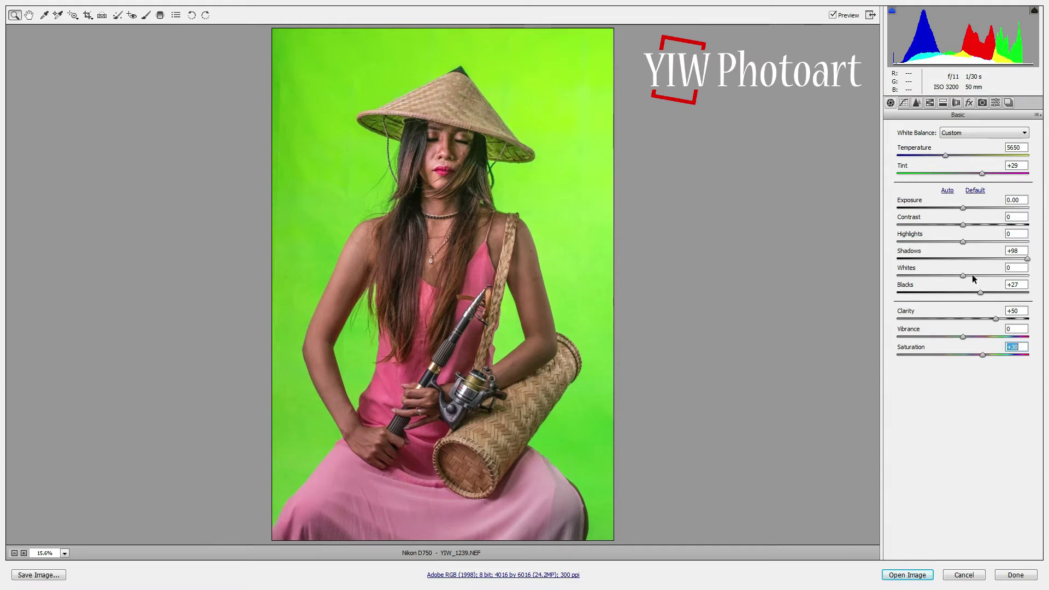
- Open the adjusted raw photo in Photoshop and duplicate its Background layer
click(907, 575)
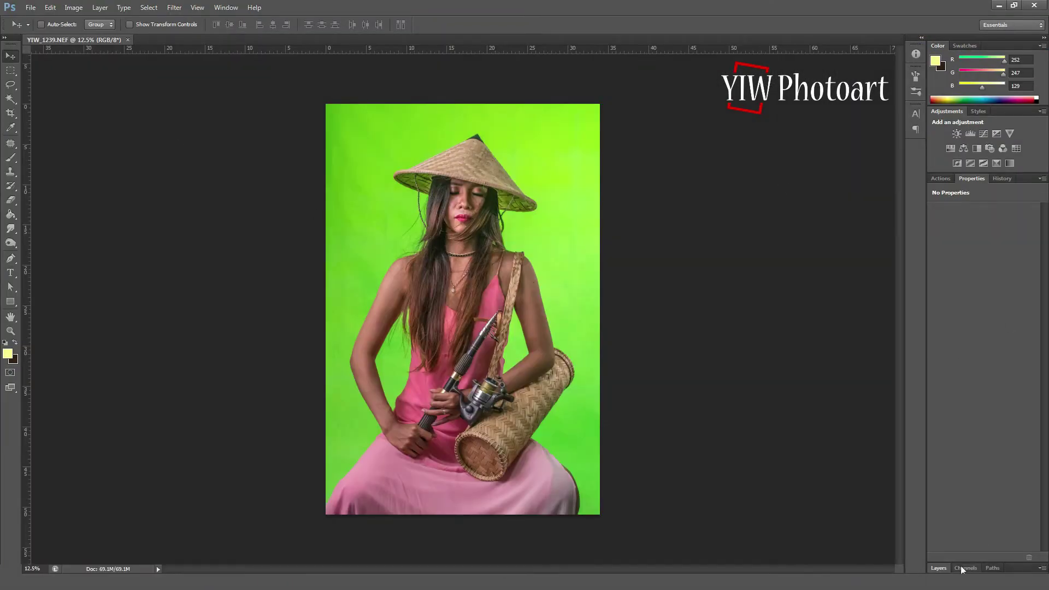
click(937, 568)
drag(1007, 431, 1014, 569)
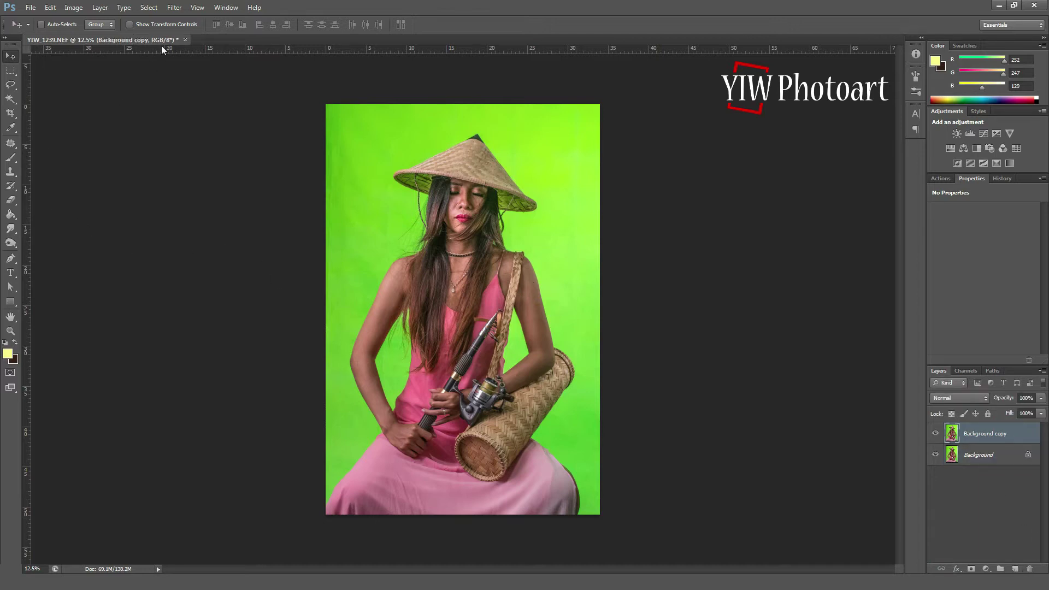
- Select the whole green backdrop with Color Range, adding samples from several shades of green around the woman
click(150, 8)
click(173, 101)
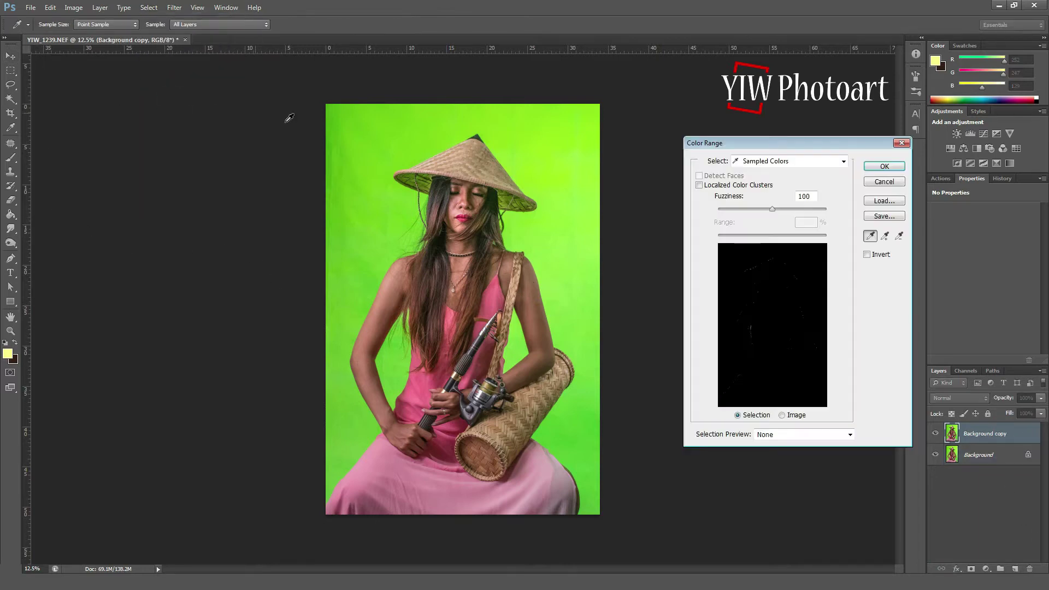
click(397, 137)
click(884, 235)
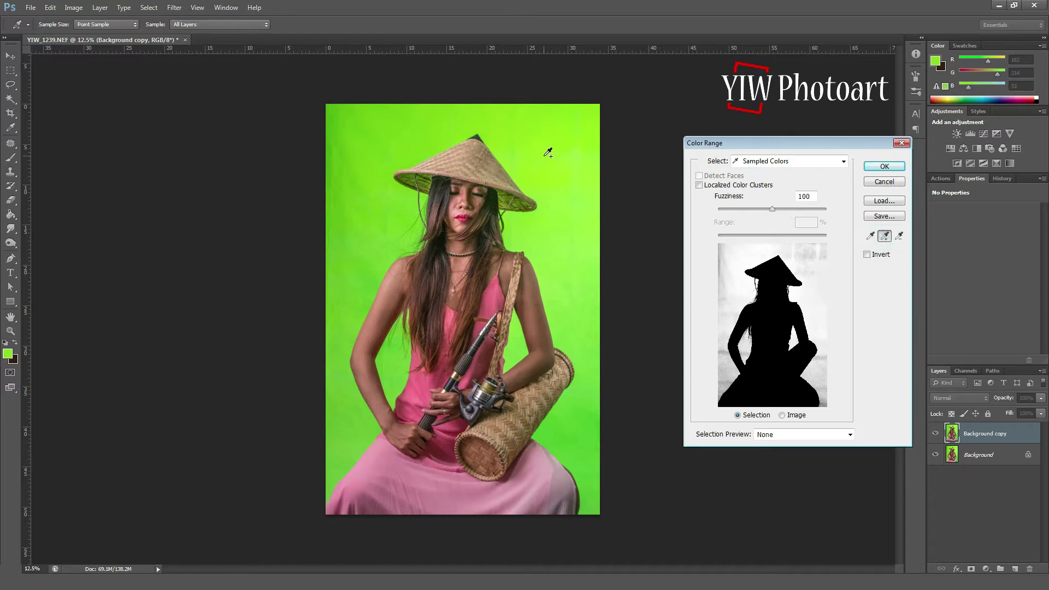
click(544, 155)
click(340, 154)
click(583, 455)
click(520, 345)
click(568, 249)
click(566, 205)
click(348, 253)
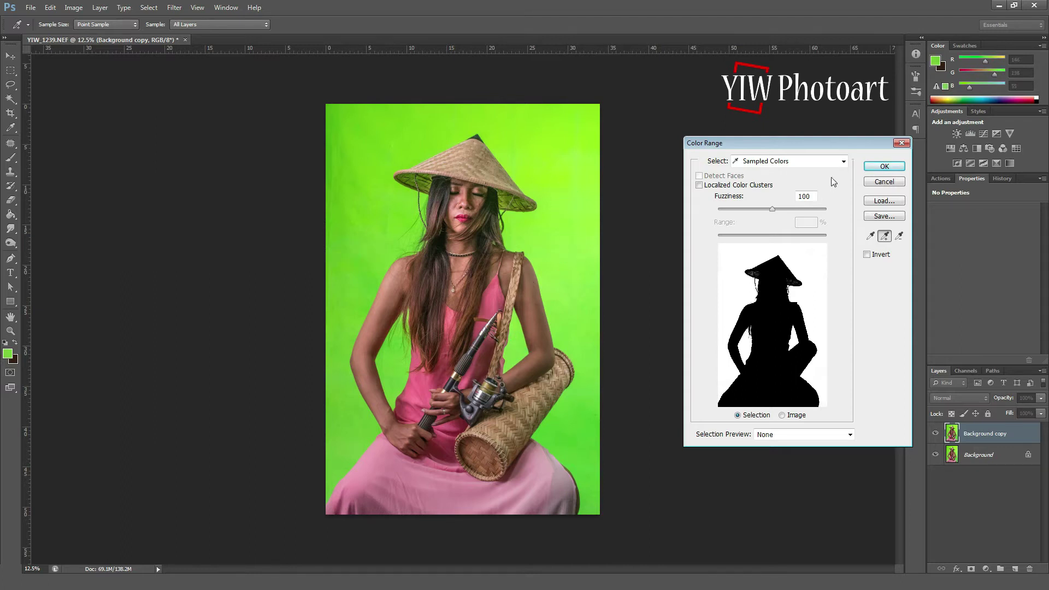
click(870, 170)
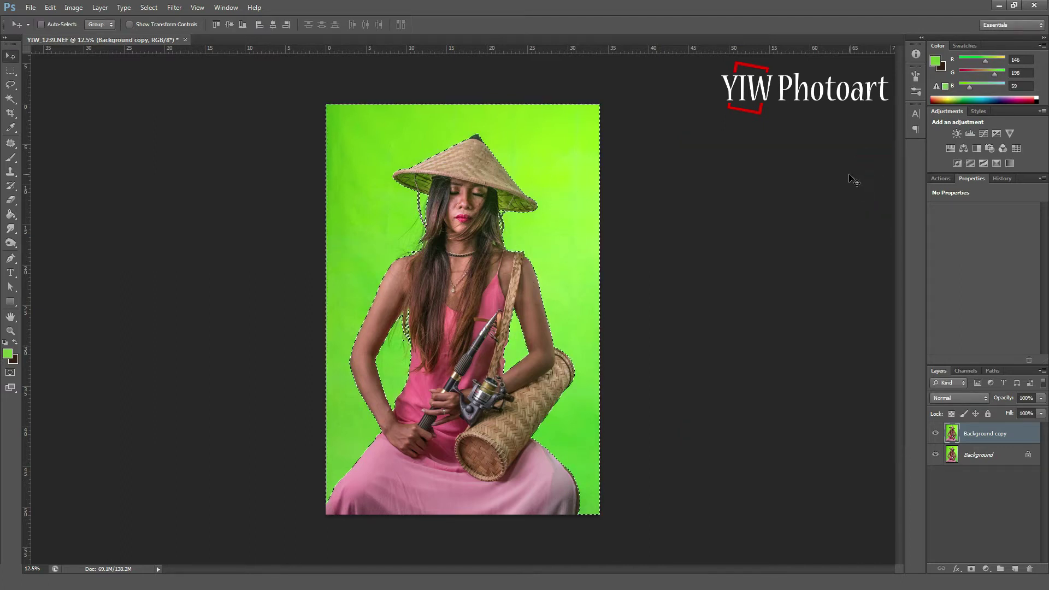
- Feather the selection by 0.5 pixels and add it to the Background copy layer as an inverted mask
click(149, 8)
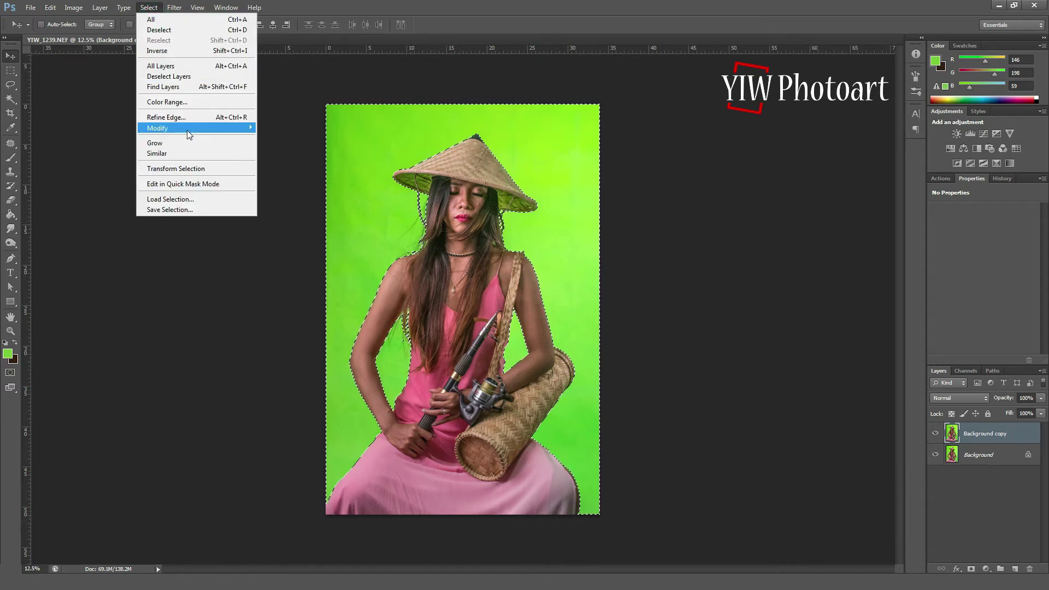
mouse_move(235, 128)
click(278, 169)
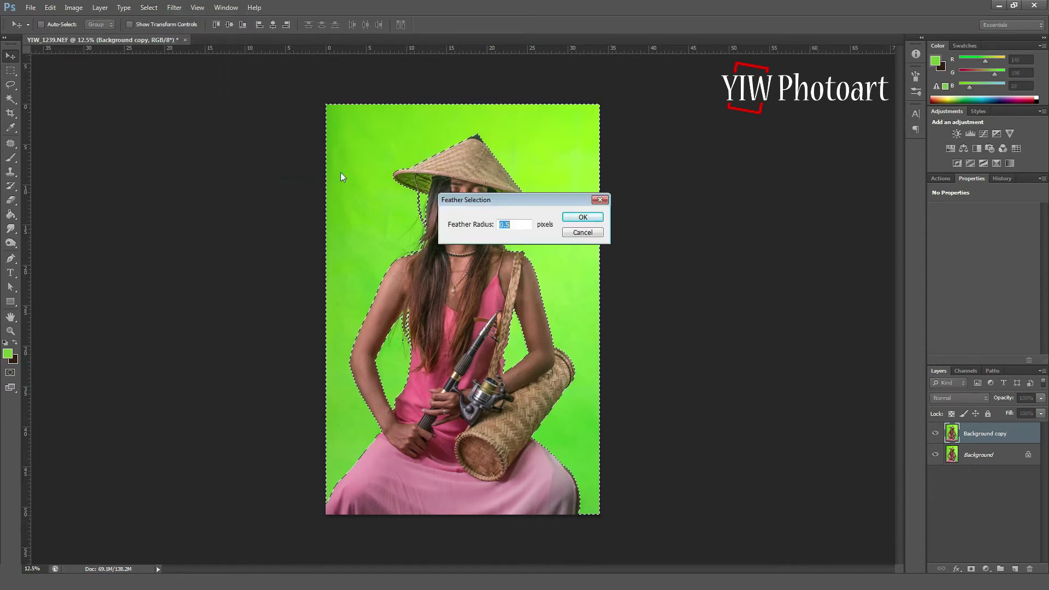
click(587, 211)
click(971, 568)
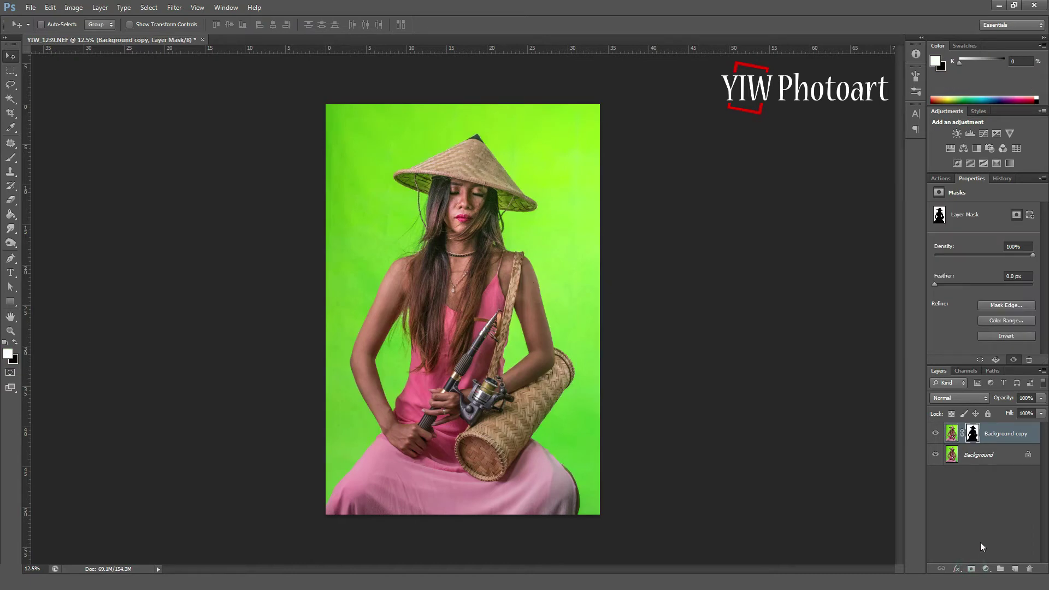
key(ctrl+i)
- Add a new layer directly above Background and fill it with bright blue, RGB 58, 137, 255
click(1008, 457)
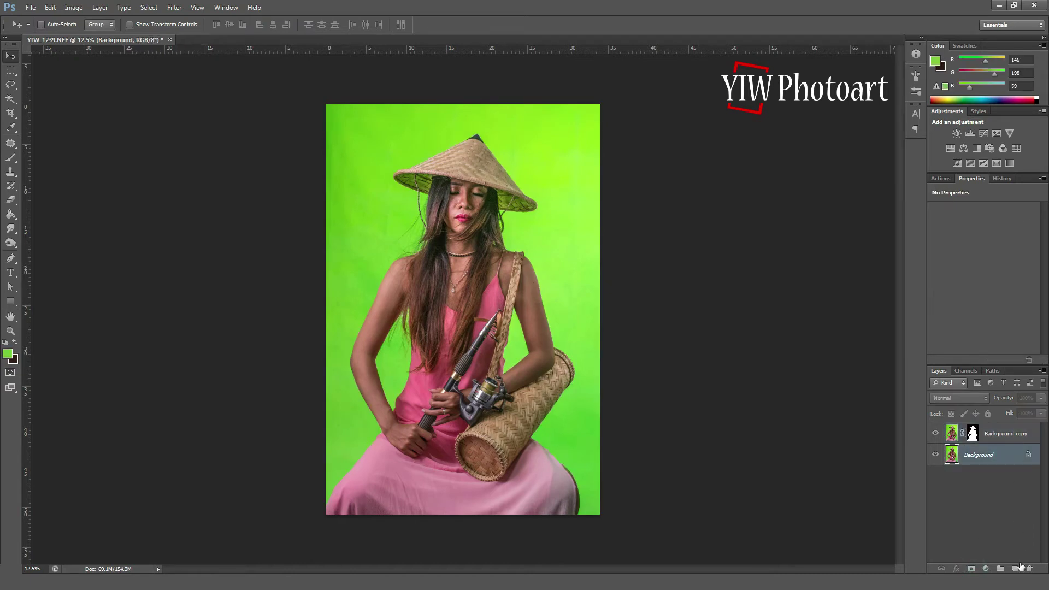
click(1014, 568)
click(7, 354)
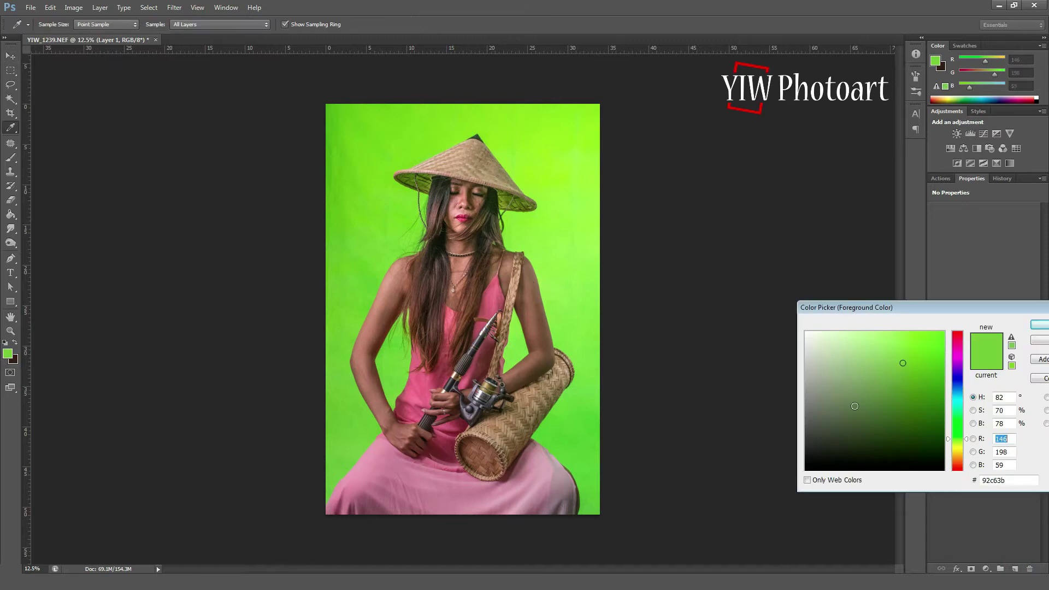
click(956, 386)
click(913, 332)
click(1039, 325)
click(15, 215)
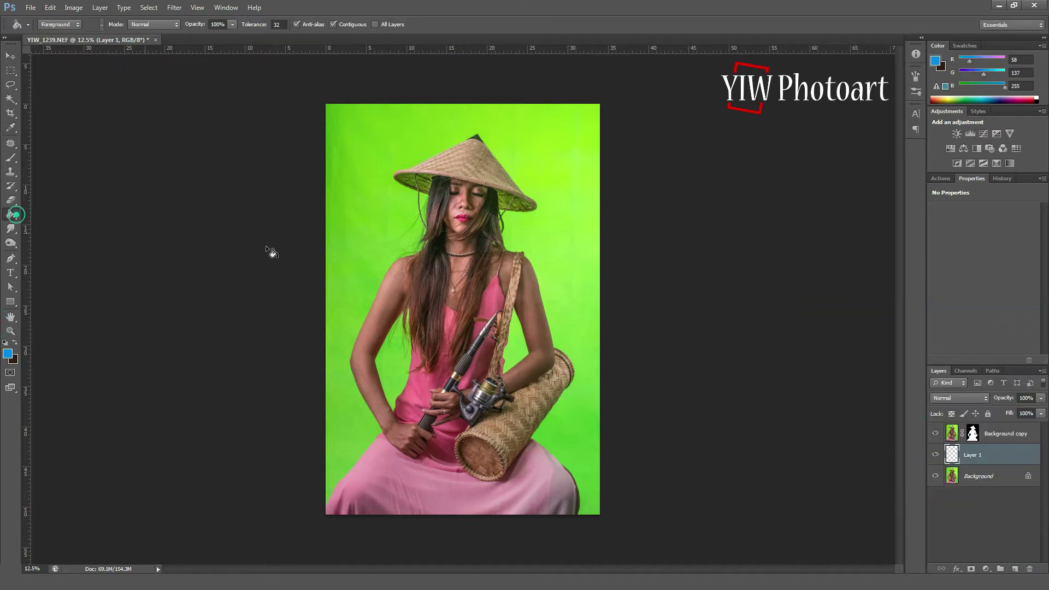
click(368, 244)
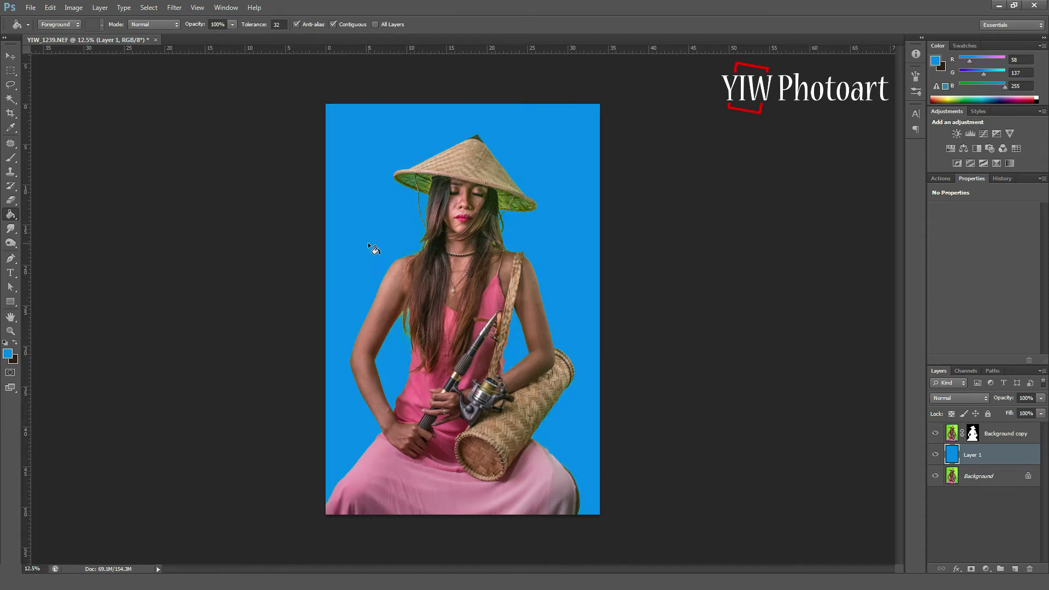
- Add a new layer clipped to Background copy and set its blend mode to Color
key(ctrl+0)
click(197, 7)
click(209, 87)
click(199, 8)
click(209, 86)
click(197, 7)
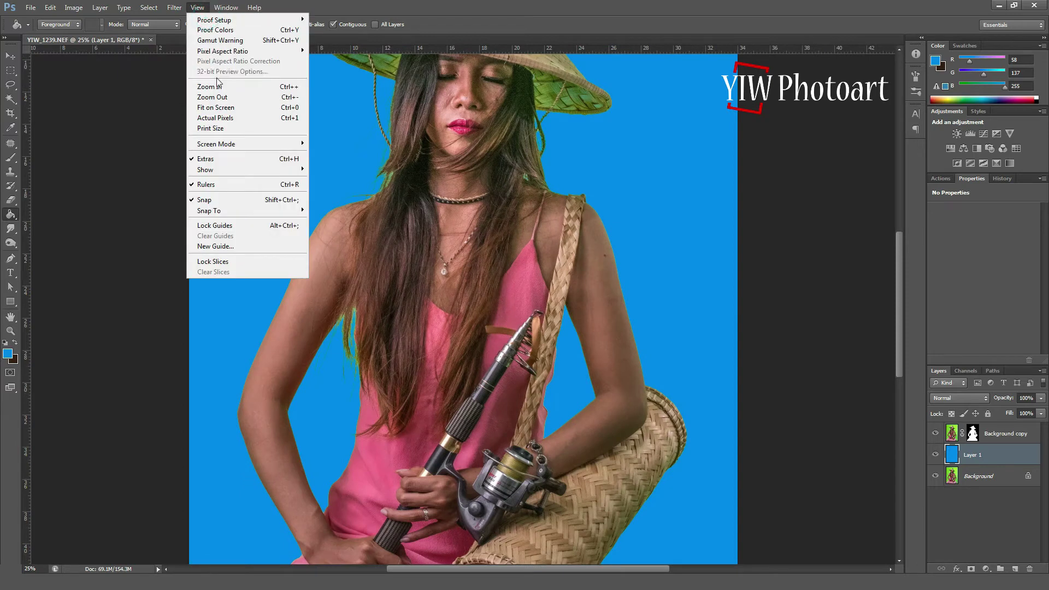
click(217, 86)
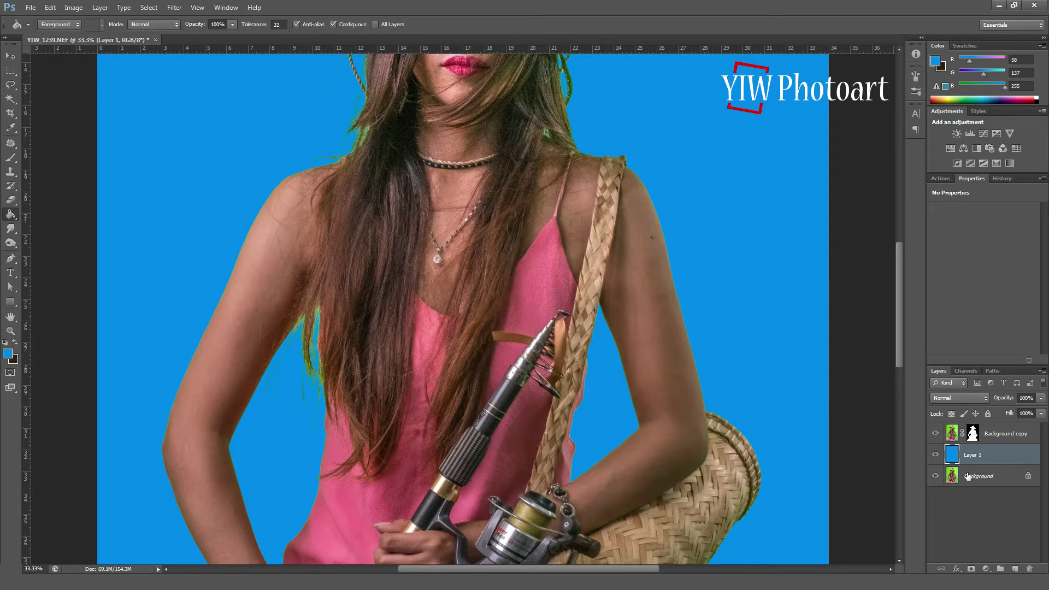
click(1005, 435)
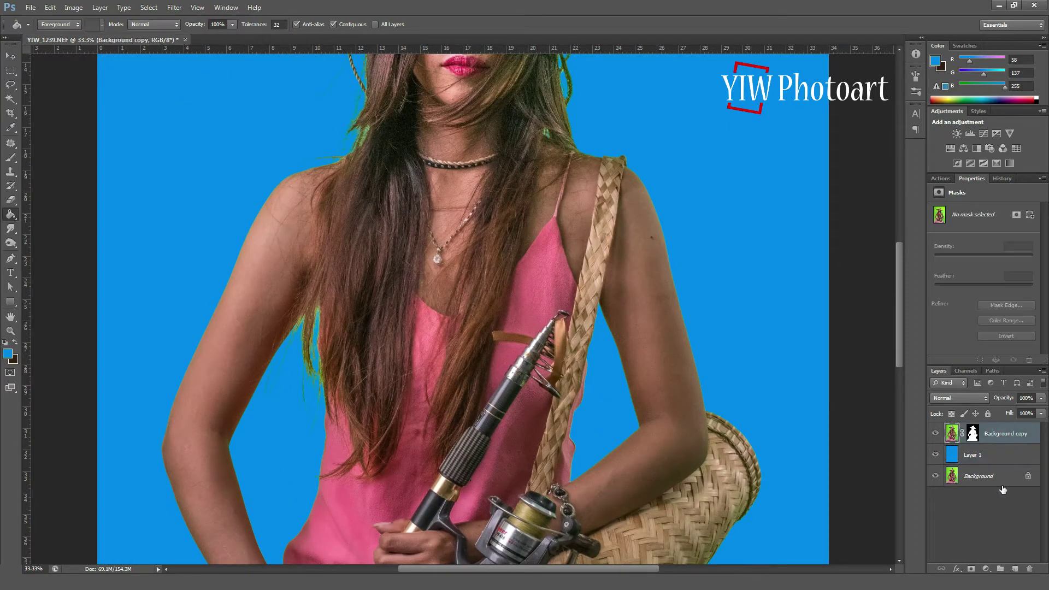
click(1015, 569)
right_click(975, 432)
click(984, 197)
click(981, 398)
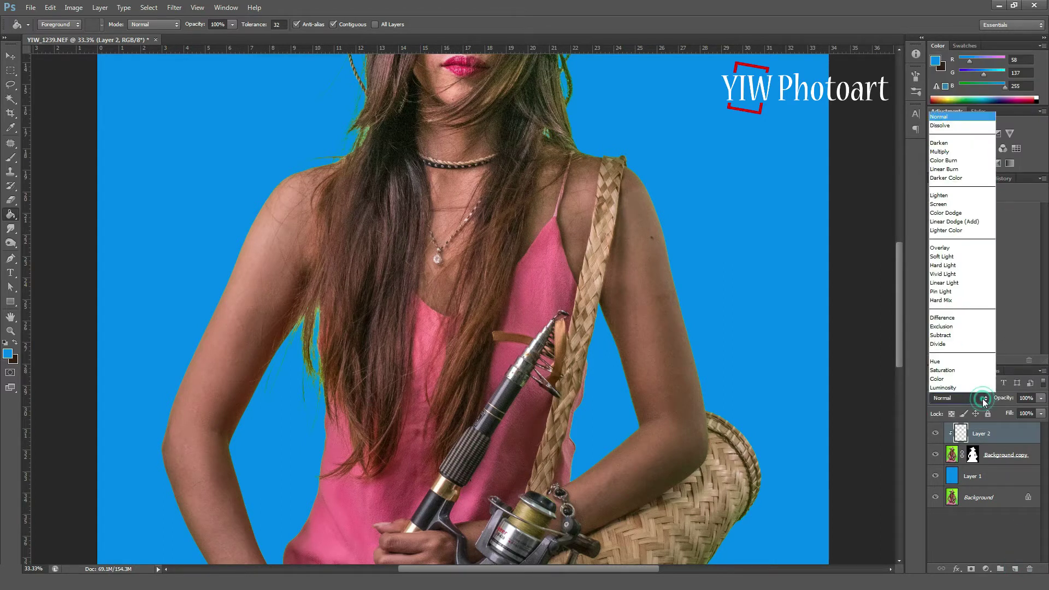
click(972, 388)
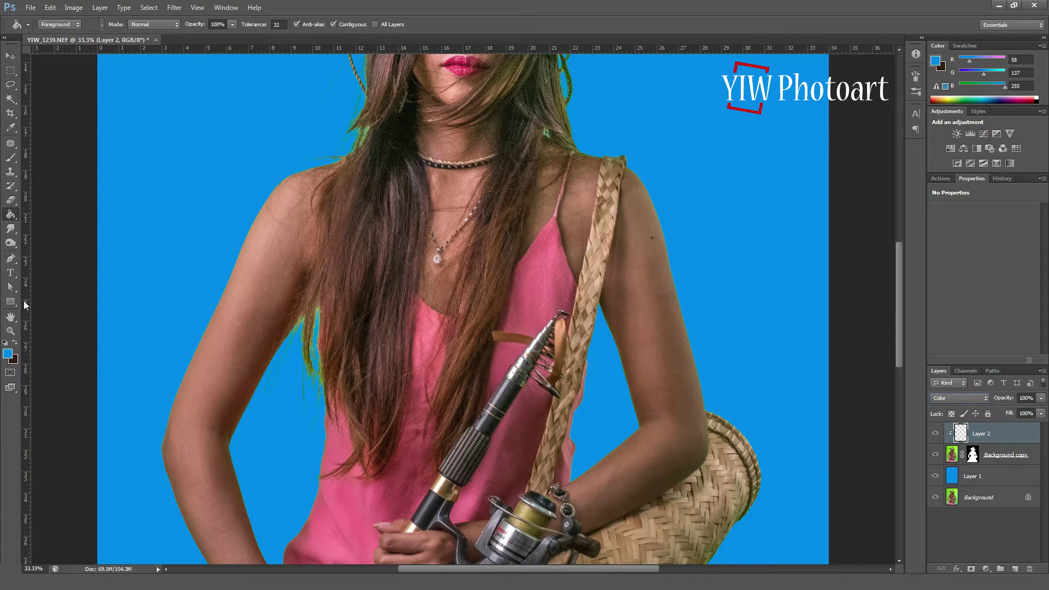
- Set the Brush tool to 52% opacity and reduce its size to 80
click(11, 160)
click(227, 24)
click(250, 35)
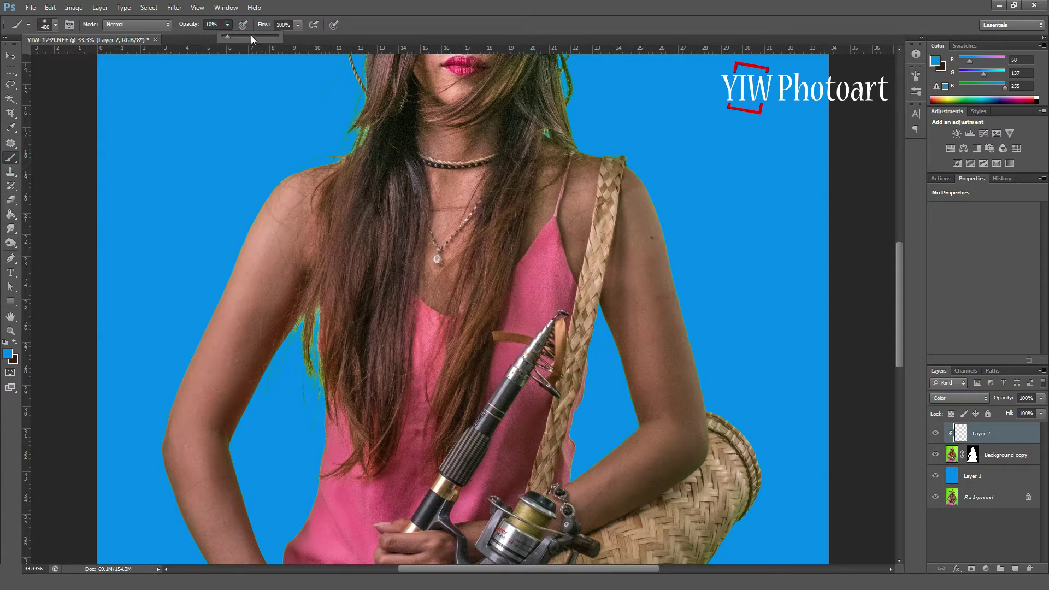
click(387, 13)
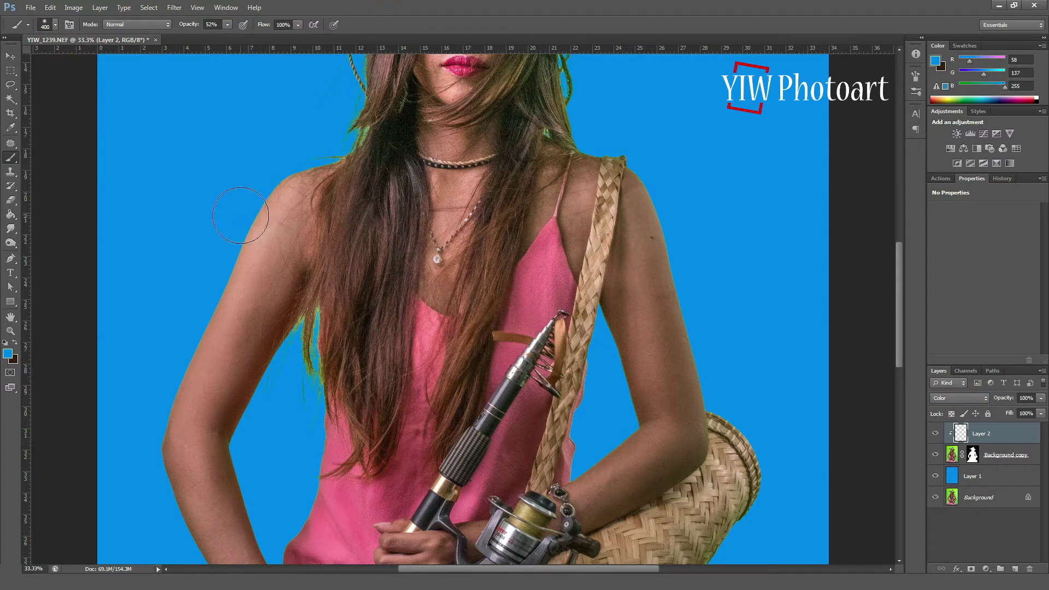
key(bracketleft)
key(bracketleft)
key(bracketleft)
key(bracketleft)
key(bracketleft)
key(bracketleft)
key(bracketleft)
key(bracketleft)
key(bracketleft)
- Paint sampled skin tones over the green fringe along the outer and inner edges of the arm beside the loose hair
alt+click(257, 224)
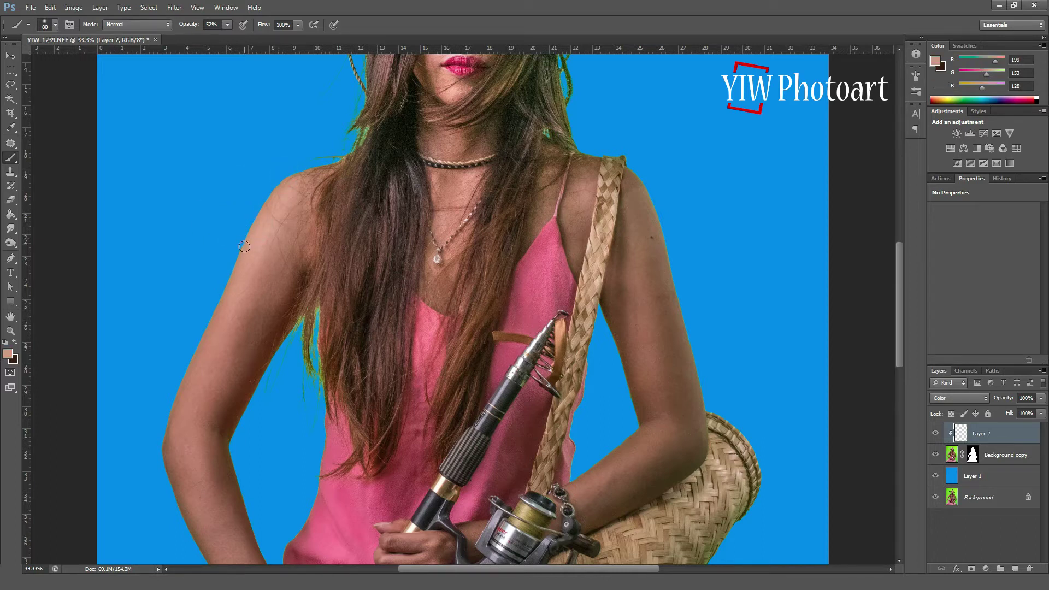
drag(202, 326, 156, 451)
alt+click(262, 370)
mouse_move(260, 376)
mouse_down()
mouse_move(242, 420)
mouse_move(297, 319)
mouse_move(308, 372)
mouse_up()
- Sample the dark hair colour and paint over the green-tinted strands beside the arm and above the shoulder
alt+click(353, 312)
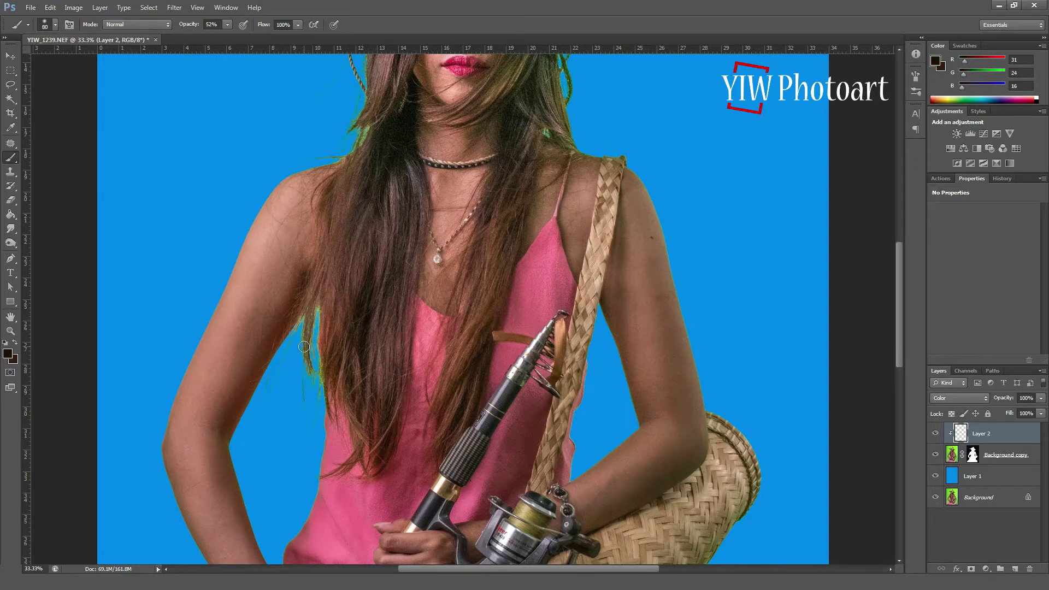
drag(297, 328, 315, 308)
click(316, 307)
click(315, 373)
click(320, 370)
drag(318, 380, 295, 403)
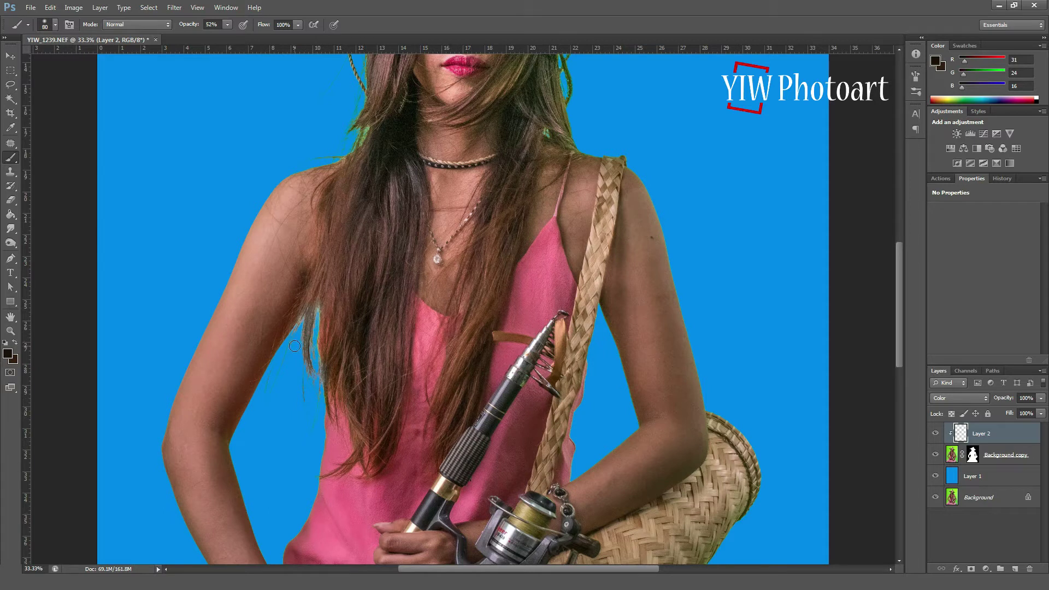
drag(371, 123, 351, 151)
click(347, 148)
click(355, 153)
click(333, 153)
- Sample the basket's straw colour and paint over the green fringe along its lower edge
drag(897, 283, 899, 359)
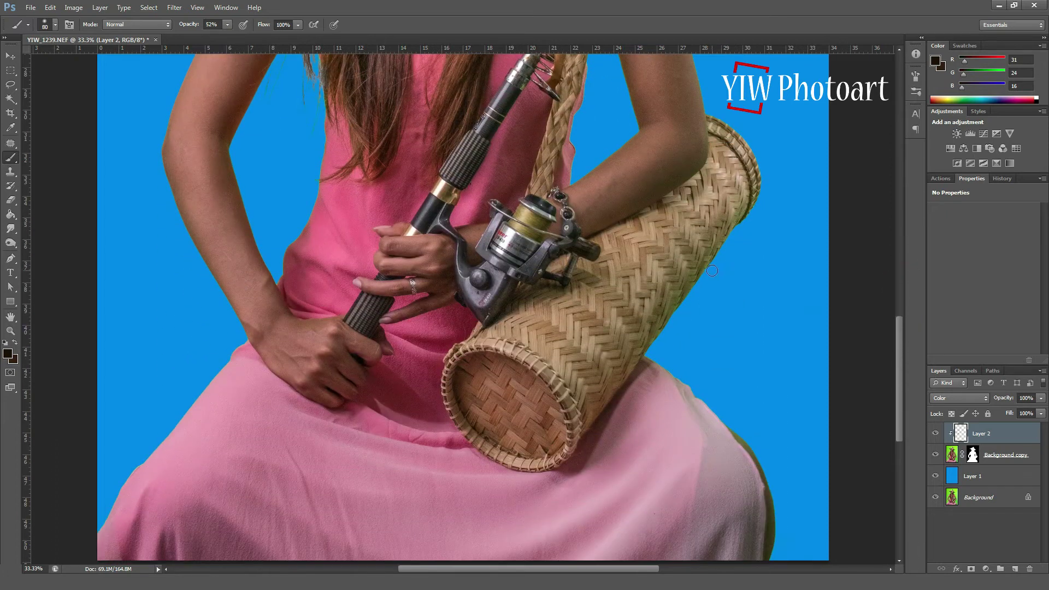
alt+click(710, 254)
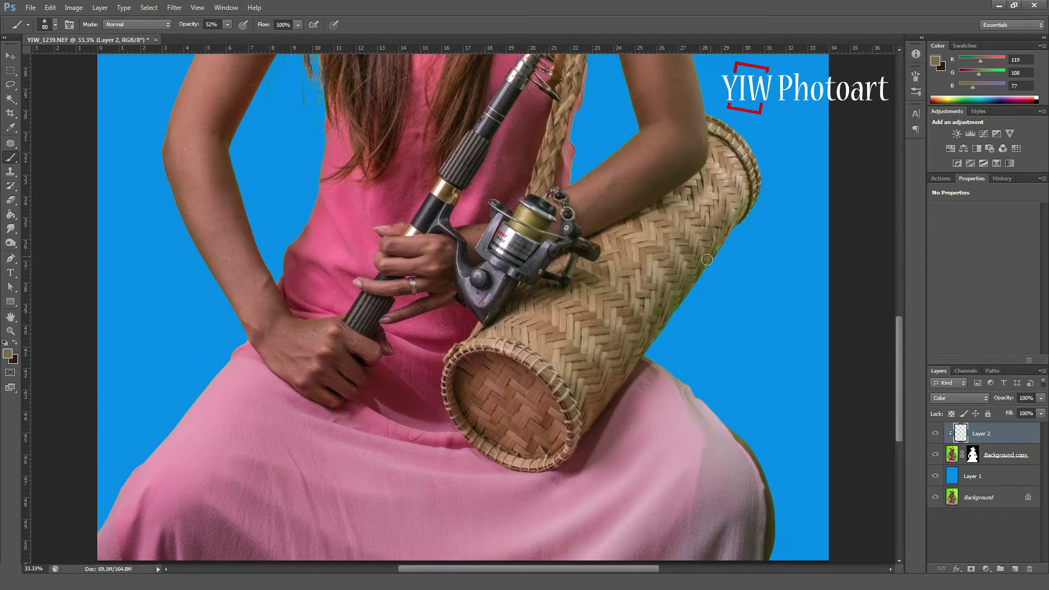
drag(648, 346, 669, 312)
click(655, 339)
click(675, 299)
mouse_move(756, 199)
mouse_down()
mouse_move(700, 250)
mouse_move(704, 272)
mouse_up()
drag(644, 350, 636, 362)
- Sample the hat's straw colour and paint over the green cast under both sides of the brim and along the hanging cord
drag(403, 417, 579, 180)
drag(488, 296, 257, 418)
drag(471, 321, 468, 363)
drag(464, 295, 487, 342)
drag(476, 264, 637, 515)
drag(557, 246, 543, 499)
drag(535, 300, 526, 413)
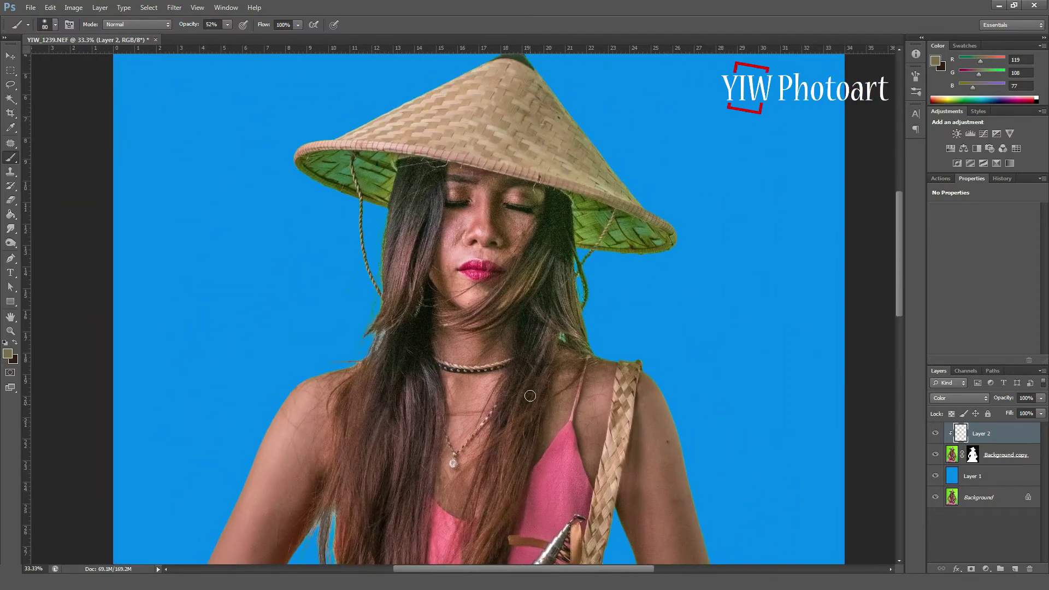
alt+click(429, 141)
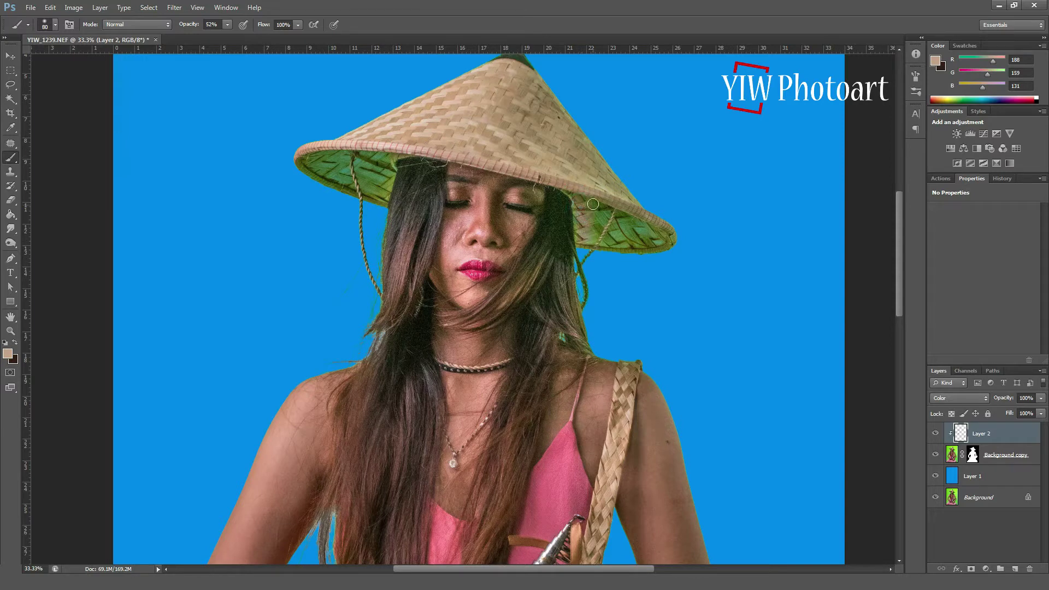
click(578, 212)
mouse_move(617, 216)
mouse_down()
mouse_move(601, 212)
mouse_move(607, 229)
mouse_move(625, 220)
mouse_up()
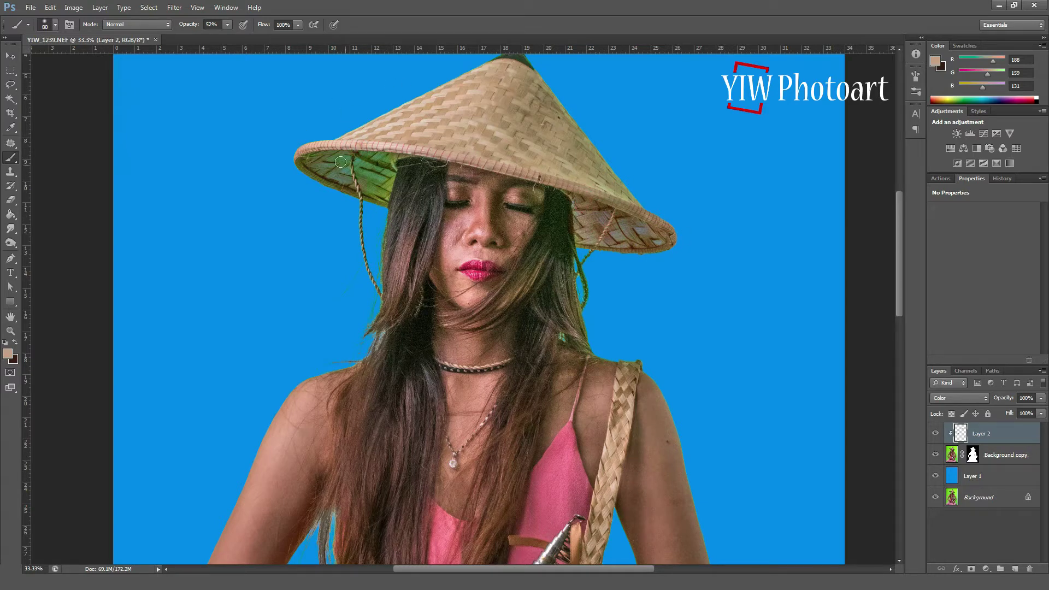
mouse_move(393, 184)
mouse_down()
mouse_move(340, 151)
mouse_move(374, 195)
mouse_up()
mouse_move(343, 162)
mouse_down()
mouse_move(381, 197)
mouse_move(347, 199)
mouse_move(313, 167)
mouse_move(405, 154)
mouse_move(315, 162)
mouse_move(383, 168)
mouse_move(359, 234)
mouse_move(367, 275)
mouse_up()
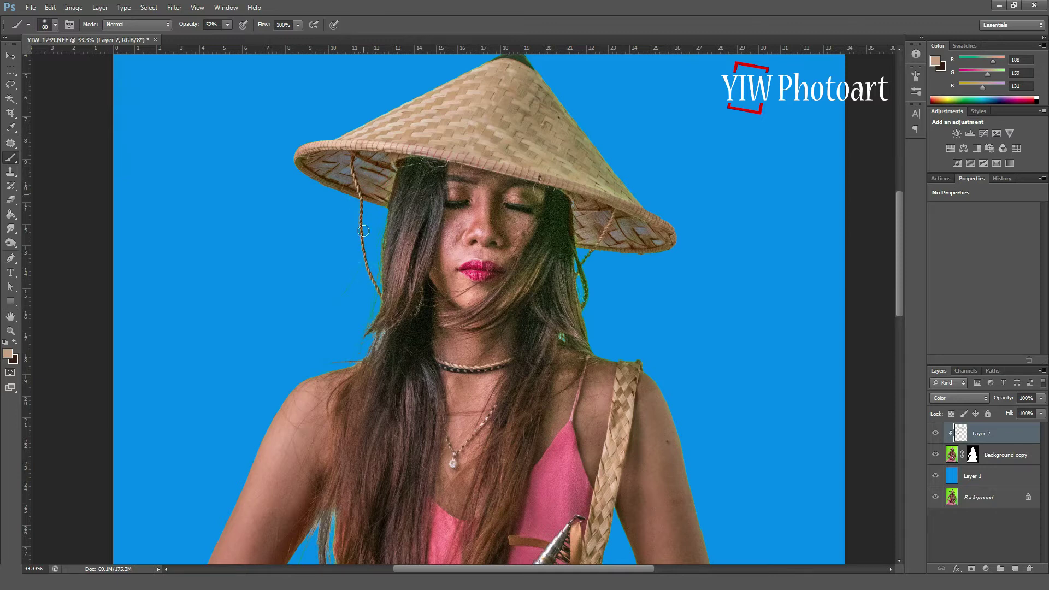
- Paint the sampled straw colour over the green fringe on the hat's hanging cords beside the hair
mouse_move(581, 257)
mouse_down()
mouse_move(586, 284)
mouse_move(577, 252)
mouse_move(665, 246)
mouse_move(661, 218)
mouse_up()
click(581, 247)
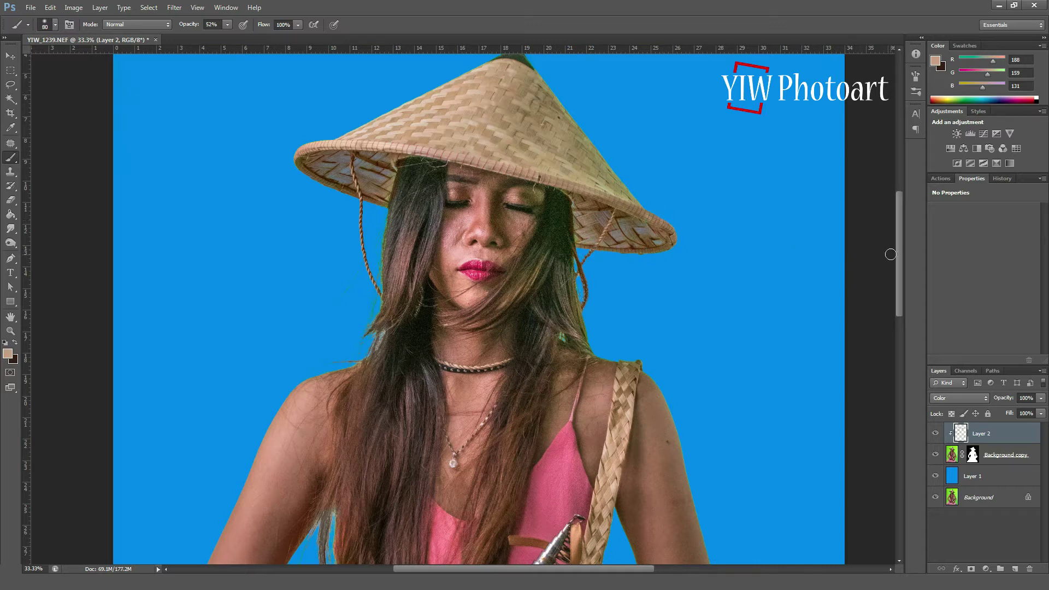
click(197, 8)
click(222, 107)
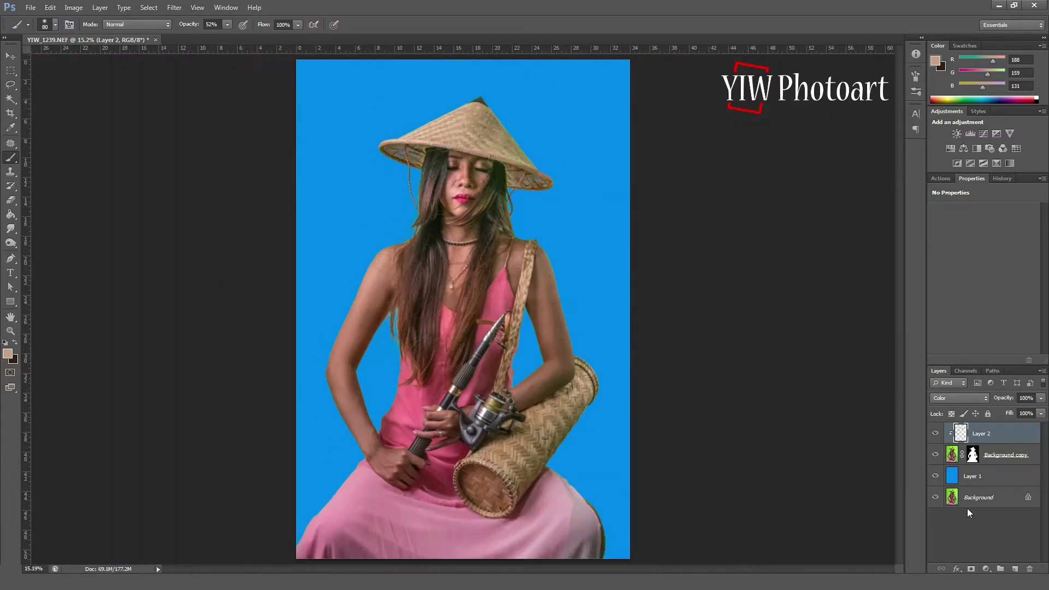
- Hide the original Background and the blue Layer 1, and save the transparent cutout in PNG format
click(934, 497)
click(934, 476)
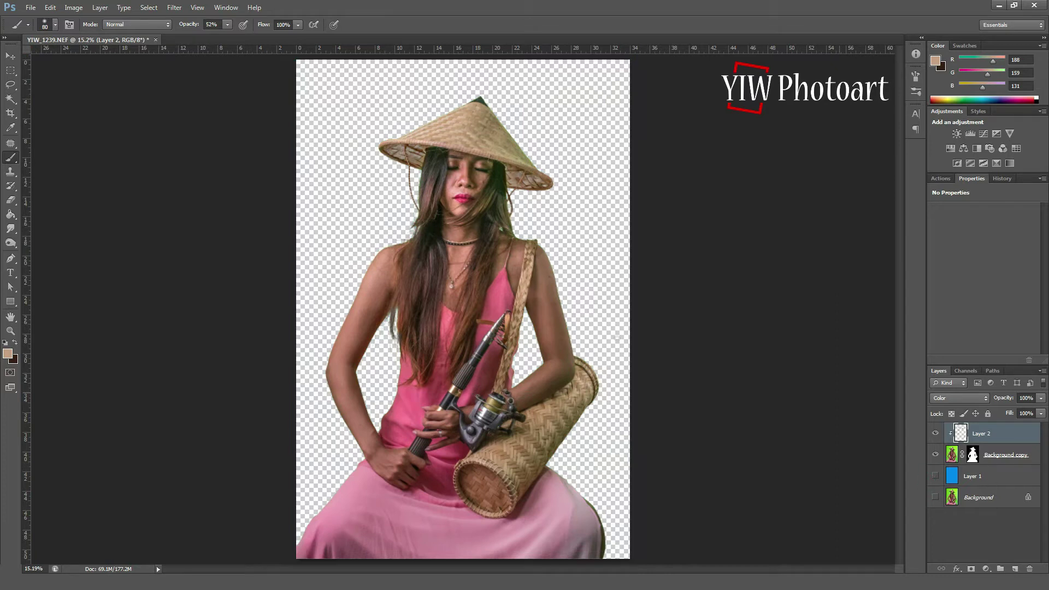
click(31, 8)
click(71, 143)
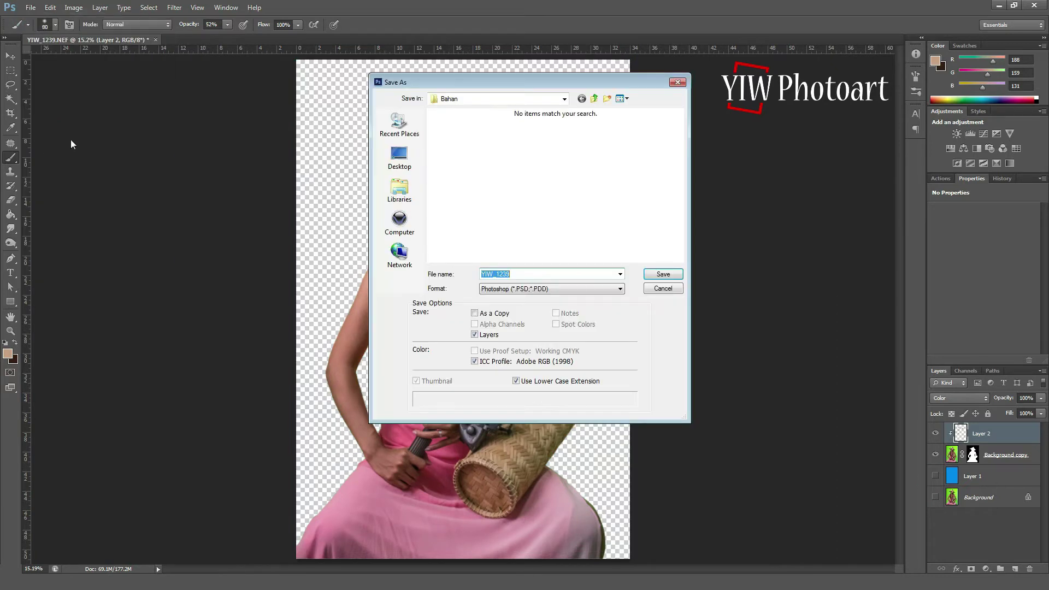
click(586, 290)
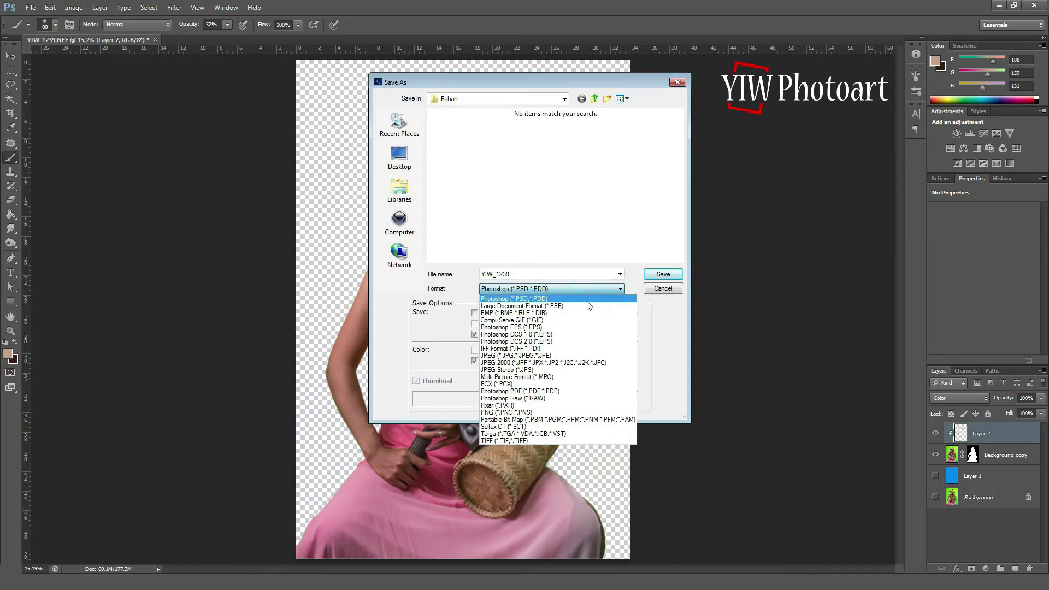
click(578, 411)
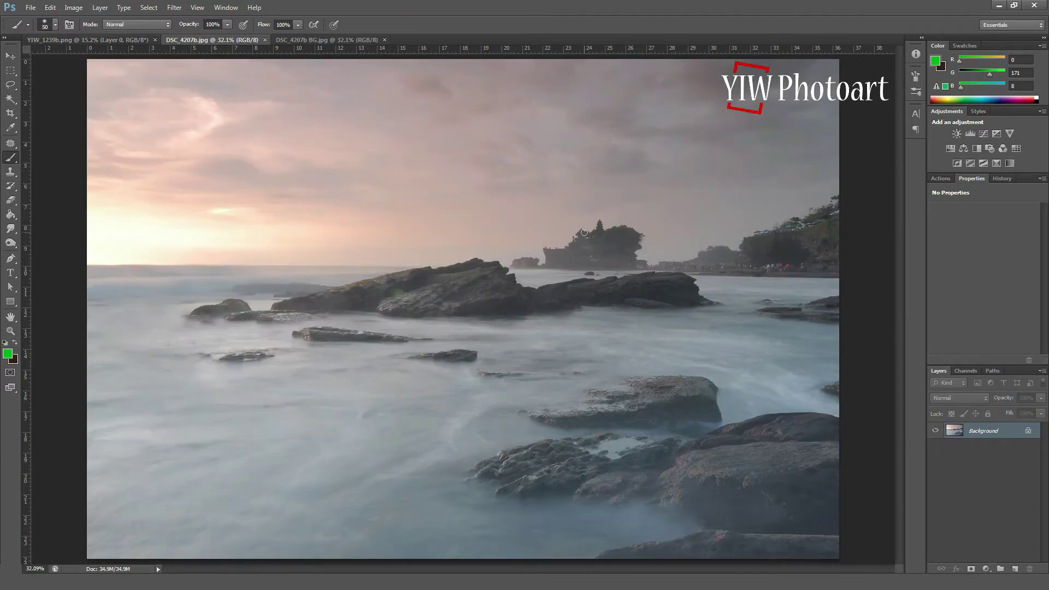
- Outline the temple island, the shoreline, the headland and the main seascape area with green brush strokes in DSC_4207b.jpg
mouse_move(584, 232)
mouse_down()
mouse_move(592, 274)
mouse_move(633, 257)
mouse_move(600, 235)
mouse_up()
mouse_move(668, 240)
mouse_down()
mouse_move(653, 256)
mouse_move(674, 282)
mouse_move(785, 284)
mouse_move(833, 260)
mouse_move(628, 240)
mouse_up()
mouse_move(747, 241)
mouse_down()
mouse_move(836, 200)
mouse_move(725, 213)
mouse_up()
mouse_move(688, 109)
mouse_down()
mouse_move(244, 106)
mouse_move(137, 227)
mouse_move(231, 476)
mouse_move(478, 551)
mouse_move(735, 433)
mouse_move(754, 216)
mouse_move(642, 69)
mouse_up()
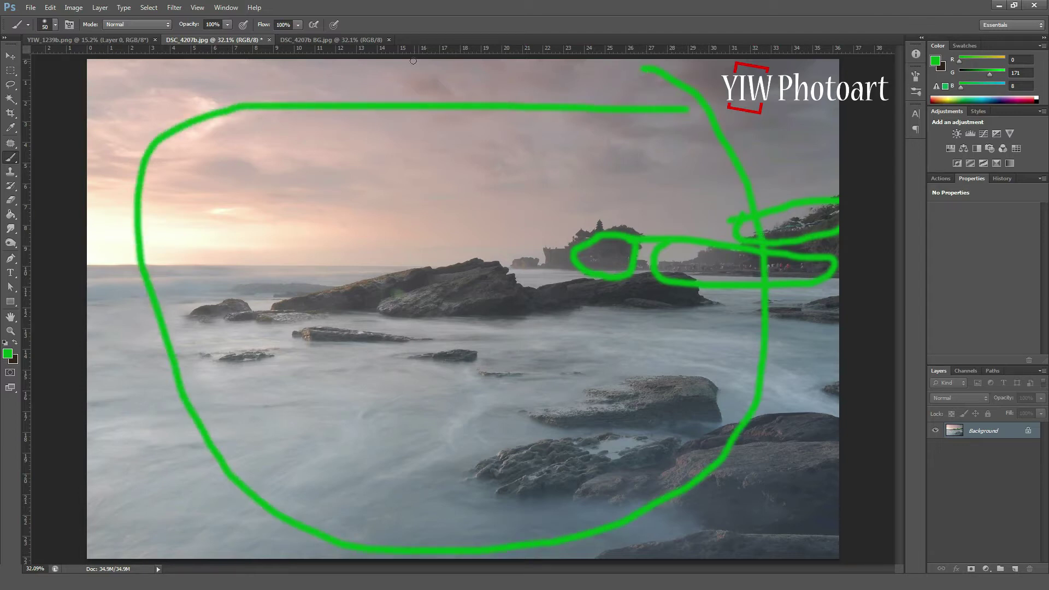
- Copy the woman cutout from YIW_1239b.png into the colour-graded seascape DSC_4207b BG.jpg with the Move tool
click(332, 39)
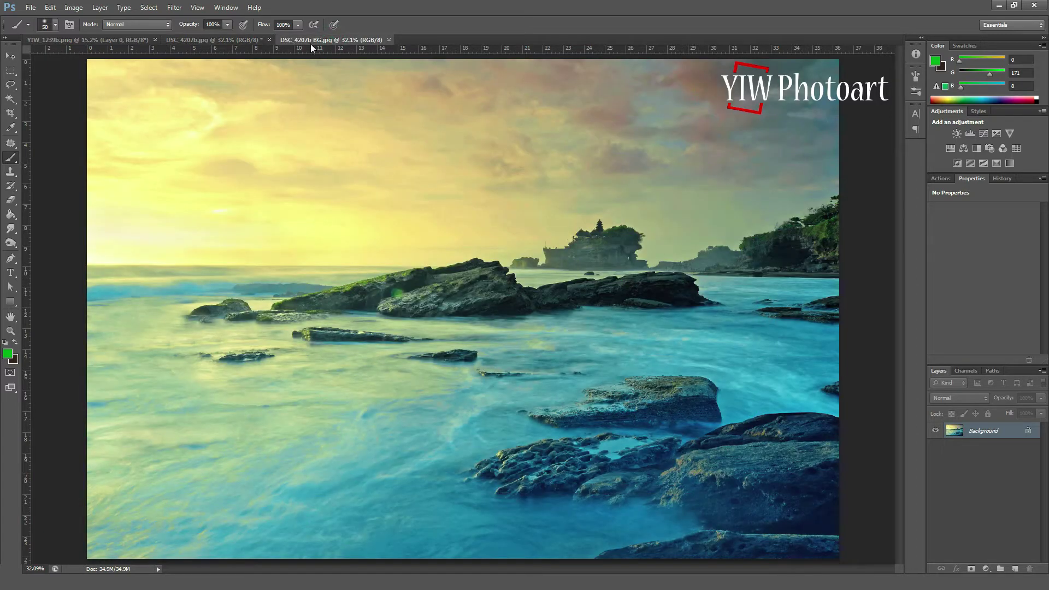
click(9, 56)
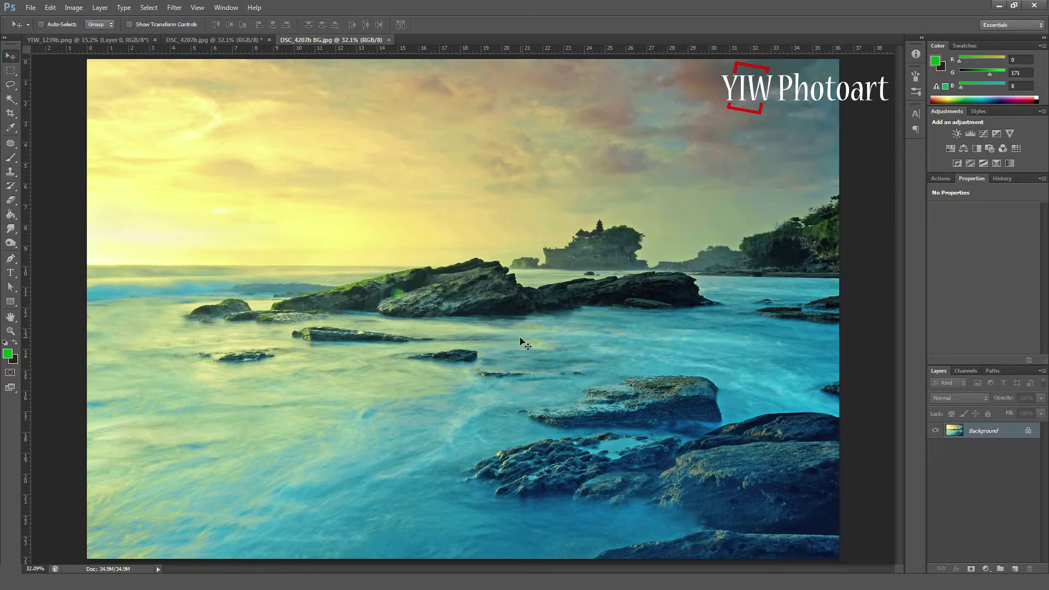
click(120, 40)
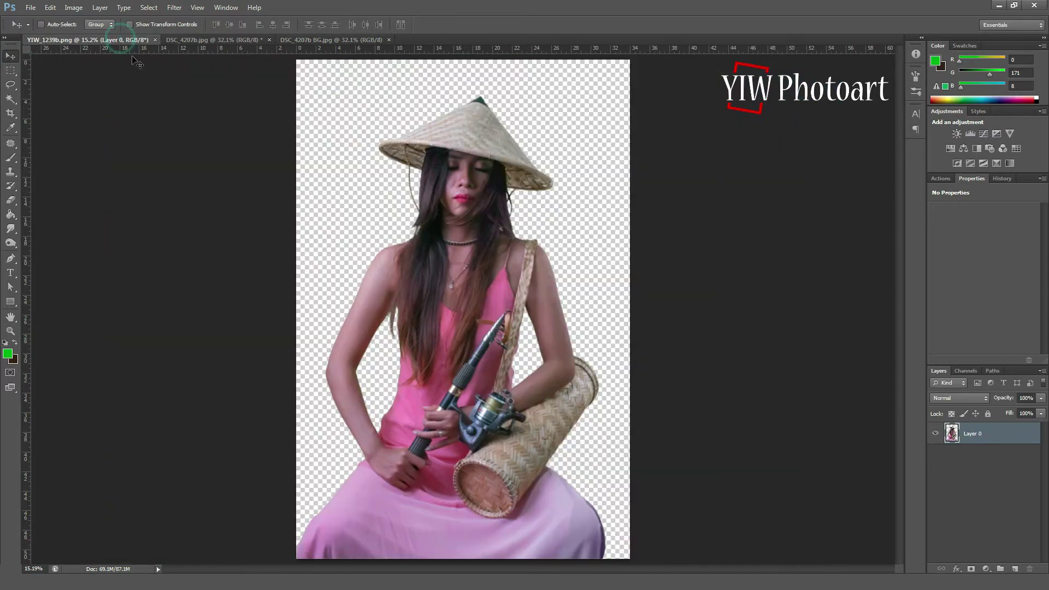
drag(464, 191, 599, 267)
- Show the transform controls, scale the woman down and position her right of centre in the seascape
click(130, 24)
drag(533, 175, 557, 363)
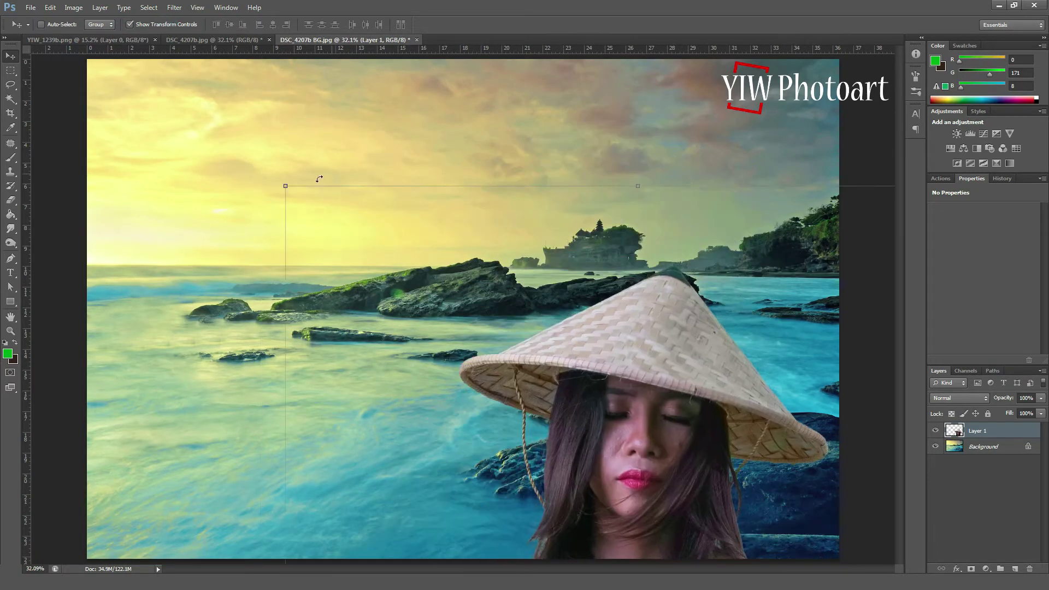
drag(283, 187, 303, 168)
drag(541, 260, 538, 171)
drag(301, 79, 464, 227)
drag(660, 347, 597, 113)
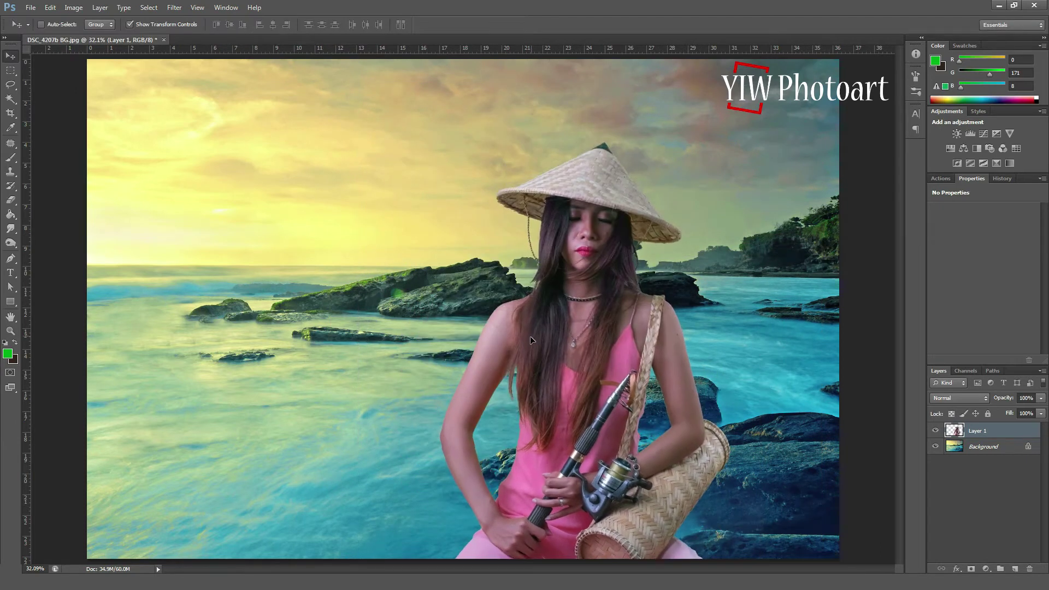
- Shift the woman slightly down and enlarge her proportionally to about 133%
drag(529, 336, 526, 346)
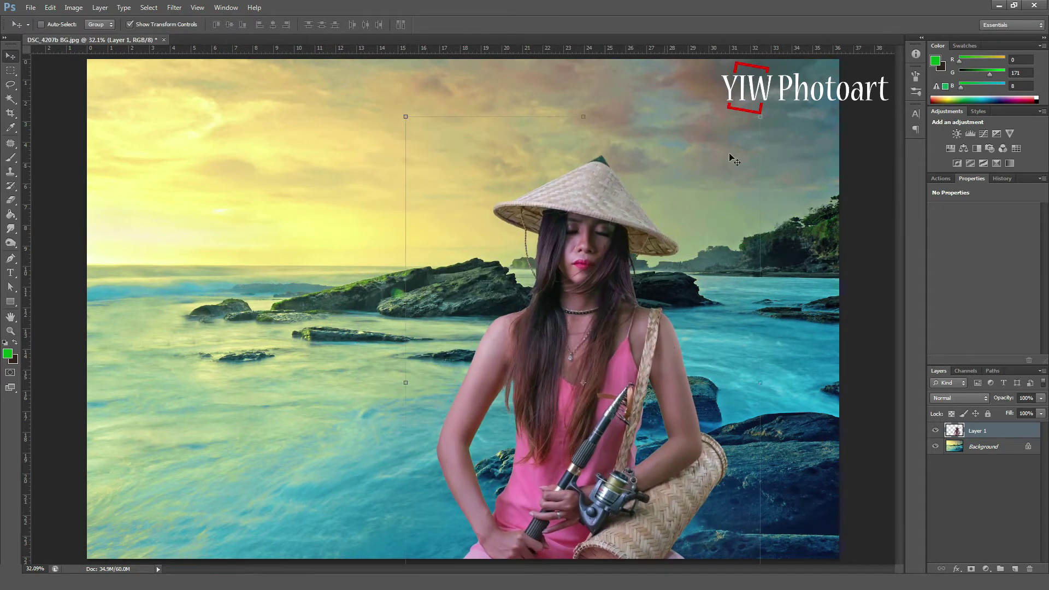
drag(757, 118, 869, 1)
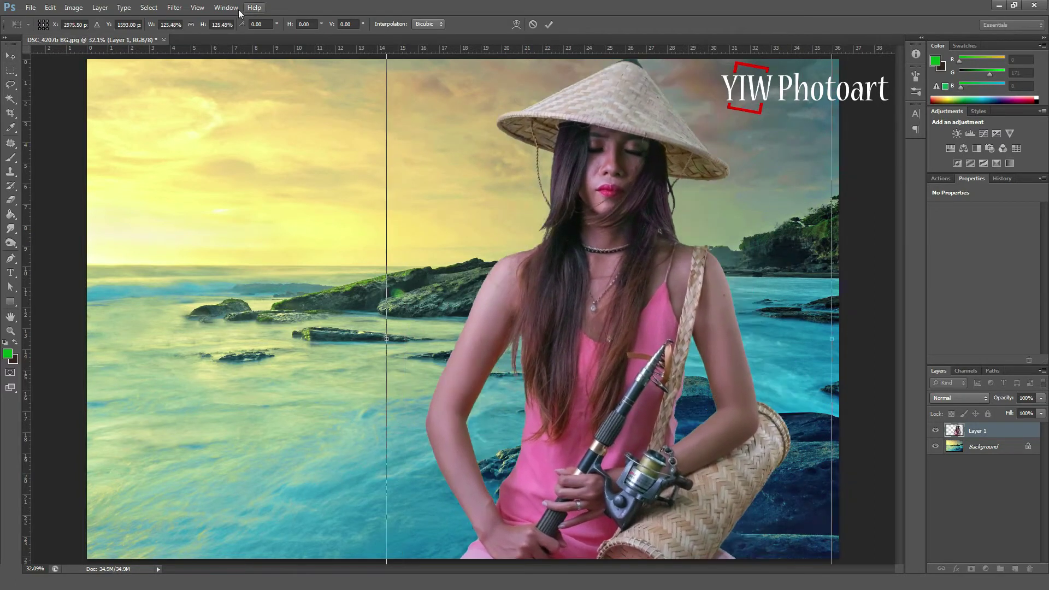
click(198, 7)
click(208, 108)
click(209, 108)
mouse_move(713, 102)
mouse_down()
mouse_move(730, 77)
mouse_move(718, 88)
mouse_up()
- Nudge the enlarged woman a little to the left, apply the transform and hide the transform controls
key(Left)
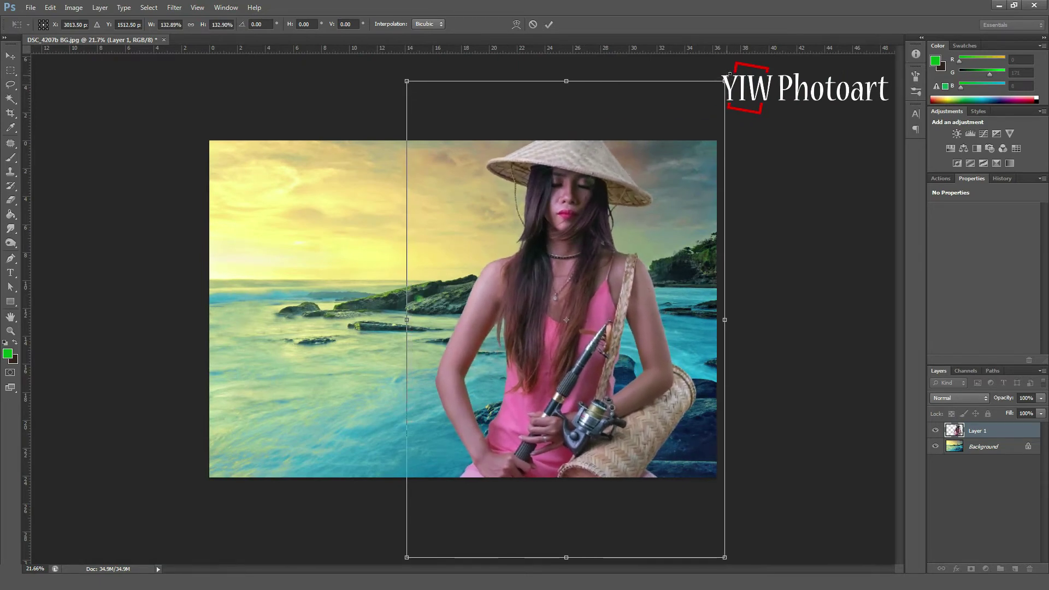
key(Left)
key(Left)
key(Left)
key(Left)
key(Left)
key(Left)
key(Left)
key(Left)
key(Left)
key(Left)
key(Left)
key(Left)
key(Left)
key(Left)
key(Left)
key(Left)
key(Left)
key(Left)
click(548, 25)
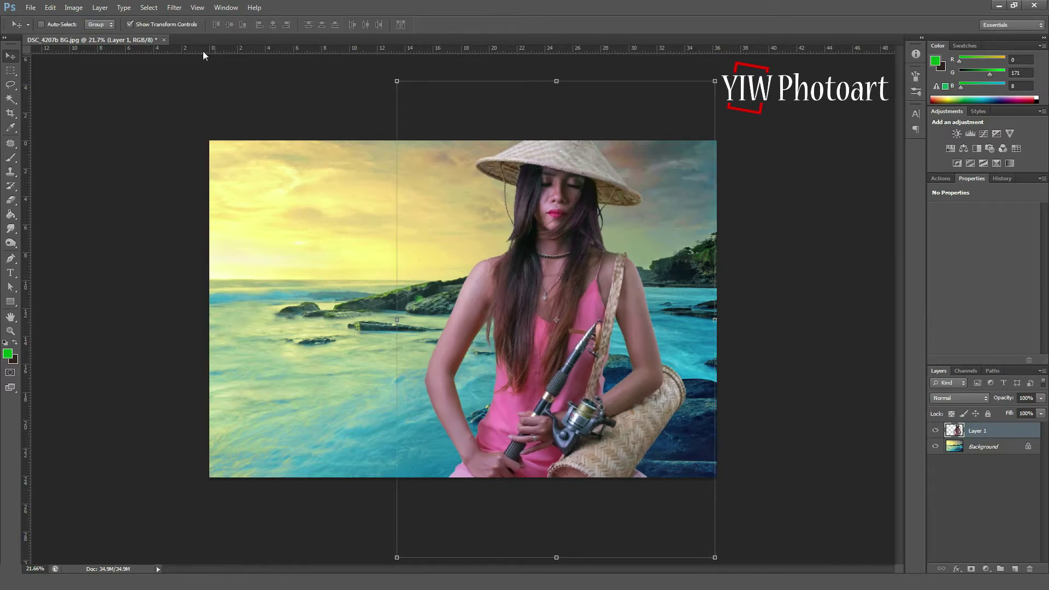
click(146, 25)
click(197, 8)
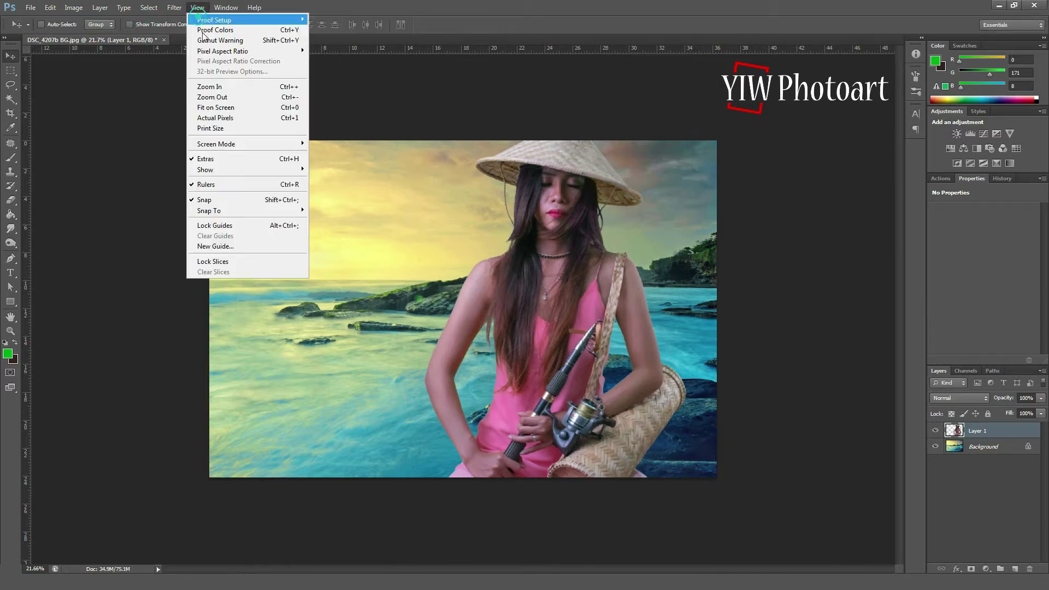
click(213, 105)
- Rotate the woman layer by -0.91°, apply the transform and hide the transform controls again
click(169, 24)
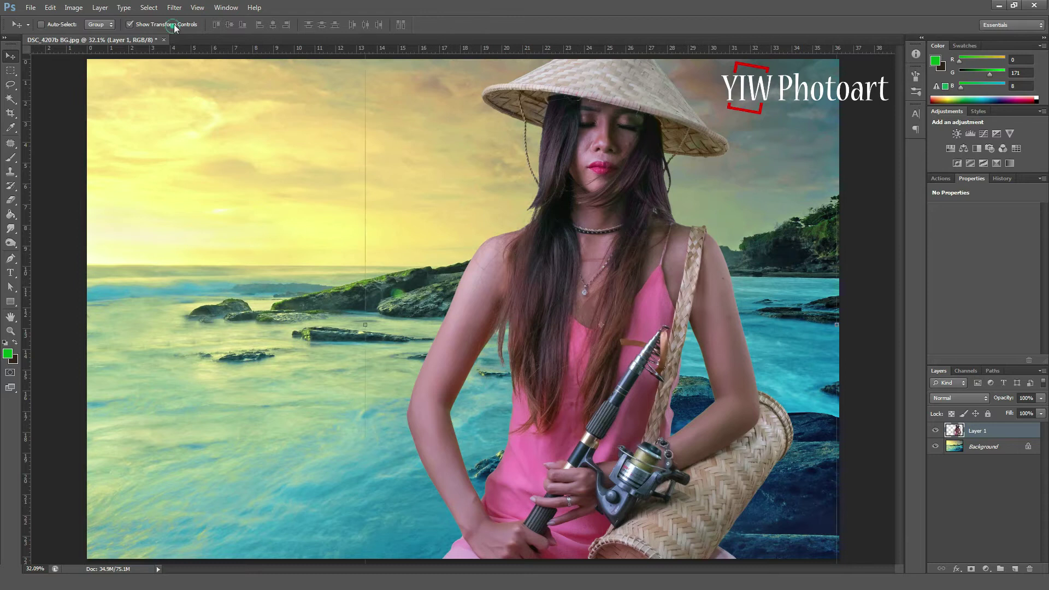
click(197, 8)
click(213, 106)
drag(721, 76, 721, 70)
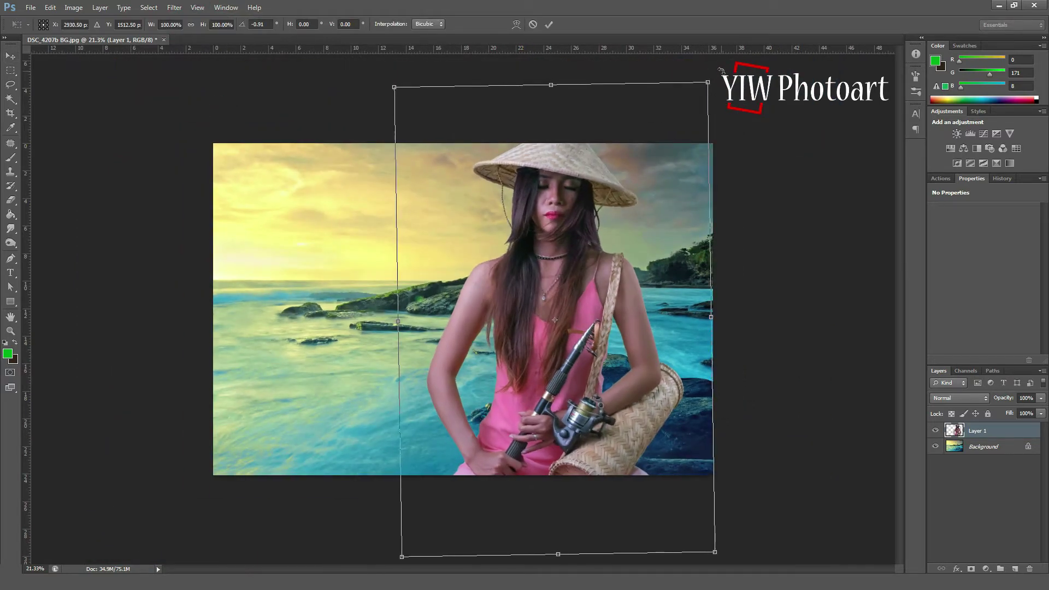
click(549, 24)
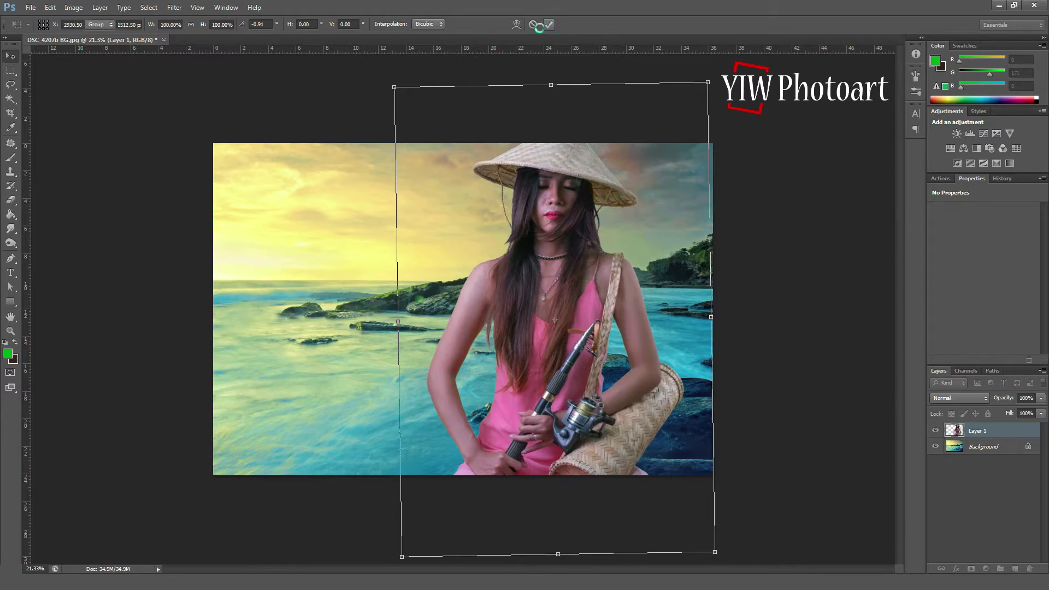
click(131, 25)
click(197, 8)
click(206, 106)
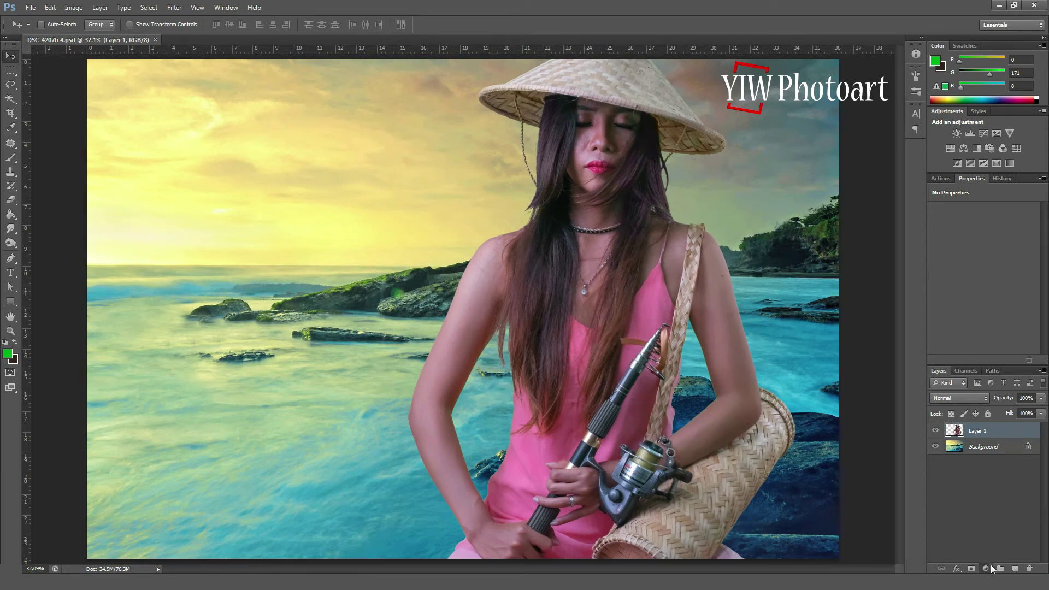
- Add a Selective Color adjustment clipped to the woman, with Reds at Cyan -29, Magenta -13 and Black +11
click(985, 568)
click(988, 558)
click(964, 360)
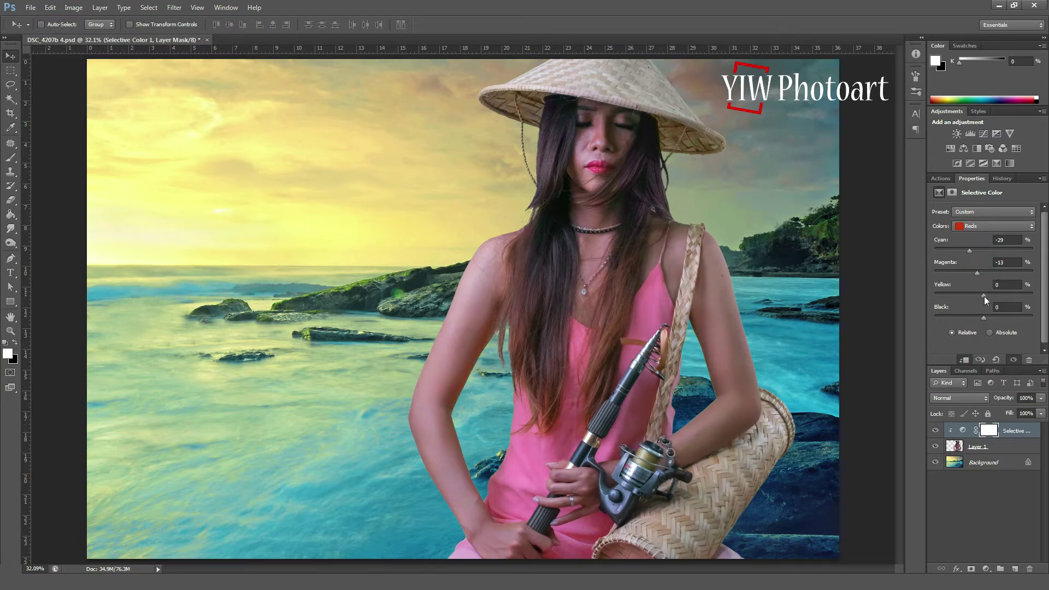
drag(990, 315, 989, 317)
- Add a Levels adjustment clipped to the woman, with input levels 26, 1.13 and 237
click(987, 567)
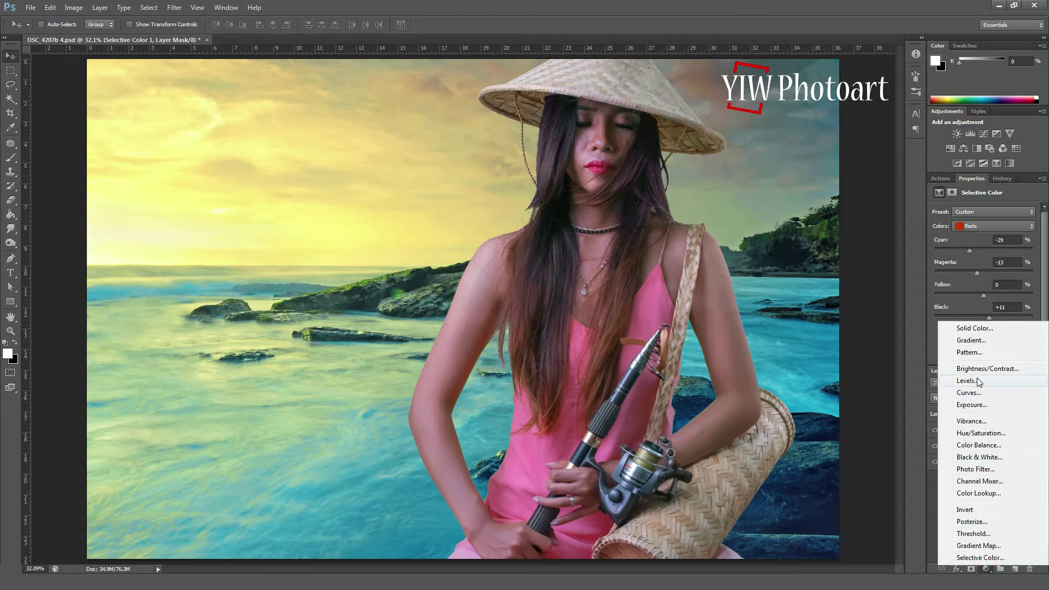
click(977, 382)
click(966, 360)
drag(947, 291, 956, 291)
drag(1033, 291, 990, 296)
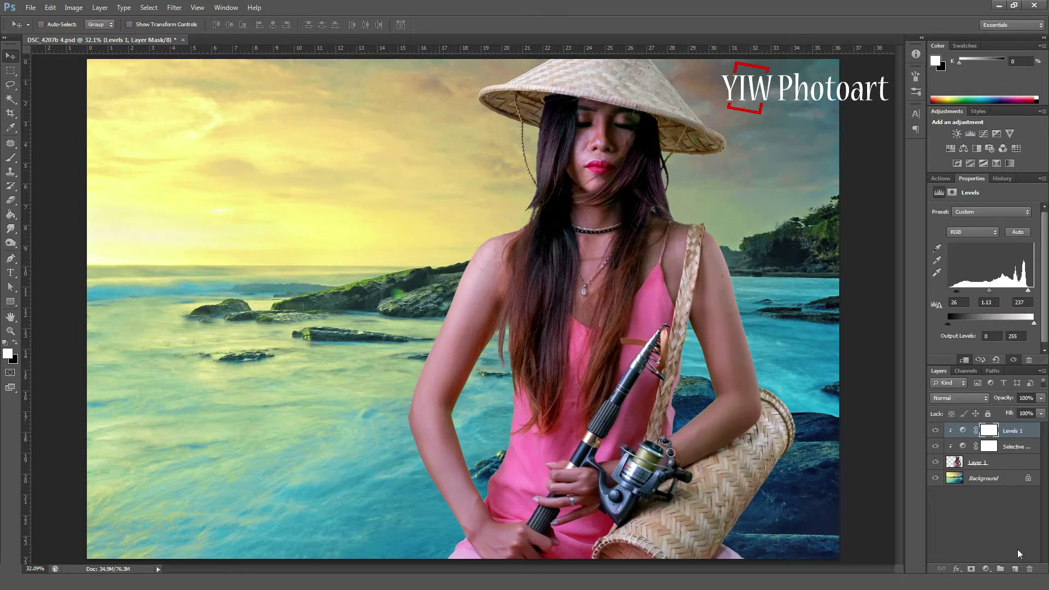
- Add an empty layer clipped to the woman above the Levels adjustment and set its blend mode to Soft Light
click(1014, 568)
click(959, 397)
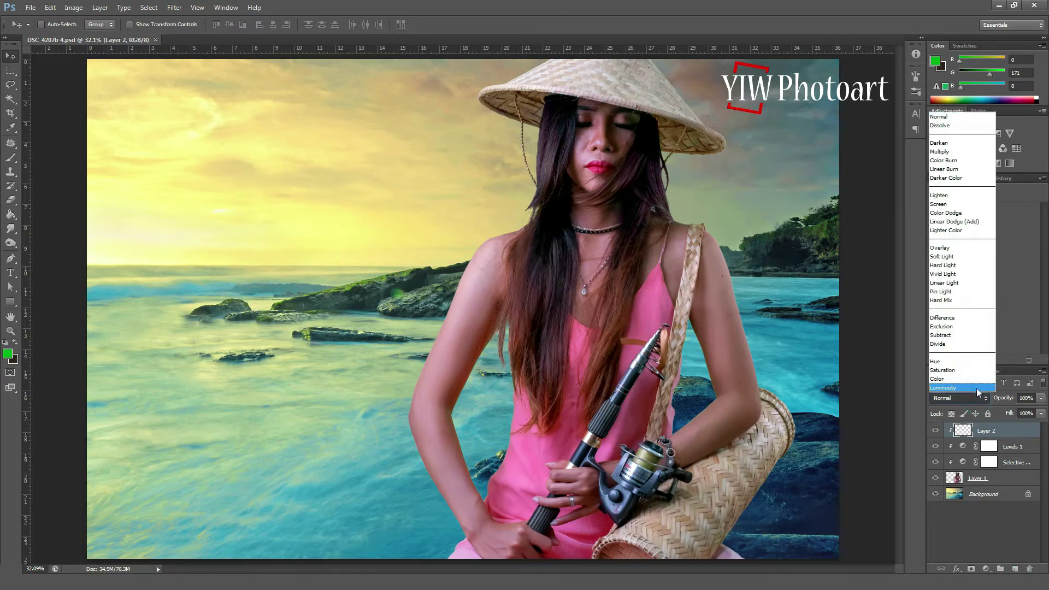
click(957, 257)
- Set up the Brush tool with a soft tip at 23% opacity
click(17, 158)
drag(226, 27, 183, 35)
click(54, 25)
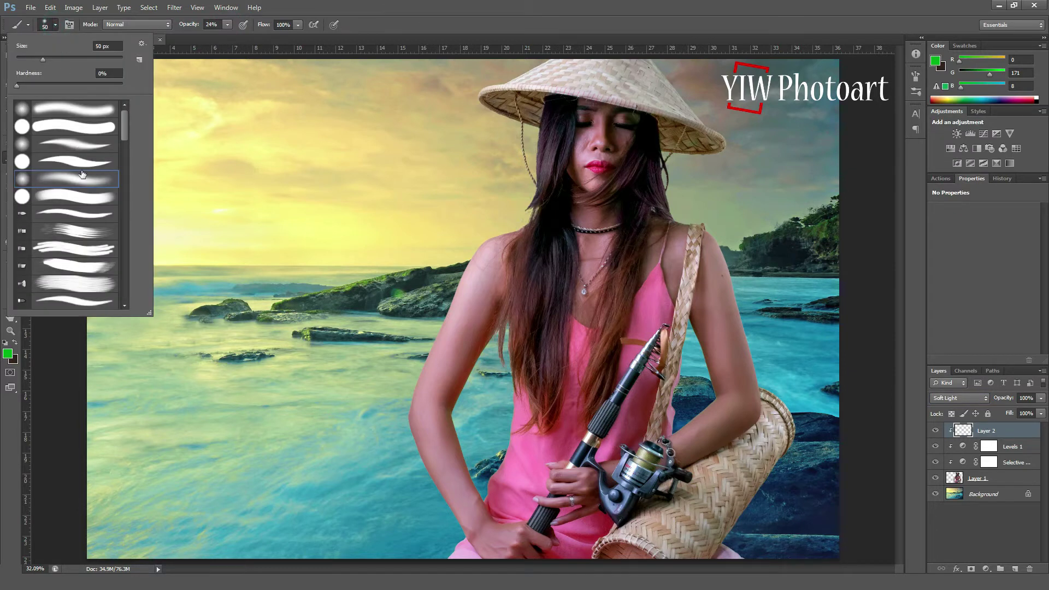
click(232, 28)
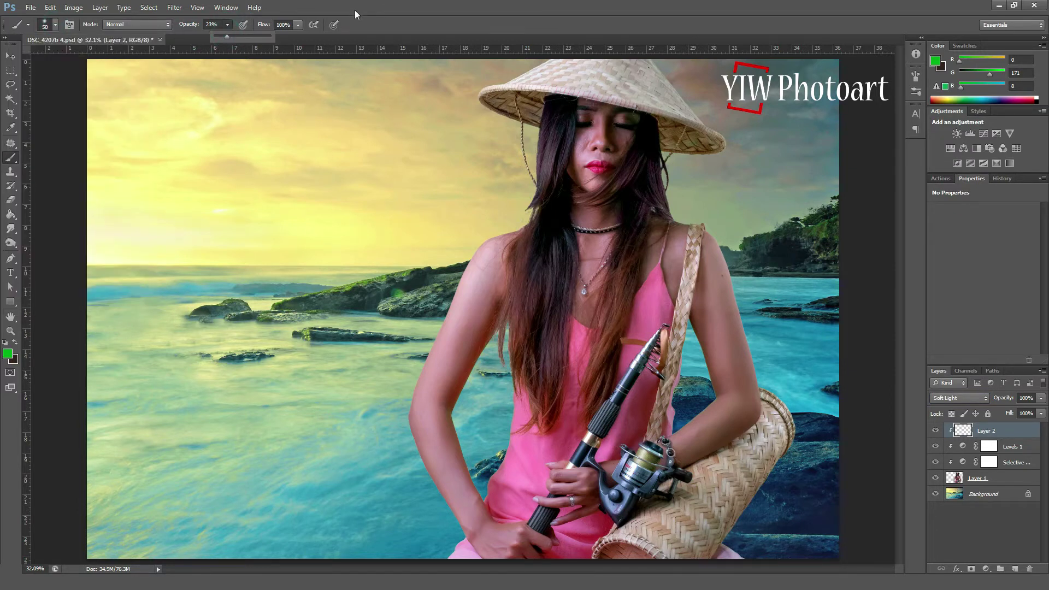
- Sample a light skin tone from the upper arm and lighten the foreground colour to ffe9f3
click(197, 8)
click(211, 88)
click(200, 9)
click(206, 87)
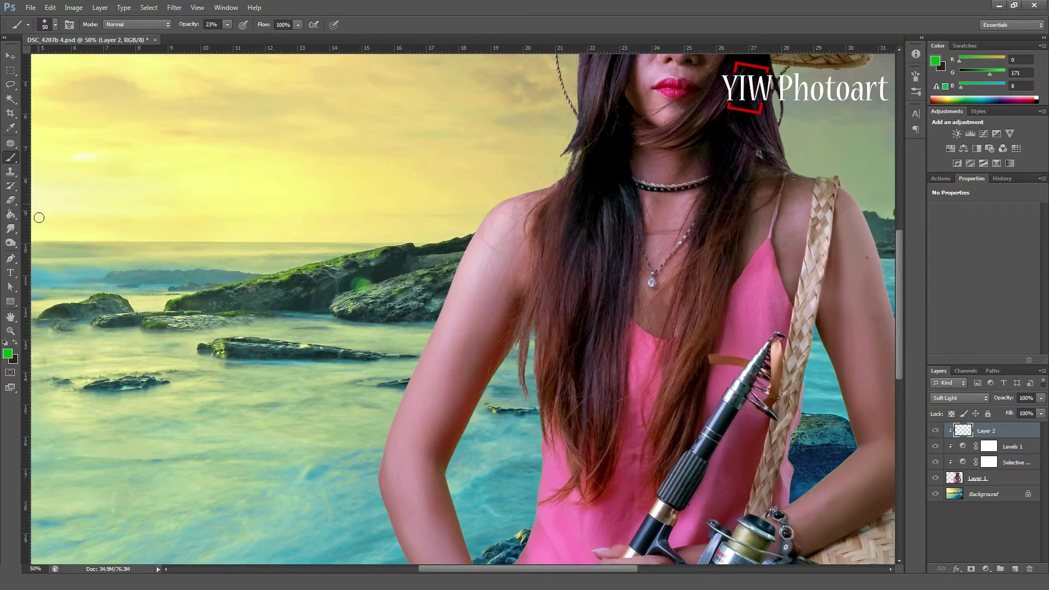
alt+click(474, 281)
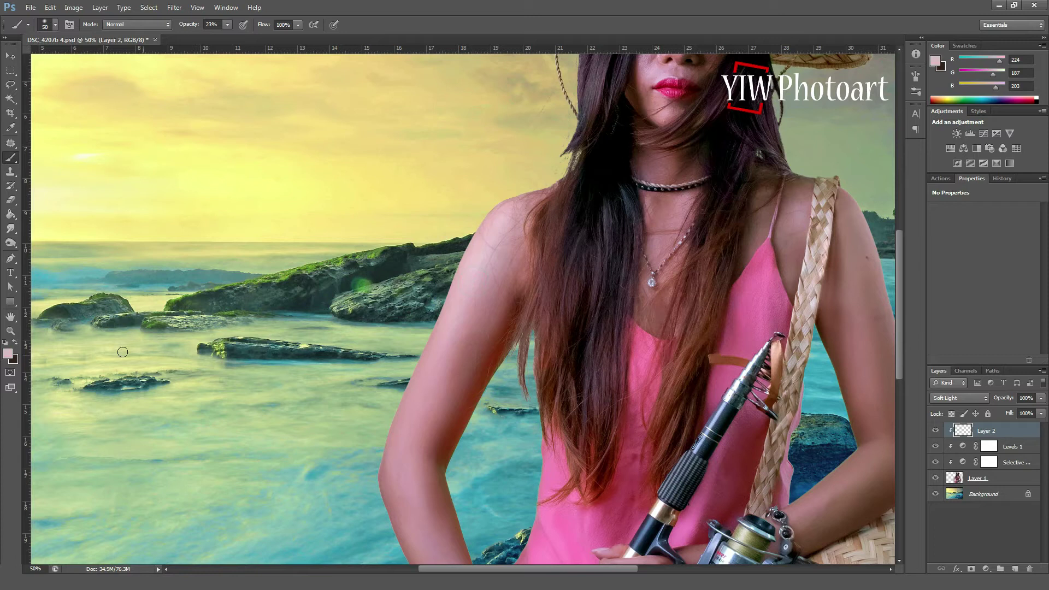
click(8, 354)
click(818, 334)
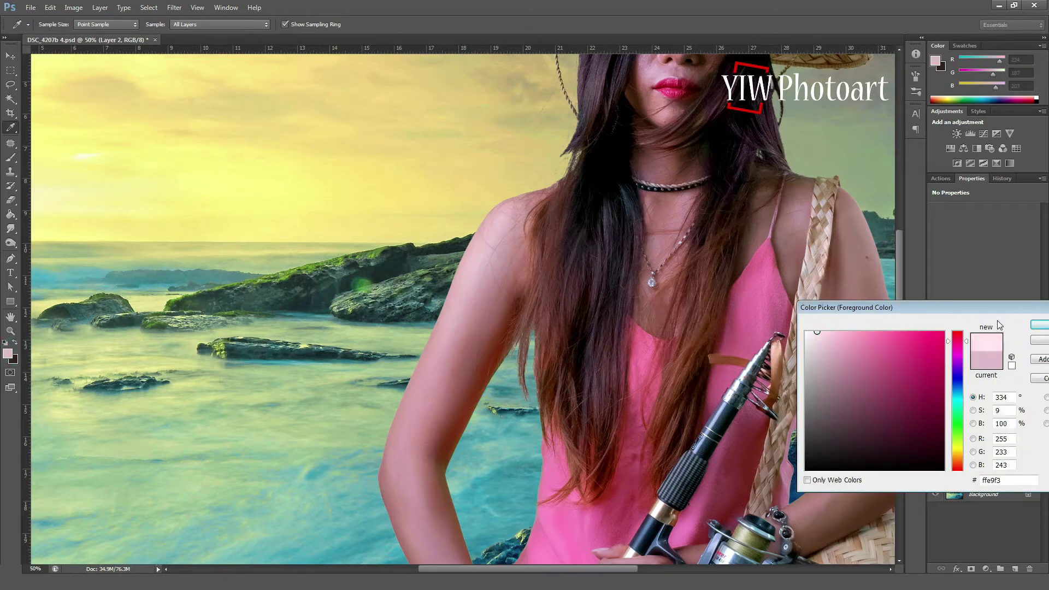
click(1036, 324)
key(b)
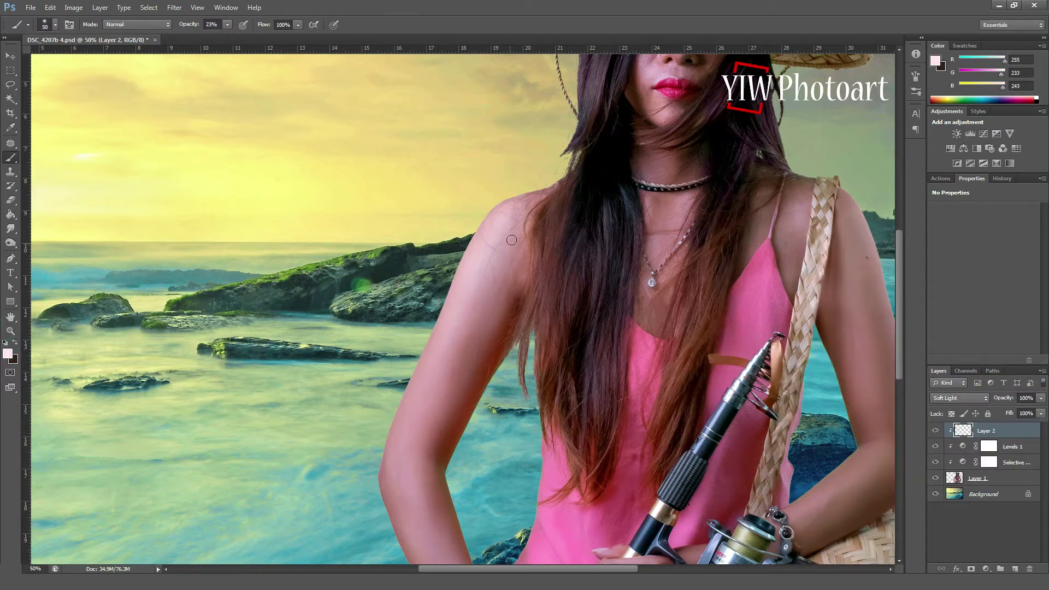
- Paint pale pink highlights along the shoulder and outer arm on the sunset side, down over the forearm and hand
key(])
key(])
drag(508, 239, 460, 334)
drag(491, 271, 438, 401)
drag(448, 333, 396, 406)
key(bracketleft)
key(bracketleft)
click(435, 328)
mouse_move(488, 220)
mouse_down()
mouse_move(493, 206)
mouse_move(433, 332)
mouse_move(381, 486)
mouse_up()
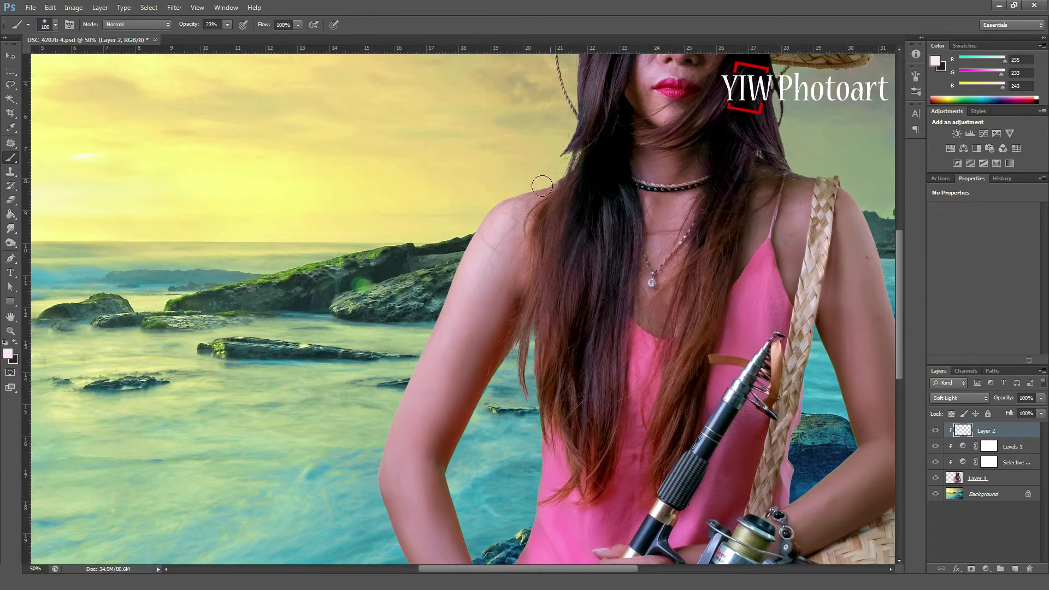
drag(549, 354, 580, 152)
mouse_move(432, 271)
mouse_down()
mouse_move(487, 390)
mouse_move(546, 466)
mouse_move(604, 487)
mouse_up()
- Paint pale highlights with a larger brush along the shoulder, upper arm and forearm beside the woven basket
drag(785, 174, 512, 254)
click(553, 70)
key(])
key(])
mouse_move(604, 141)
mouse_down()
mouse_move(596, 156)
mouse_move(641, 260)
mouse_move(650, 332)
mouse_up()
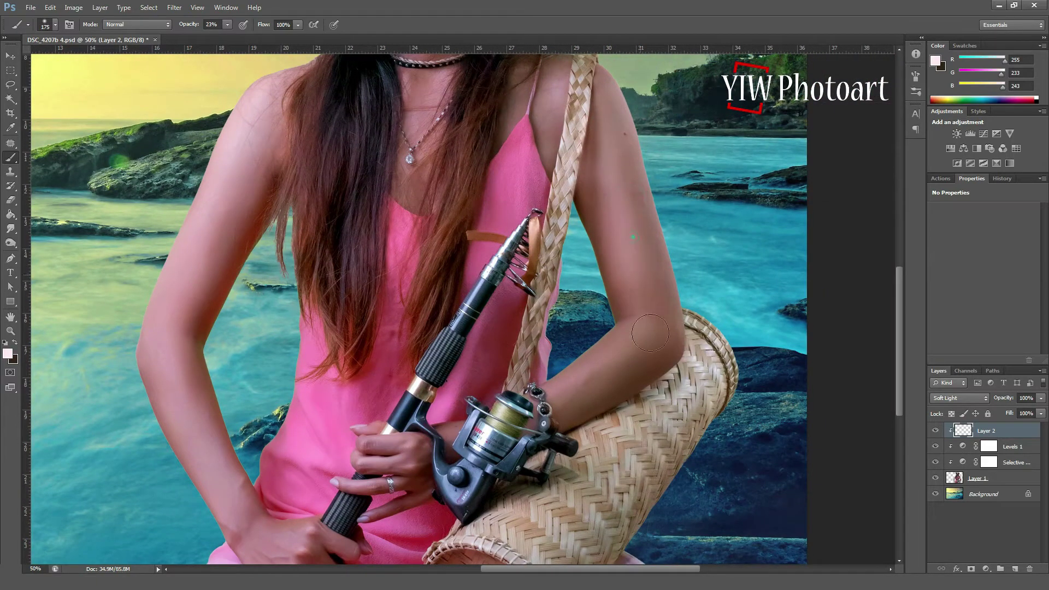
mouse_move(627, 202)
mouse_down()
mouse_move(634, 302)
mouse_move(606, 359)
mouse_move(568, 383)
mouse_up()
key(])
drag(664, 322, 637, 350)
- Paint pale pink highlights with smaller brushes on the face, the hair and the sunset side of the hat
key(space)
drag(480, 138, 529, 334)
key([)
drag(467, 234, 468, 215)
mouse_move(537, 210)
mouse_down()
mouse_move(517, 230)
mouse_move(509, 211)
mouse_move(489, 249)
mouse_move(467, 261)
mouse_move(459, 229)
mouse_move(407, 269)
mouse_up()
key(bracketleft)
key(bracketleft)
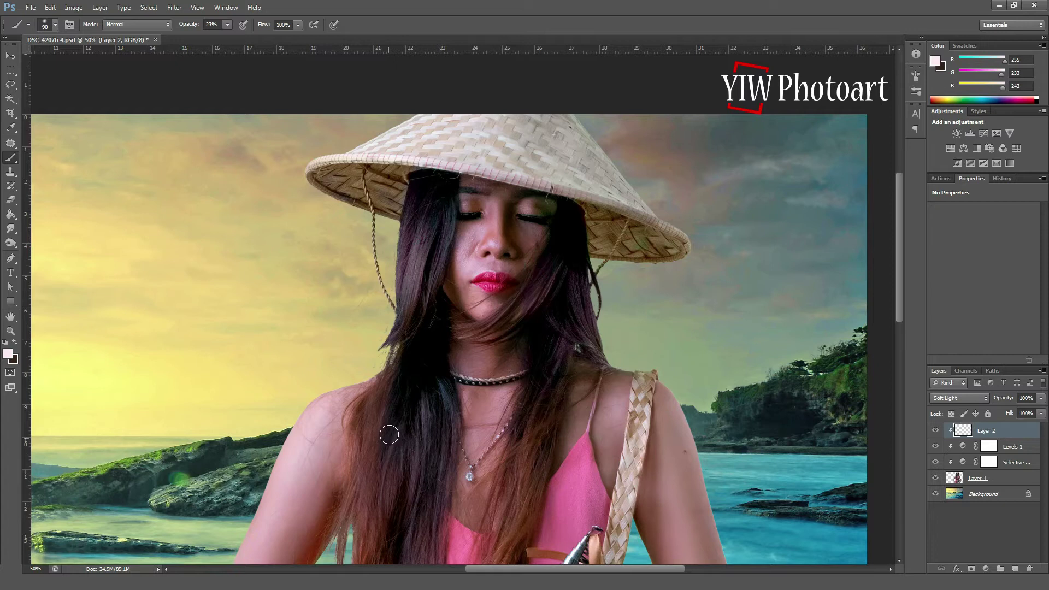
mouse_move(424, 426)
mouse_down()
mouse_move(440, 382)
mouse_move(437, 398)
mouse_up()
drag(453, 205, 440, 220)
key(bracketright)
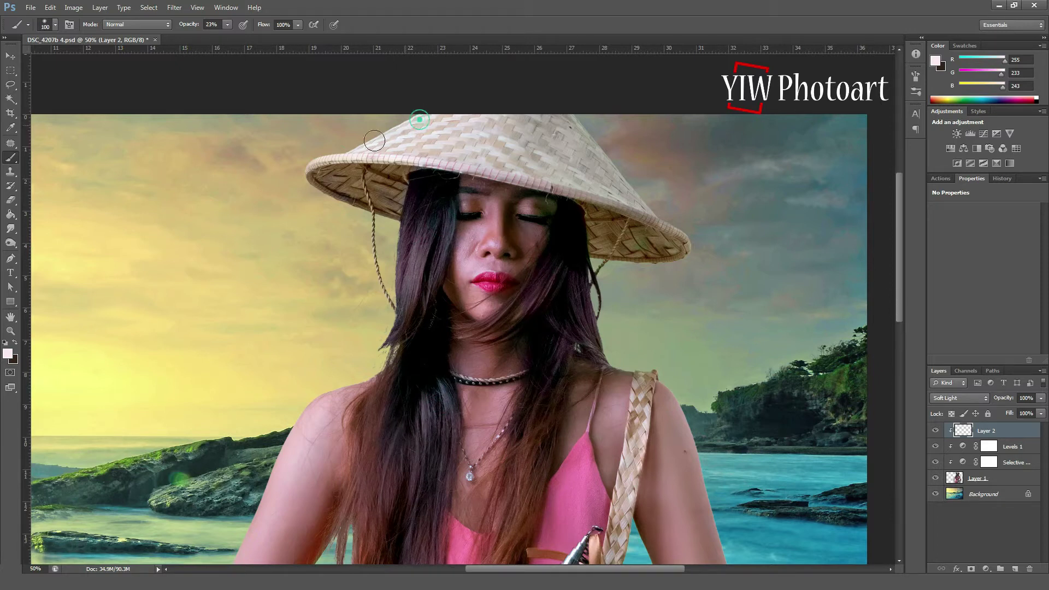
click(329, 164)
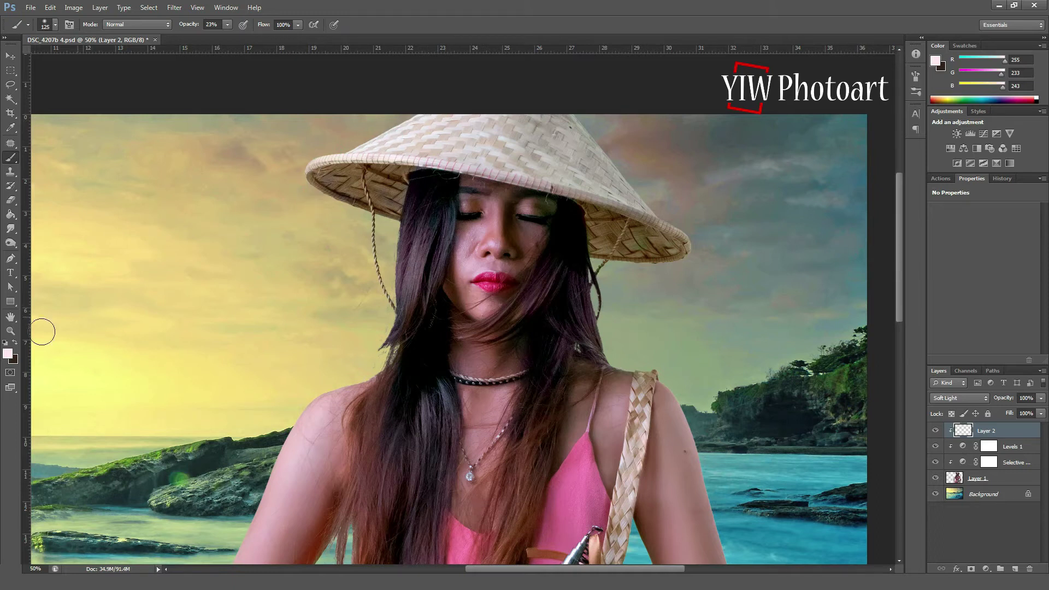
- Swap the painting colours and set the dark foreground colour to near-black 1b1918
click(15, 343)
click(7, 353)
click(821, 455)
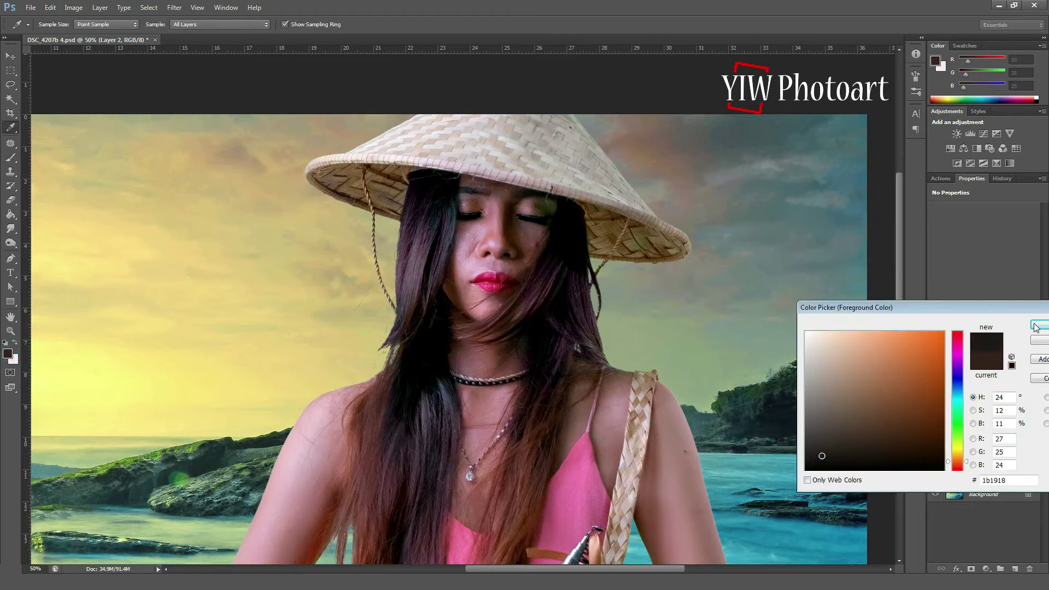
click(1038, 325)
- Paint dark shading on the hat's crown away from the sun and on the underside of its brim
click(577, 133)
key(bracketleft)
key(bracketleft)
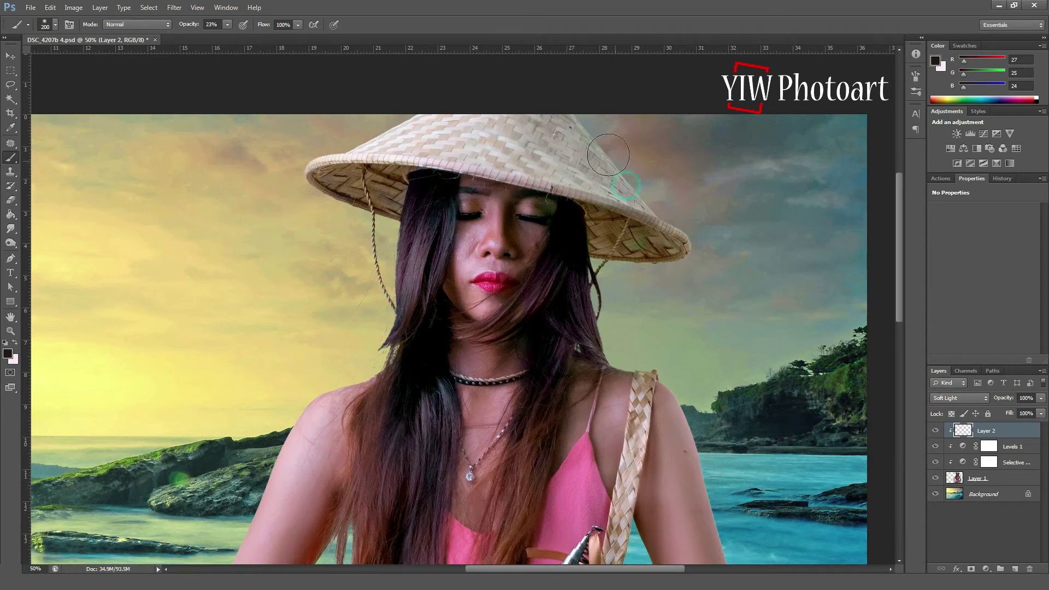
click(599, 153)
key(bracketleft)
mouse_move(676, 241)
mouse_down()
mouse_move(616, 229)
mouse_move(605, 244)
mouse_move(666, 245)
mouse_move(597, 216)
mouse_up()
click(611, 229)
key(bracketleft)
drag(329, 177, 396, 178)
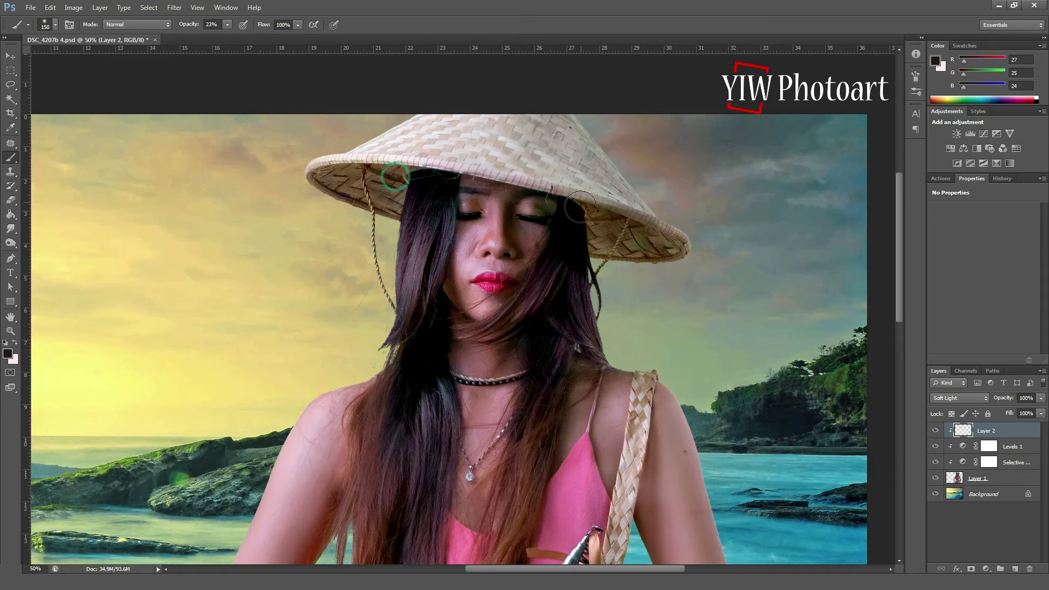
- Darken the hat's outer slope and brim edge on the side away from the sun, using a larger brush
drag(657, 211, 698, 258)
key(bracketright)
key(bracketright)
key(bracketright)
mouse_move(578, 114)
mouse_down()
mouse_move(545, 172)
mouse_move(705, 252)
mouse_up()
- Paint dark shading along the shoulder and outer upper arm on the side away from the sun
drag(900, 288, 902, 320)
key(bracketleft)
key(bracketleft)
mouse_move(627, 260)
mouse_down()
mouse_move(662, 272)
mouse_move(704, 330)
mouse_up()
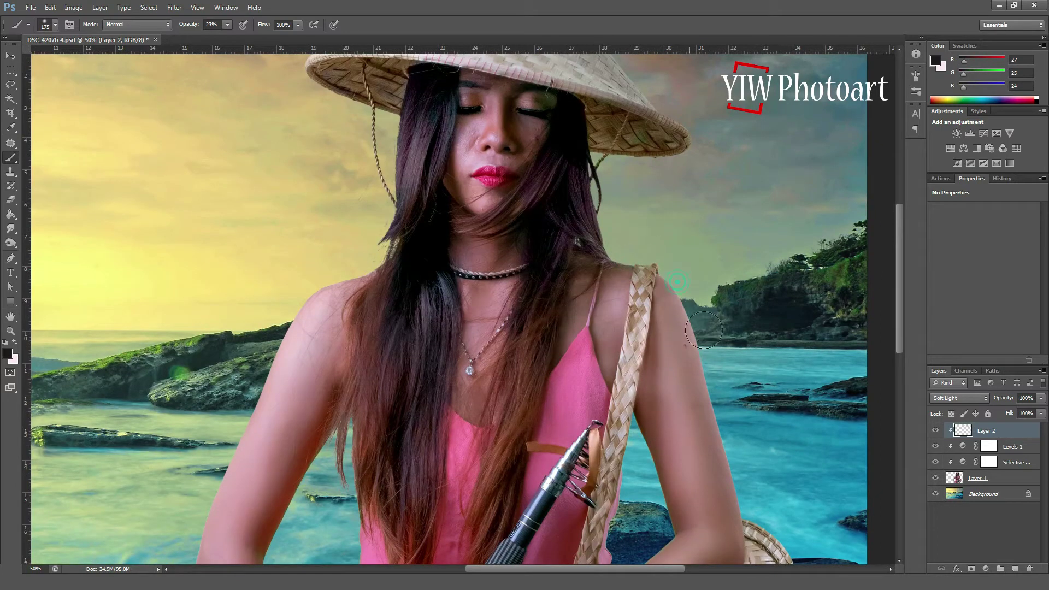
drag(900, 329, 900, 370)
drag(727, 290, 751, 386)
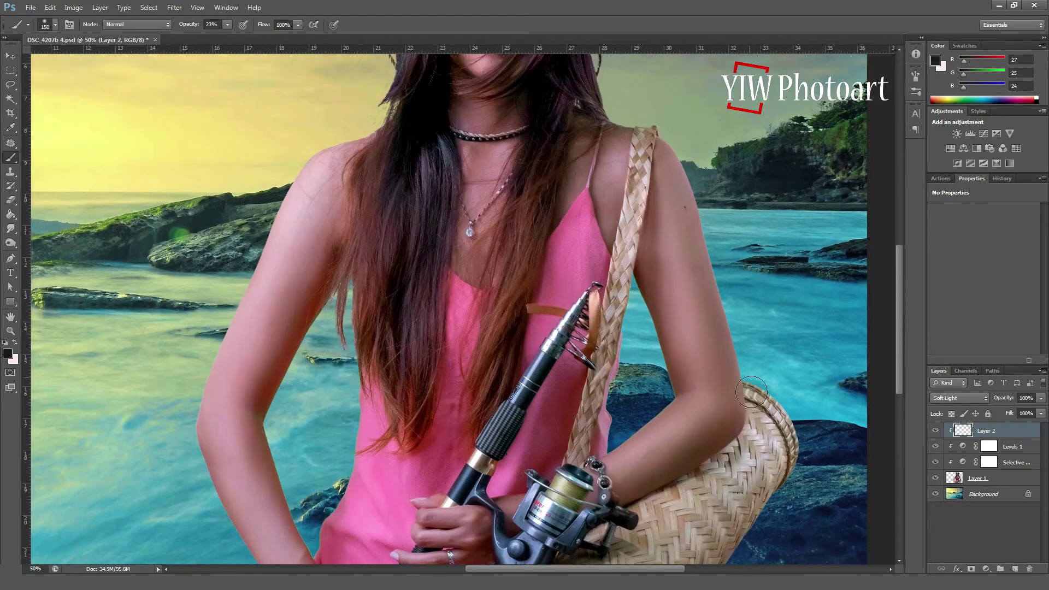
- Shade the outer rim and side of the woven basket with a brush of about 300 px
key(bracketright)
key(bracketright)
key(bracketright)
click(791, 419)
drag(897, 363, 895, 409)
key(bracketright)
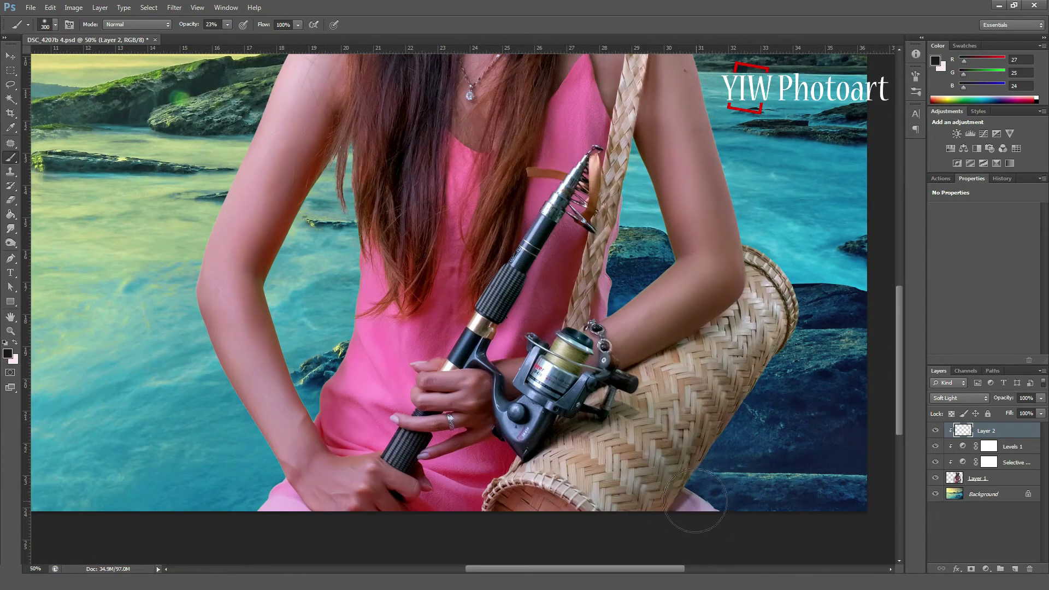
- Shade the dress beside the rod handle, the basket's lower opening and the dress near the strap with a 150 px brush
key(bracketleft)
key(bracketleft)
key(bracketleft)
key(bracketleft)
key(bracketleft)
key(bracketleft)
drag(451, 471, 463, 498)
drag(541, 511, 521, 500)
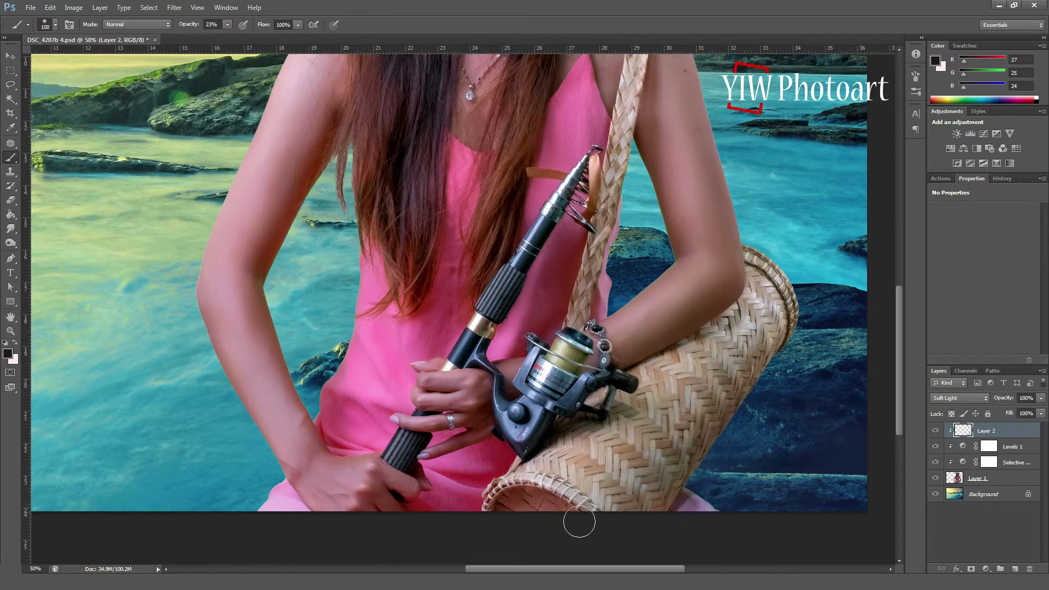
drag(583, 70, 584, 186)
- Adjust the Yellows of the clipped Selective Color layer and set its Reds to cyan -29, magenta -31 and black +11
drag(900, 309, 898, 265)
click(989, 462)
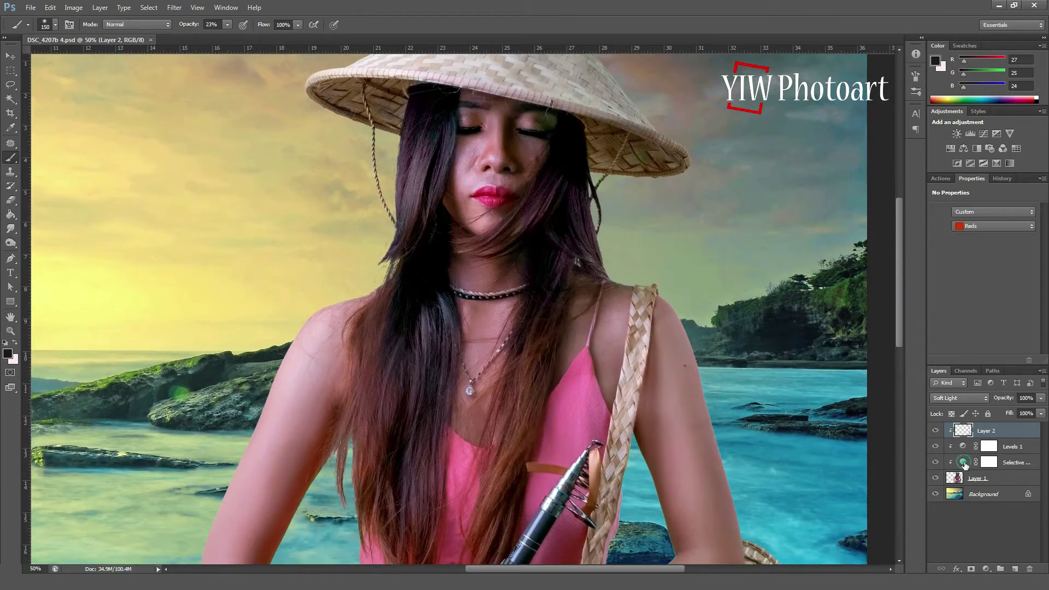
click(994, 232)
click(982, 249)
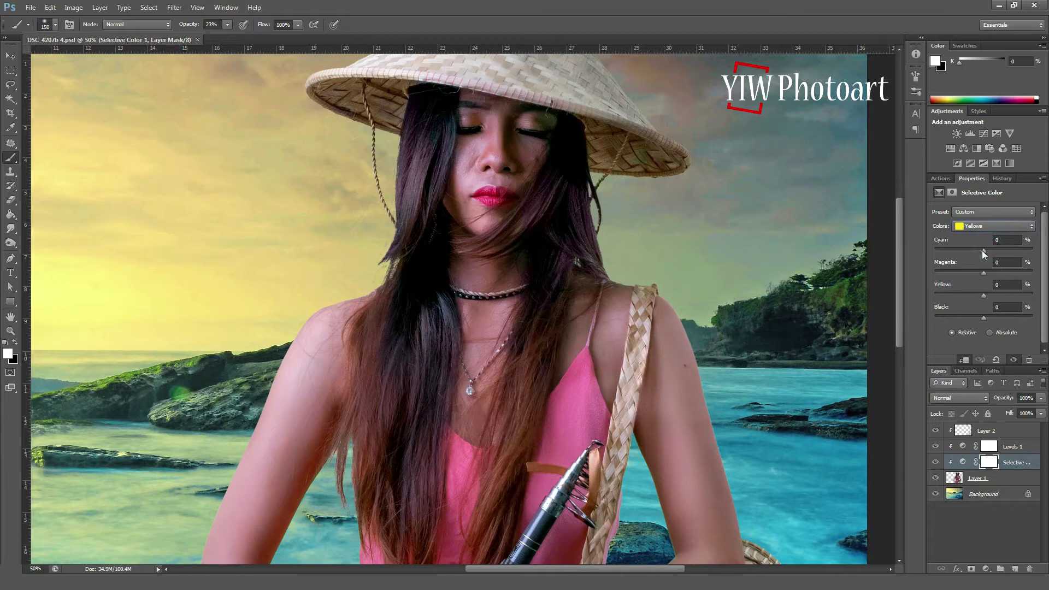
drag(991, 296, 995, 296)
click(992, 225)
click(983, 236)
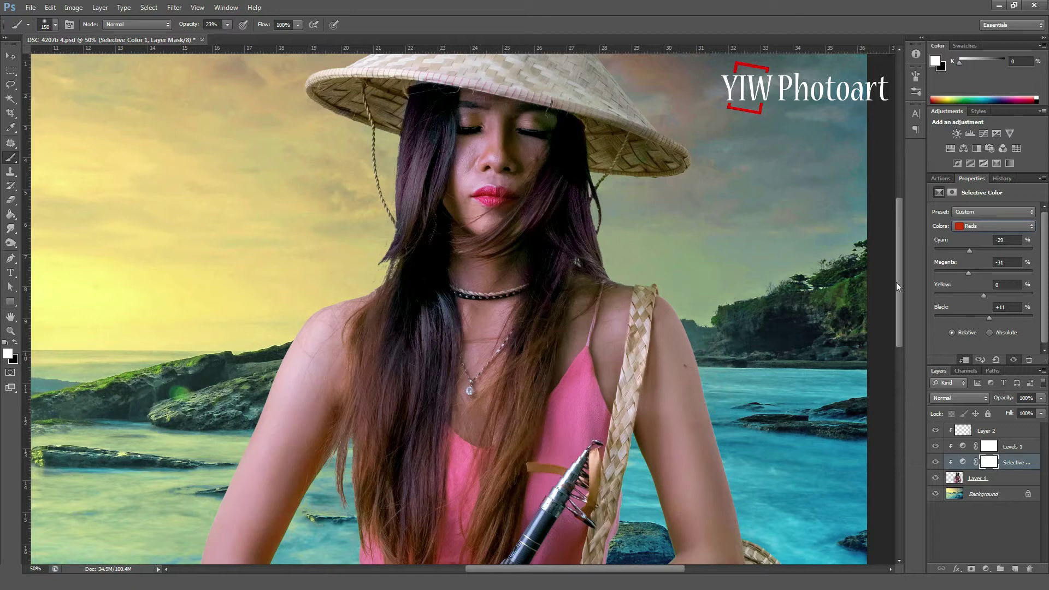
- Set the midtone input of the clipped Levels adjustment to 1.08
mouse_move(900, 296)
mouse_down()
mouse_move(894, 358)
mouse_move(903, 309)
mouse_up()
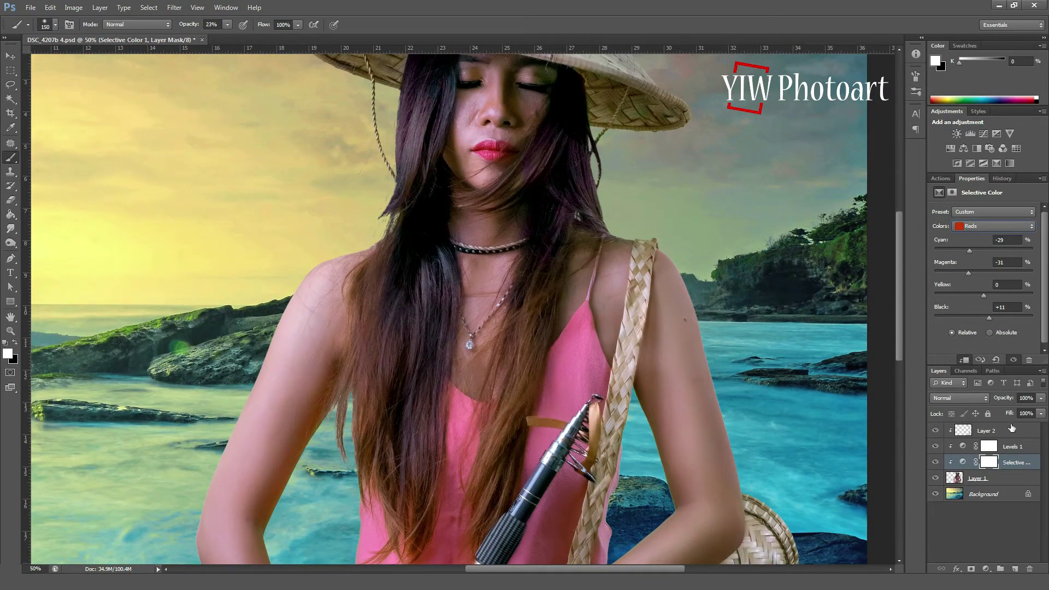
click(993, 446)
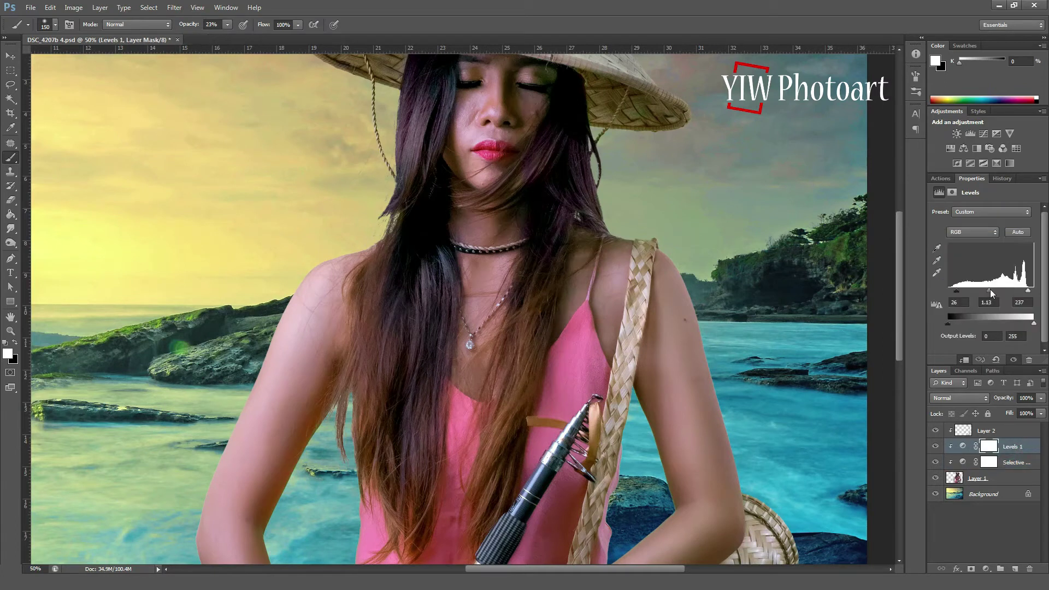
drag(990, 290, 992, 290)
drag(902, 286, 894, 352)
drag(898, 312, 905, 240)
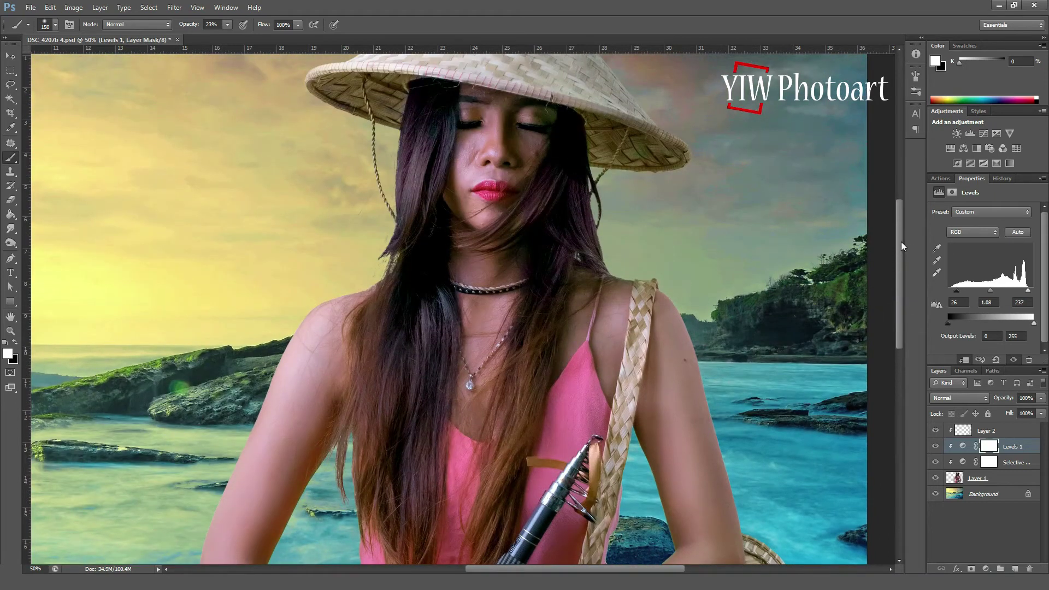
- Paint pale pink highlights around the eyes and cheeks on Layer 2 with an 80 px brush, and save the document
click(986, 430)
key(x)
key(bracketleft)
key(bracketleft)
key(bracketleft)
key(bracketleft)
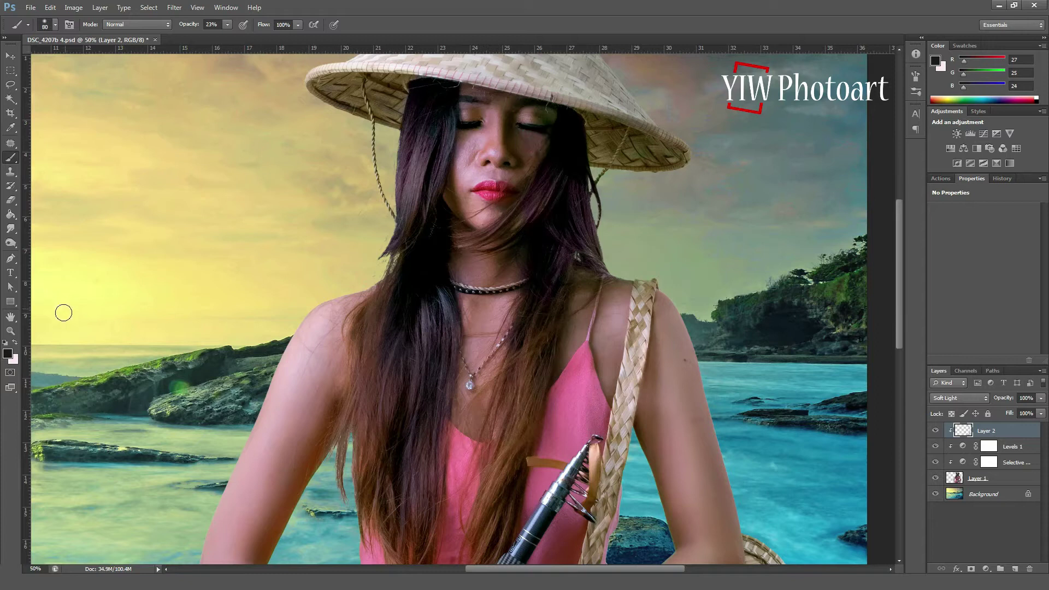
click(15, 342)
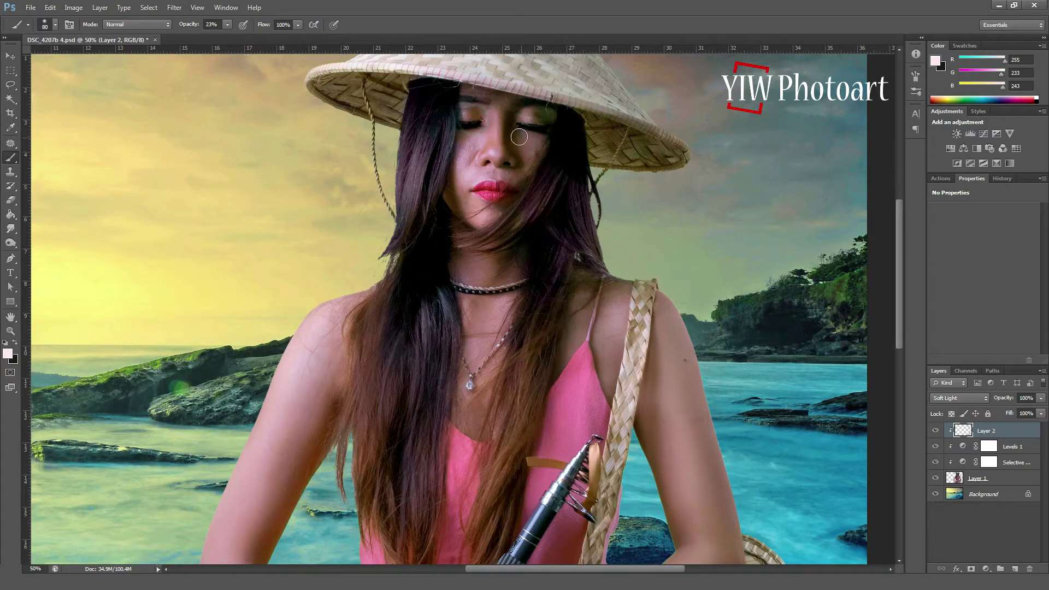
drag(460, 113, 467, 135)
click(532, 133)
click(519, 180)
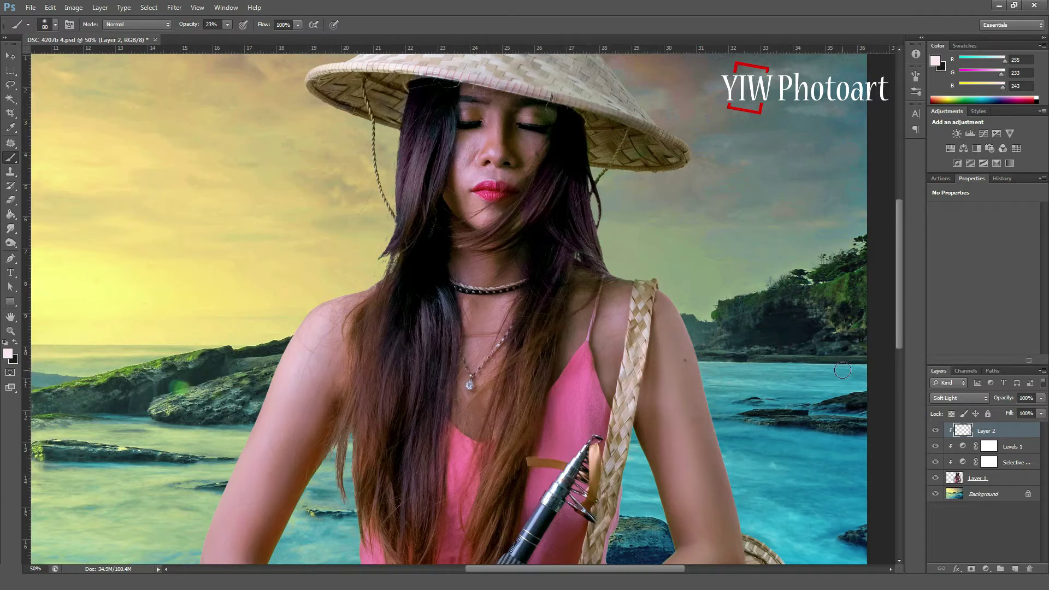
mouse_move(899, 325)
mouse_down()
mouse_move(894, 398)
mouse_move(901, 307)
mouse_up()
key(ctrl+s)
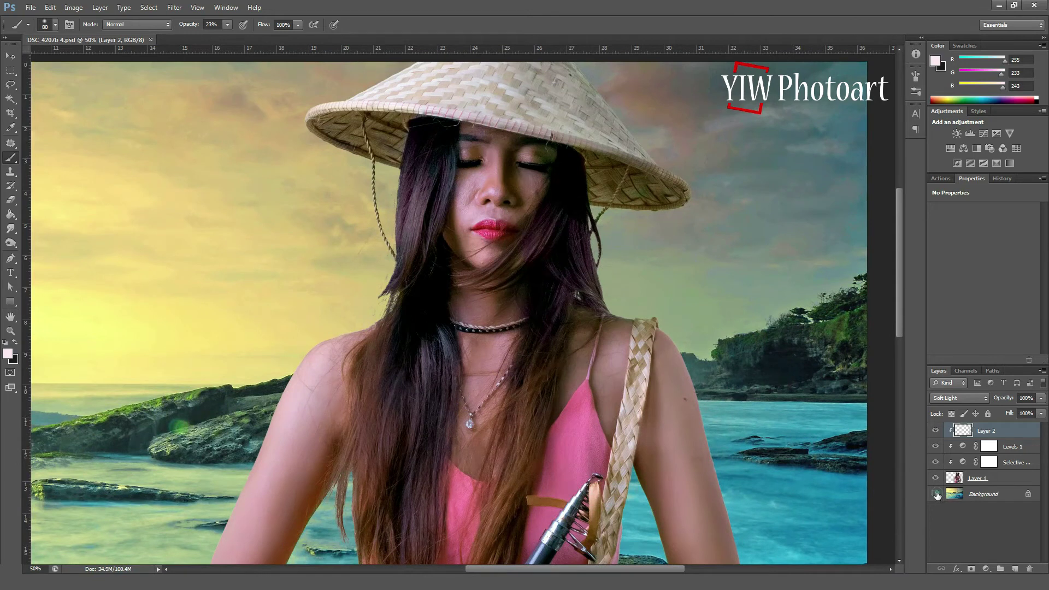
- Stamp the woman's visible layers into a new layer without the background, then show the background and hide Layer 1
click(935, 494)
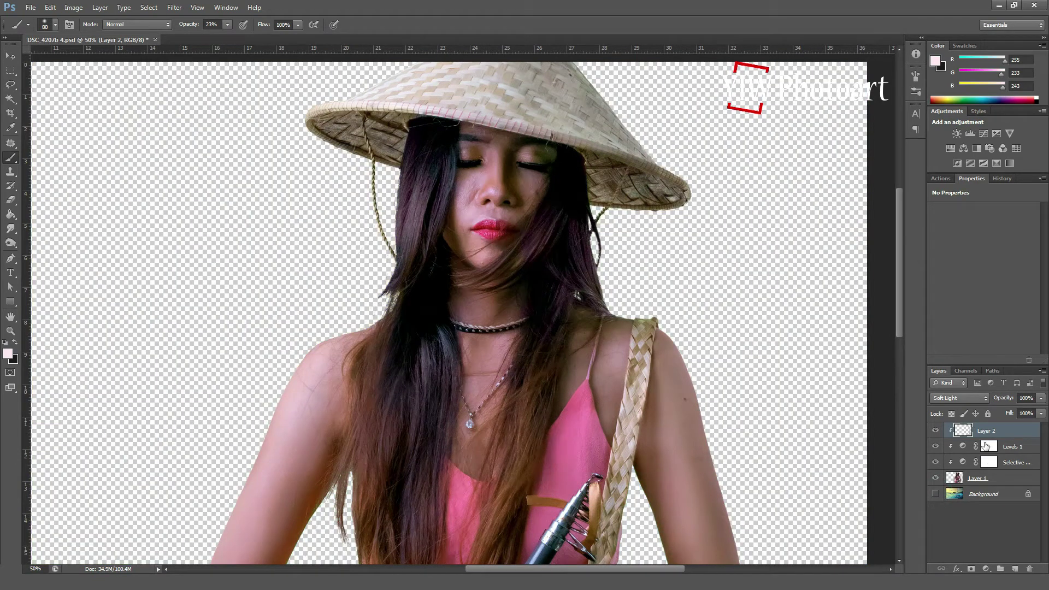
key(ctrl+shift+alt+e)
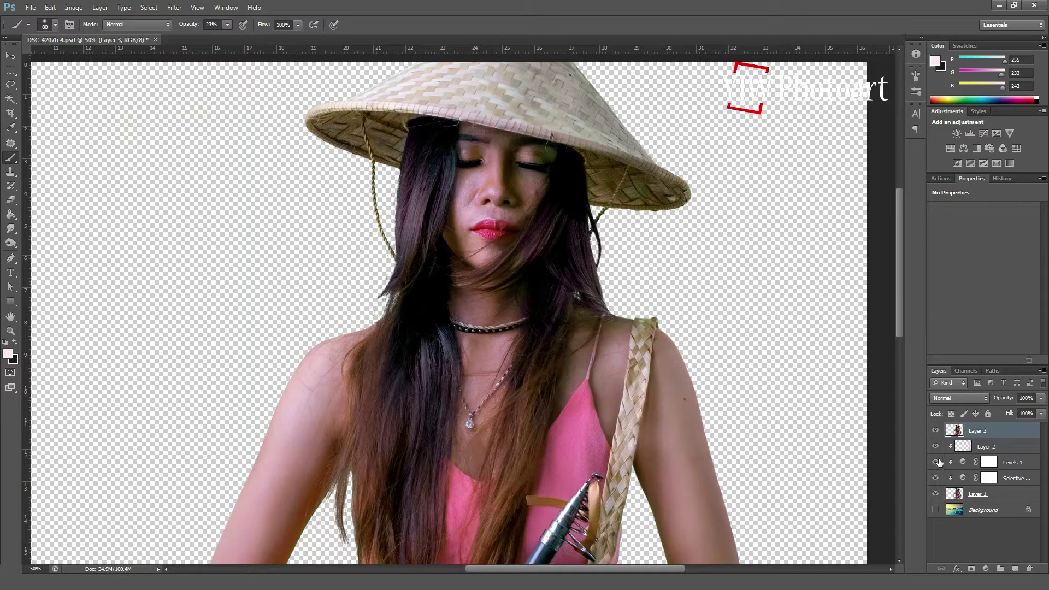
click(935, 509)
click(936, 494)
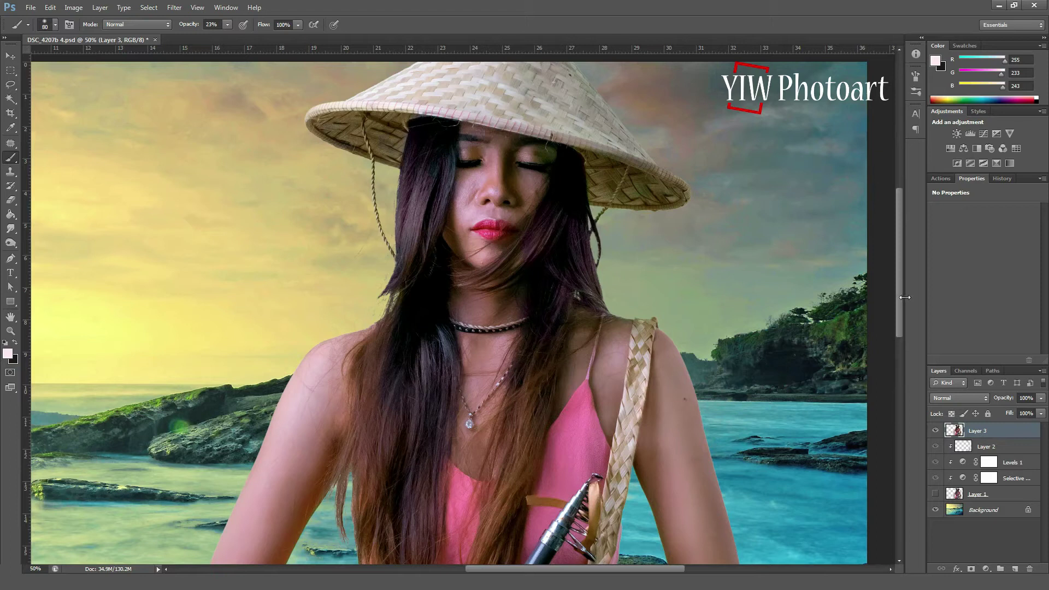
- Duplicate Layer 3 and smooth the copy's skin with the Imagenomic Portraiture filter at its Default preset
mouse_move(902, 301)
mouse_down()
mouse_move(898, 337)
mouse_move(899, 303)
mouse_up()
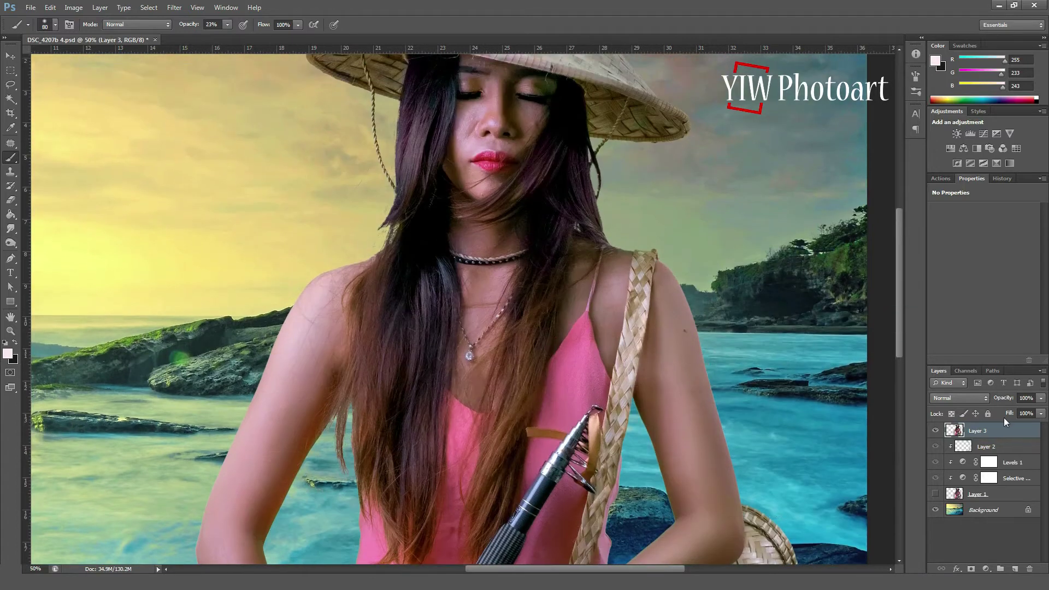
drag(1005, 552, 1014, 568)
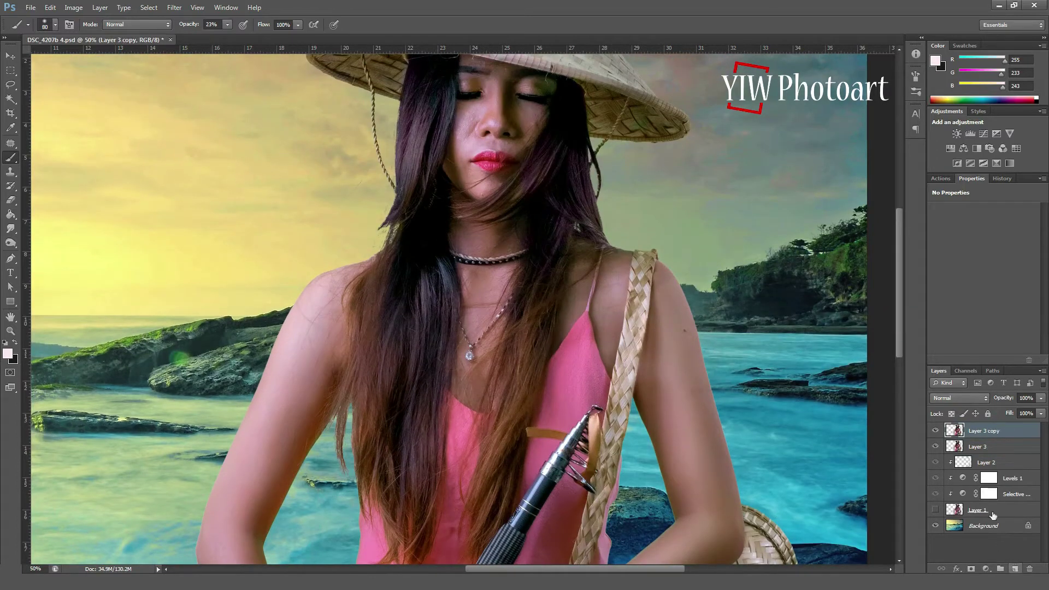
click(174, 7)
mouse_move(251, 224)
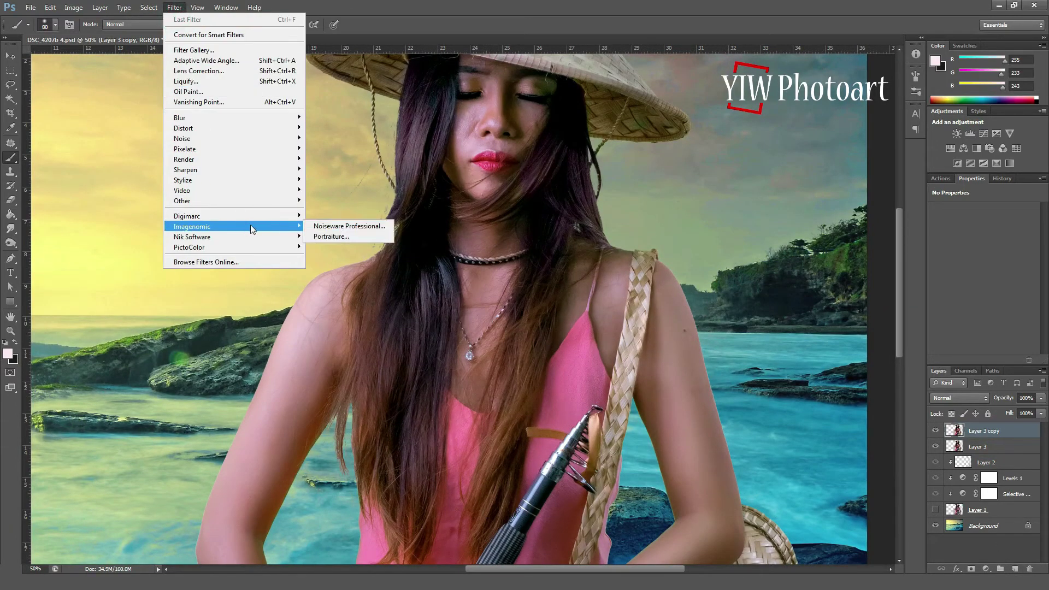
click(323, 237)
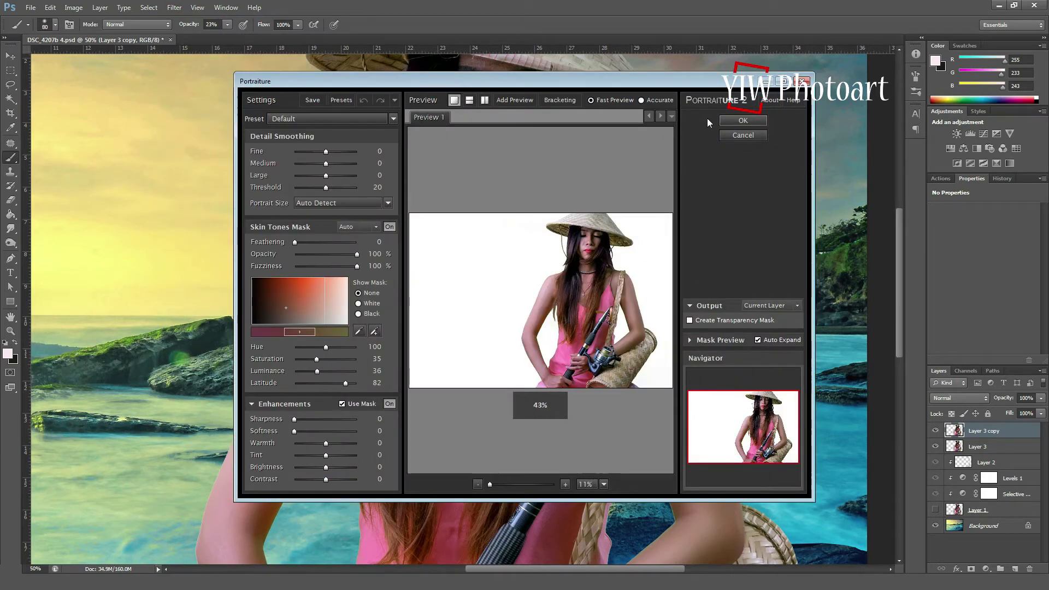
click(726, 120)
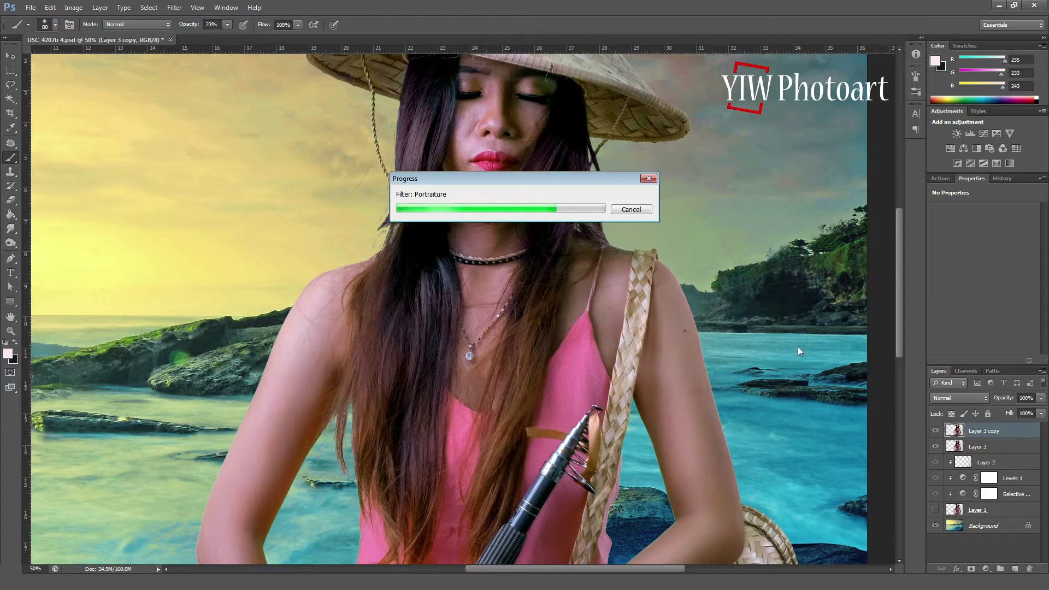
- Hide the smoothed copy behind a black layer mask and reveal it on the face with a white brush at 58% opacity
alt+click(971, 569)
drag(227, 25, 247, 35)
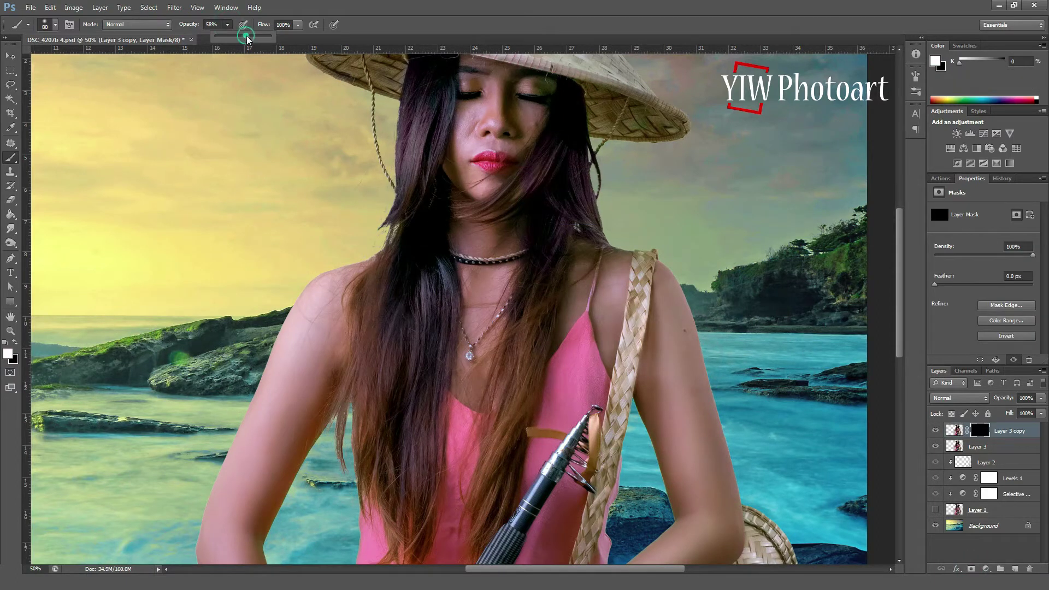
click(468, 103)
key([)
drag(456, 131, 485, 86)
key(bracketright)
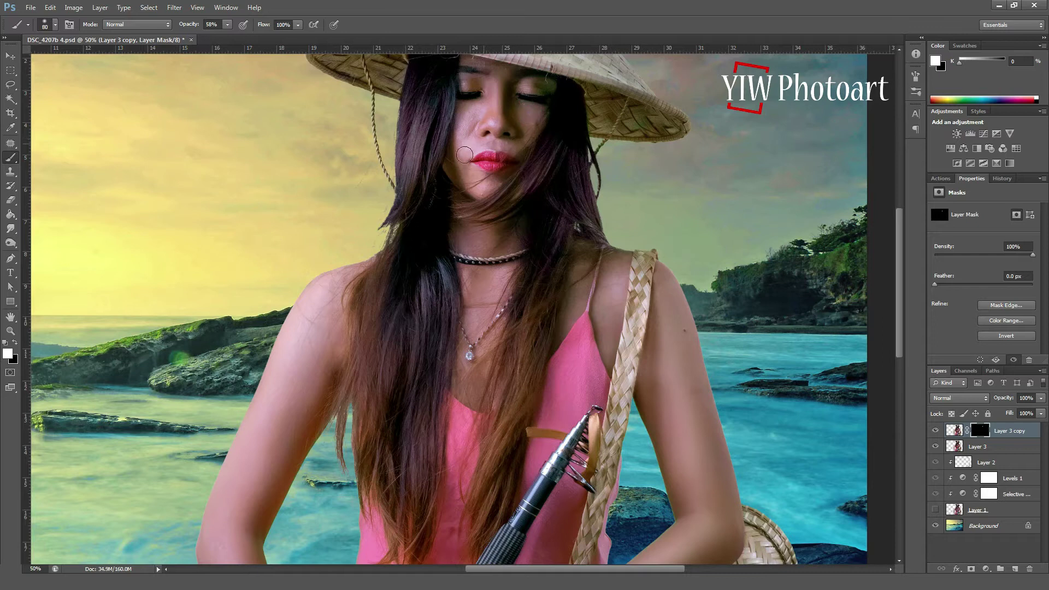
- Reveal the skin smoothing on the neck, chest, shoulders and both arms by painting white on the mask
key(bracketright)
key(bracketright)
drag(476, 269, 490, 379)
drag(576, 277, 591, 267)
mouse_move(655, 305)
mouse_down()
mouse_move(710, 517)
mouse_move(712, 465)
mouse_up()
drag(316, 324, 273, 434)
drag(522, 380, 570, 97)
mouse_move(292, 264)
mouse_down()
mouse_move(276, 293)
mouse_move(346, 420)
mouse_up()
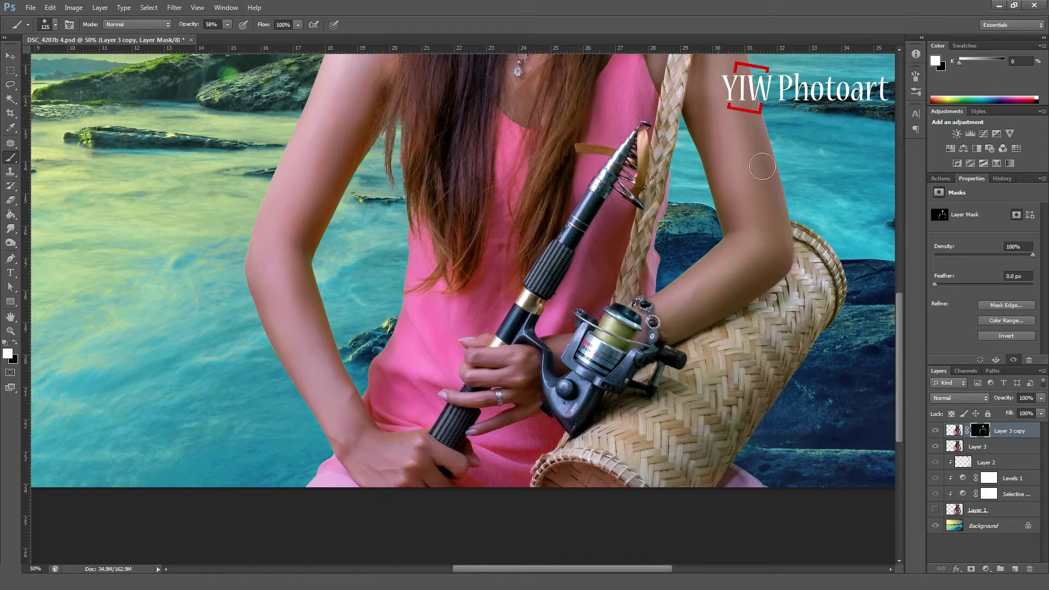
- Stamp the smoothed cutout into a new layer with the background hidden, then show the background and hide Layer 3 and its copy
drag(898, 361, 909, 262)
click(198, 8)
click(218, 116)
drag(662, 175, 503, 399)
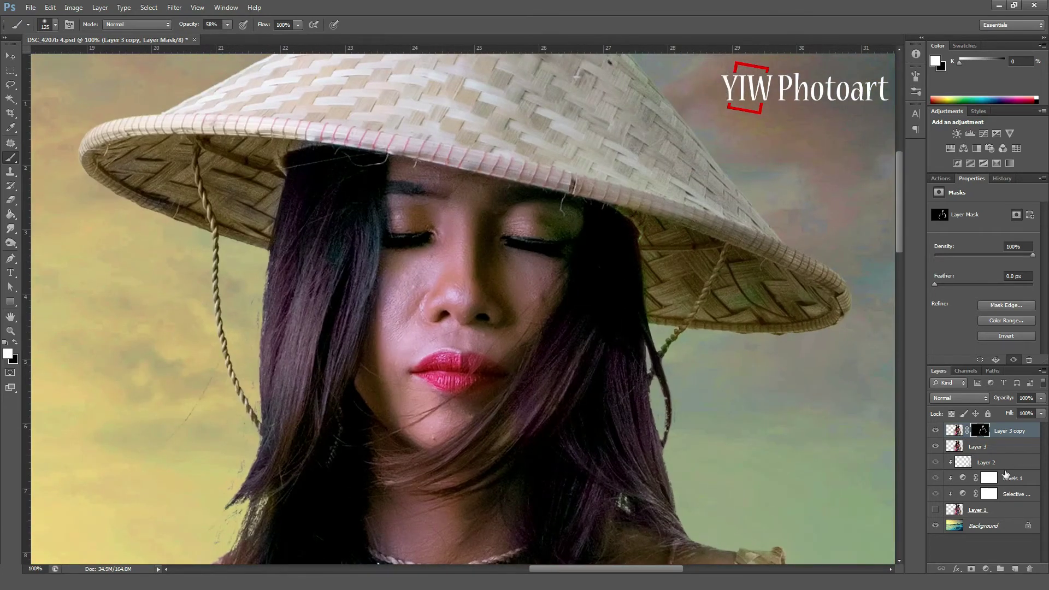
click(933, 524)
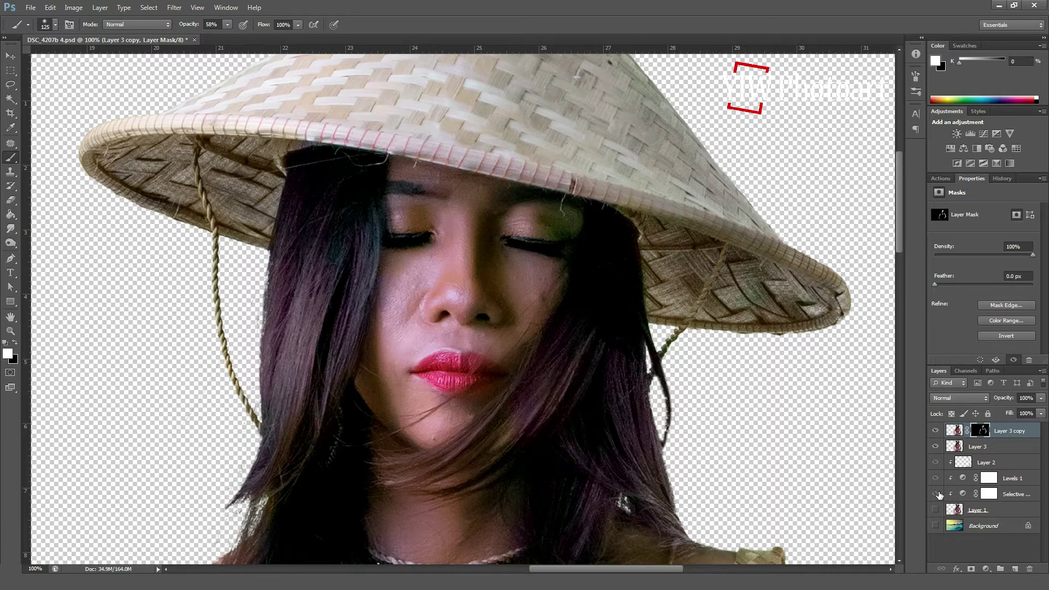
key(ctrl+shift+alt+e)
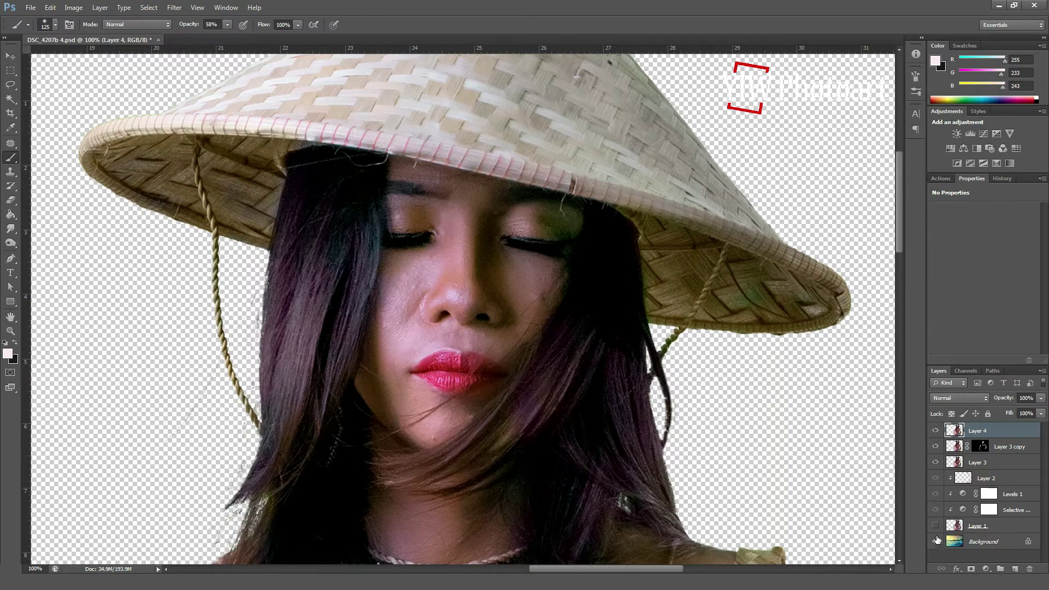
click(935, 541)
click(936, 447)
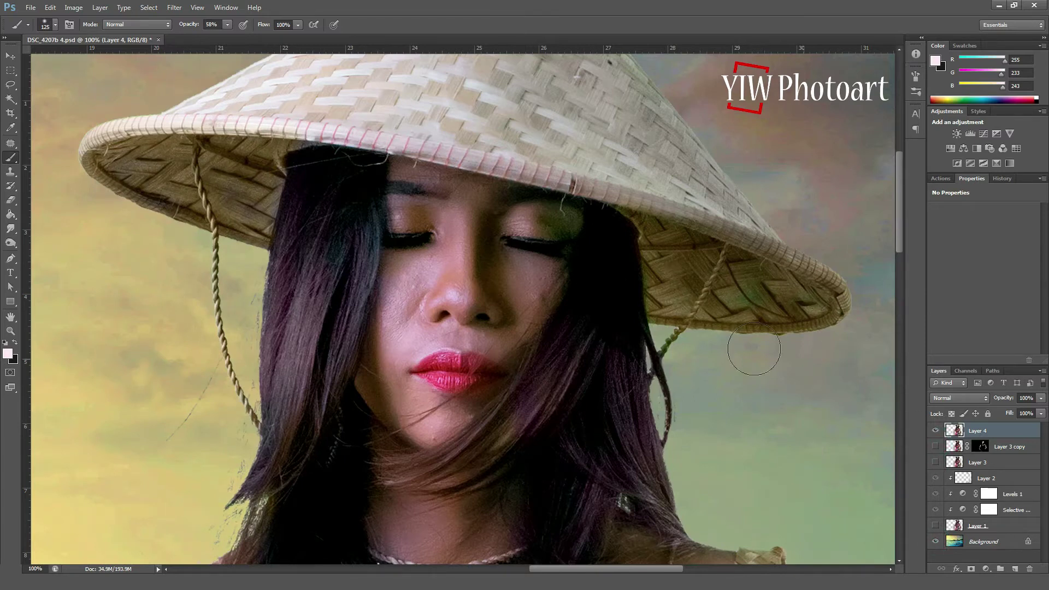
- Retouch small blemishes on the woman's cheeks, below the nose and on the forehead with the Healing Brush, sampling all layers
click(11, 143)
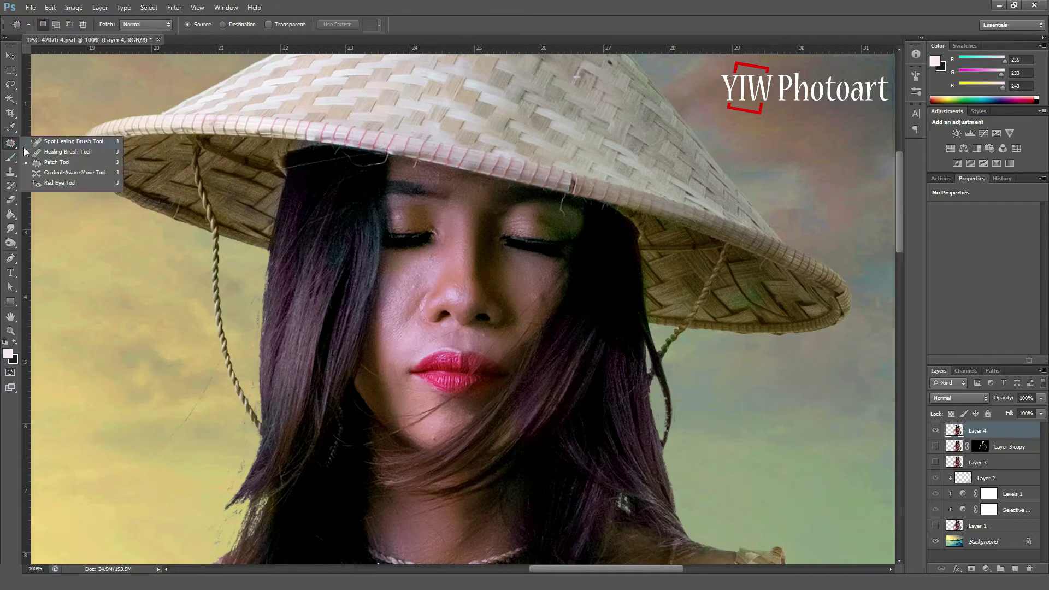
click(53, 153)
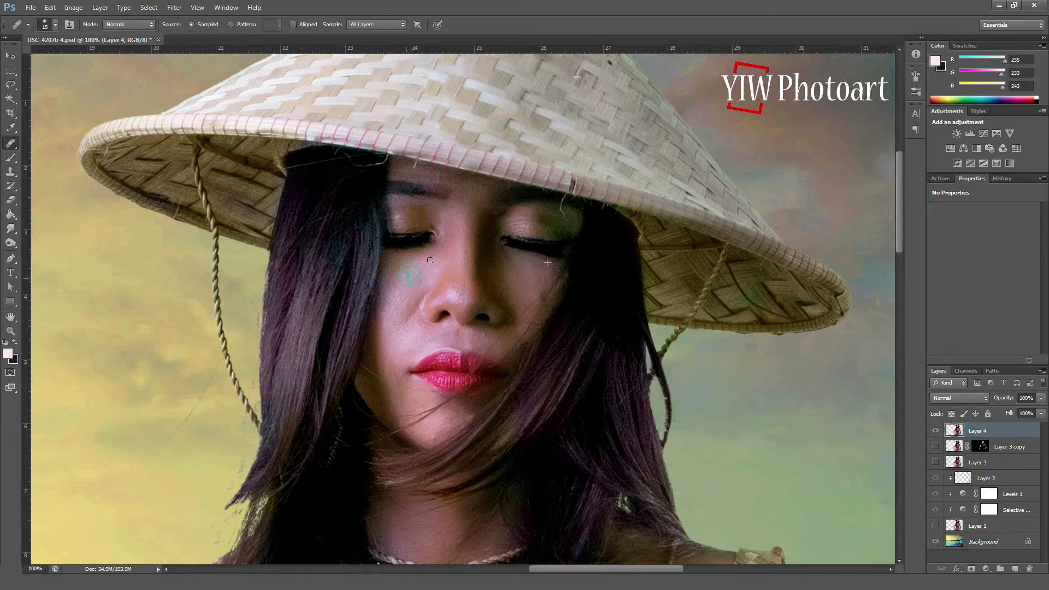
click(386, 300)
click(405, 296)
click(483, 334)
click(441, 177)
click(432, 175)
click(440, 180)
click(428, 180)
click(433, 180)
- Add a new layer clipped to Layer 4 and set its blend mode to Color
key(b)
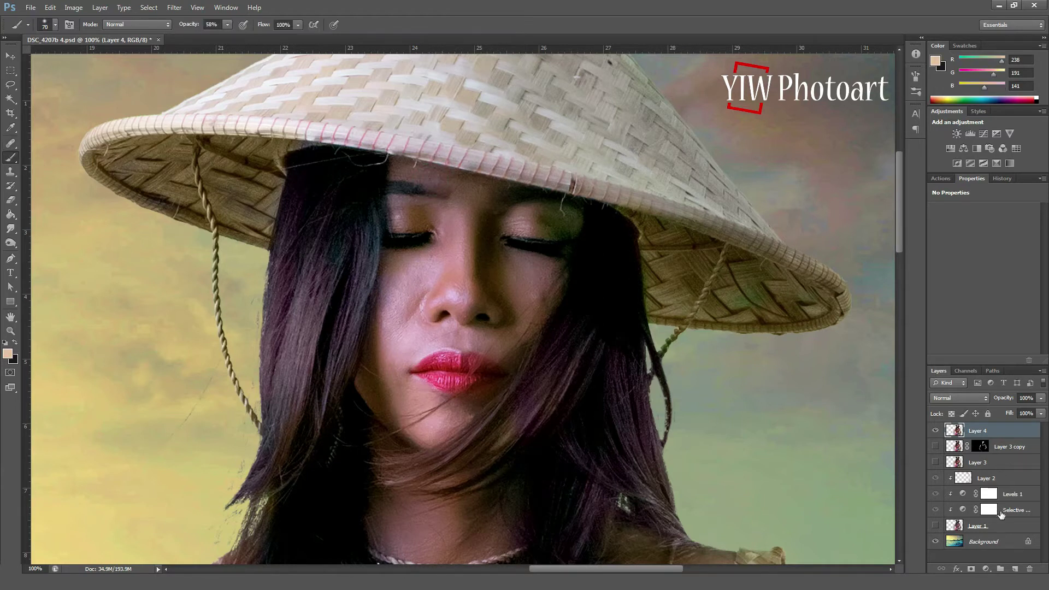
click(1014, 568)
right_click(991, 434)
click(999, 182)
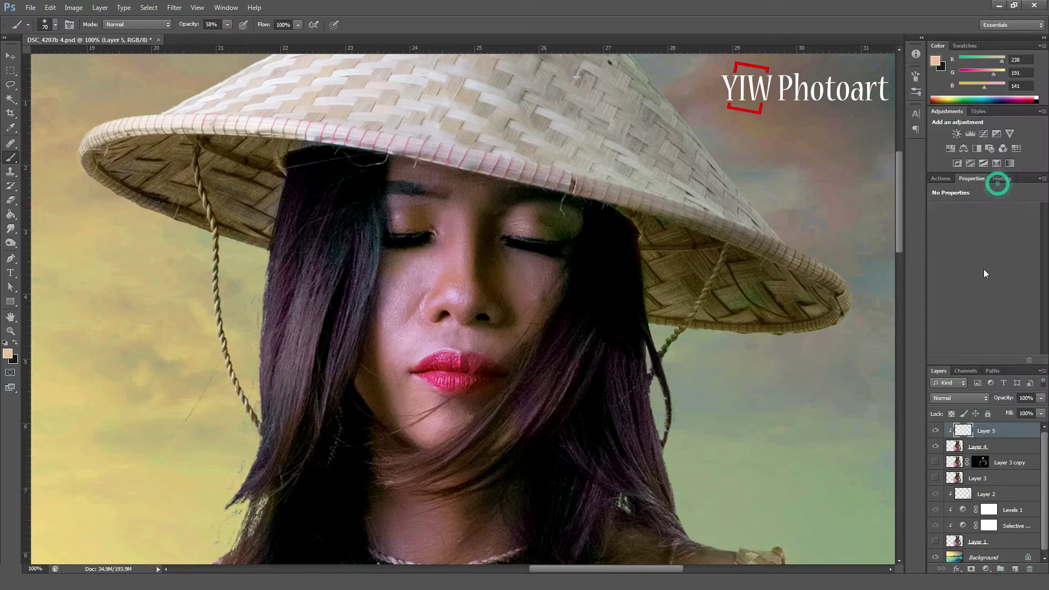
click(985, 401)
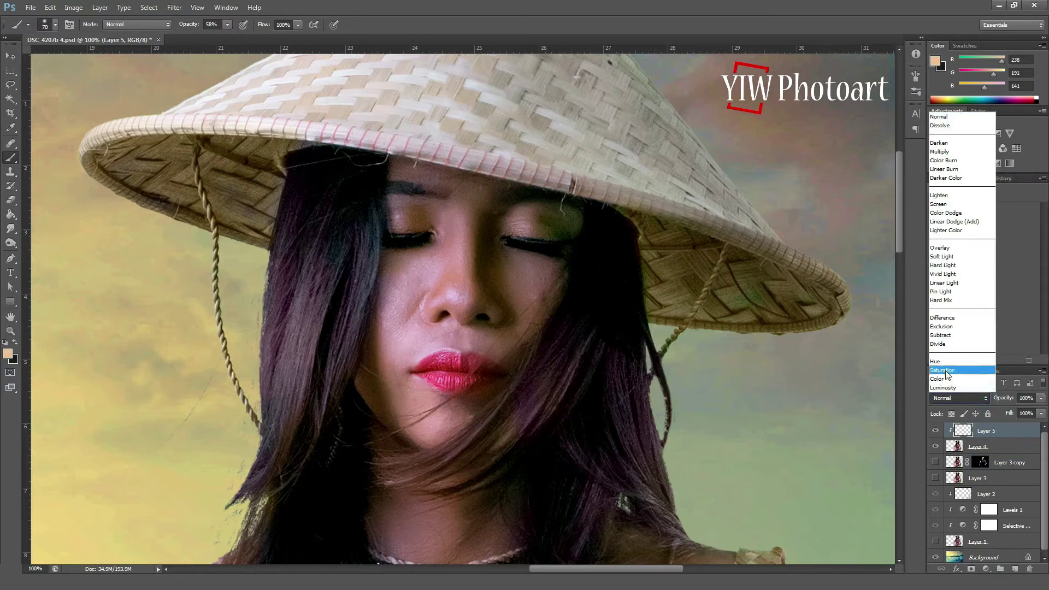
click(953, 374)
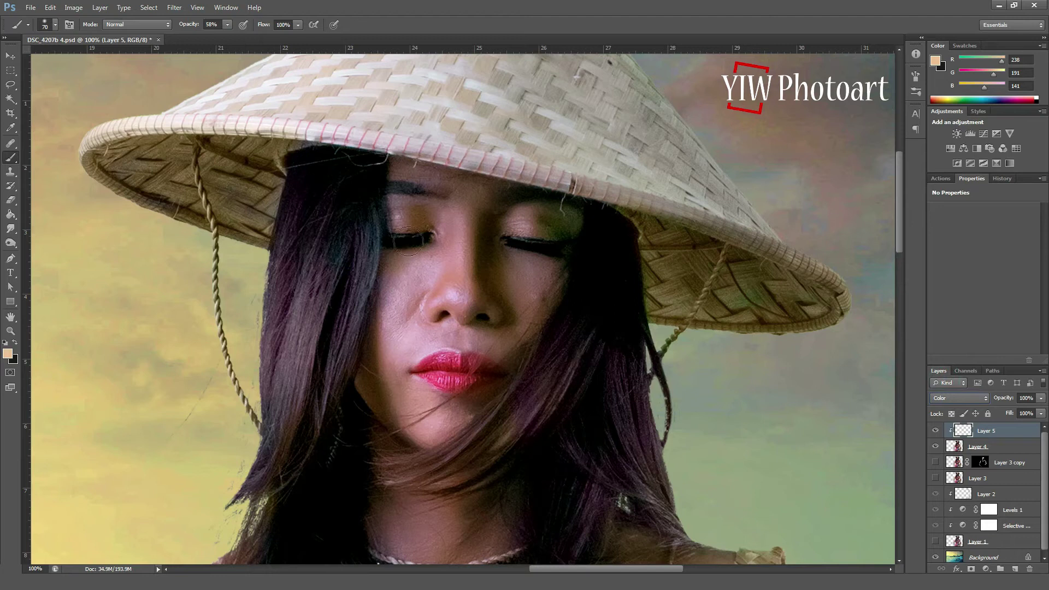
- Paint sampled skin tone over both eyelids at 58% brush opacity to neutralise the yellow-green cast
alt+click(404, 206)
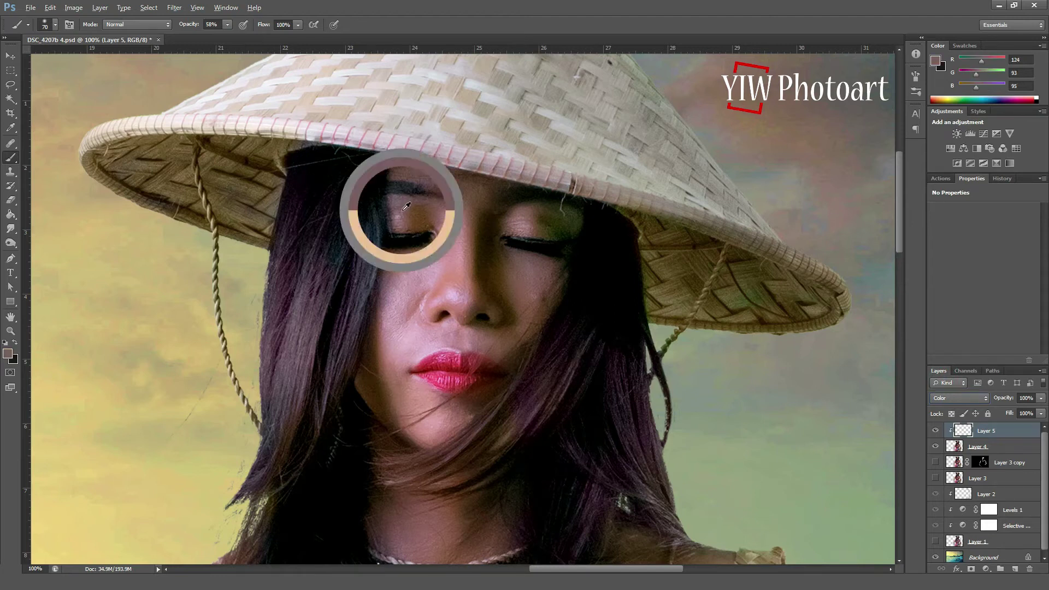
mouse_move(414, 220)
mouse_down()
mouse_move(444, 216)
mouse_move(426, 223)
mouse_up()
mouse_move(568, 218)
mouse_down()
mouse_move(558, 228)
mouse_move(573, 231)
mouse_move(550, 208)
mouse_move(560, 233)
mouse_move(574, 232)
mouse_up()
key(bracketleft)
key(bracketleft)
key(bracketleft)
click(585, 218)
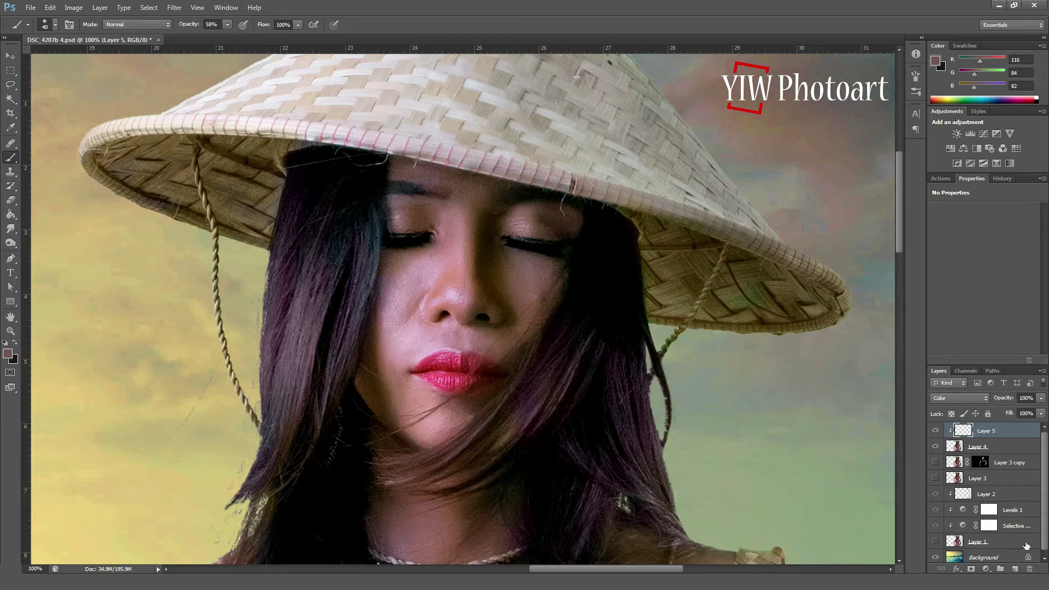
- Add another clipped layer in Normal mode and paint sampled skin tones over the right-hand eyelid at 18% brush opacity
click(1014, 568)
right_click(987, 430)
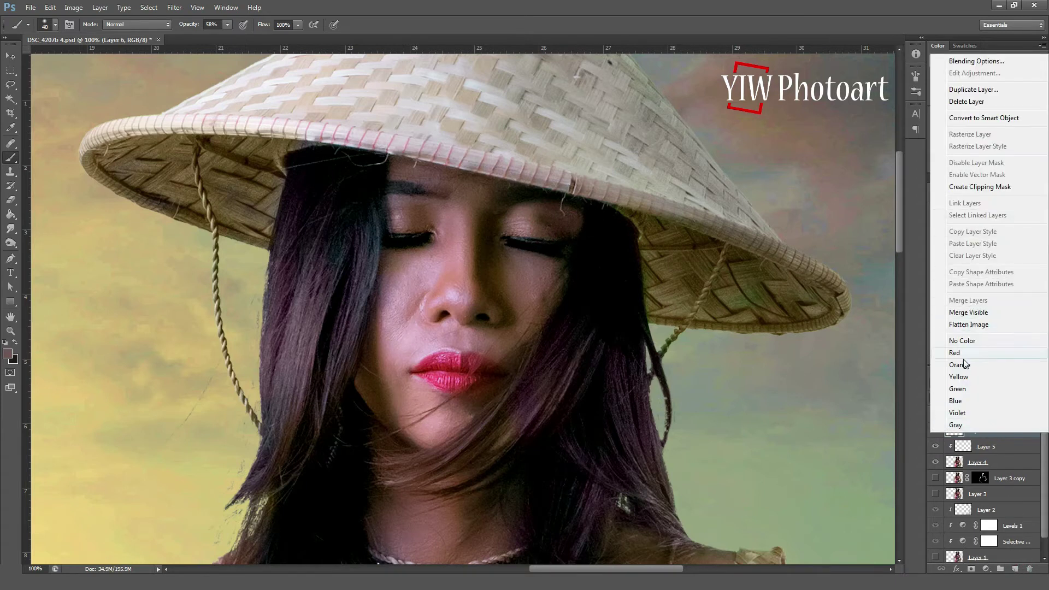
click(974, 187)
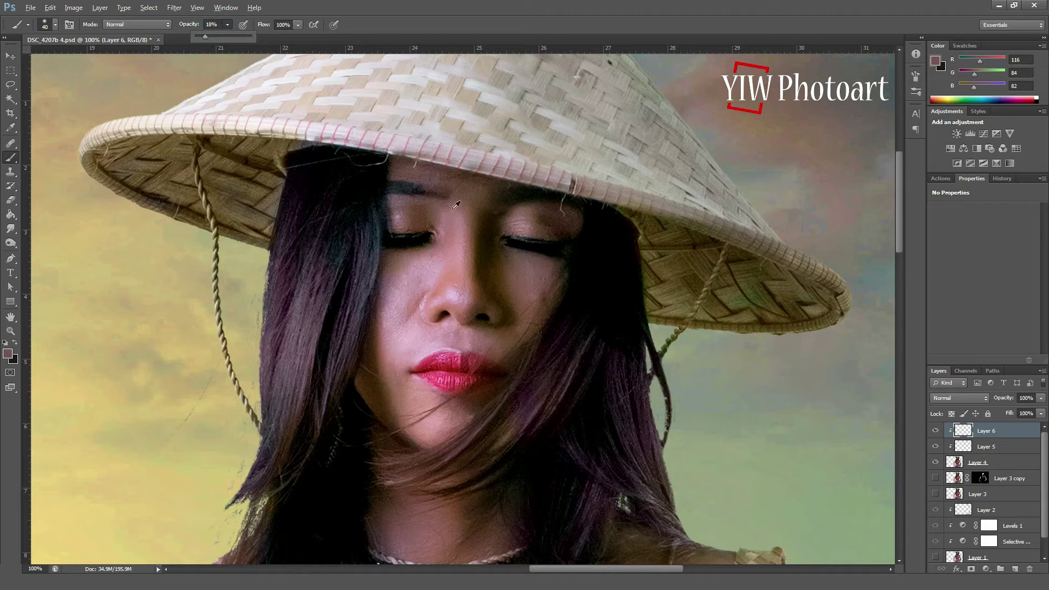
alt+click(538, 208)
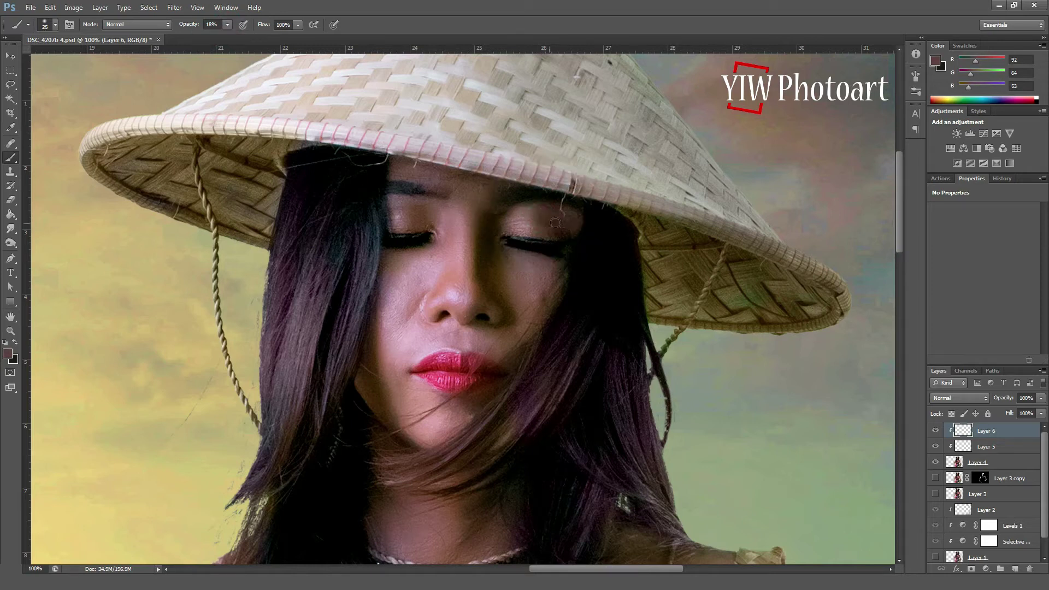
drag(548, 223, 559, 227)
alt+click(550, 224)
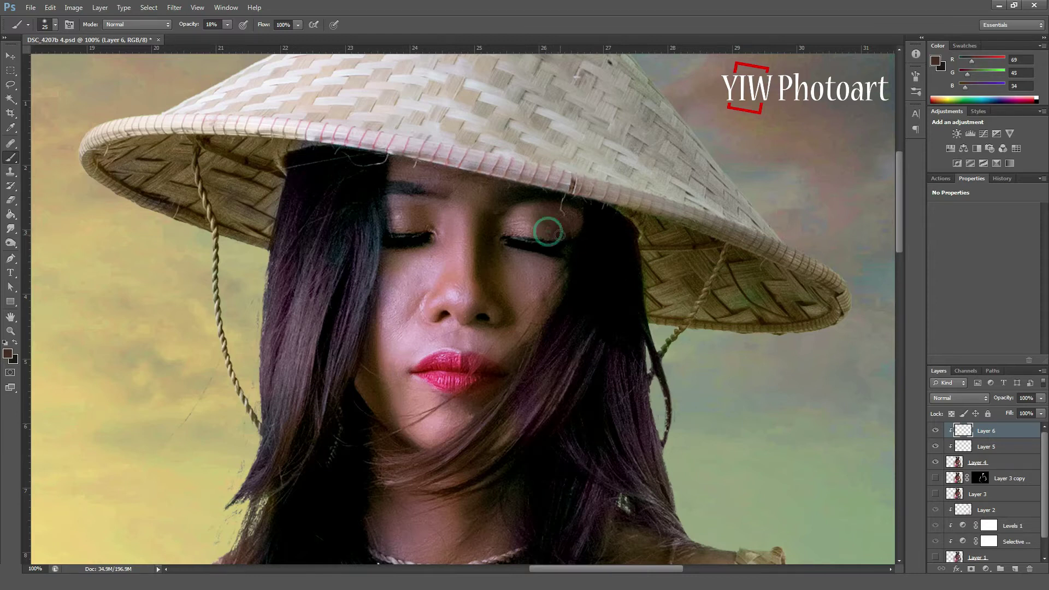
drag(563, 233, 569, 229)
- Clone dark hair over the uneven strands right of the face with the Clone Stamp at 24% opacity, sampling all layers
scroll(903, 249, down, 2)
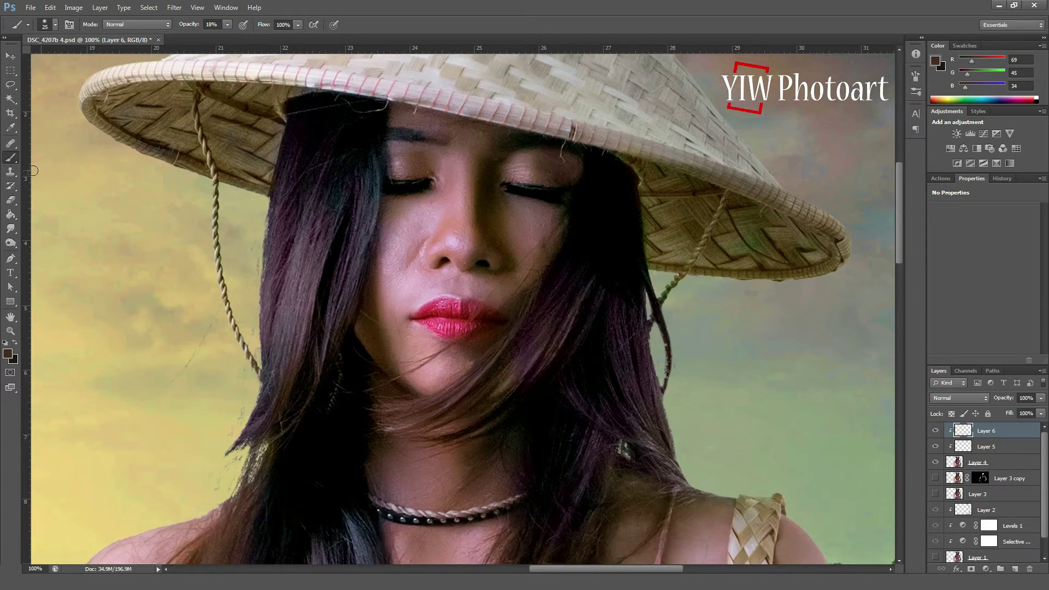
click(10, 171)
click(223, 24)
click(381, 15)
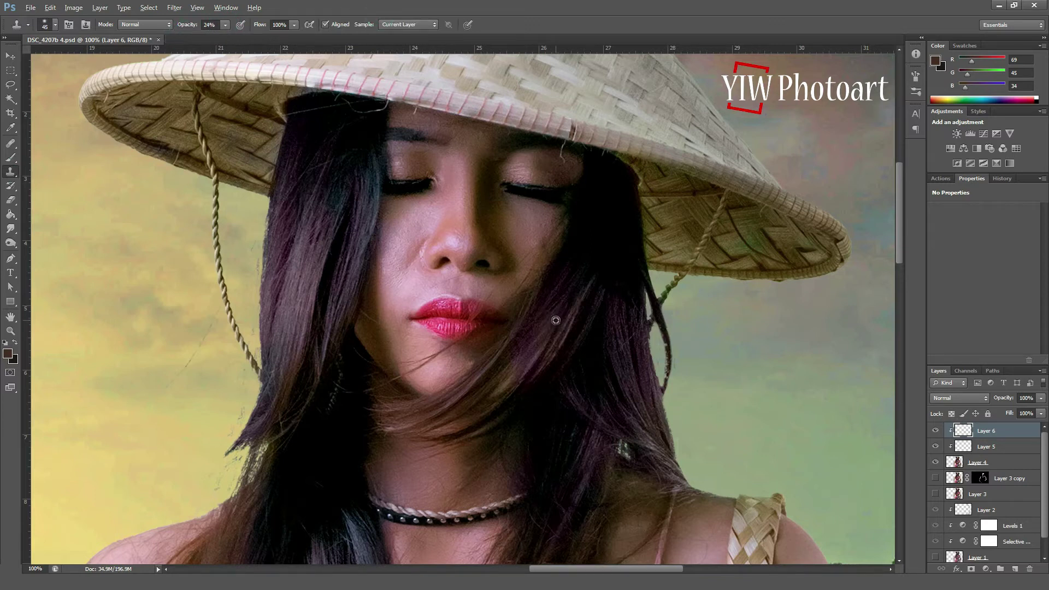
mouse_move(582, 251)
mouse_down()
mouse_move(565, 285)
mouse_move(575, 257)
mouse_up()
click(567, 258)
click(584, 249)
click(592, 273)
click(434, 24)
click(429, 50)
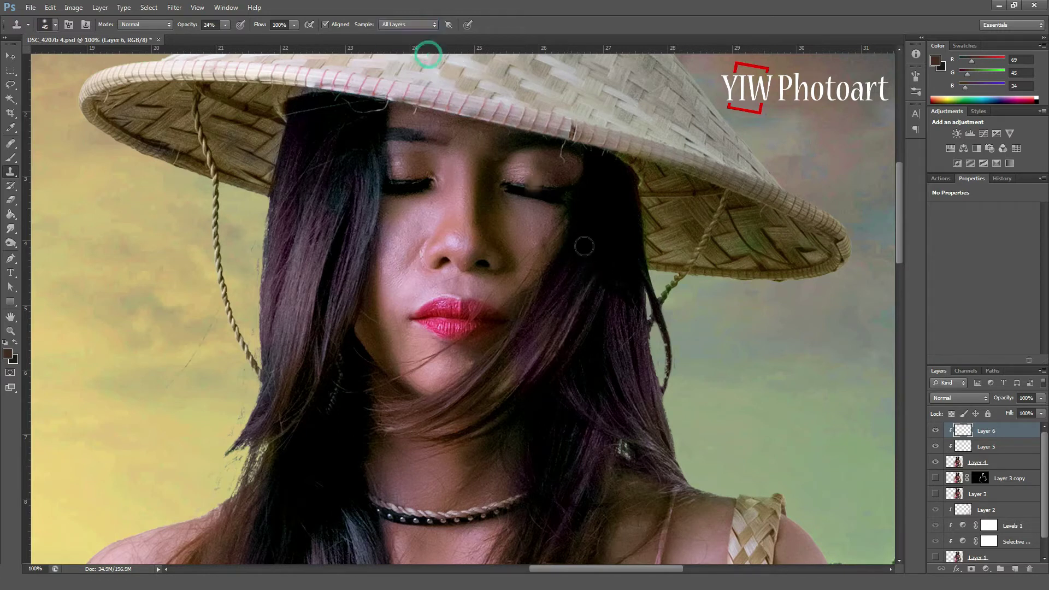
mouse_move(578, 258)
mouse_down()
mouse_move(585, 233)
mouse_move(598, 284)
mouse_move(585, 216)
mouse_up()
click(599, 283)
mouse_move(619, 333)
mouse_down()
mouse_move(610, 276)
mouse_move(631, 255)
mouse_move(622, 261)
mouse_move(611, 244)
mouse_up()
click(611, 239)
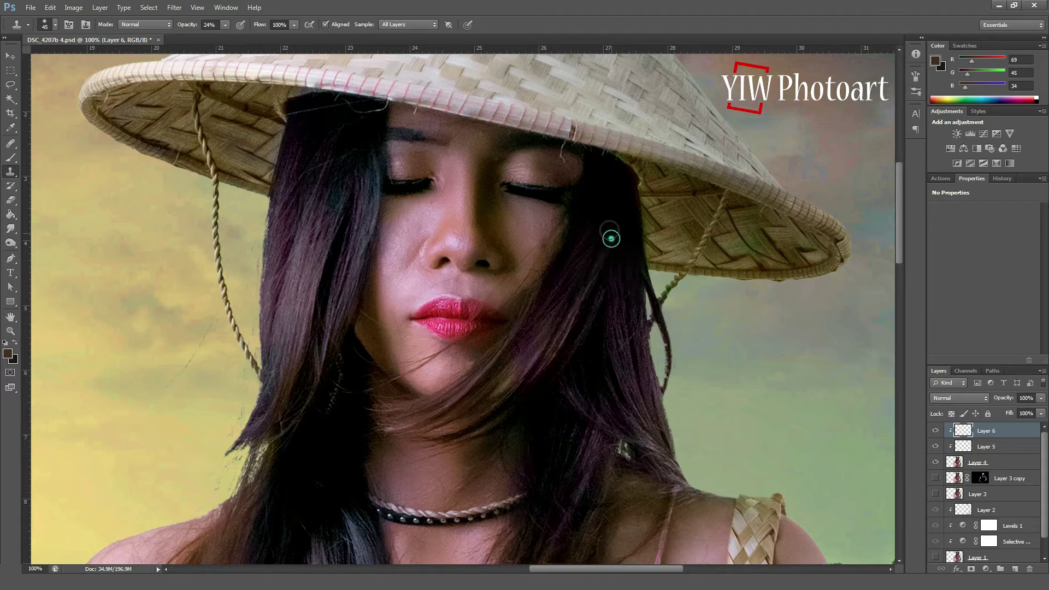
- Clone clean hair over the uneven strands left of the face, up to the hat brim
alt+click(318, 243)
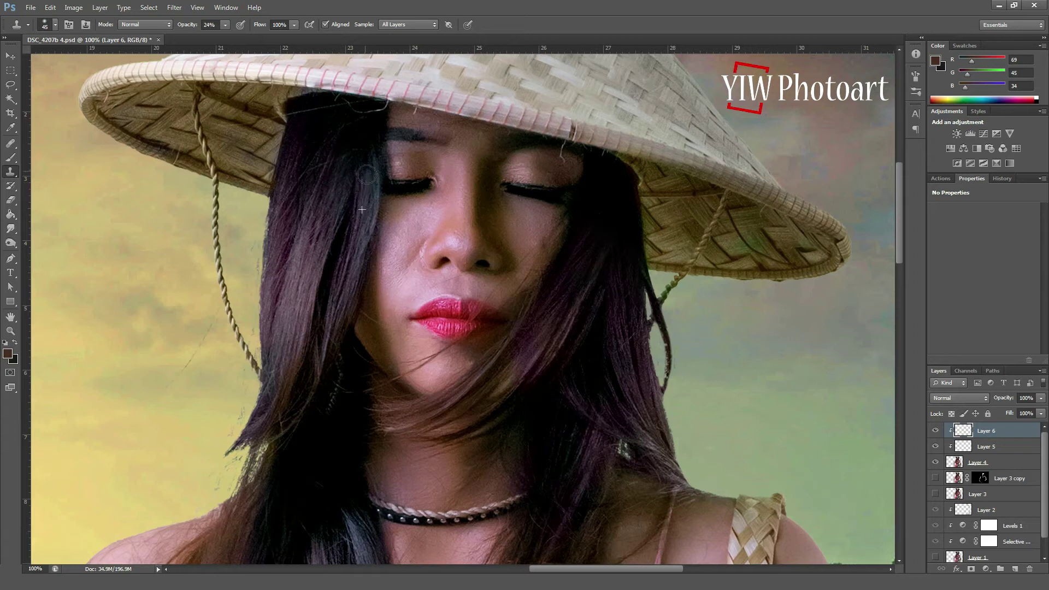
alt+click(289, 206)
mouse_move(300, 170)
mouse_down()
mouse_move(354, 135)
mouse_move(327, 128)
mouse_move(361, 155)
mouse_move(358, 134)
mouse_move(363, 165)
mouse_move(369, 143)
mouse_move(350, 138)
mouse_move(366, 129)
mouse_move(346, 180)
mouse_move(371, 128)
mouse_move(366, 114)
mouse_move(352, 148)
mouse_move(348, 128)
mouse_up()
alt+click(366, 185)
alt+click(365, 187)
click(364, 162)
click(358, 145)
click(351, 138)
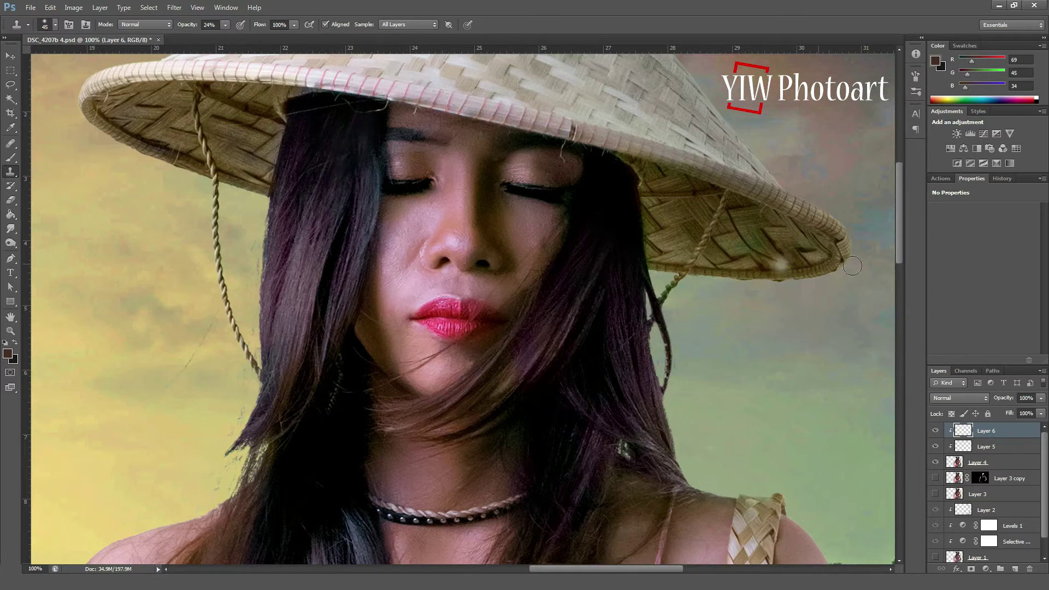
- Enlarge the Clone Stamp to 60 px and blend dark hair over the strands left of the neck
drag(899, 255, 899, 317)
alt+click(272, 369)
mouse_move(284, 257)
mouse_down()
mouse_move(284, 284)
mouse_move(280, 226)
mouse_move(304, 227)
mouse_move(295, 204)
mouse_move(289, 233)
mouse_move(301, 245)
mouse_move(286, 190)
mouse_move(324, 313)
mouse_move(324, 225)
mouse_move(312, 208)
mouse_move(343, 226)
mouse_move(326, 270)
mouse_move(330, 204)
mouse_move(349, 265)
mouse_up()
key(bracketright)
key(bracketright)
alt+click(337, 328)
mouse_move(331, 186)
mouse_down()
mouse_move(357, 230)
mouse_move(343, 208)
mouse_move(358, 225)
mouse_move(344, 220)
mouse_up()
click(354, 206)
click(326, 193)
click(259, 284)
drag(280, 190, 308, 192)
click(287, 217)
click(295, 213)
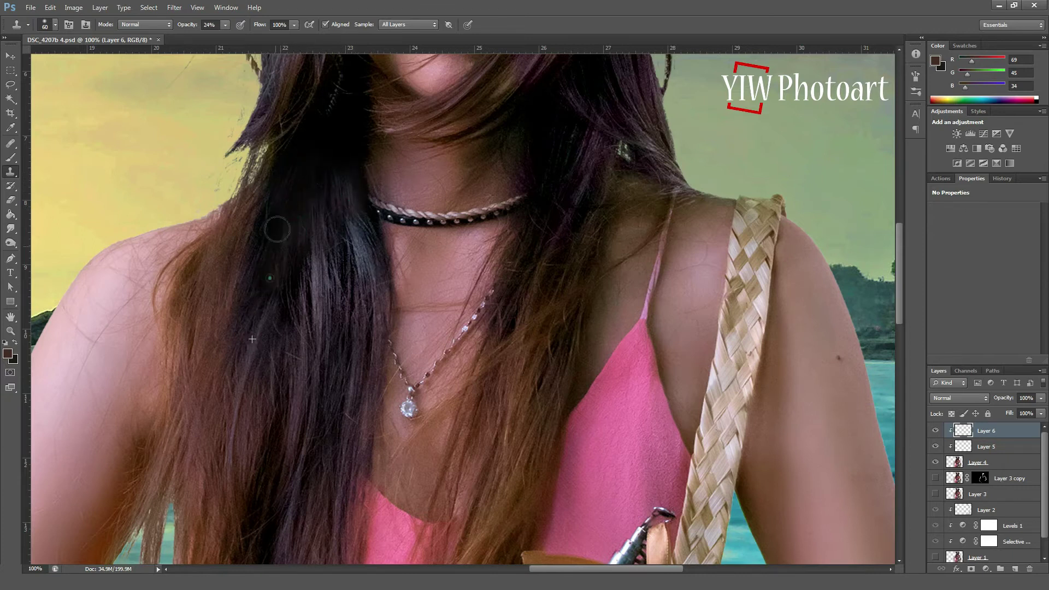
- Continue cloning along the left-hand hair from beside the choker down towards the chest to even its tone
click(285, 175)
click(301, 211)
click(293, 213)
click(322, 215)
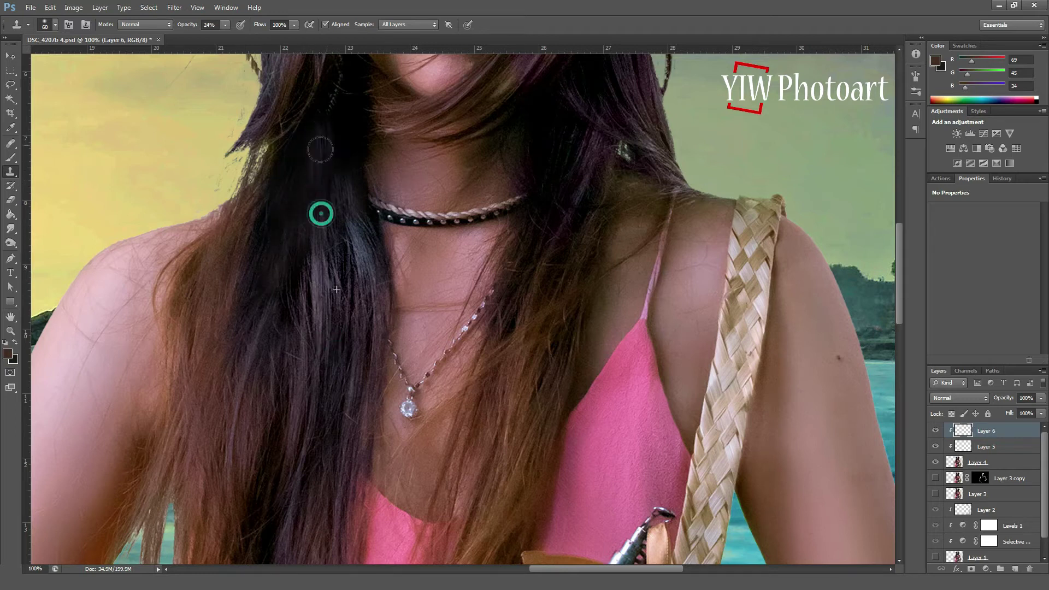
click(344, 164)
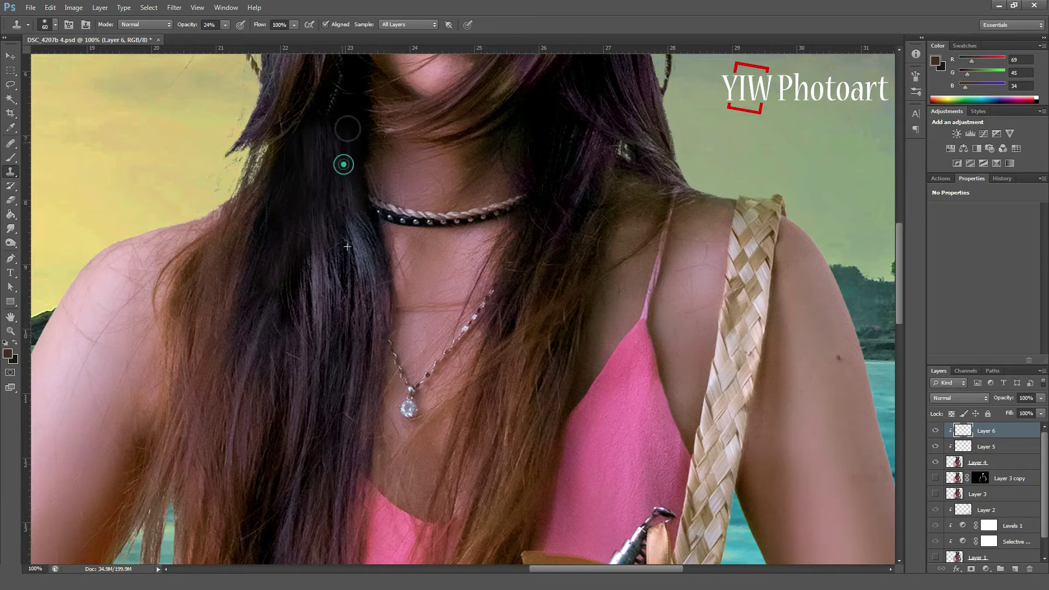
click(355, 141)
click(358, 100)
drag(331, 111, 277, 341)
drag(307, 151, 283, 219)
drag(291, 215, 282, 356)
click(300, 279)
- Clone over the purple-tinted strands in the hair right of the neck and above the shoulder
click(601, 266)
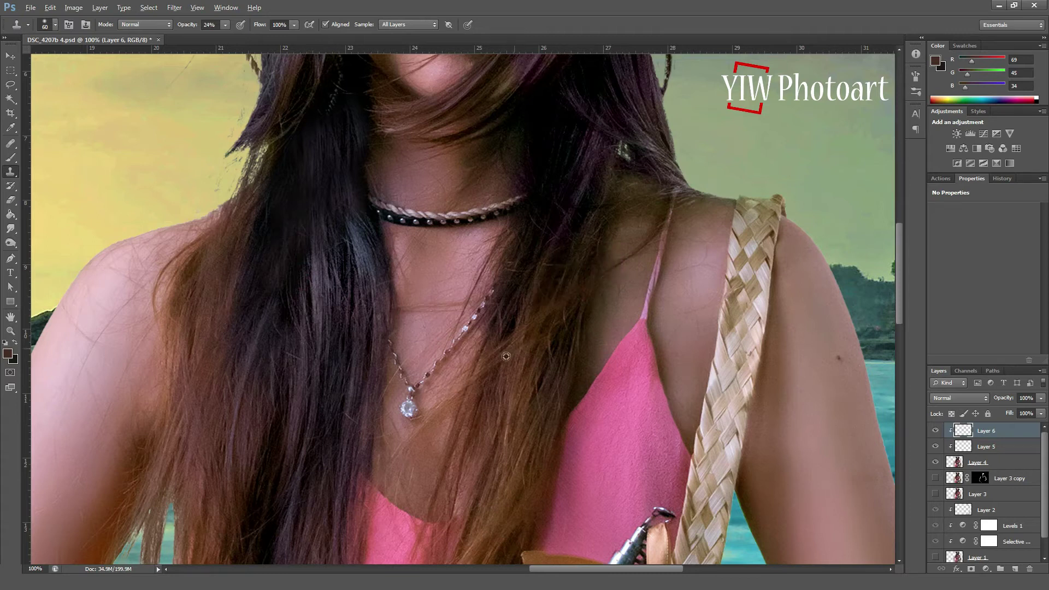
click(583, 214)
click(584, 214)
click(549, 204)
click(541, 223)
click(565, 140)
click(571, 126)
click(590, 136)
click(587, 124)
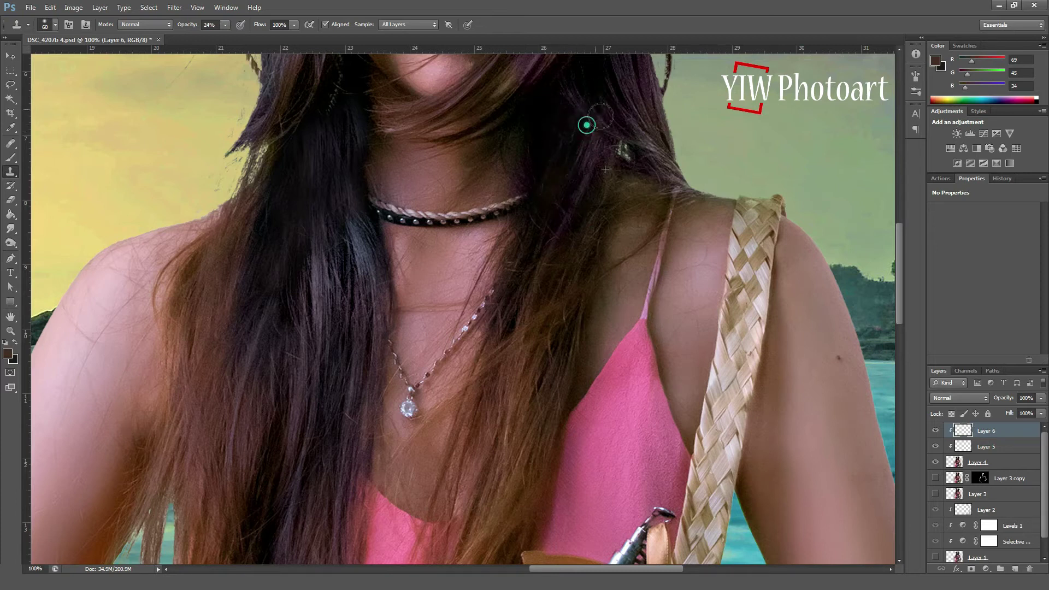
- On Layer 5, paint sampled skin tone over the shaded side of the neck with a 45 px brush at 18% opacity
click(991, 445)
key(b)
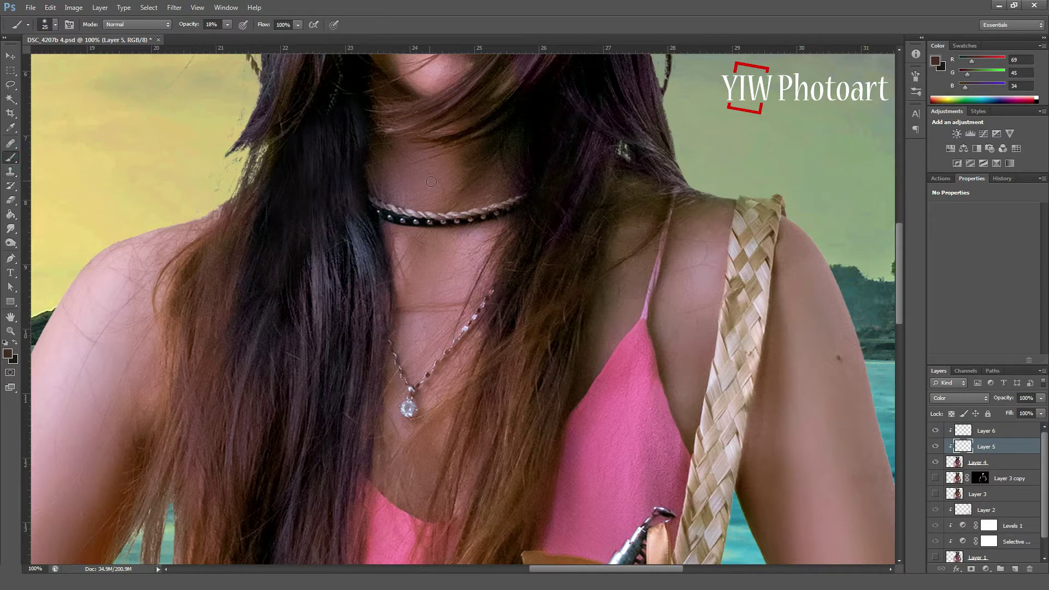
alt+click(486, 184)
key(bracketright)
key(bracketright)
key(bracketright)
key(bracketright)
click(494, 141)
mouse_move(515, 136)
mouse_down()
mouse_move(511, 168)
mouse_move(471, 157)
mouse_move(524, 138)
mouse_move(521, 174)
mouse_move(532, 115)
mouse_move(488, 144)
mouse_move(526, 130)
mouse_move(485, 173)
mouse_up()
- Paint sampled skin tone along the inner edge of the arm beside the basket strap with the 18% opacity brush
click(198, 7)
click(218, 98)
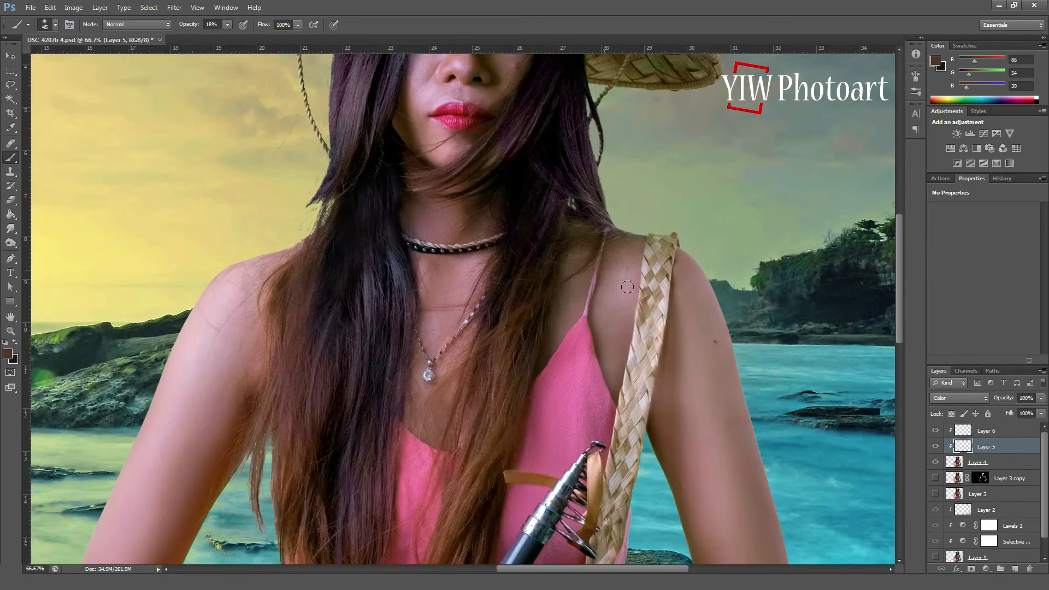
mouse_move(687, 508)
mouse_down()
mouse_move(657, 342)
mouse_move(655, 175)
mouse_move(594, 305)
mouse_move(552, 365)
mouse_up()
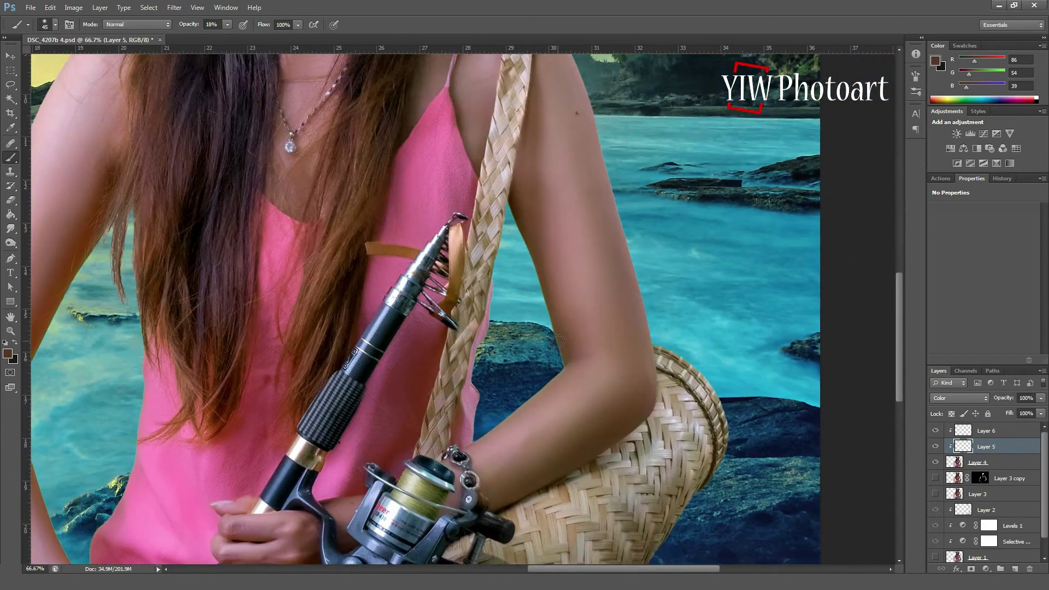
alt+click(533, 231)
click(519, 214)
drag(521, 216, 539, 276)
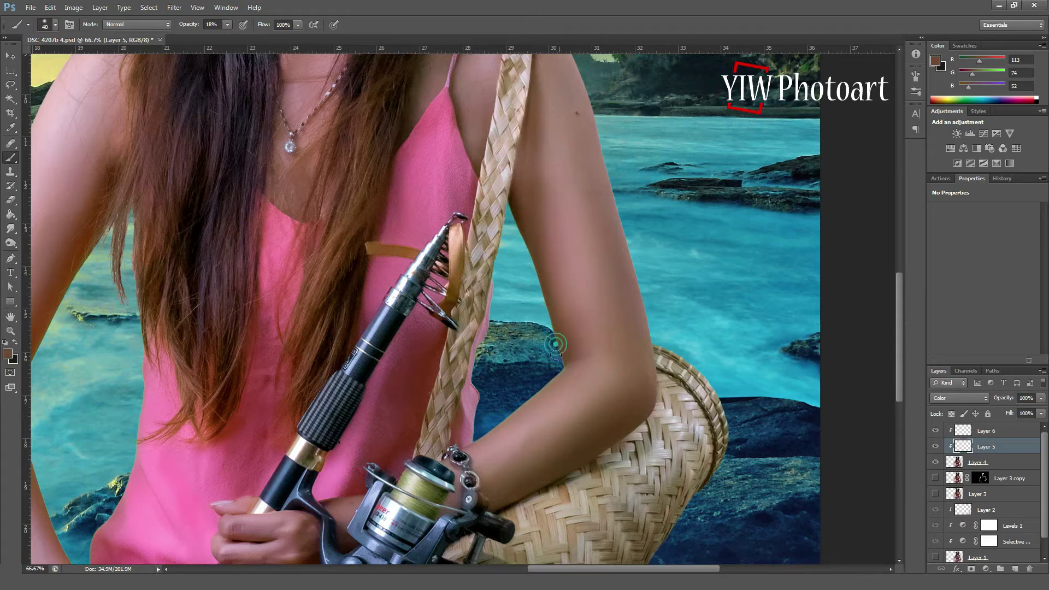
alt+click(548, 389)
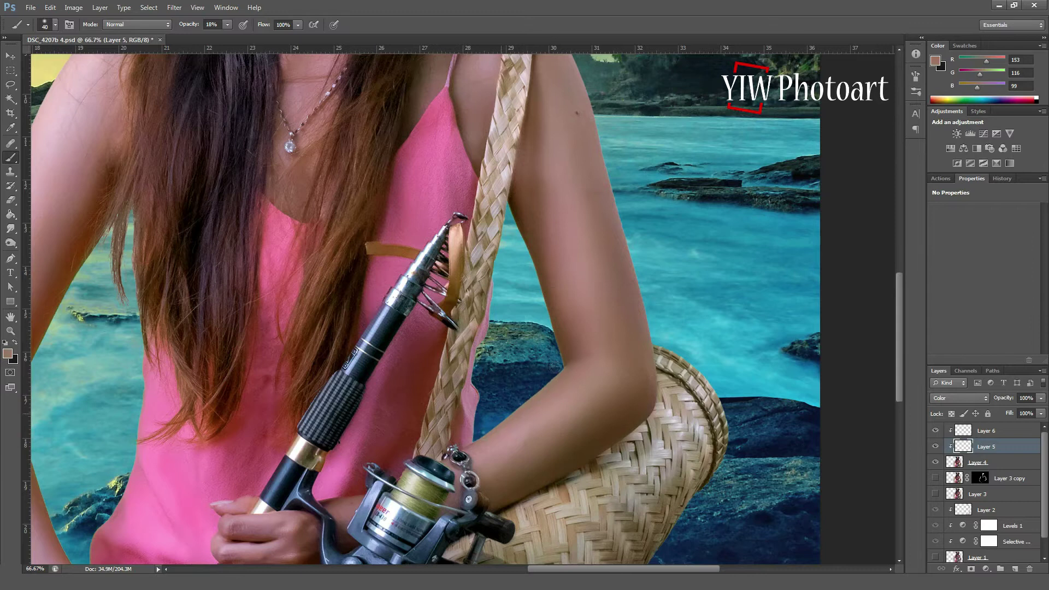
- Paint sampled brown skin tones along the inner edge of the left-hand arm, from the armpit to the forearm
scroll(98, 339, left, 10)
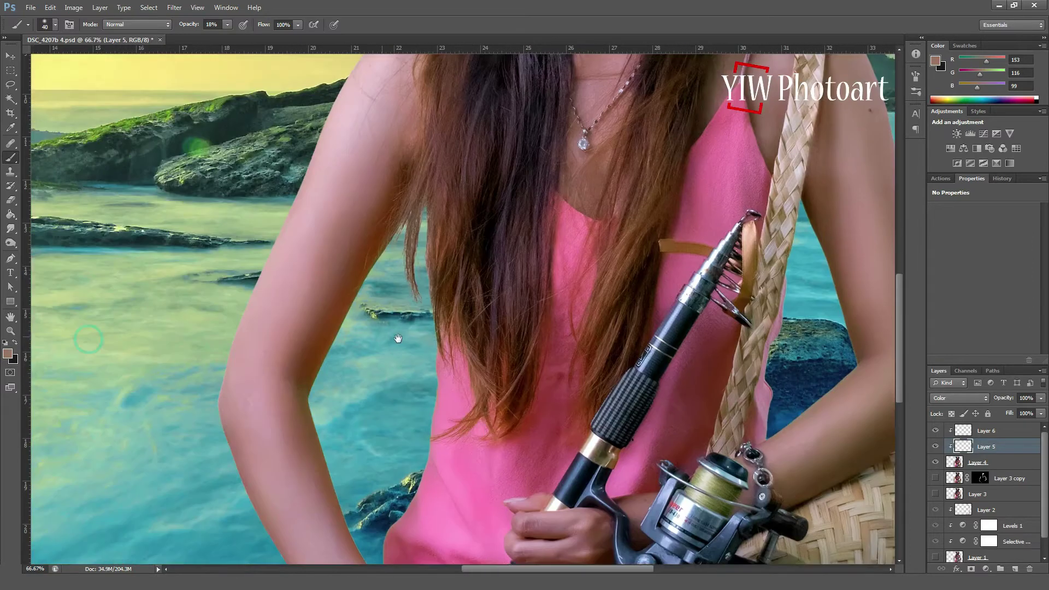
alt+click(341, 356)
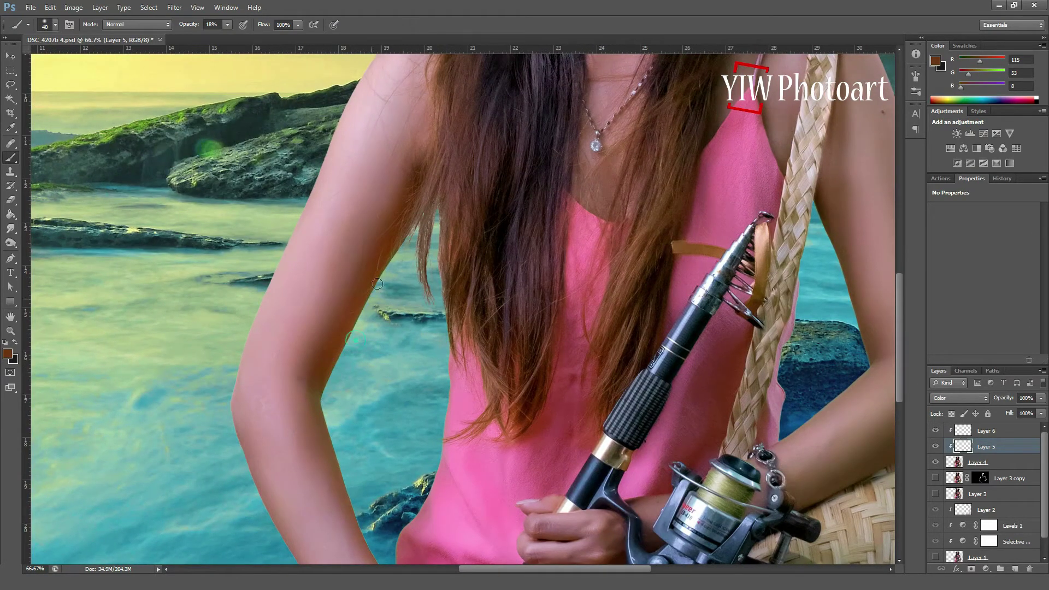
click(396, 252)
mouse_move(372, 290)
mouse_down()
mouse_move(339, 371)
mouse_move(314, 384)
mouse_move(323, 407)
mouse_up()
alt+click(335, 462)
drag(378, 546, 363, 524)
- Recolour the inner edge of the basket-side arm down to the elbow with sampled skin tone at 100% brush opacity
drag(671, 317, 424, 226)
alt+click(558, 292)
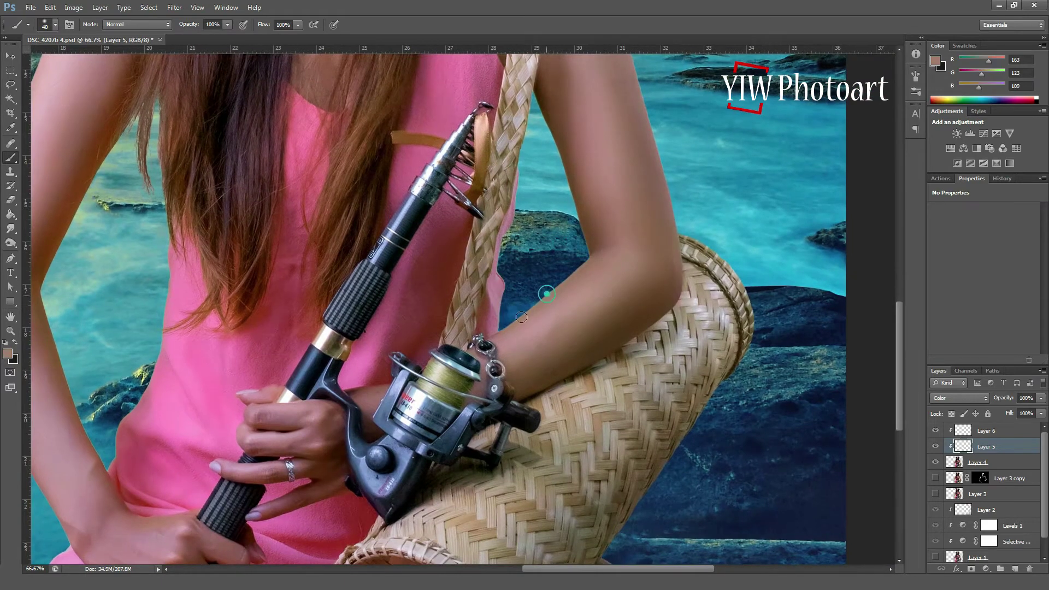
click(572, 183)
click(579, 220)
click(563, 159)
click(549, 123)
click(576, 231)
click(576, 259)
click(588, 258)
- On Layer 6, paint sampled skin tones over both cheeks with the brush at 14% opacity
drag(428, 369, 511, 232)
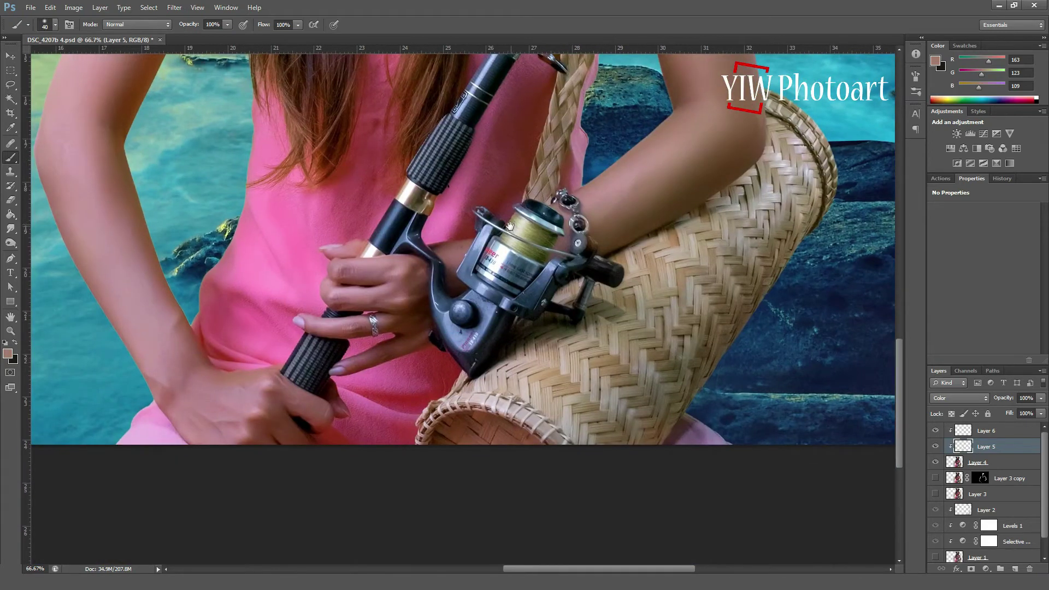
mouse_move(508, 214)
mouse_down()
mouse_move(500, 277)
mouse_move(511, 274)
mouse_move(532, 343)
mouse_up()
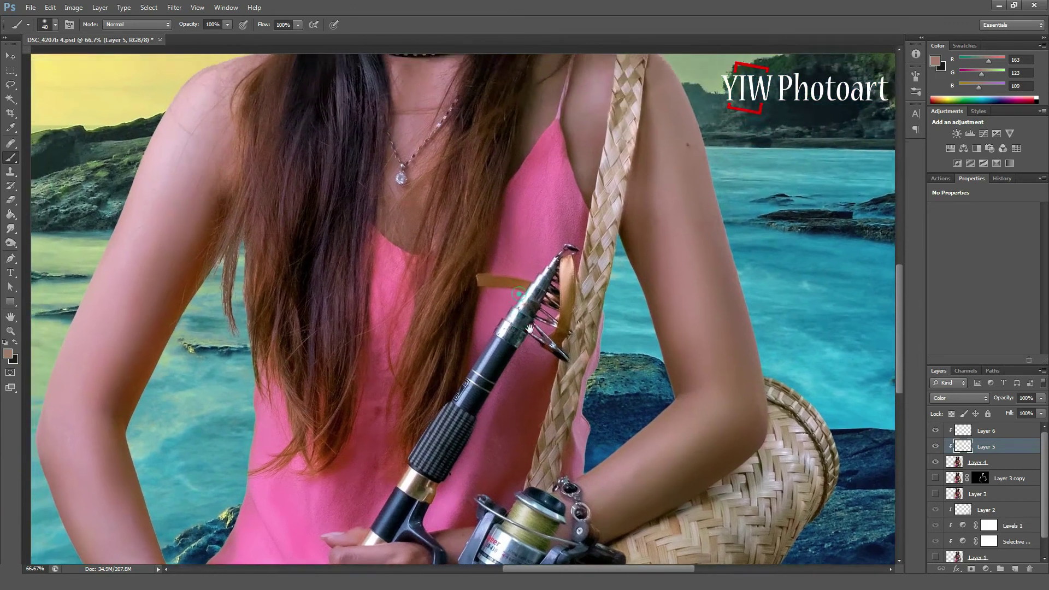
drag(481, 103, 522, 271)
drag(518, 185, 506, 341)
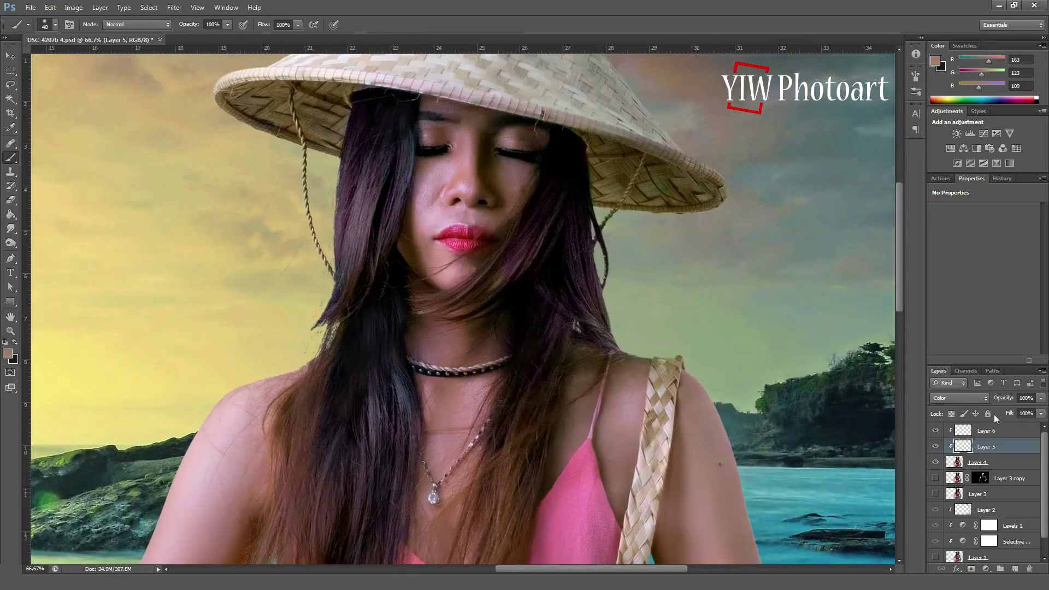
click(997, 431)
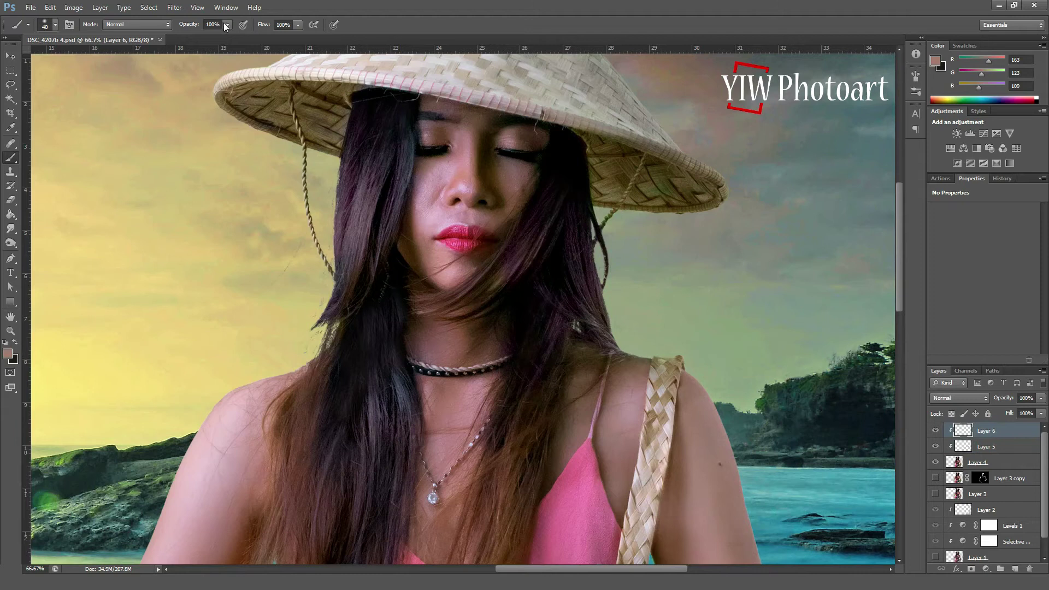
click(179, 36)
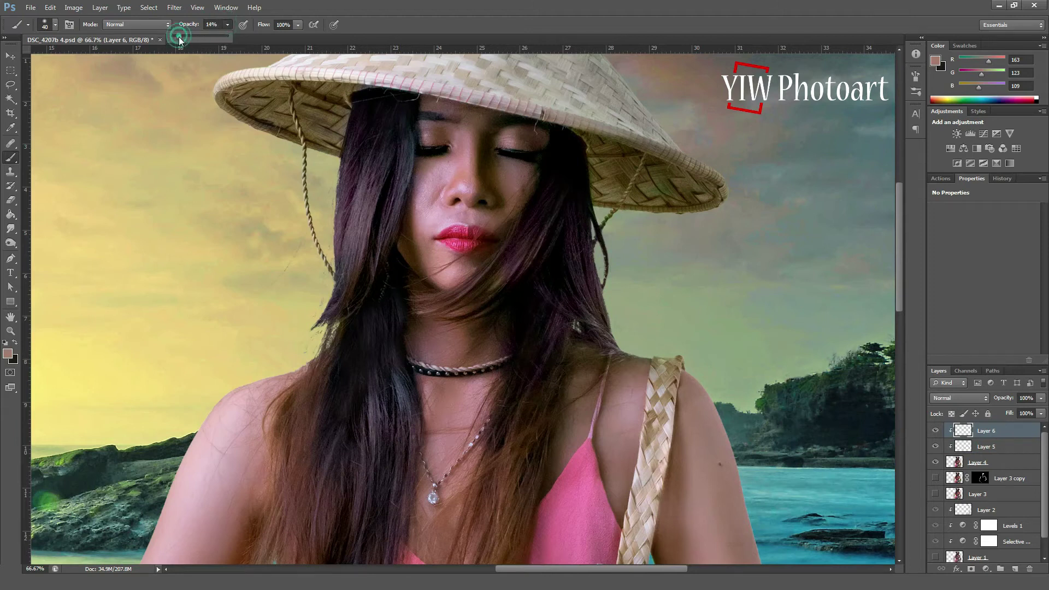
alt+click(434, 188)
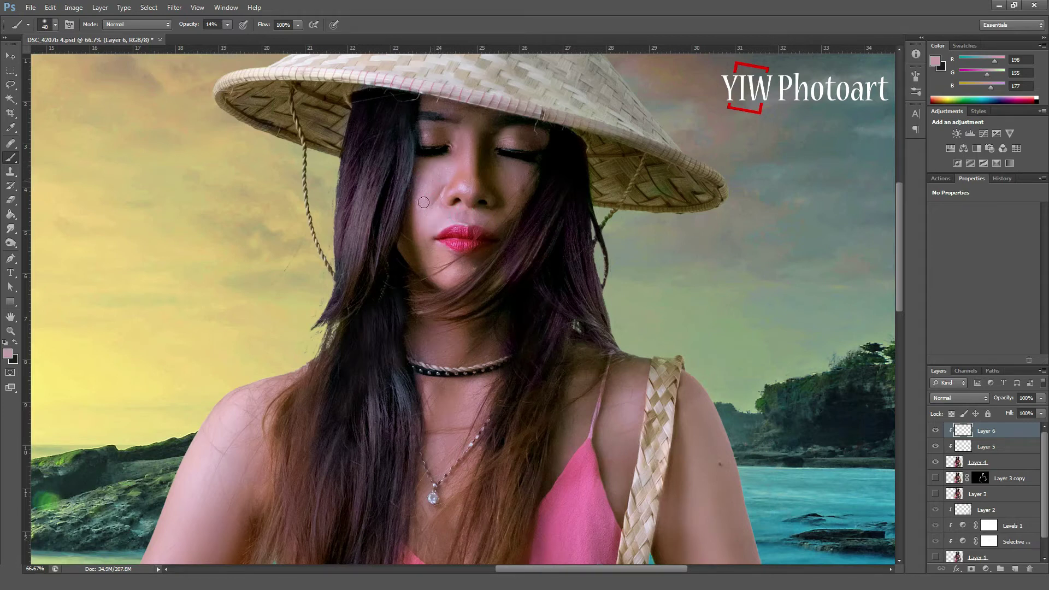
mouse_move(427, 170)
mouse_down()
mouse_move(421, 176)
mouse_move(432, 172)
mouse_up()
alt+click(507, 172)
click(506, 168)
click(508, 211)
- Even out the forehead and eye area with sampled skin tones, comparing the face with and without Layer 6
alt+click(437, 104)
click(447, 106)
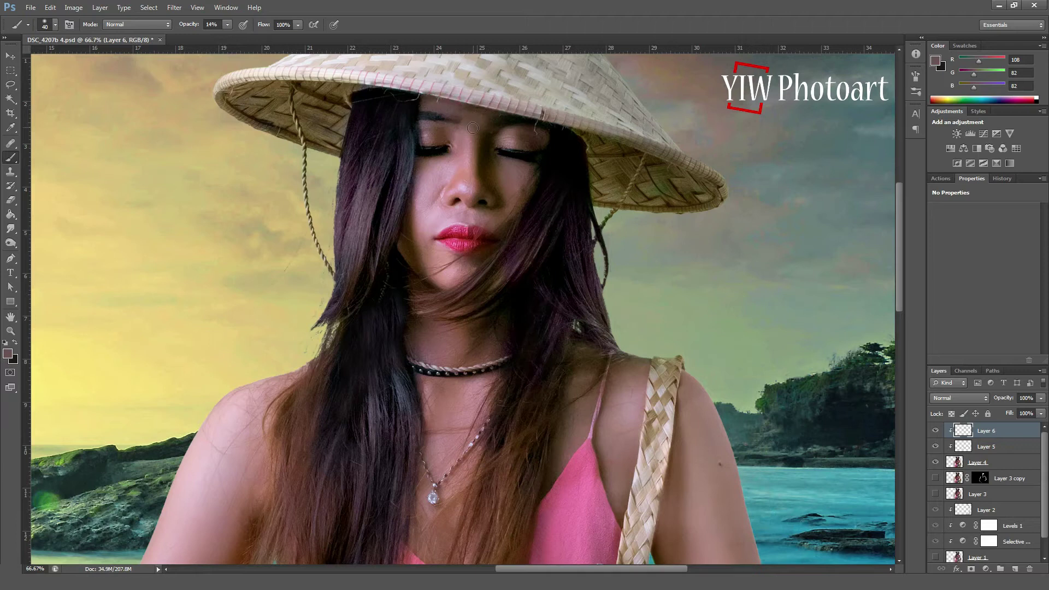
alt+click(469, 118)
click(459, 131)
alt+click(446, 128)
click(511, 133)
alt+click(424, 192)
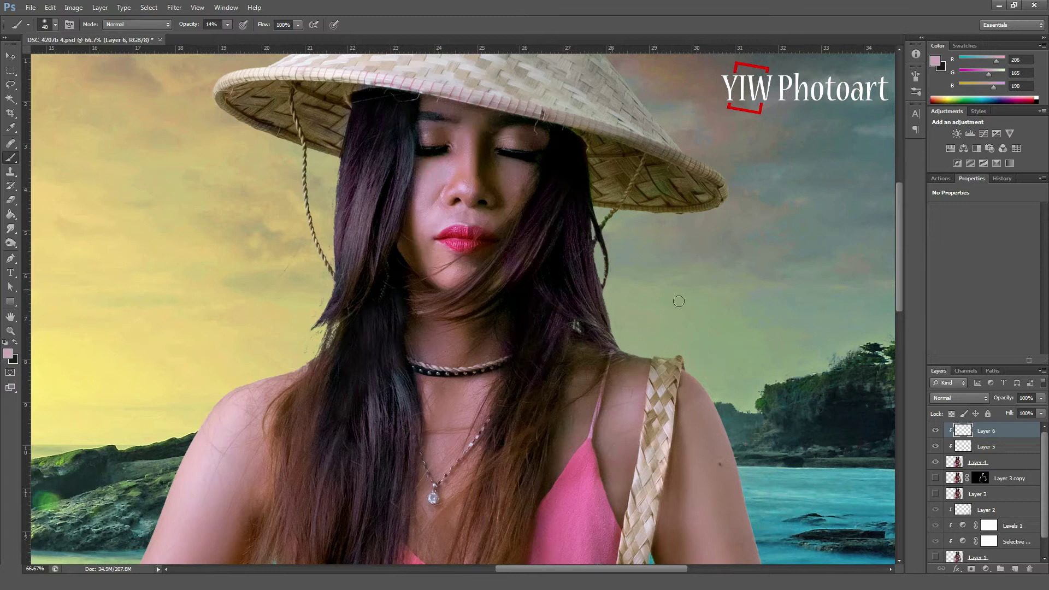
click(935, 430)
click(935, 431)
alt+click(461, 159)
- Fit the whole image on screen and save the document
click(197, 7)
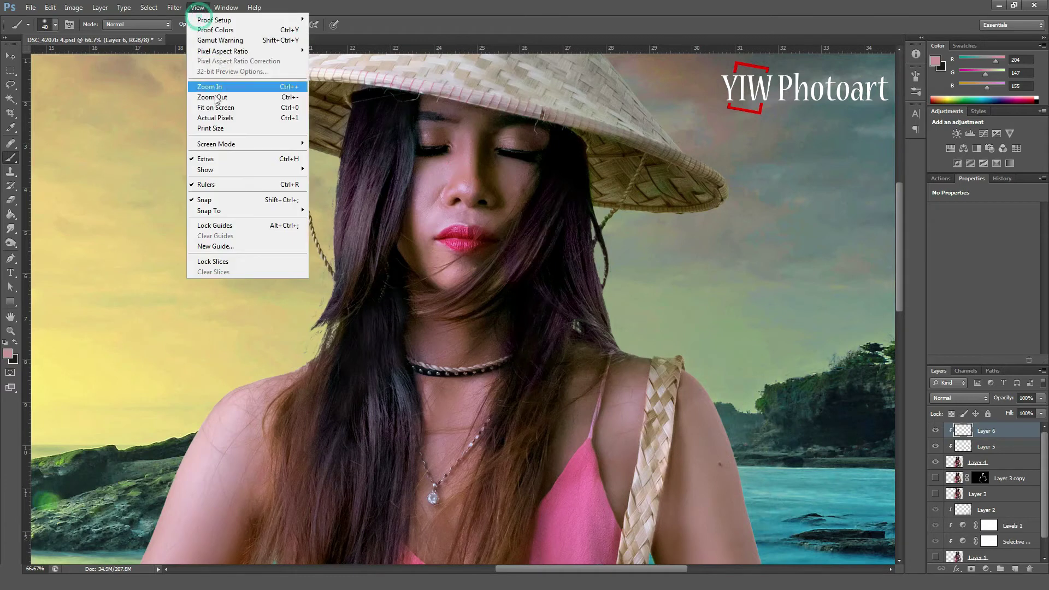
click(213, 106)
key(ctrl+s)
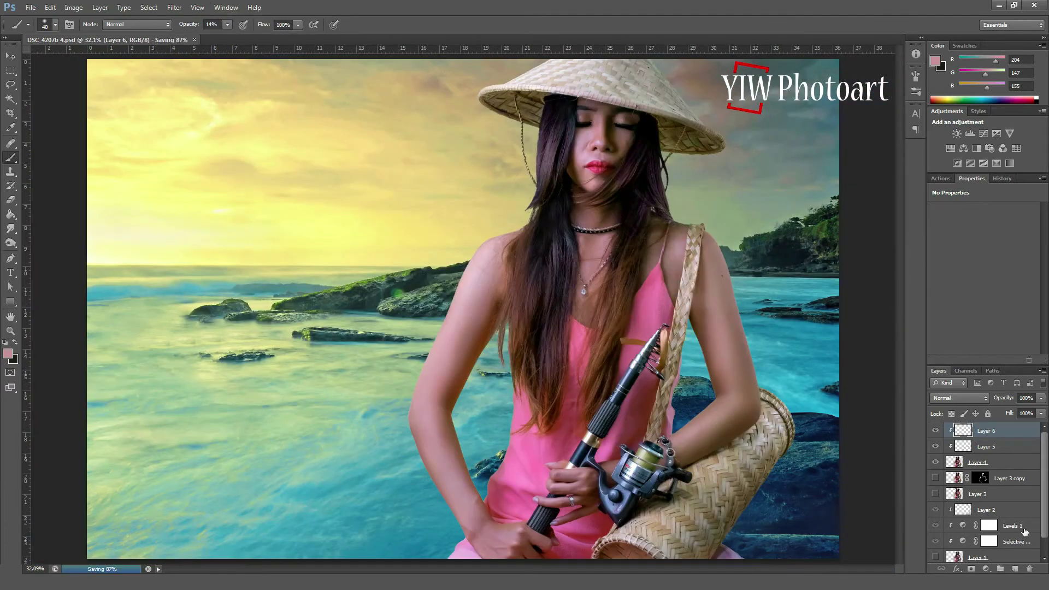
- Add a new layer above Layer 6, clip it to the woman's layer and set its blend mode to Multiply
click(1015, 569)
right_click(986, 432)
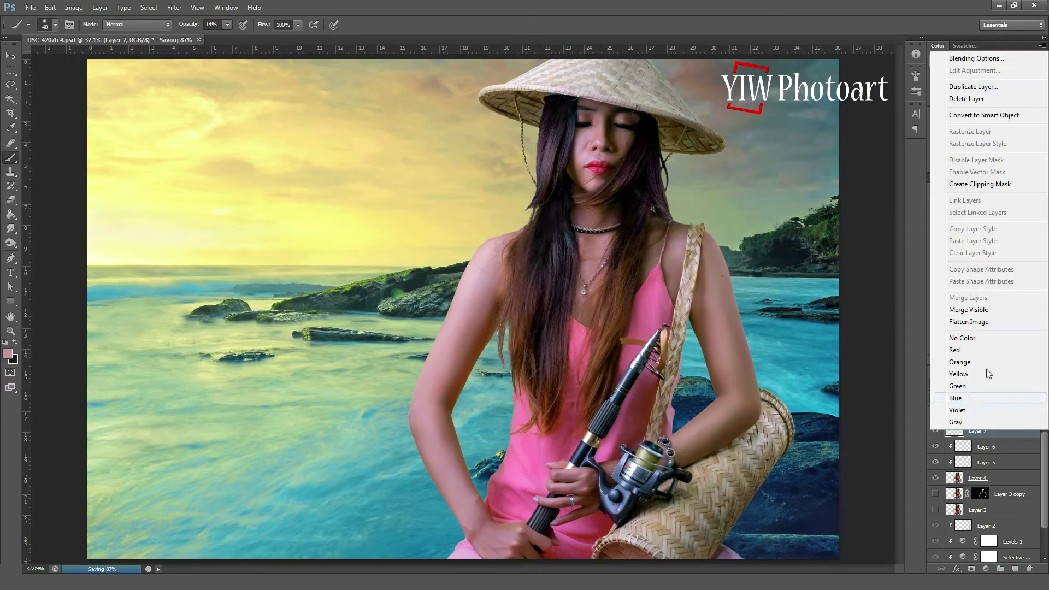
click(1010, 183)
click(981, 399)
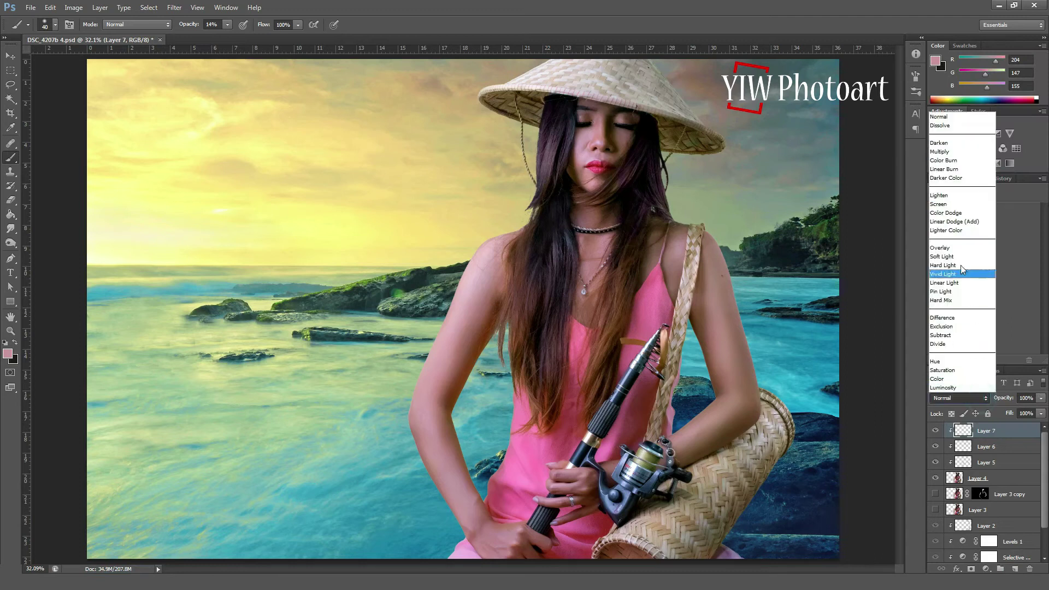
click(961, 154)
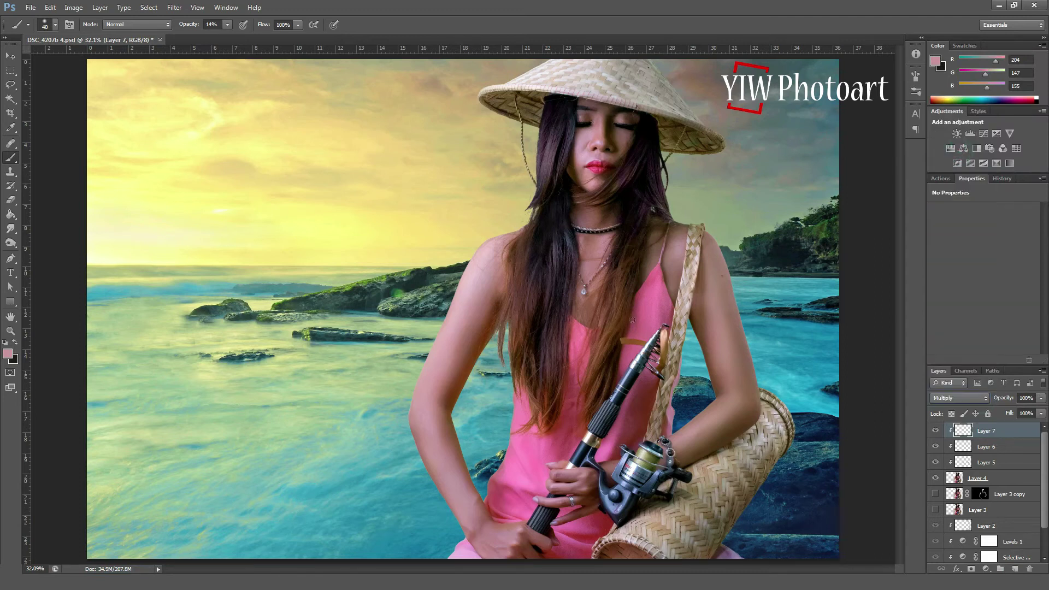
- Sample the forearm's skin colour and darken the foreground colour to brown, RGB 77, 62, 59
alt+click(453, 448)
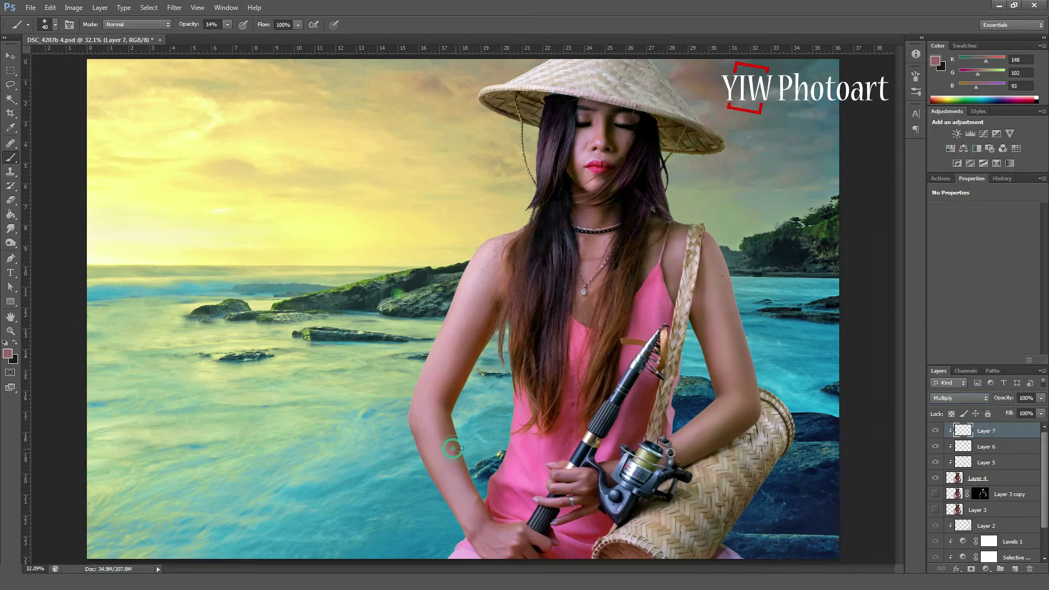
click(8, 354)
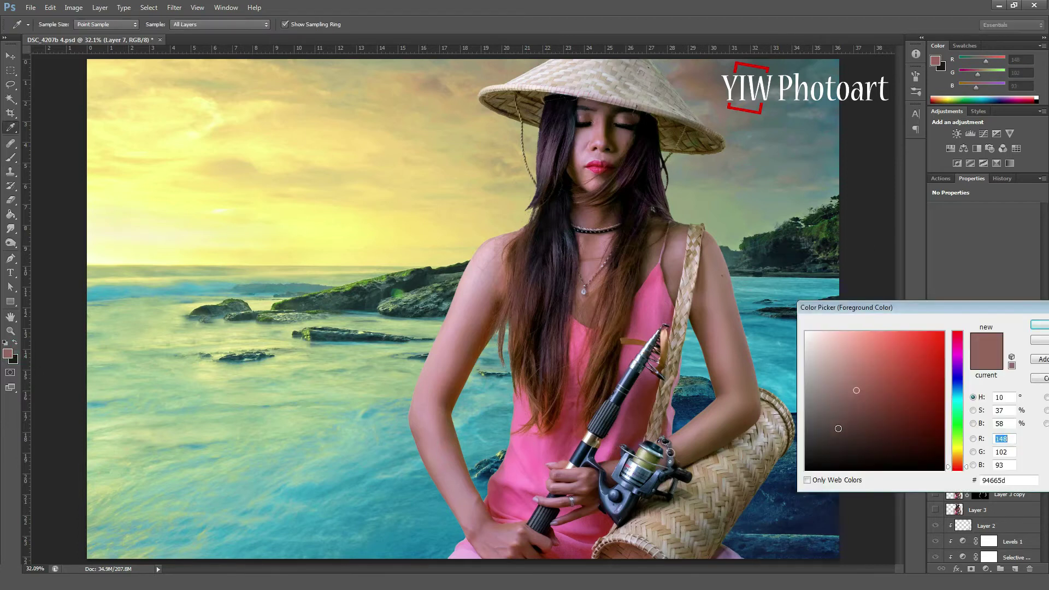
click(838, 428)
click(1037, 326)
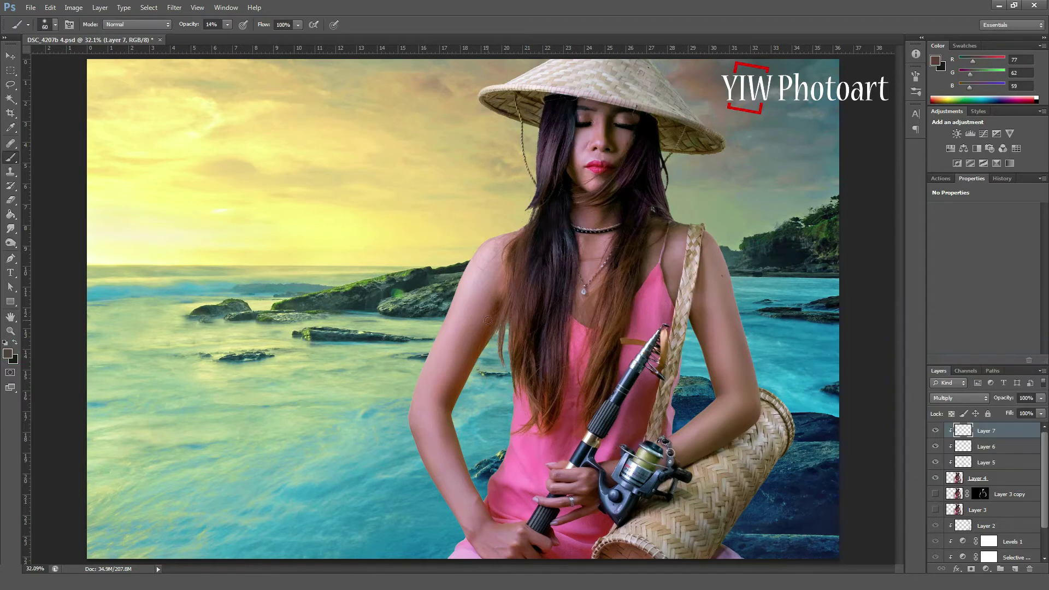
- Shade the area between strap and arm and the basket's outer edge with a 200 px brush at 14% opacity
key(bracketright)
key(bracketright)
key(bracketright)
key(bracketright)
key(bracketright)
key(bracketright)
key(bracketleft)
mouse_move(704, 341)
mouse_down()
mouse_move(713, 396)
mouse_move(678, 421)
mouse_up()
mouse_move(708, 320)
mouse_down()
mouse_move(726, 429)
mouse_move(685, 463)
mouse_up()
drag(796, 432, 701, 567)
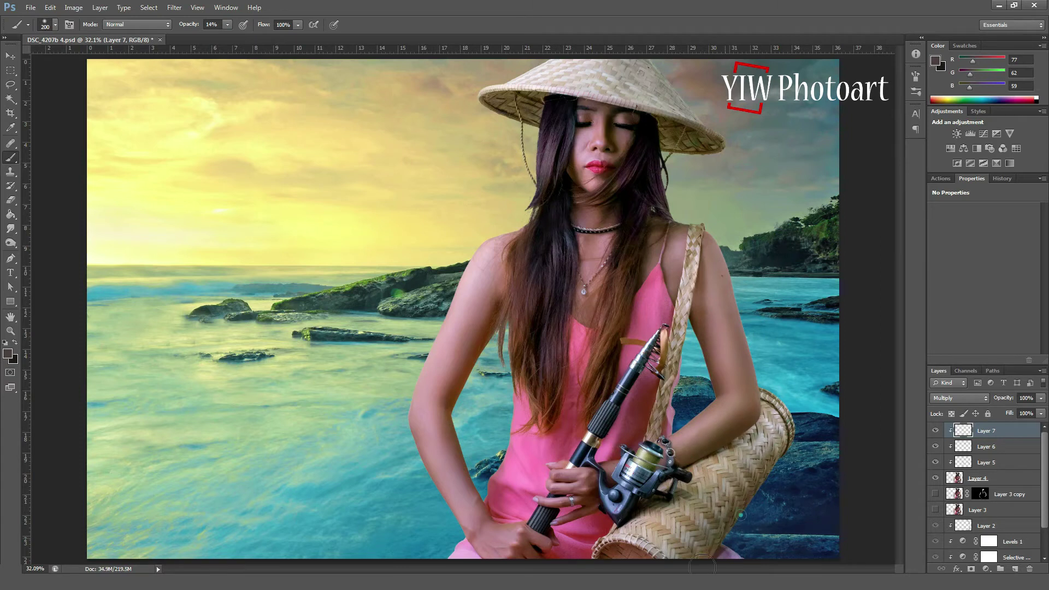
- Shade the dress along the image's lower edge and across the torso with large dark brown strokes
key(bracketright)
drag(741, 557, 740, 555)
drag(462, 554, 503, 559)
click(556, 546)
key(bracketleft)
mouse_move(569, 385)
mouse_down()
mouse_move(572, 371)
mouse_move(620, 359)
mouse_move(643, 384)
mouse_up()
- Darken the long hair over the chest with a 175 px dark brown brush at 14% opacity
key(bracketleft)
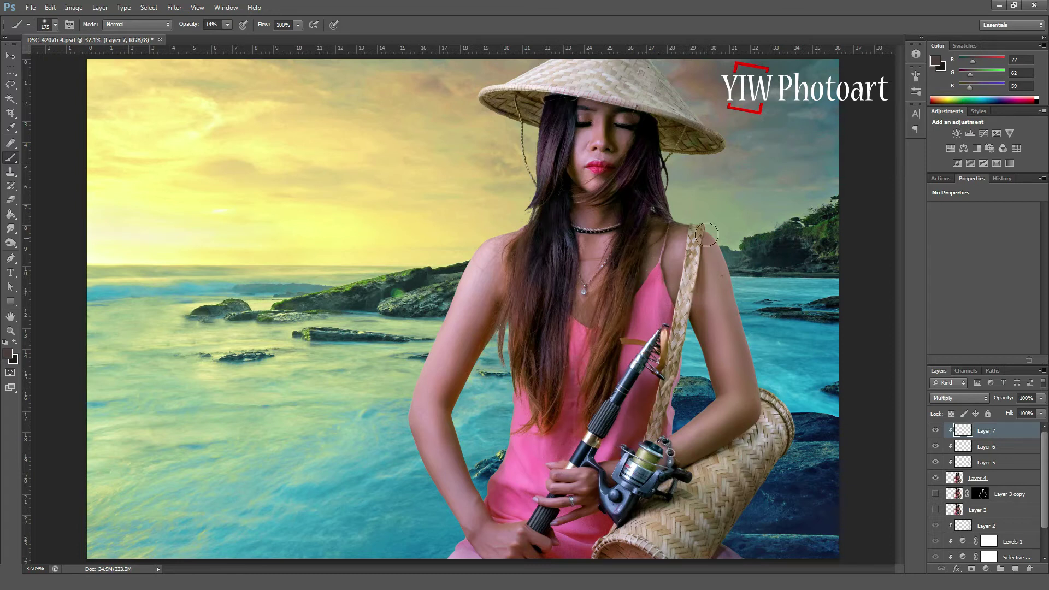
drag(524, 250, 522, 327)
drag(615, 309, 597, 365)
click(593, 374)
click(610, 319)
click(550, 368)
click(544, 420)
click(625, 285)
click(601, 356)
click(605, 335)
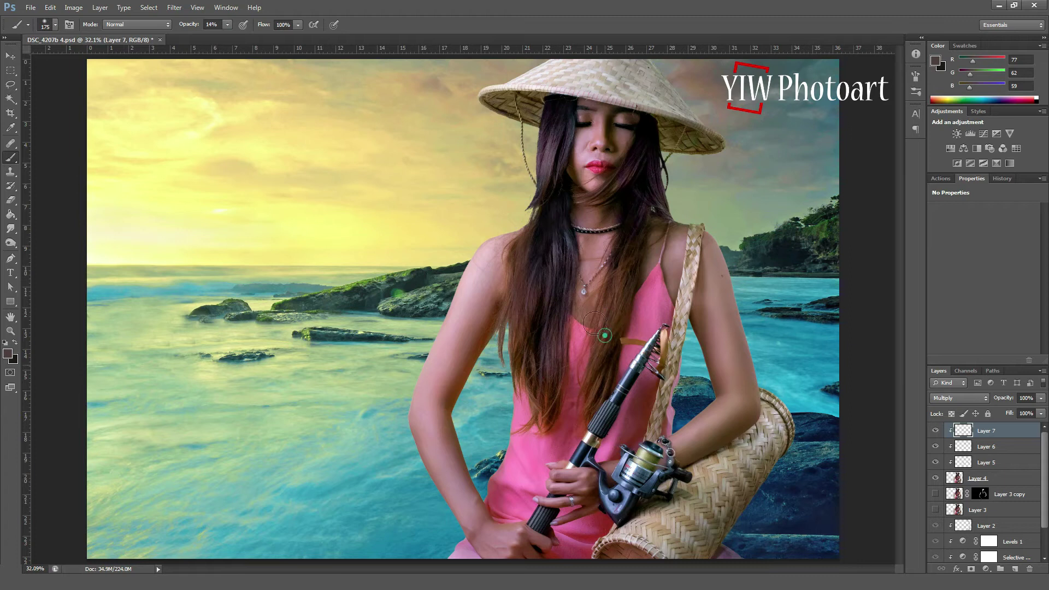
- Shade the hat brim on the sunset side and the inner side of the sea-side arm, using a 200 px brush for the arm
click(534, 108)
click(510, 108)
key(])
click(490, 296)
click(446, 406)
click(447, 455)
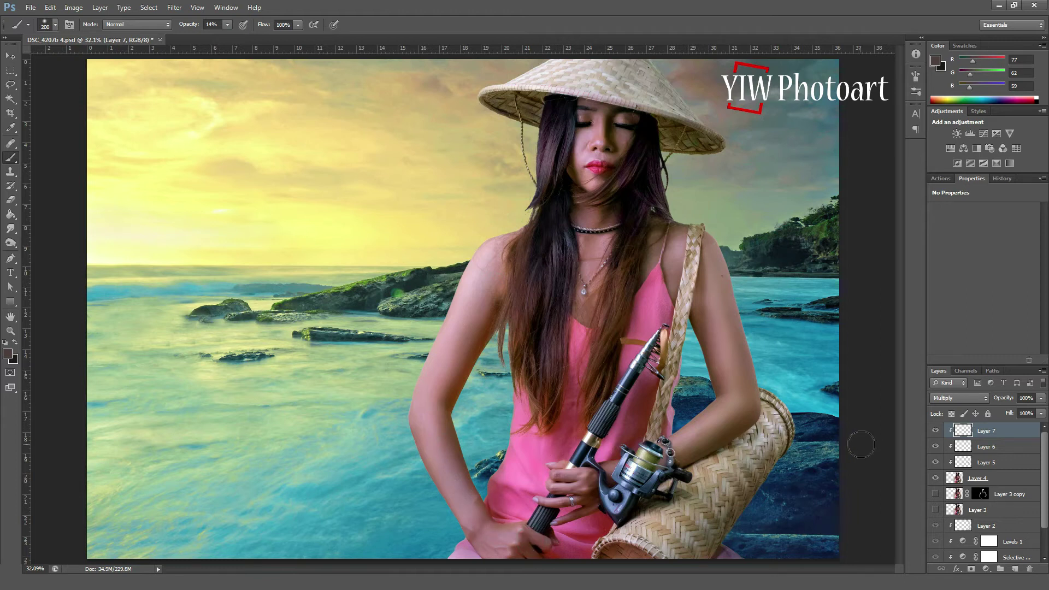
- Compare the image with and without Layer 7, and save the document
click(933, 431)
click(933, 431)
key(ctrl+s)
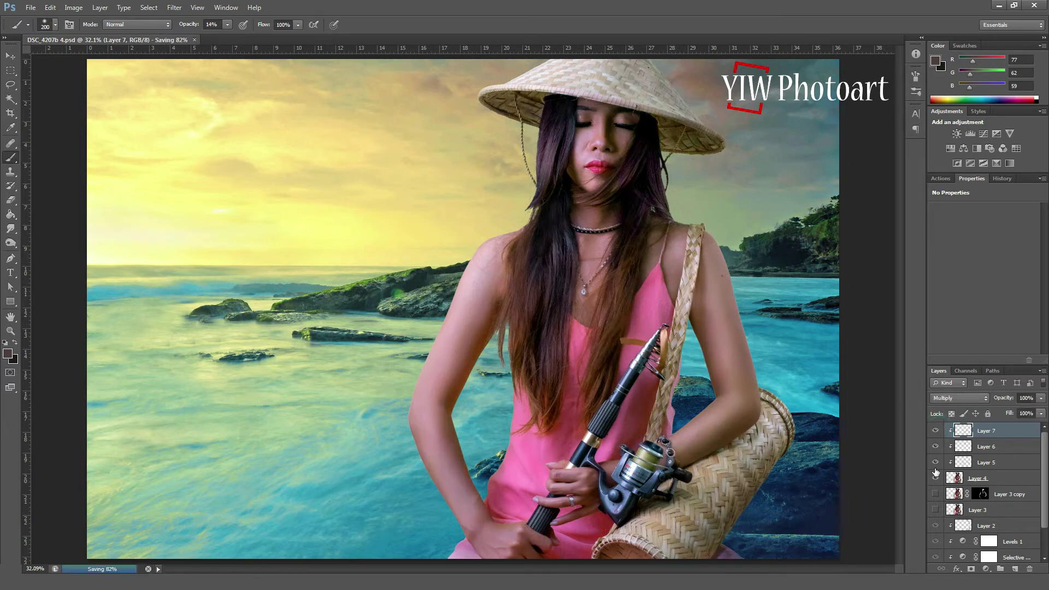
- Hide the Background layer and stamp the visible layers of the woman into a new merged layer
drag(1045, 511, 1045, 539)
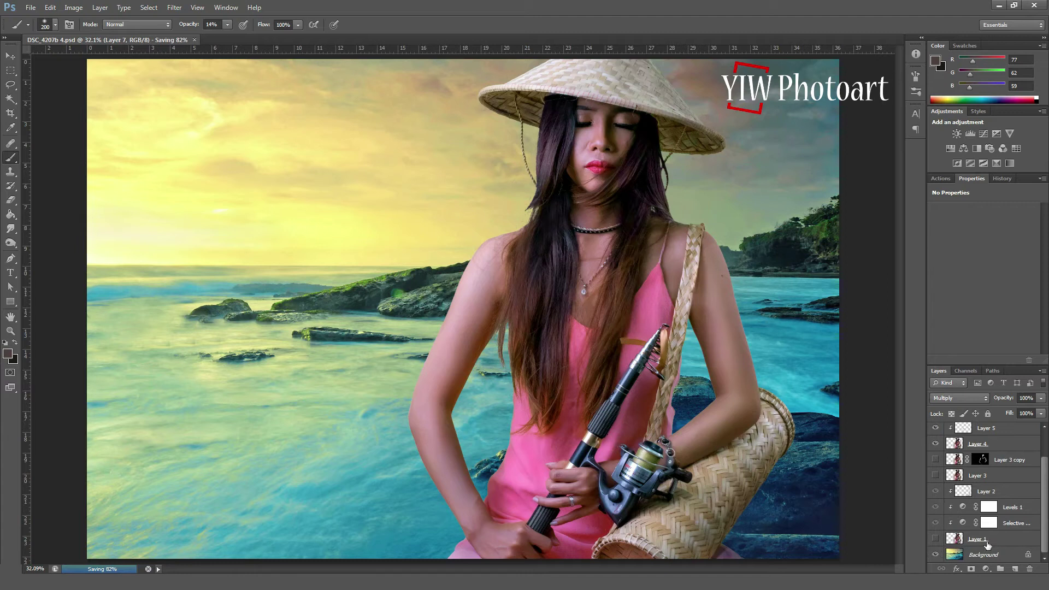
click(934, 555)
drag(1043, 486, 1045, 452)
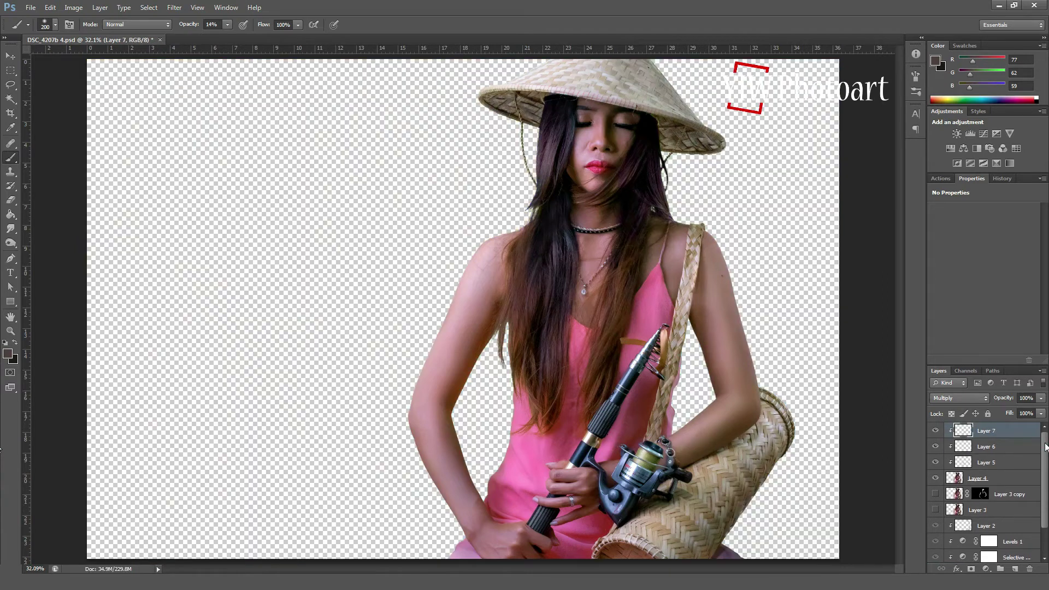
key(ctrl+alt+shift+e)
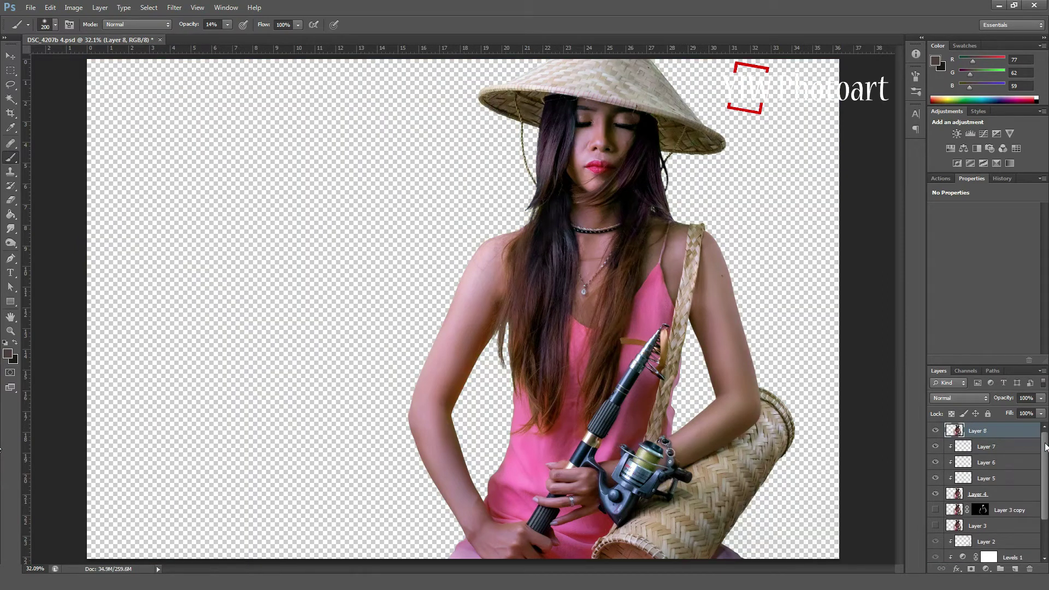
- Hide Layer 4 and show the Background layer again
click(935, 494)
scroll(964, 535, down, 3)
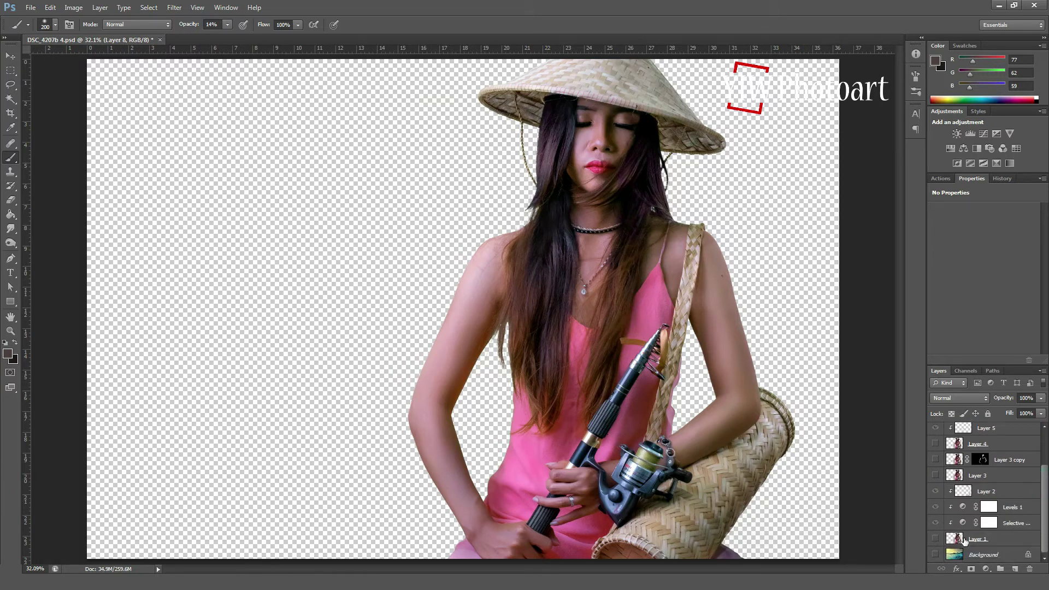
click(935, 554)
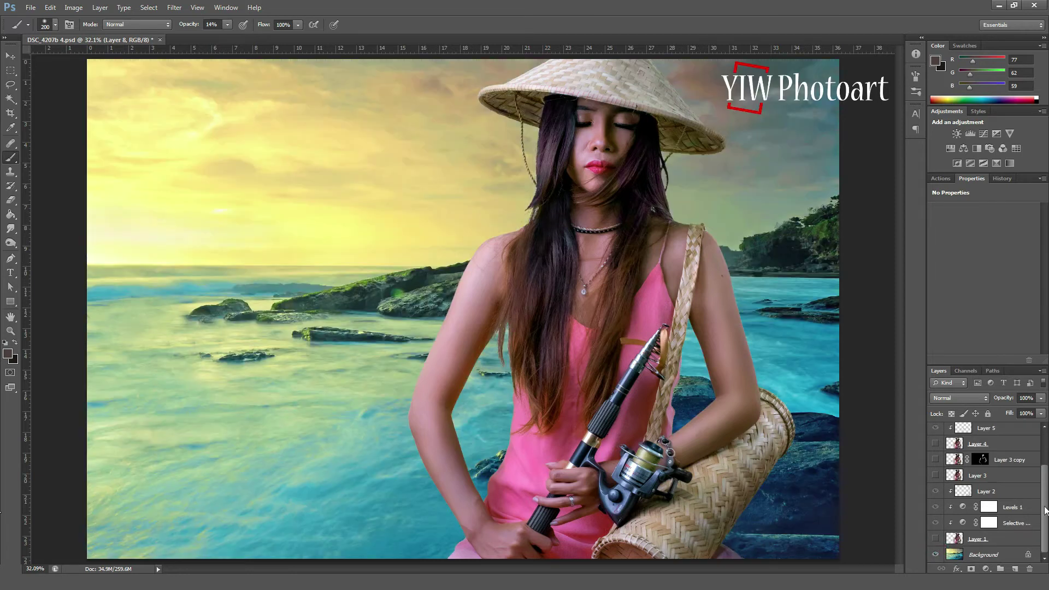
scroll(1047, 471, up, 3)
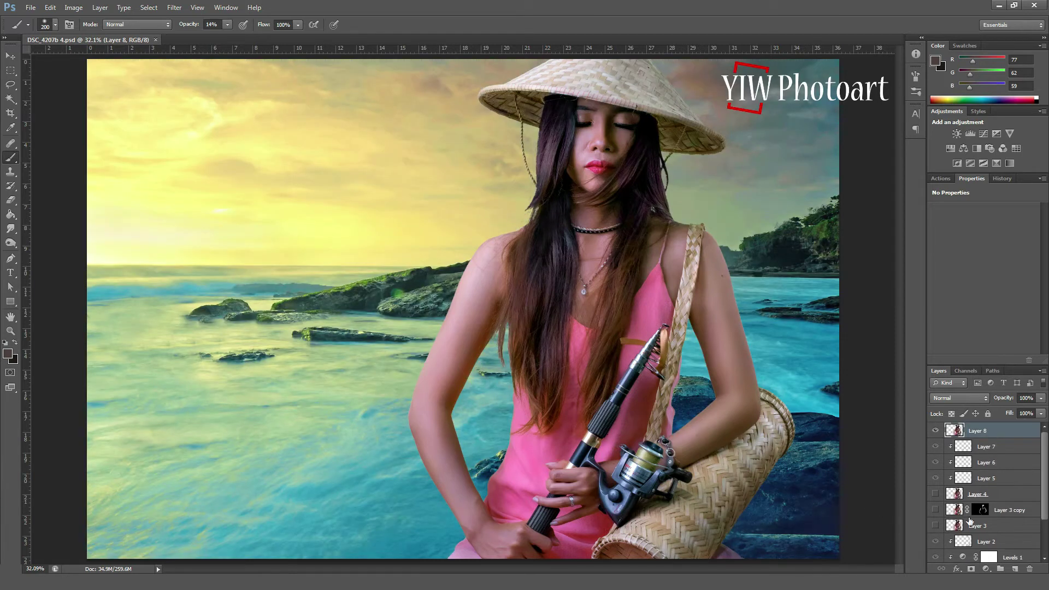
- Add a new layer clipped to Layer 8 and set its blend mode to Soft Light
click(1015, 567)
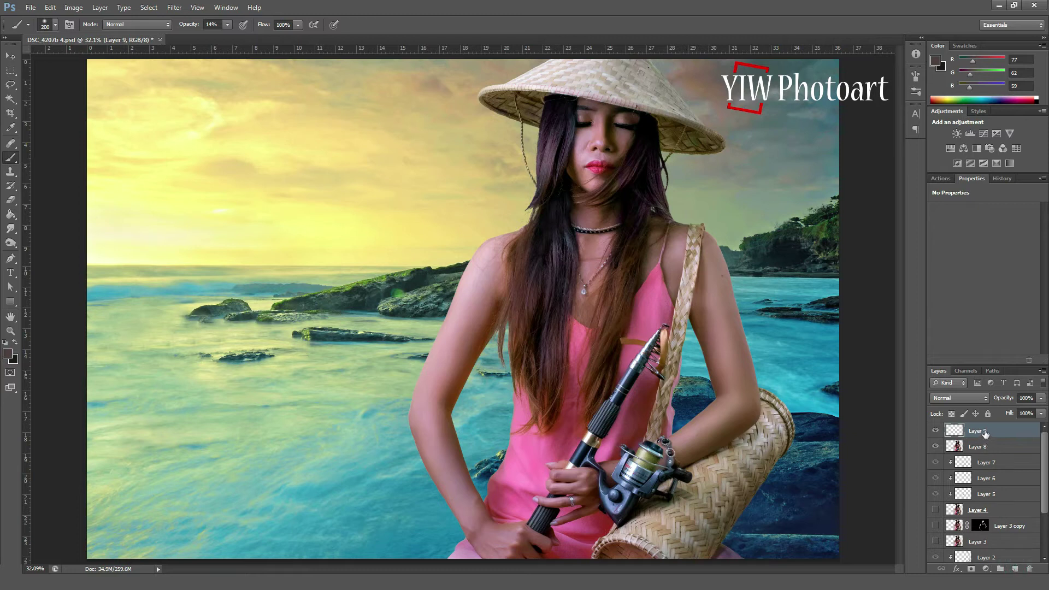
right_click(985, 432)
click(982, 183)
click(959, 397)
click(953, 256)
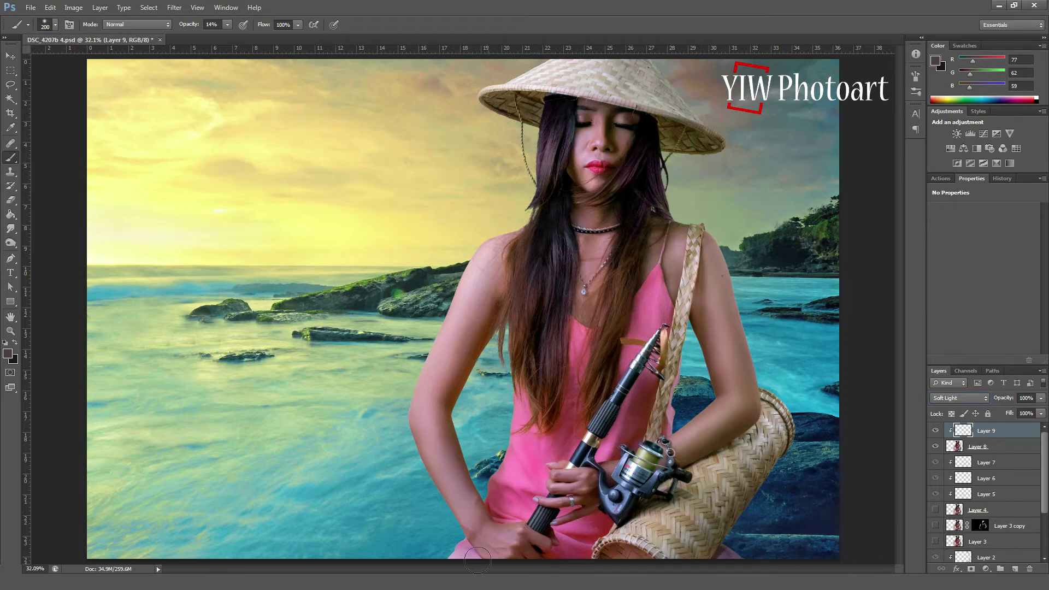
- Paint dark brown shading over the basket, lower dress and both arms with a 250 px brush at 14% opacity
key(])
mouse_move(754, 453)
mouse_down()
mouse_move(654, 554)
mouse_move(454, 556)
mouse_up()
mouse_move(537, 473)
mouse_down()
mouse_move(590, 527)
mouse_move(461, 561)
mouse_move(493, 540)
mouse_move(434, 452)
mouse_move(466, 494)
mouse_up()
drag(492, 256, 449, 339)
drag(493, 257, 480, 279)
mouse_move(705, 286)
mouse_down()
mouse_move(711, 327)
mouse_move(722, 317)
mouse_move(709, 313)
mouse_up()
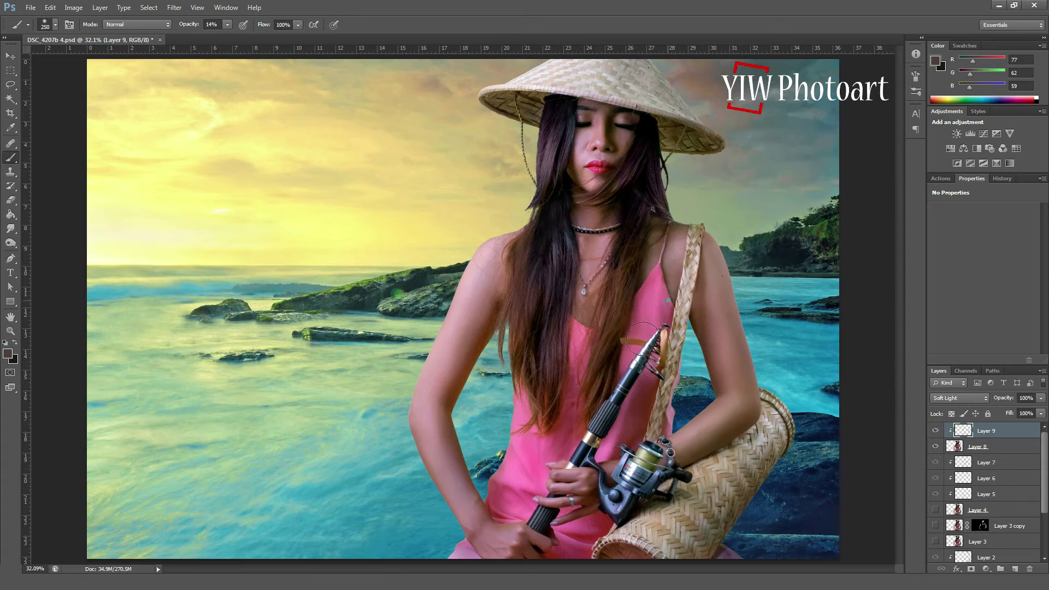
- Deepen the basket rim, hair and lower hand with smaller brush dabs up to 150 px, comparing with and without Layer 9
key(bracketleft)
key(bracketleft)
key(bracketleft)
key(bracketleft)
key(bracketleft)
key(bracketleft)
key(bracketright)
click(777, 422)
key(bracketright)
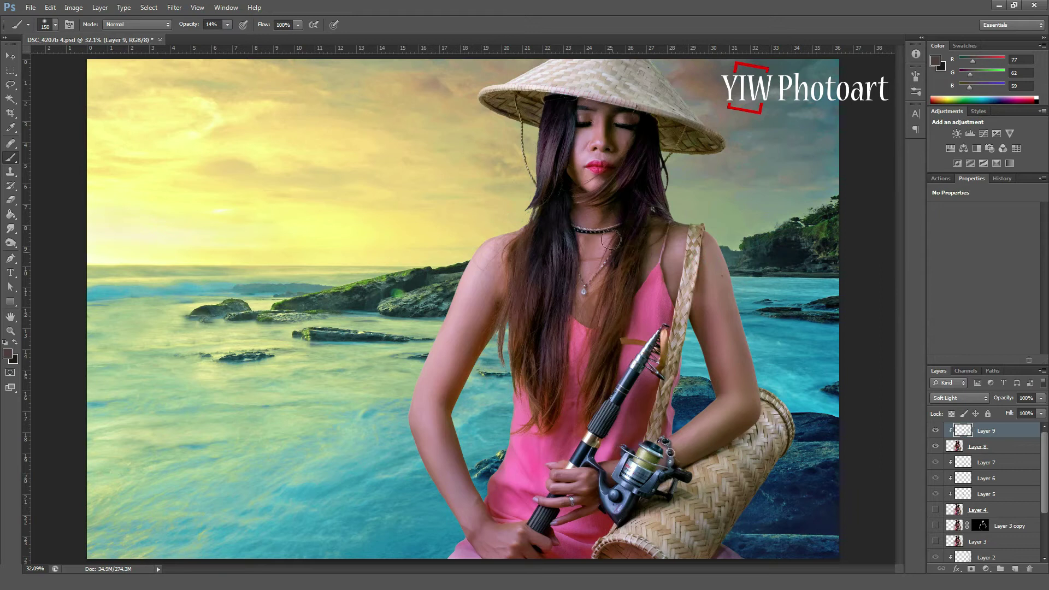
click(568, 249)
click(566, 287)
click(510, 541)
click(936, 431)
click(935, 430)
- Add a Levels adjustment clipped to the woman's layers and set its shadow input level to 5
click(987, 568)
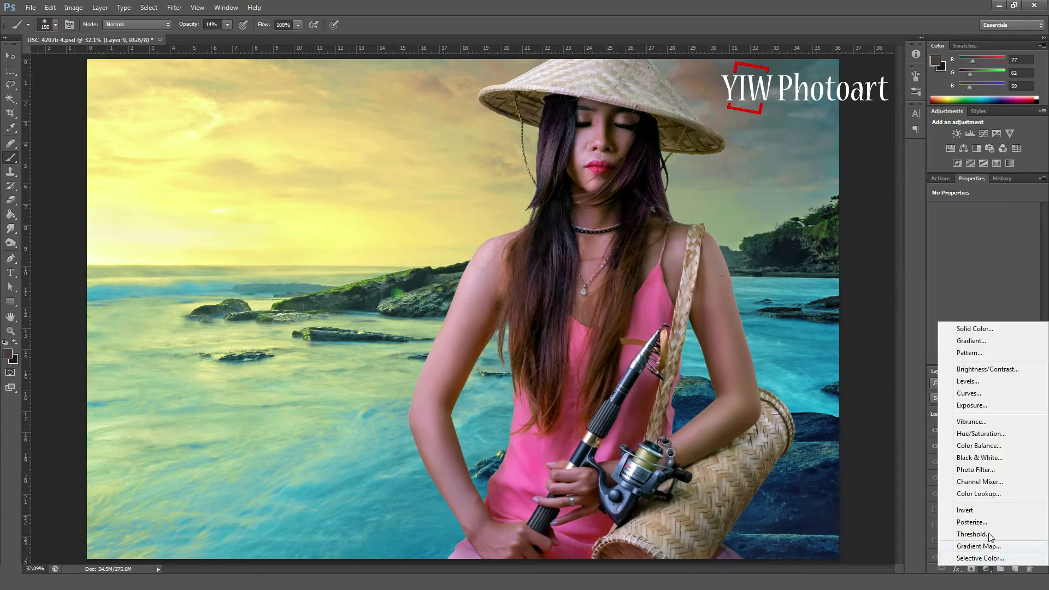
click(991, 378)
click(965, 359)
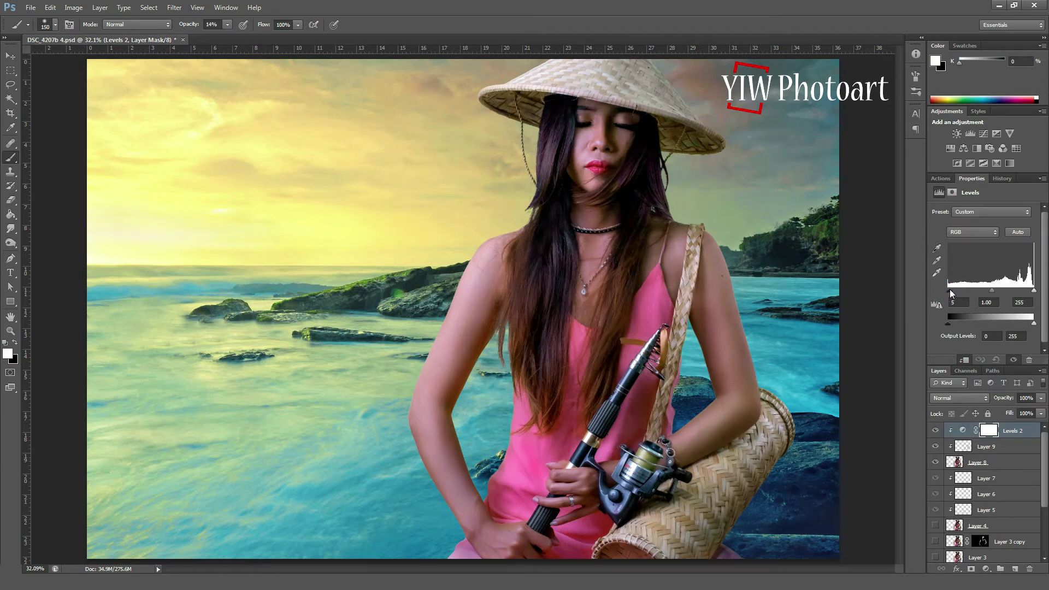
- Load Layer 8's outline as a selection, contract it by 1 pixel, and turn it into a mask on Layer 8
click(958, 462)
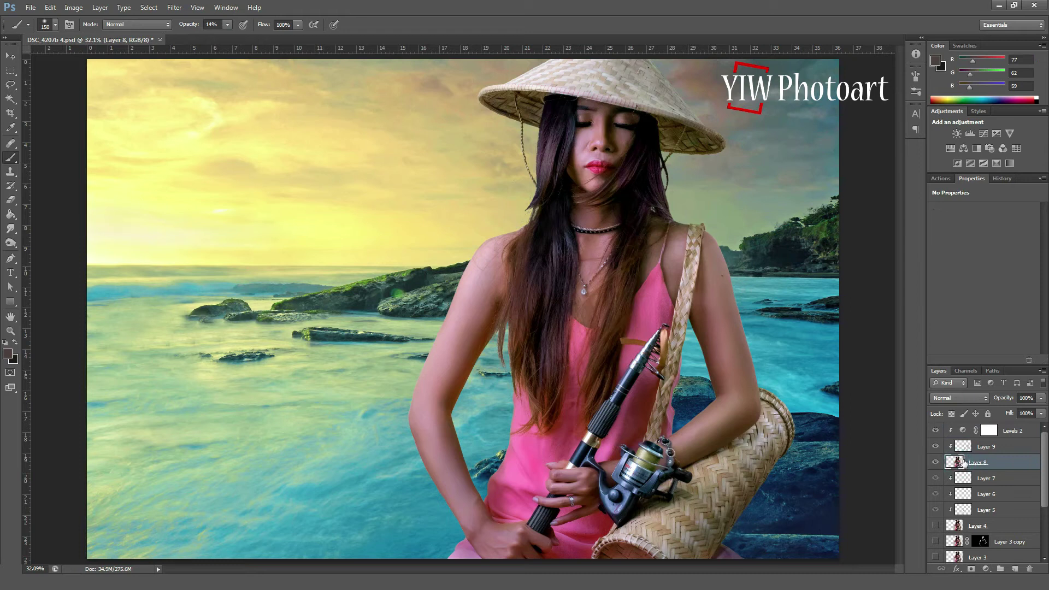
ctrl+click(956, 463)
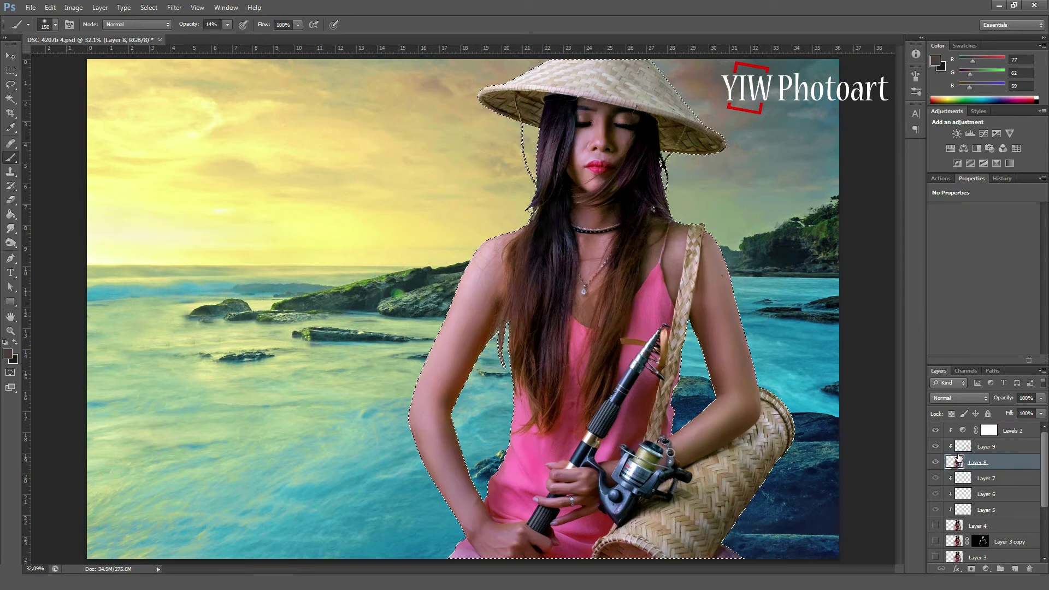
click(149, 8)
mouse_move(183, 128)
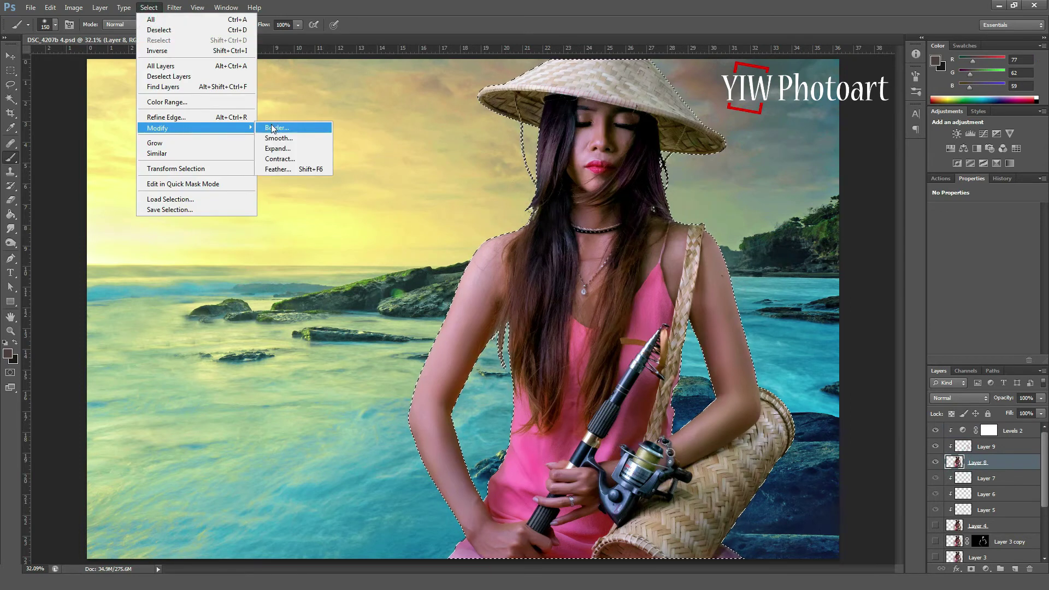
click(294, 159)
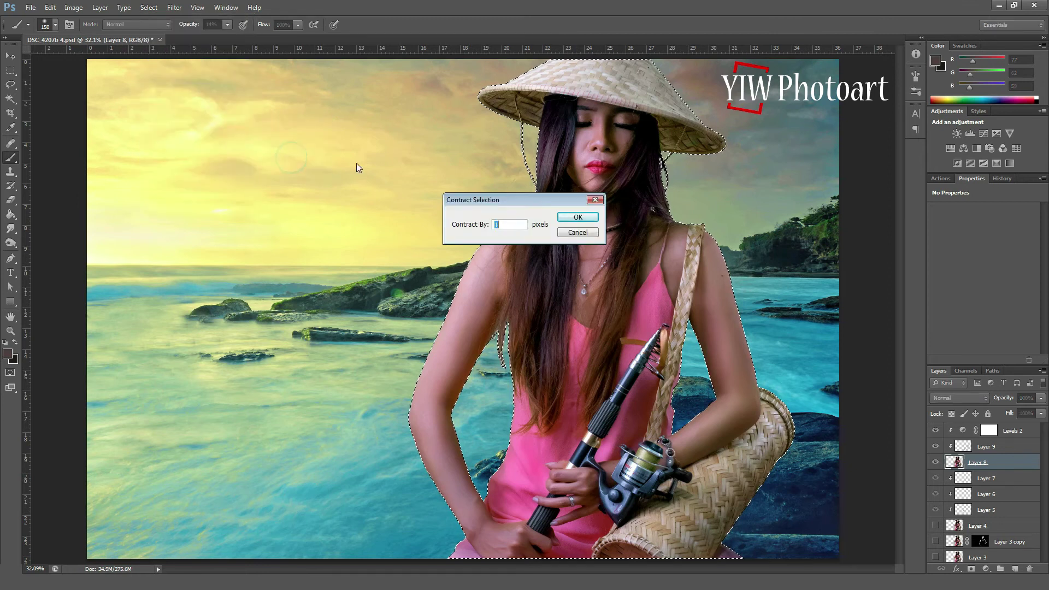
click(559, 218)
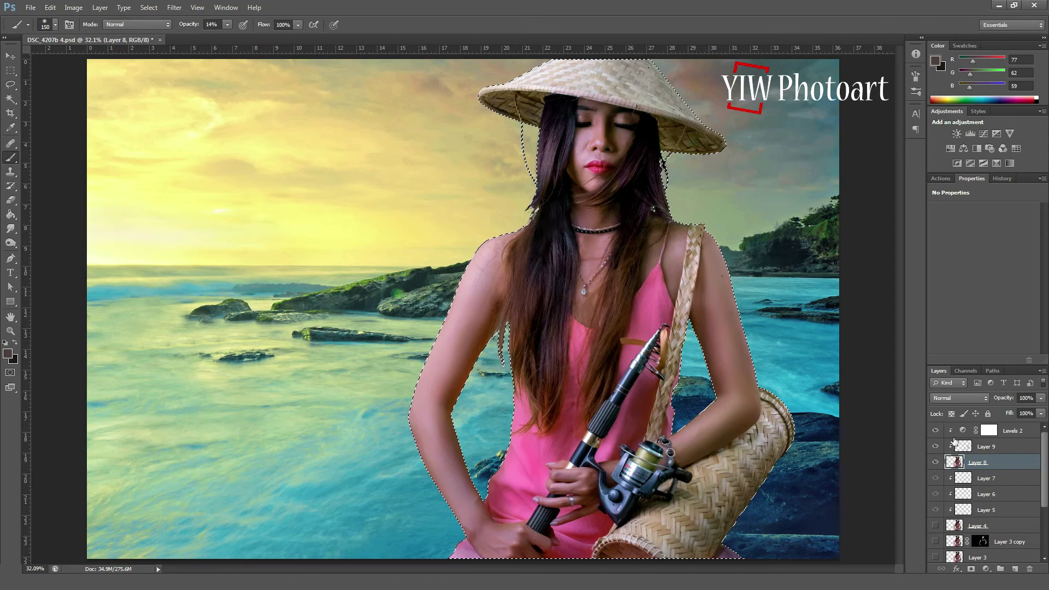
click(971, 568)
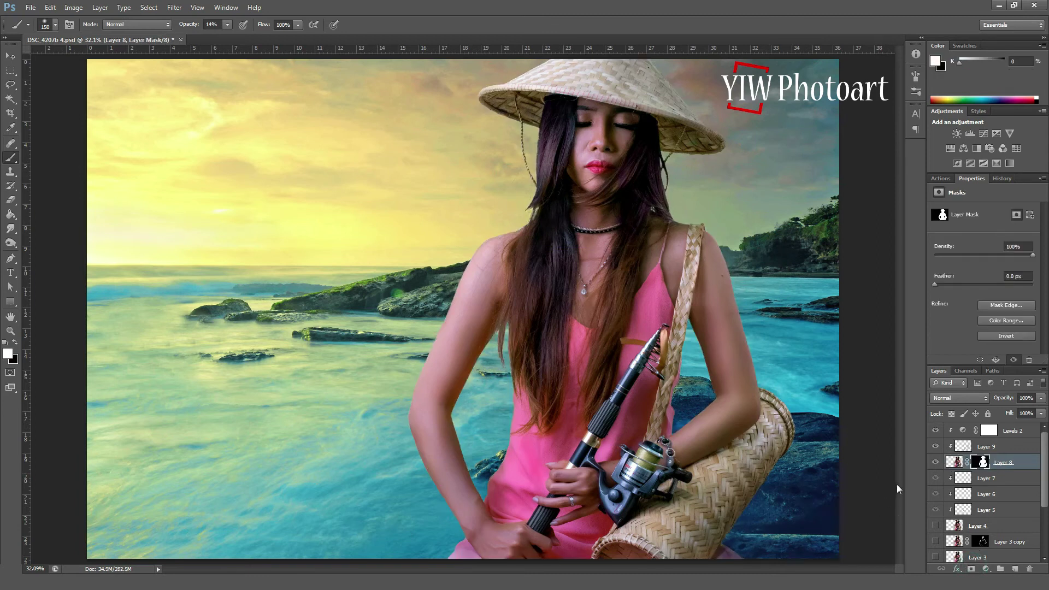
- Hide the background, stamp the visible woman layers into a new layer above Levels 2, and save the document
click(1029, 433)
drag(1044, 493, 1045, 549)
click(936, 554)
drag(1045, 501, 1044, 447)
key(ctrl+shift+alt+e)
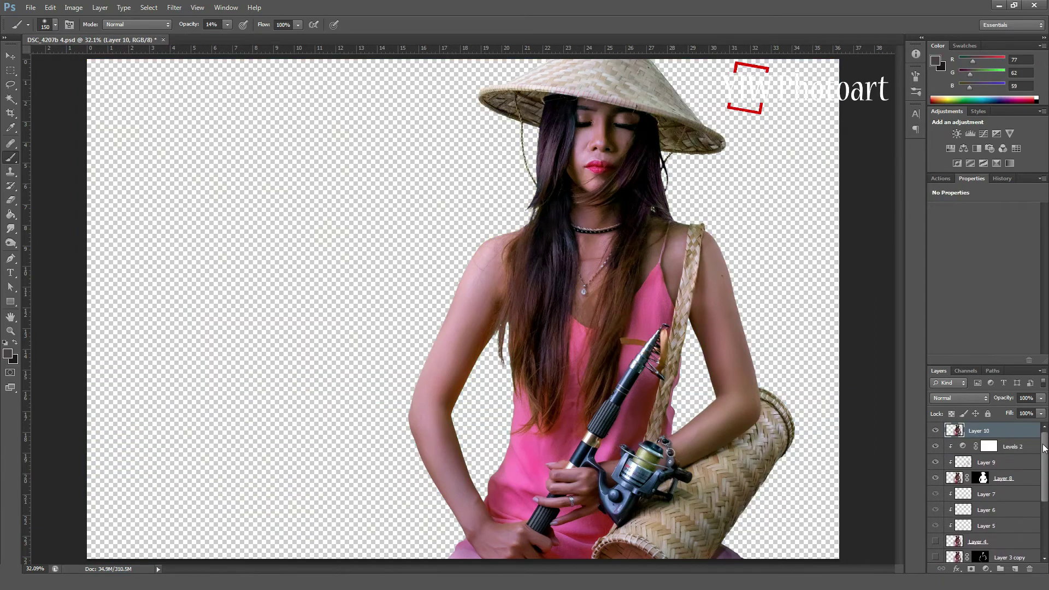
key(ctrl+s)
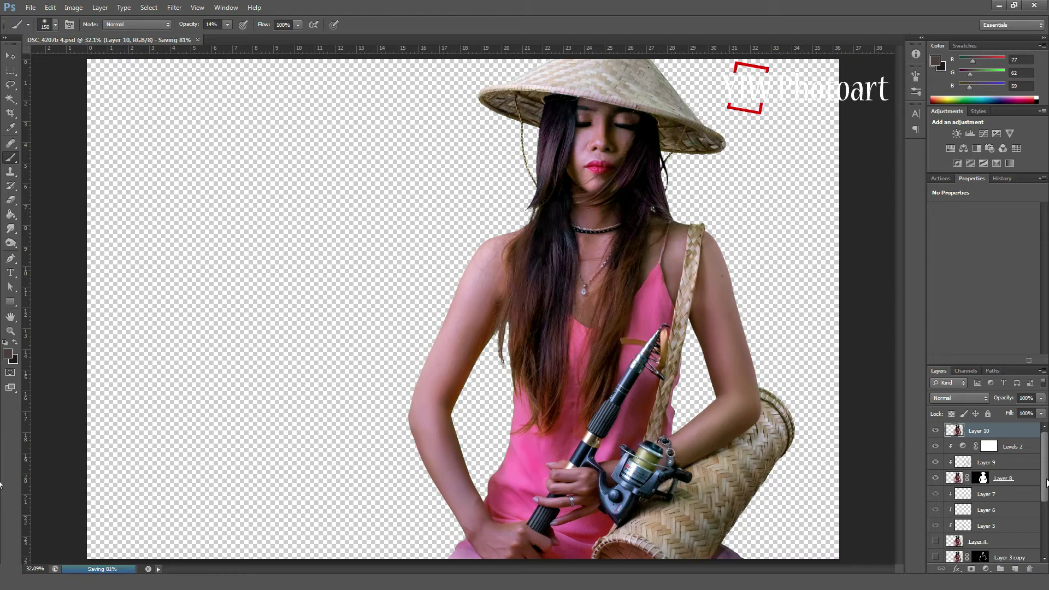
- Show the background again and delete the old layers from Layer 1 up to Layer 7
drag(1044, 483, 1044, 530)
click(935, 555)
click(993, 539)
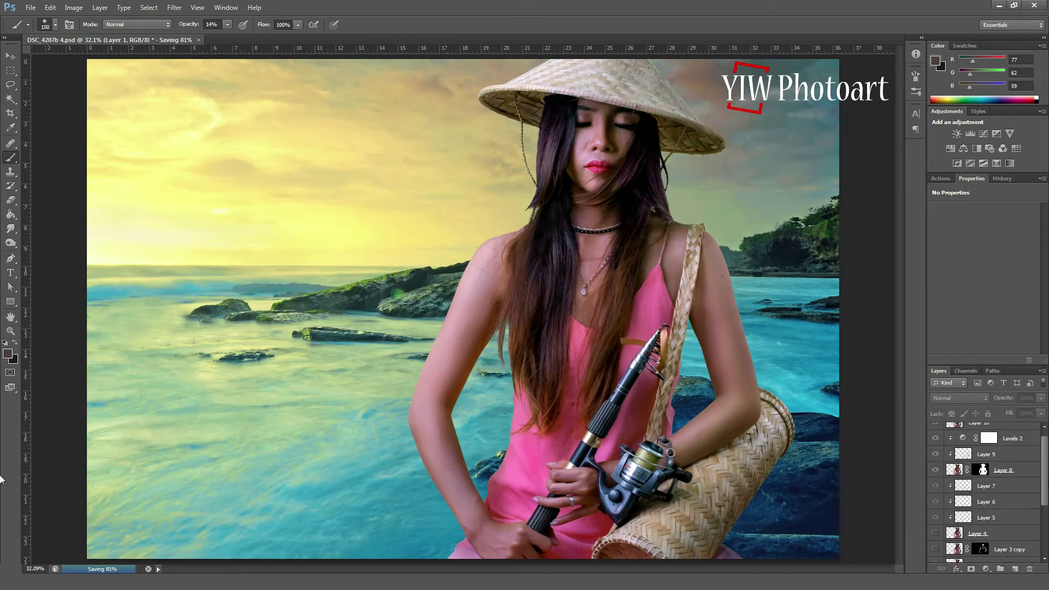
shift+click(1004, 481)
drag(1014, 523, 1029, 568)
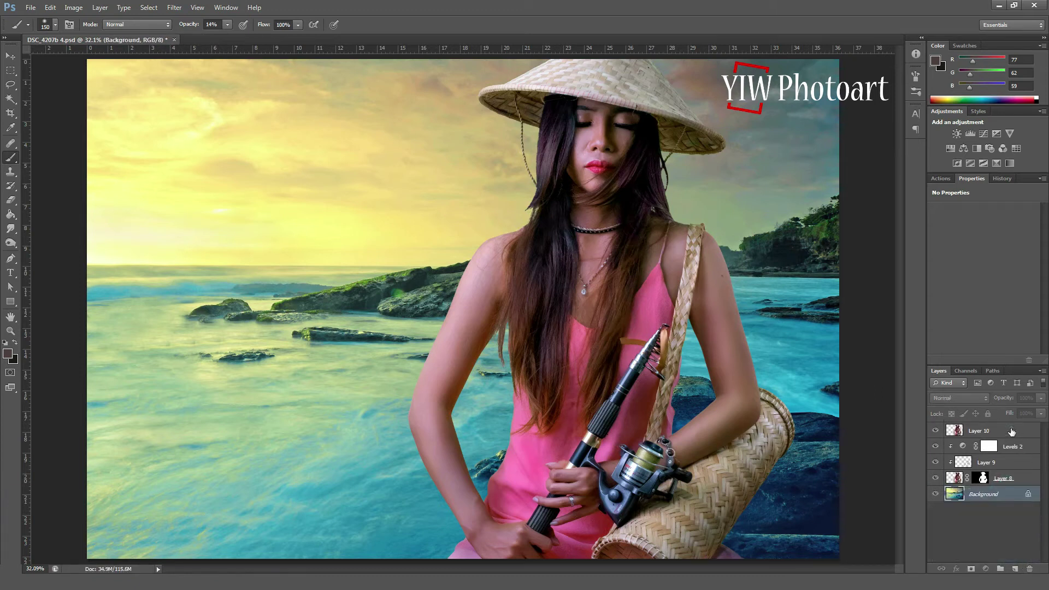
- Apply the Color Efex Pro Bleach Bypass filter to Layer 10 with saturation 100%, global contrast -100% and local contrast +16%
click(1011, 431)
click(174, 7)
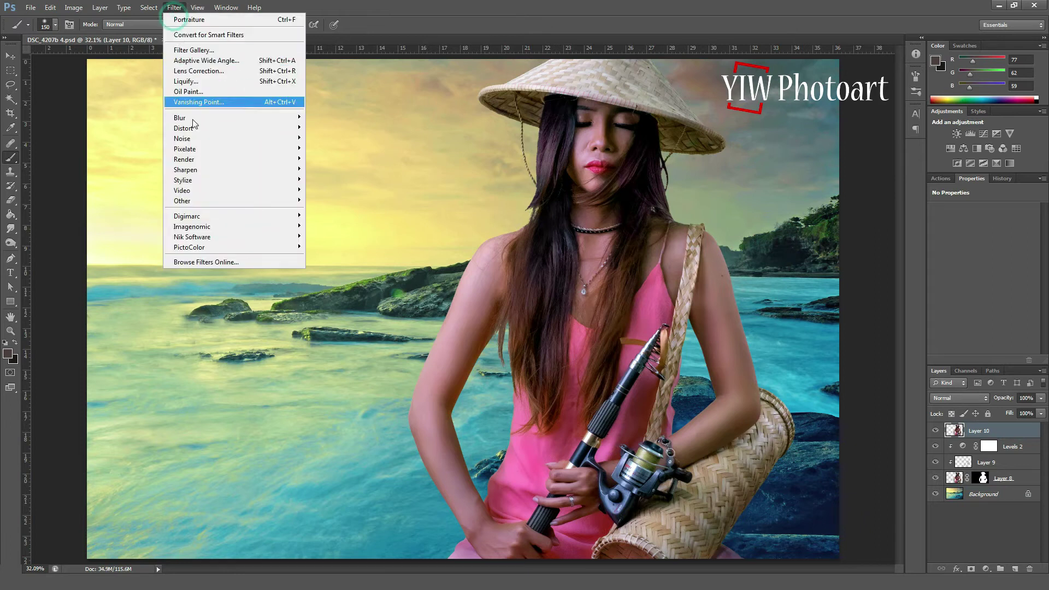
mouse_move(227, 237)
click(320, 236)
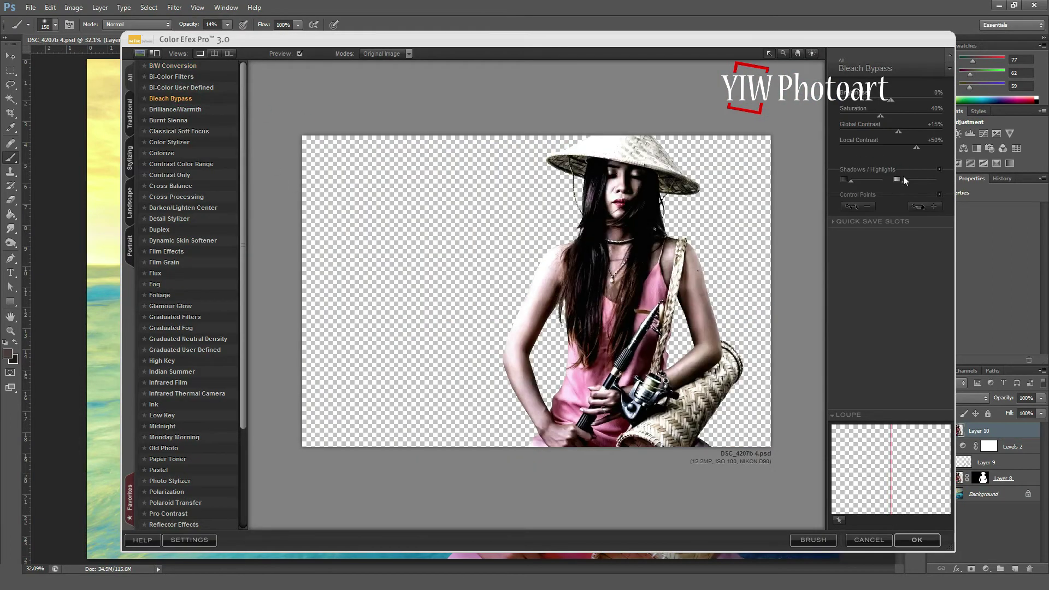
drag(914, 146, 948, 119)
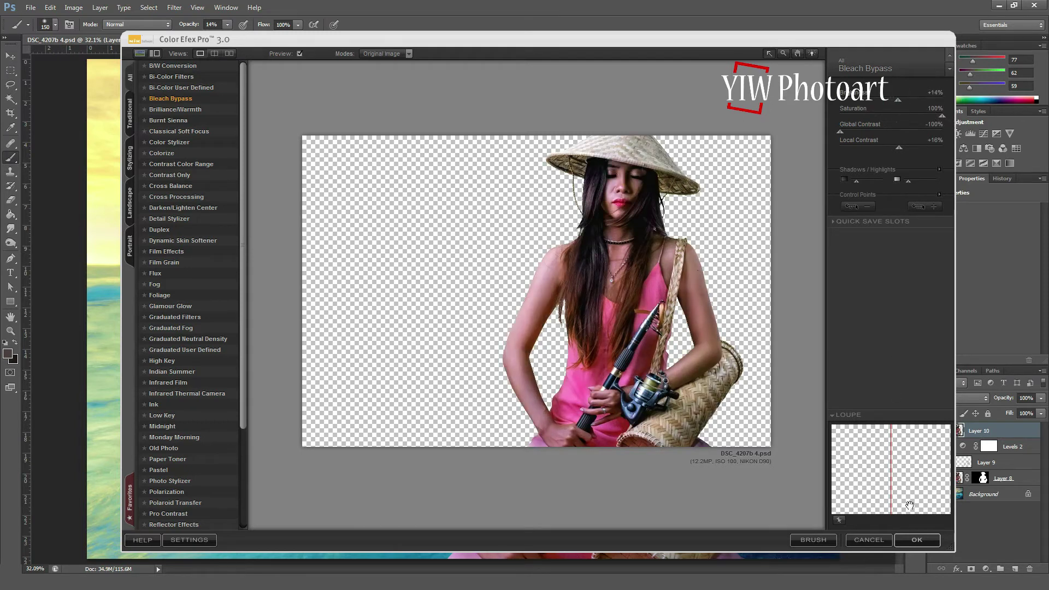
click(909, 538)
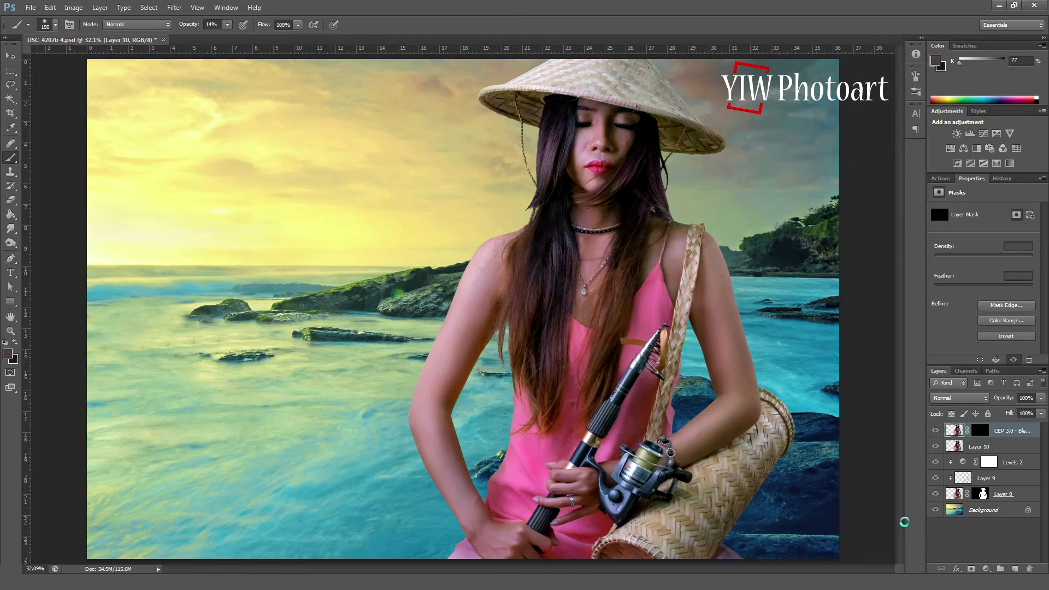
- Hide Layer 10, compare with and without the Bleach Bypass layer, and give that layer a black mask
click(935, 446)
click(937, 431)
click(936, 431)
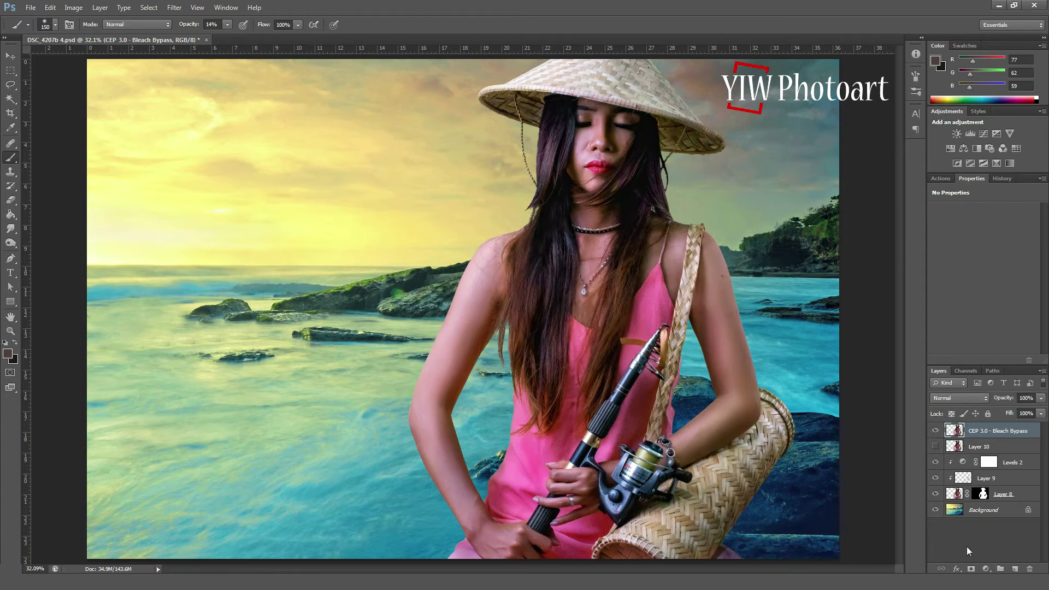
alt+click(970, 567)
- Paint white on the Bleach Bypass mask at 100% opacity to reveal the effect on the hat and hair
click(228, 24)
drag(232, 37, 299, 22)
click(544, 81)
mouse_move(621, 85)
mouse_down()
mouse_move(620, 71)
mouse_move(664, 108)
mouse_move(559, 87)
mouse_move(519, 99)
mouse_up()
mouse_move(508, 104)
mouse_down()
mouse_move(580, 102)
mouse_move(539, 179)
mouse_move(547, 203)
mouse_up()
drag(556, 162, 560, 282)
drag(536, 246, 536, 350)
drag(624, 233, 604, 322)
drag(645, 151, 644, 189)
drag(708, 142, 673, 131)
mouse_move(541, 387)
mouse_down()
mouse_move(528, 438)
mouse_move(544, 445)
mouse_move(576, 374)
mouse_move(563, 456)
mouse_move(656, 335)
mouse_move(654, 299)
mouse_move(653, 348)
mouse_move(689, 255)
mouse_up()
- Reveal the Bleach Bypass effect on the basket strap with a 60 px brush and on the fishing rod with a larger brush
key(bracketleft)
key(bracketleft)
key(bracketleft)
key(bracketleft)
key(bracketleft)
key(bracketleft)
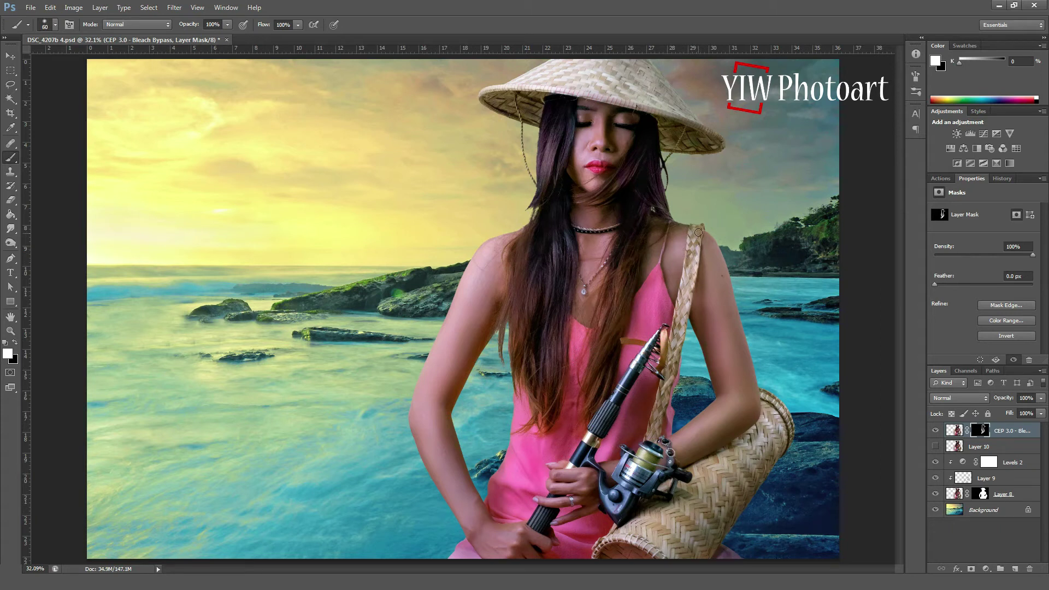
drag(671, 382, 634, 473)
key(bracketright)
key(bracketright)
key(bracketright)
key(bracketright)
drag(642, 358, 609, 413)
- Reveal the effect on the basket, dress hem and remaining hair with a 125 px brush, comparing with and without the layer
key(bracketright)
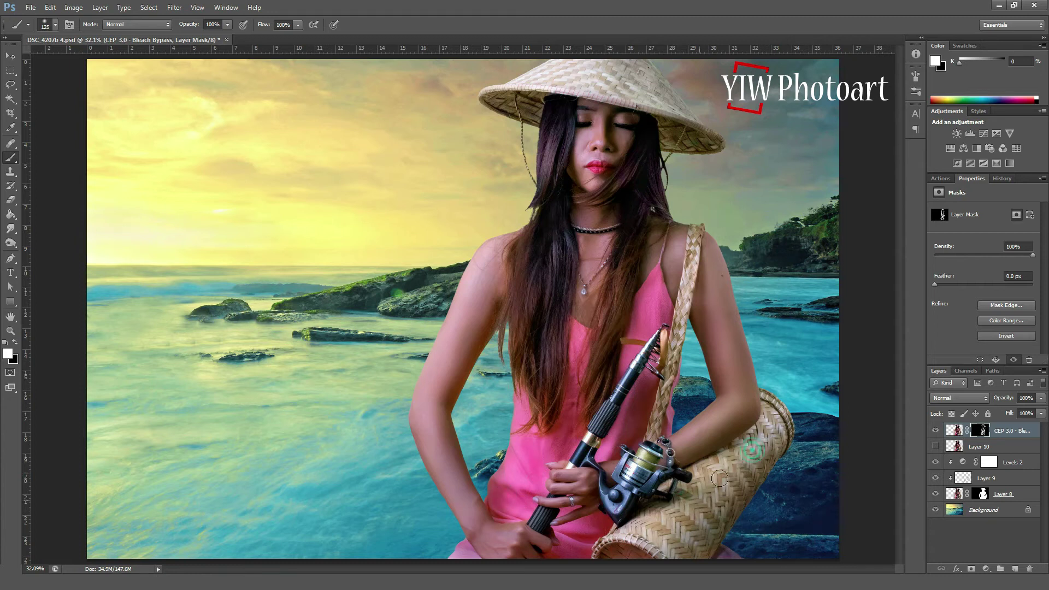
click(756, 431)
click(471, 557)
click(558, 104)
click(630, 267)
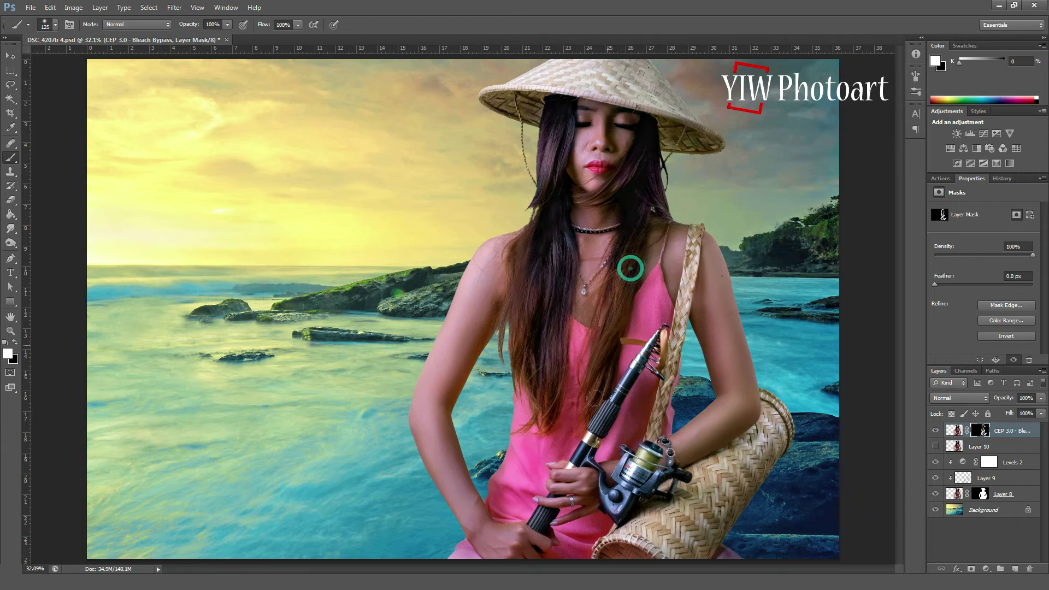
click(936, 431)
click(936, 431)
click(936, 431)
click(936, 431)
click(936, 431)
- Add a Levels adjustment on top with the midtone input at 0.83 and invert its mask to black
click(986, 569)
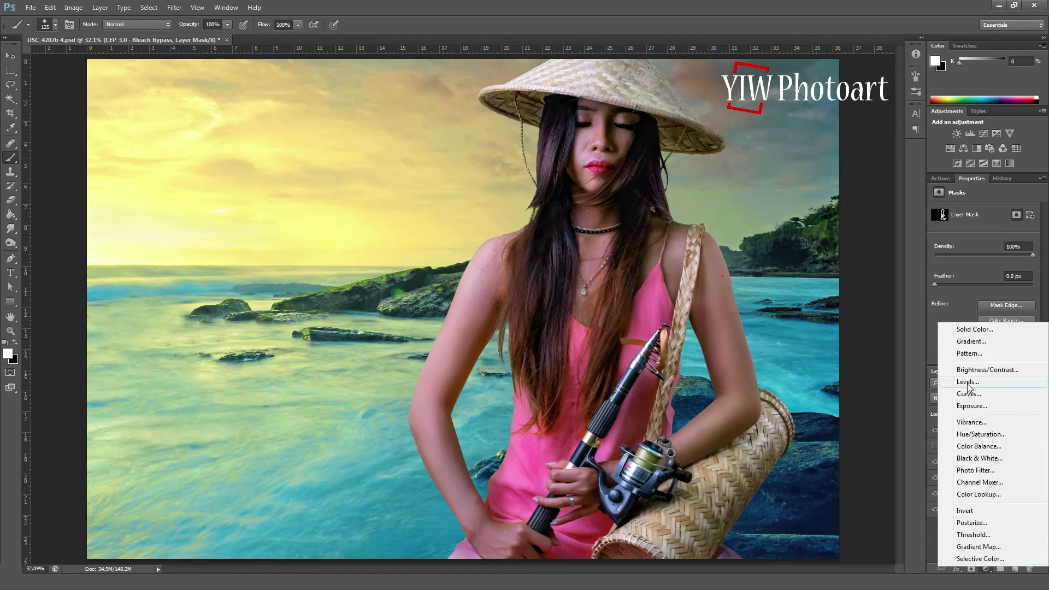
click(961, 388)
drag(990, 291, 997, 294)
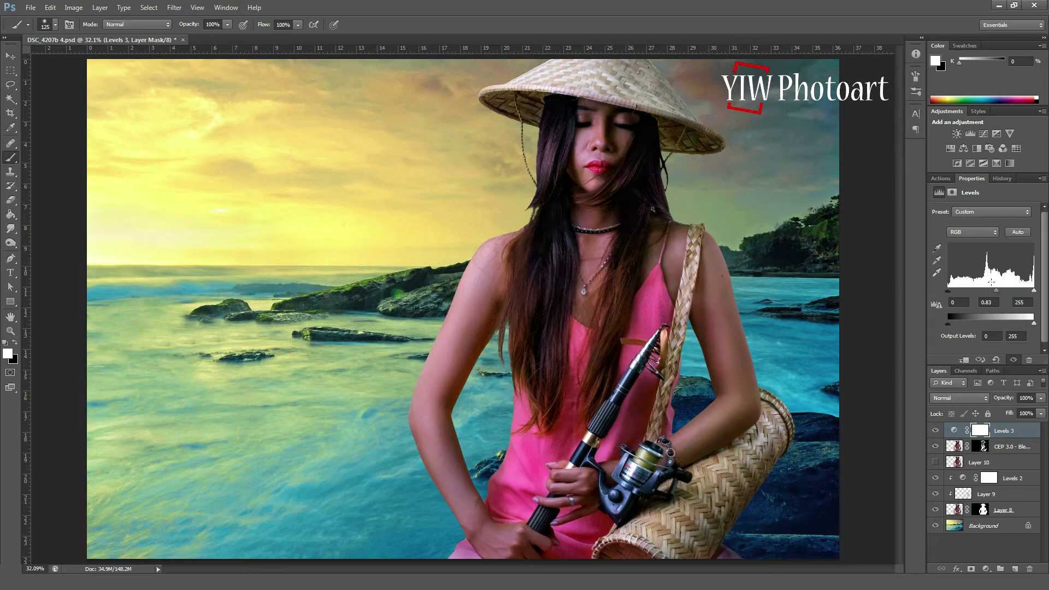
key(ctrl+i)
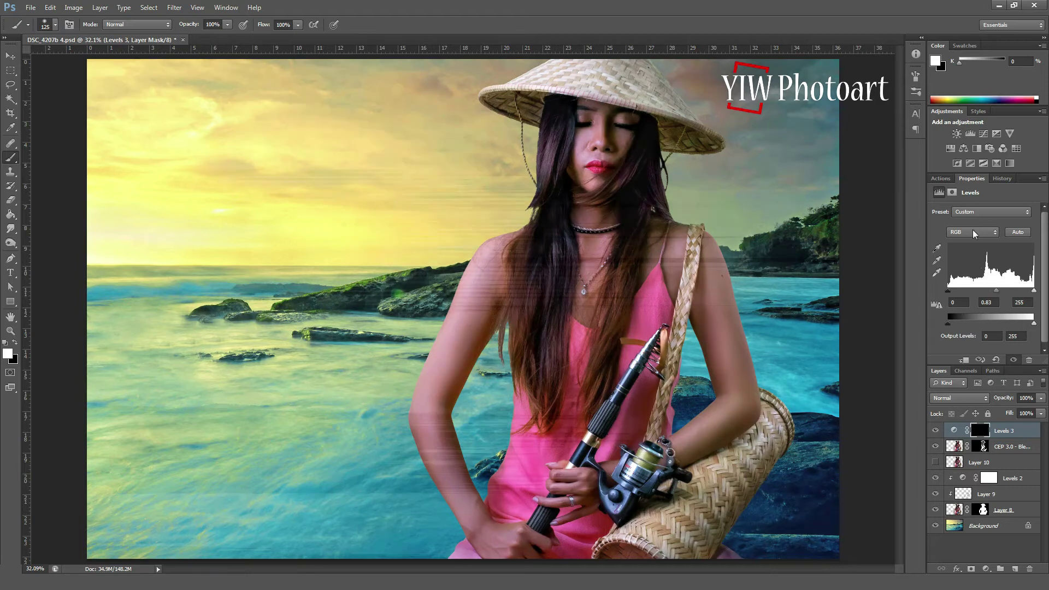
- Paint the Levels darkening into the basket, lower dress and rod area with a 500 px white brush at 45% opacity
click(16, 341)
click(227, 25)
click(197, 38)
click(428, 18)
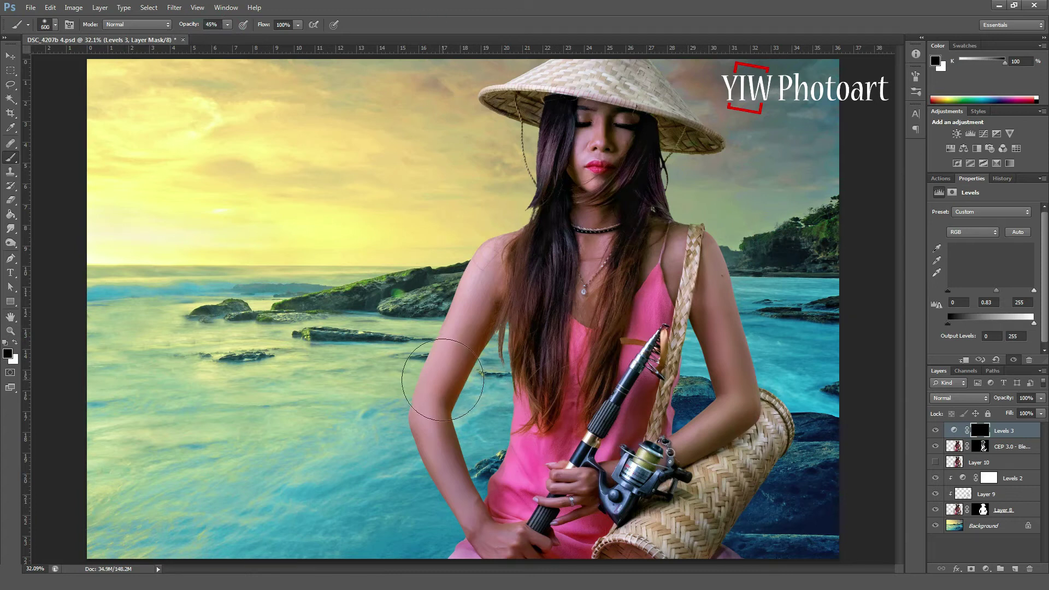
key(bracketright)
key(bracketright)
key(bracketright)
key(bracketright)
key(bracketright)
key(bracketright)
key(bracketright)
key(bracketright)
click(15, 342)
key(bracketleft)
mouse_move(628, 491)
mouse_down()
mouse_move(658, 516)
mouse_move(687, 512)
mouse_move(669, 420)
mouse_move(689, 452)
mouse_up()
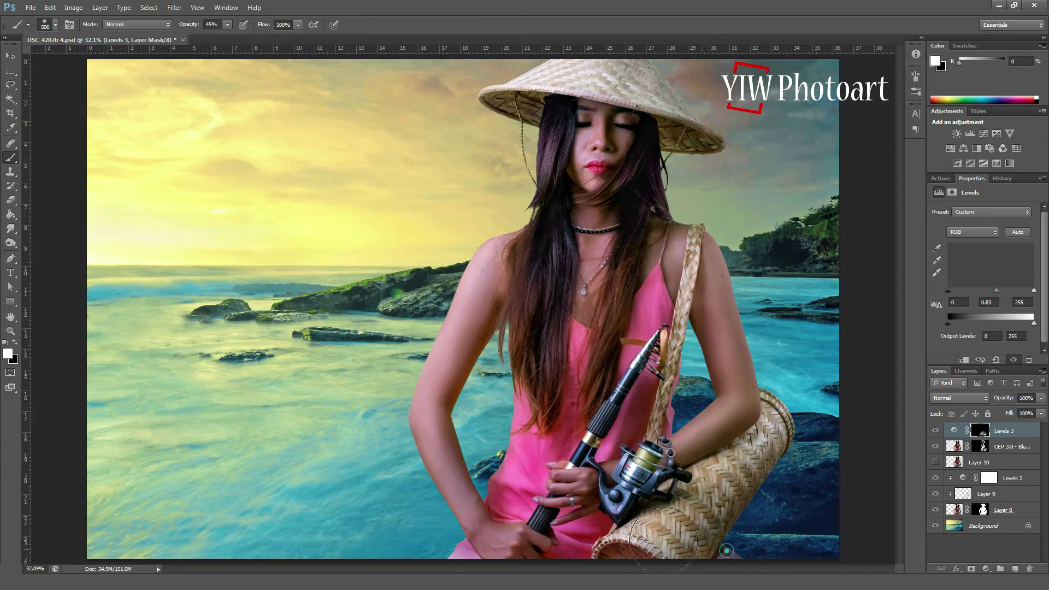
mouse_move(686, 334)
mouse_down()
mouse_move(726, 323)
mouse_move(737, 389)
mouse_move(659, 541)
mouse_move(552, 520)
mouse_up()
- Darken the shaded hat edge and outer arm beside the basket with a 300 px brush, and save the document
key(bracketleft)
key(bracketleft)
mouse_move(706, 131)
mouse_down()
mouse_move(687, 141)
mouse_move(722, 153)
mouse_up()
drag(740, 271, 779, 395)
key(ctrl+s)
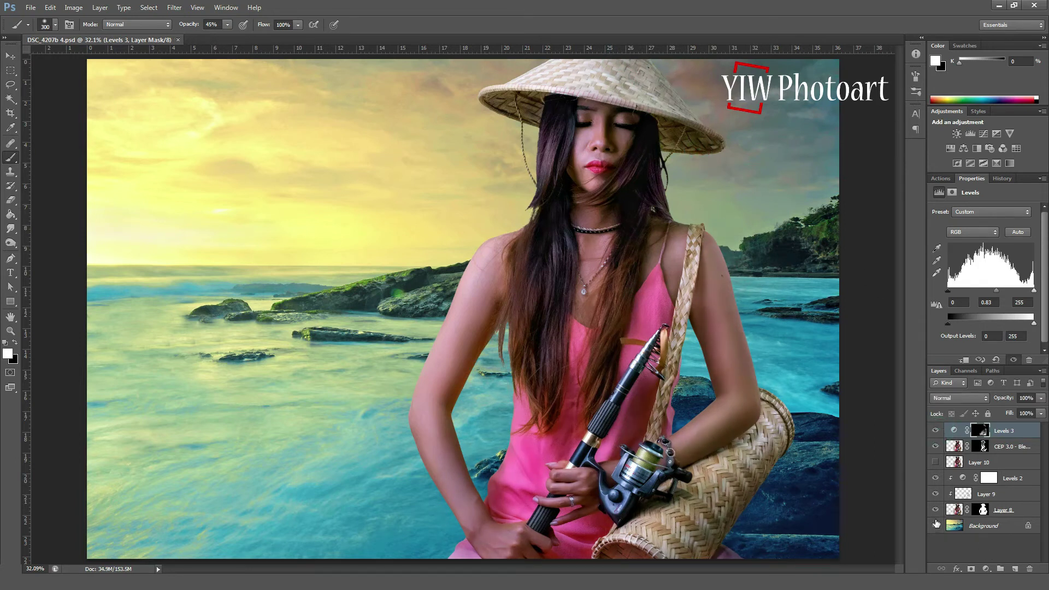
- Stamp the woman layers into a new layer without the background, restore the background, and hide the source layers
click(935, 525)
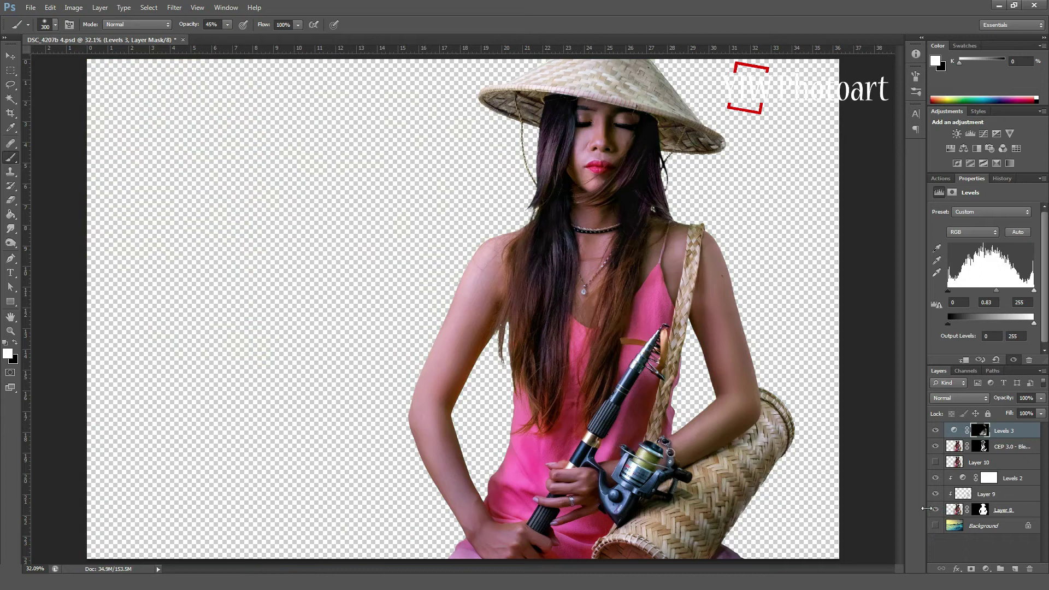
key(ctrl+alt+shift+e)
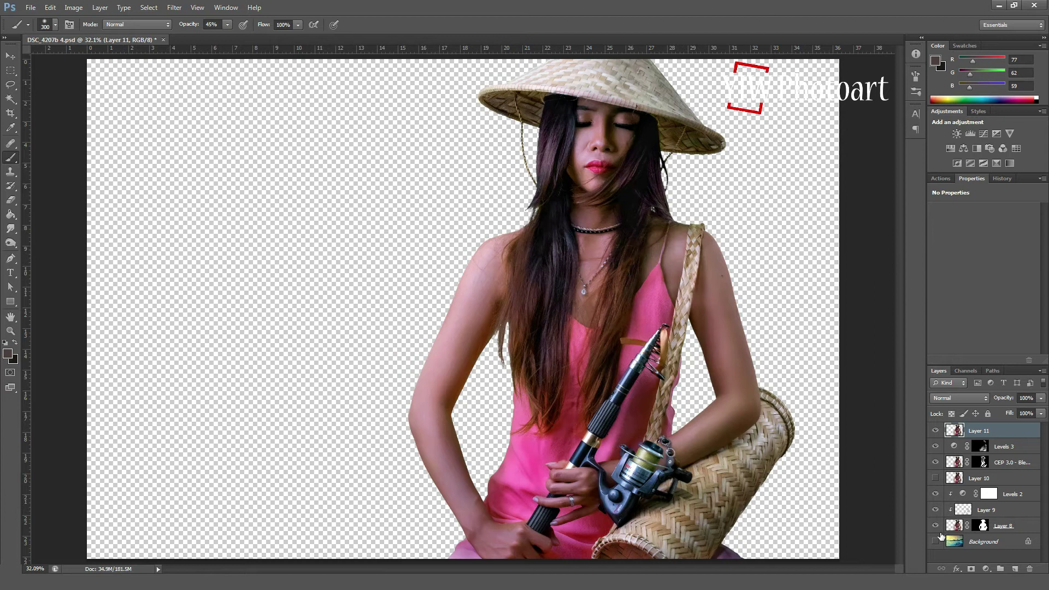
click(935, 542)
click(935, 525)
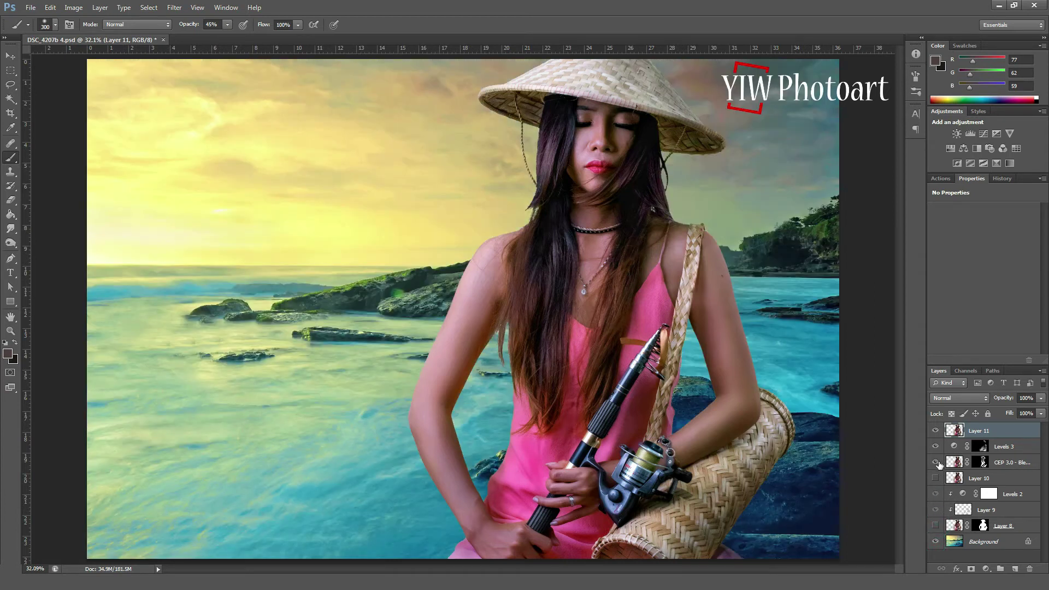
click(935, 462)
click(935, 447)
- Add a Selective Color adjustment clipped to Layer 11 with Reds at magenta -17 and black +10, comparing before and after
click(992, 430)
click(986, 568)
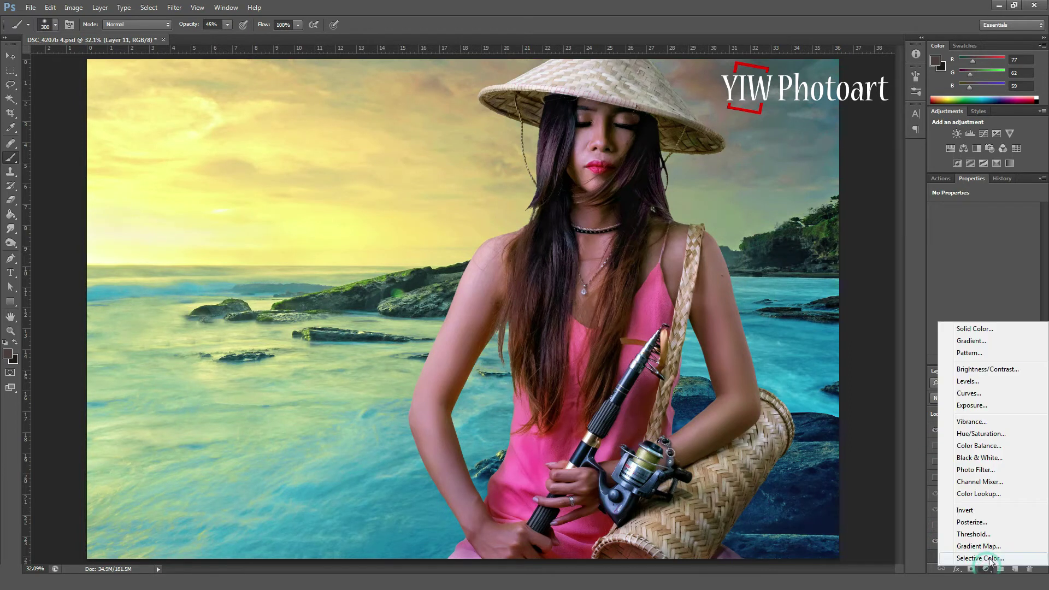
click(978, 559)
click(964, 360)
drag(982, 273, 975, 273)
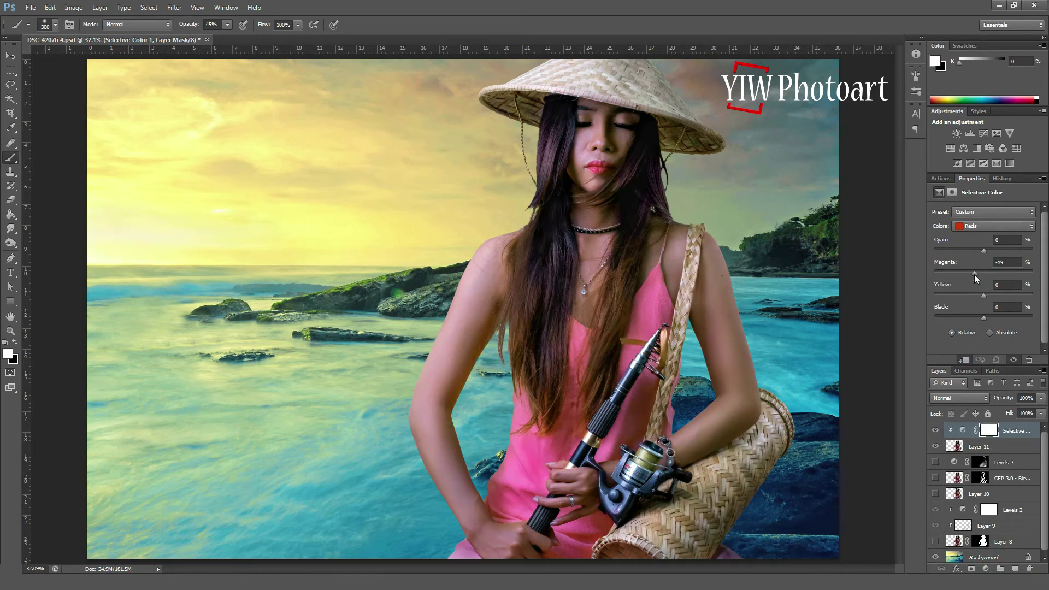
drag(975, 274, 975, 274)
click(934, 430)
click(935, 430)
drag(987, 320, 988, 320)
click(936, 430)
click(936, 430)
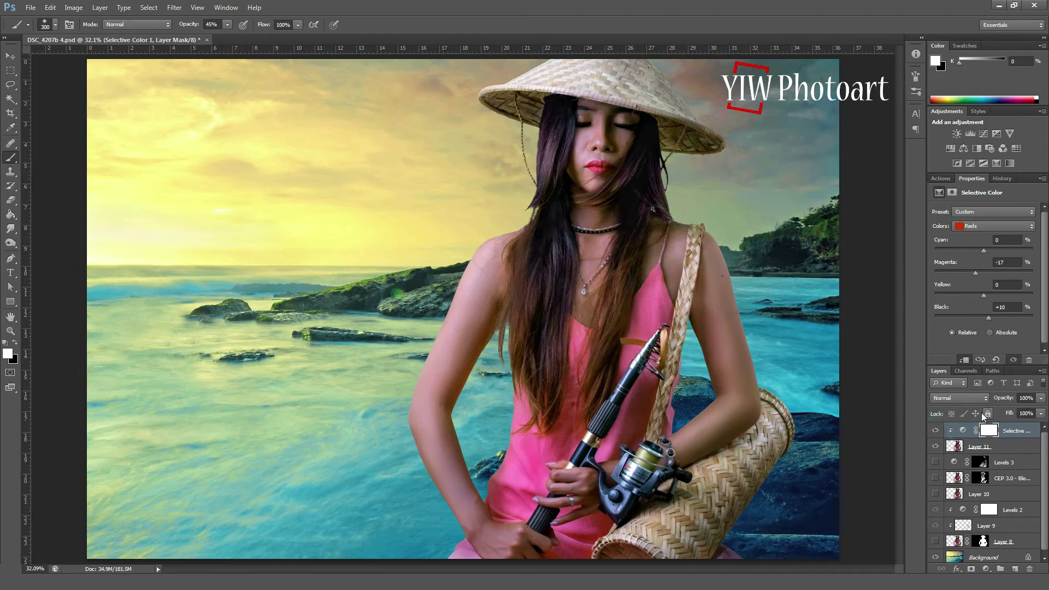
- Mask the Selective Color change off the pink dress with a black brush of 150 px and smaller at 100% opacity
click(14, 341)
click(227, 25)
drag(231, 36, 437, 23)
click(437, 23)
key(bracketleft)
key(bracketleft)
key(bracketleft)
key(bracketleft)
mouse_move(571, 332)
mouse_down()
mouse_move(585, 374)
mouse_move(644, 326)
mouse_up()
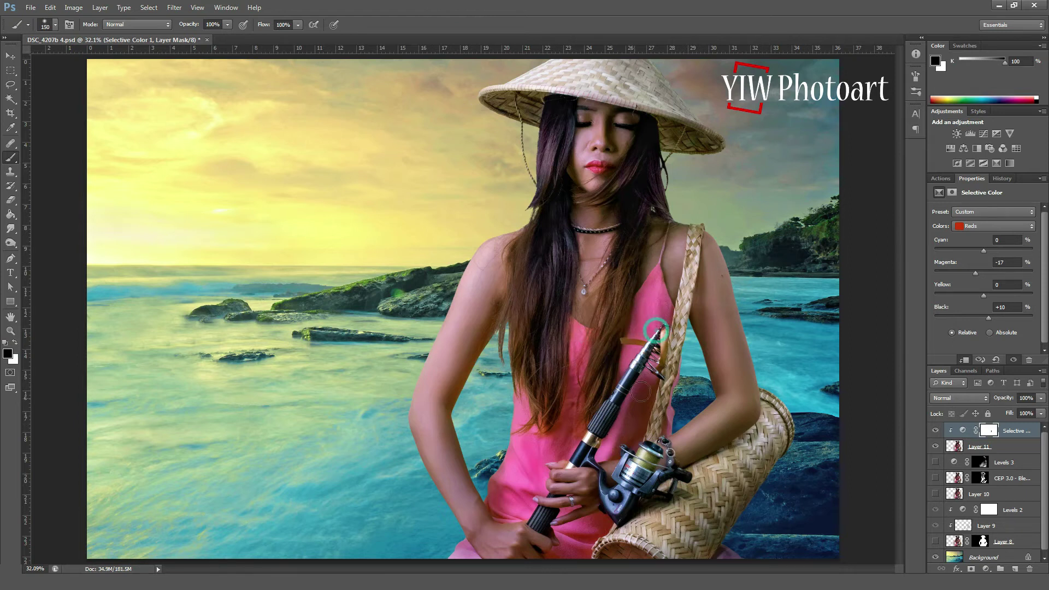
key(bracketleft)
key(bracketleft)
click(935, 431)
- Add a clipped Color Balance adjustment with midtones at cyan-red +9 and yellow-blue -16
click(986, 569)
click(1013, 446)
click(964, 360)
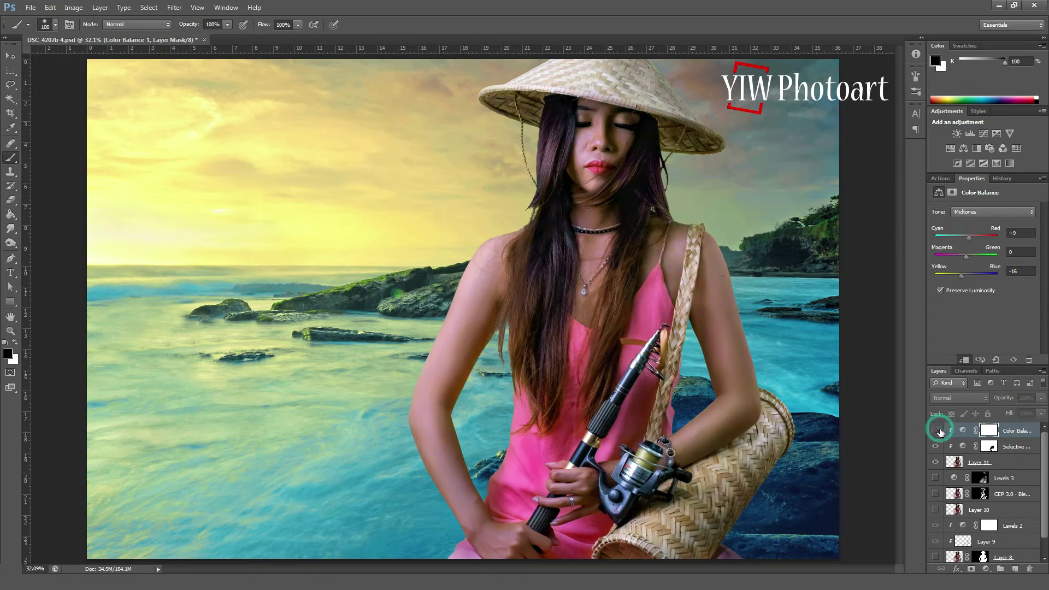
- Paint black on the Color Balance mask with a 100 px brush to exclude the pink dress
click(988, 431)
drag(579, 372, 585, 345)
mouse_move(658, 331)
mouse_down()
mouse_move(632, 408)
mouse_move(671, 395)
mouse_move(520, 463)
mouse_move(496, 486)
mouse_up()
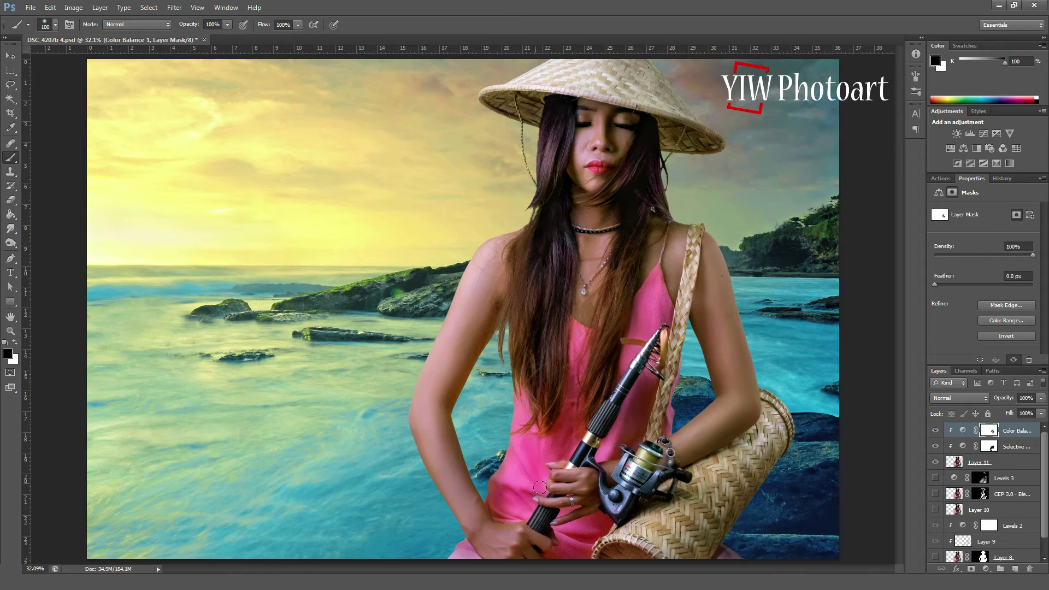
mouse_move(622, 412)
mouse_down()
mouse_move(603, 460)
mouse_move(640, 398)
mouse_up()
drag(590, 530, 561, 539)
key(bracketright)
- On a new layer, paint a soft glow over the hat and adjacent sky with sampled sky yellow, 600 px brush, 19% opacity; compare before and after
click(1016, 570)
drag(230, 27, 182, 36)
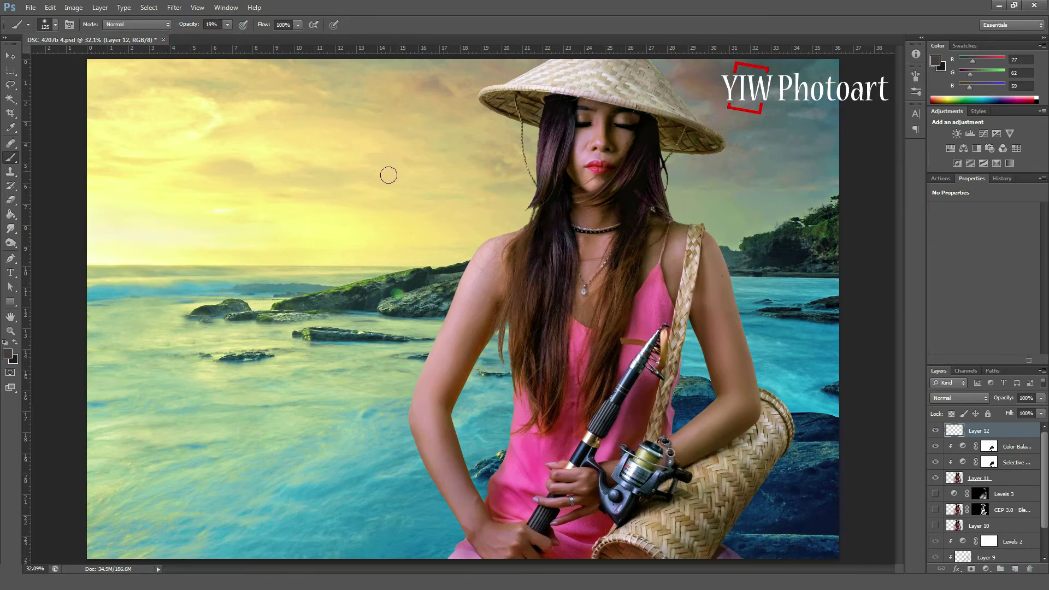
alt+click(362, 141)
key(bracketright)
key(bracketright)
key(bracketright)
key(bracketright)
key(bracketright)
key(bracketright)
key(bracketright)
key(bracketright)
key(bracketright)
key(bracketright)
key(bracketright)
key(bracketright)
key(bracketright)
key(bracketright)
key(bracketright)
key(bracketright)
key(bracketright)
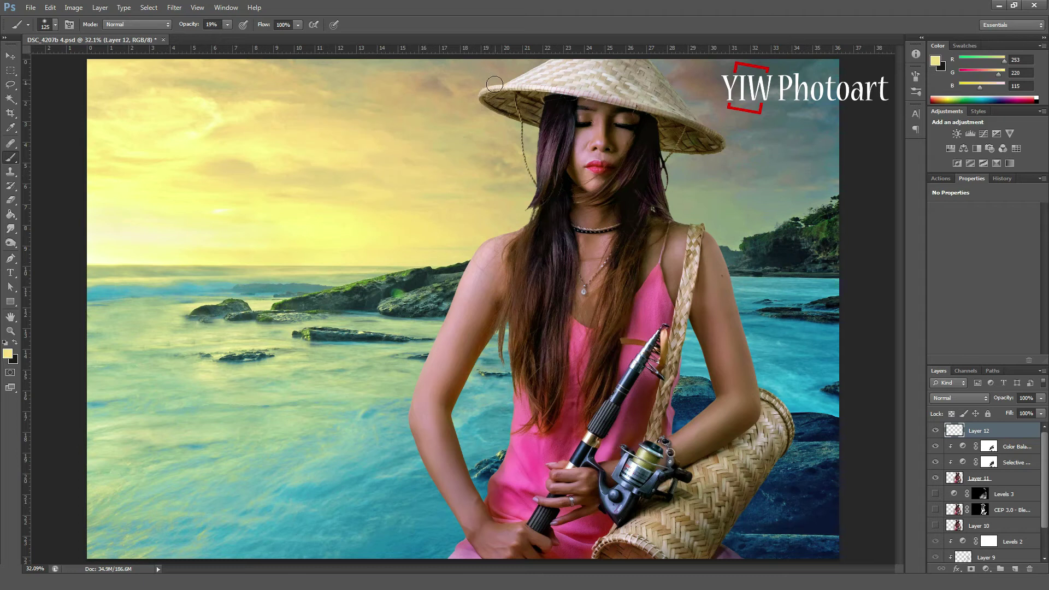
click(538, 65)
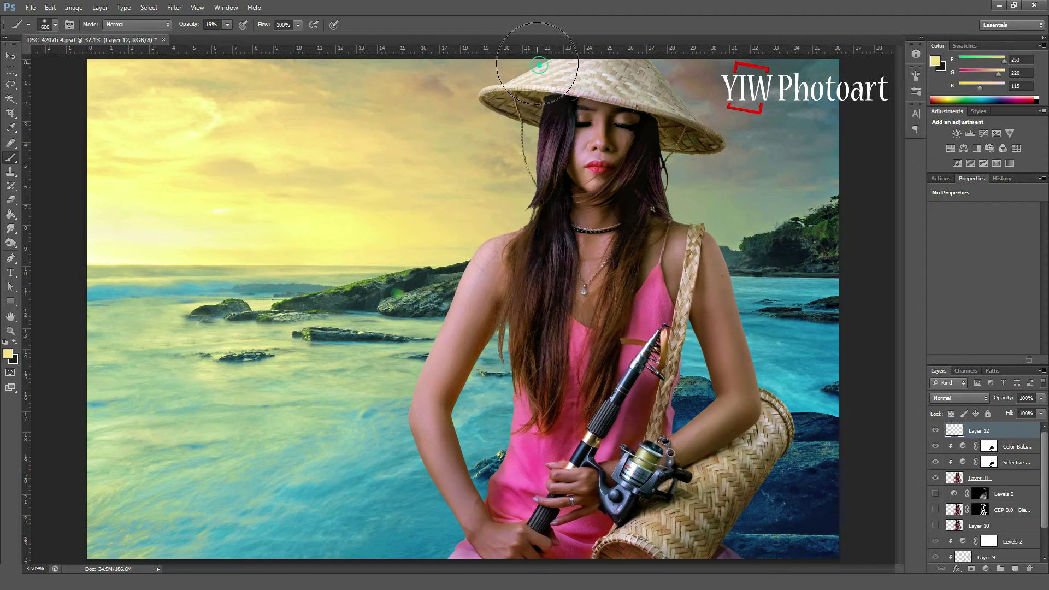
click(452, 72)
click(563, 82)
click(519, 107)
click(428, 98)
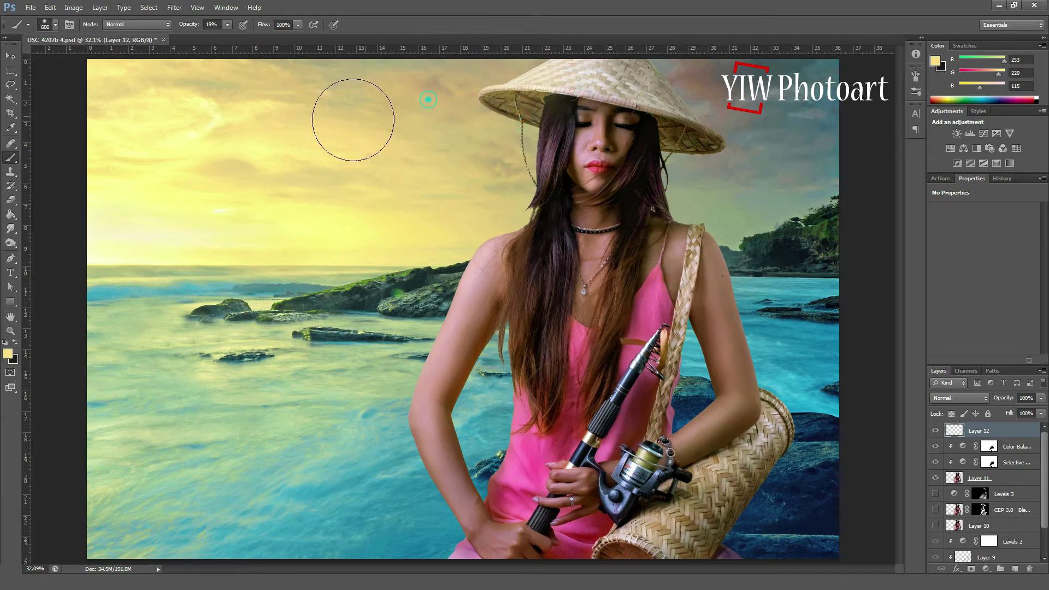
click(935, 430)
click(935, 430)
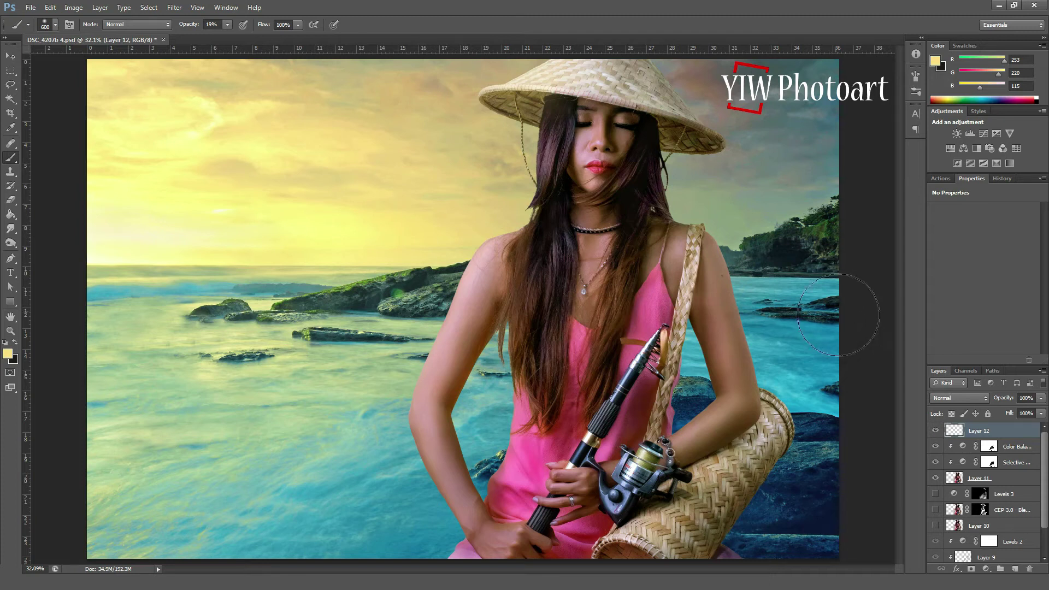
- Extend the yellow glow along the woman's sky-side hair, shoulder and upper arm with a 500 px brush, comparing before and after
key([)
drag(501, 229, 517, 209)
mouse_move(469, 246)
mouse_down()
mouse_move(493, 229)
mouse_move(452, 257)
mouse_move(410, 382)
mouse_up()
mouse_move(516, 209)
mouse_down()
mouse_move(531, 208)
mouse_move(551, 140)
mouse_up()
click(936, 431)
click(935, 430)
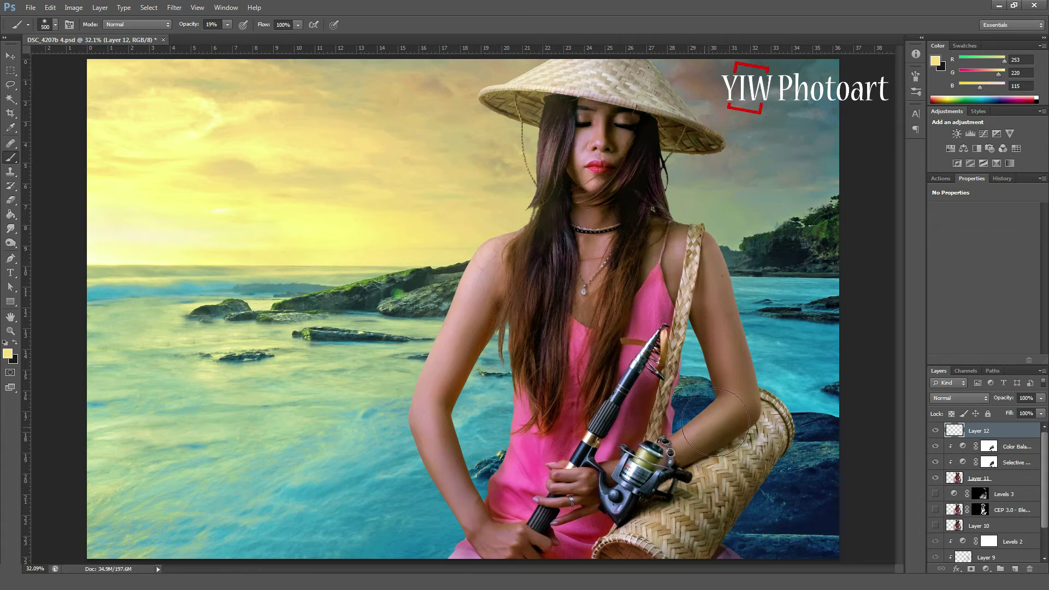
- Clean the sky-side hair edge beside the face using a small Clone Stamp brush
click(197, 7)
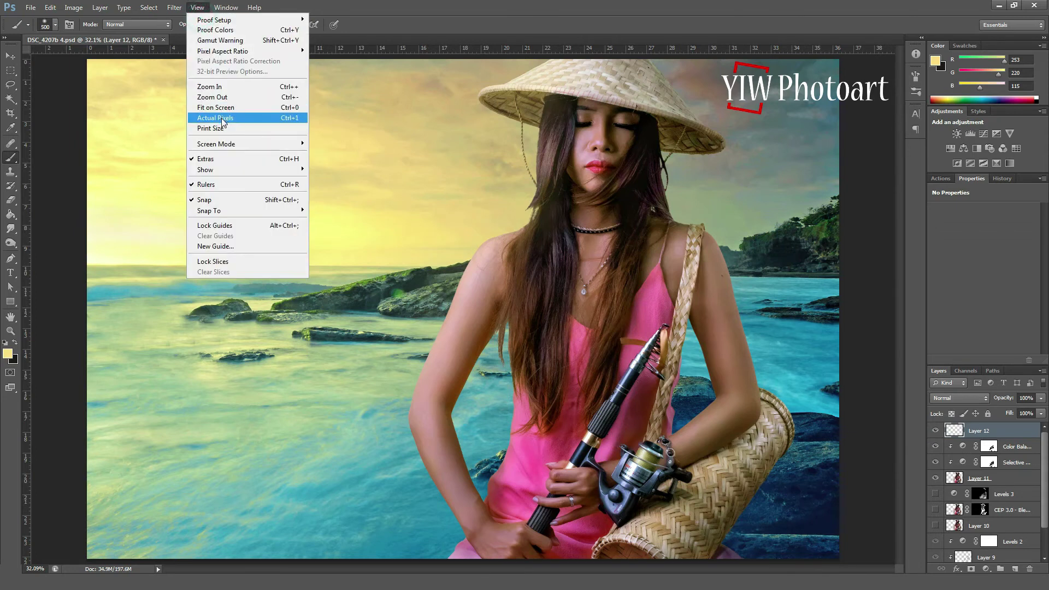
click(223, 115)
drag(662, 248, 514, 494)
drag(637, 281, 618, 325)
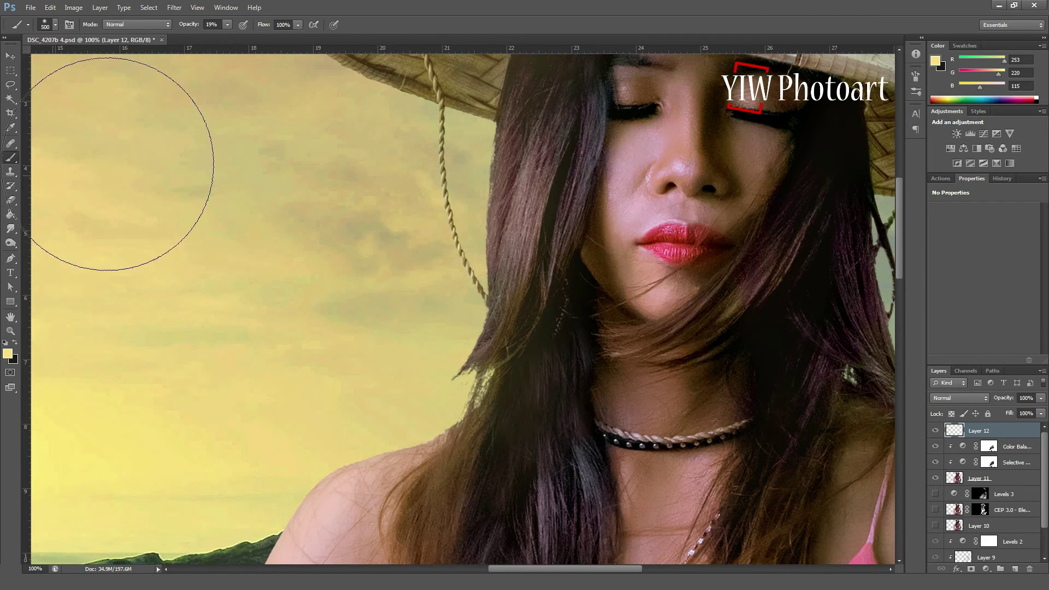
key(s)
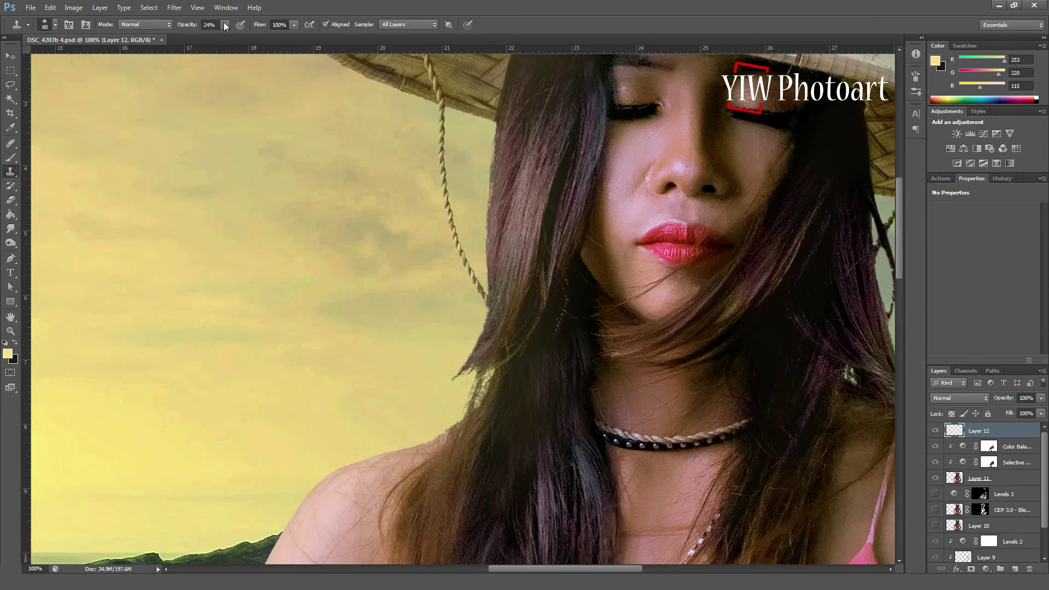
key(bracketleft)
key(bracketleft)
key(bracketleft)
key(bracketleft)
alt+click(506, 126)
click(499, 120)
click(492, 172)
- Clone hair over the pale fringe between the sky-side hair tips and the shoulder at 50% opacity
alt+click(442, 474)
drag(456, 429, 468, 401)
mouse_move(459, 431)
mouse_down()
mouse_move(470, 395)
mouse_move(474, 423)
mouse_move(491, 358)
mouse_move(480, 414)
mouse_move(492, 371)
mouse_up()
alt+click(467, 454)
mouse_move(475, 423)
mouse_down()
mouse_move(490, 371)
mouse_move(461, 468)
mouse_move(488, 367)
mouse_up()
drag(477, 408, 486, 365)
mouse_move(463, 427)
mouse_down()
mouse_move(480, 368)
mouse_move(483, 372)
mouse_up()
mouse_move(455, 430)
mouse_down()
mouse_move(477, 405)
mouse_move(475, 368)
mouse_up()
alt+click(457, 429)
alt+click(458, 418)
click(473, 367)
click(469, 378)
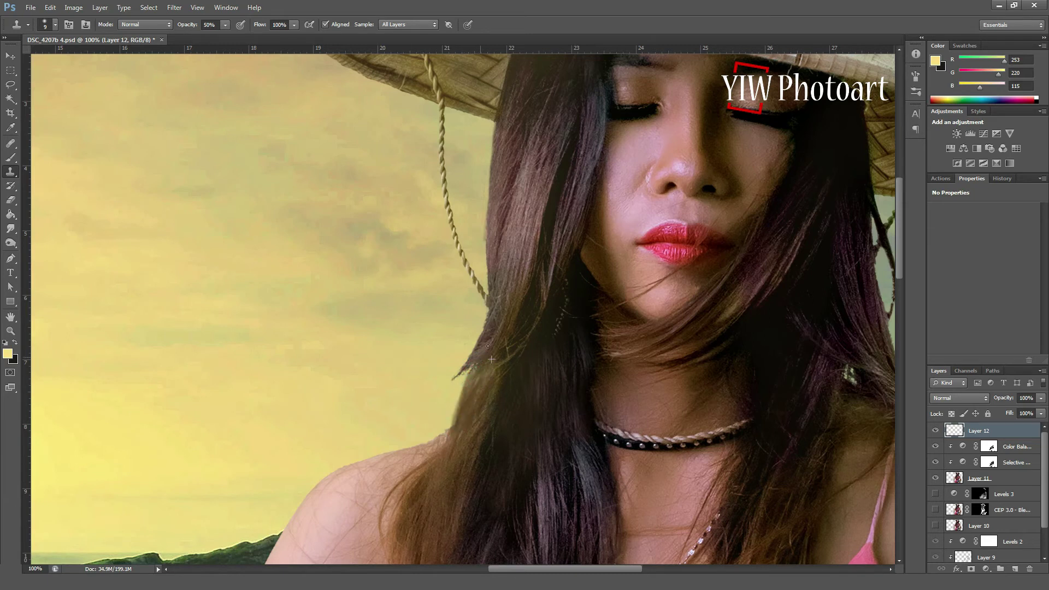
- Refine the pointed hair tip above the sky-side shoulder with cloned dark hair
click(472, 372)
alt+click(491, 344)
mouse_move(476, 359)
mouse_down()
mouse_move(455, 378)
mouse_move(481, 350)
mouse_move(453, 380)
mouse_move(474, 359)
mouse_up()
click(479, 354)
click(478, 360)
click(468, 384)
- Clone dark hair over the light specks in the hair above the bag-strap shoulder
drag(622, 328, 493, 296)
click(693, 334)
click(718, 334)
click(719, 334)
click(718, 342)
click(716, 344)
click(720, 348)
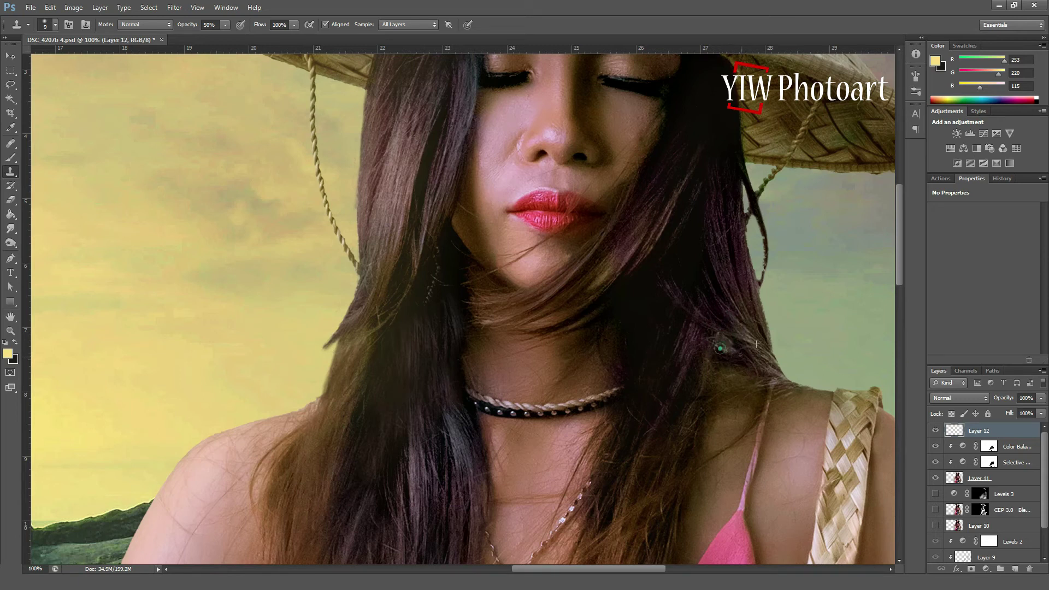
click(721, 334)
click(719, 329)
click(719, 335)
click(720, 334)
click(733, 356)
click(719, 348)
- Clone out the fringe along the outer hair strands beneath the hat on the bag-strap side
click(723, 211)
click(739, 173)
click(752, 193)
drag(760, 227, 759, 216)
alt+click(732, 242)
mouse_move(761, 272)
mouse_down()
mouse_move(766, 241)
mouse_move(754, 214)
mouse_move(743, 235)
mouse_up()
click(755, 290)
drag(742, 187, 762, 314)
click(750, 268)
click(767, 335)
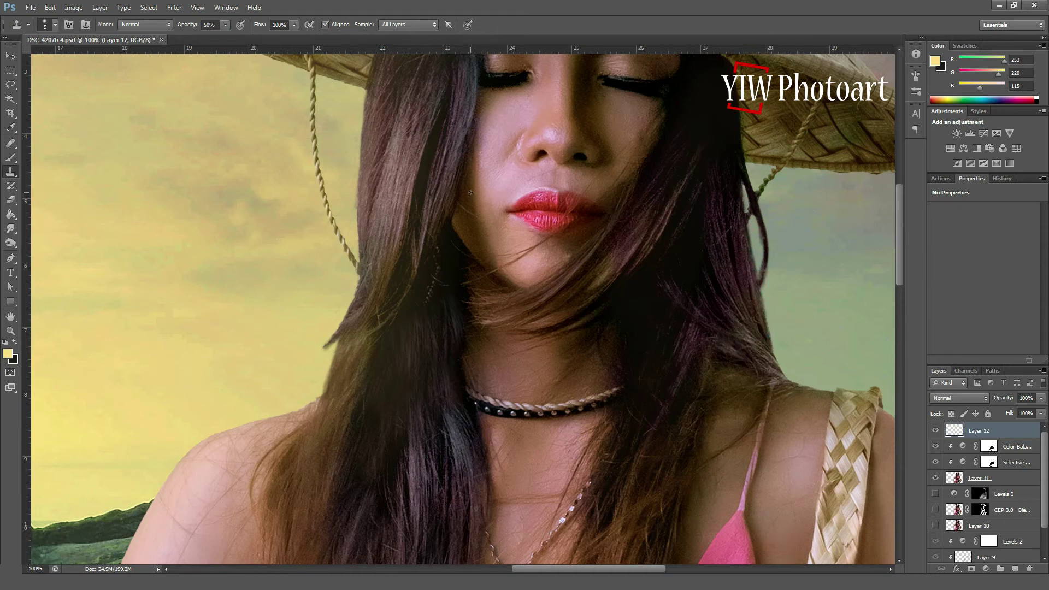
- Clone over the rough edge where the hair meets the sky-side shoulder
alt+click(306, 386)
alt+click(306, 388)
click(309, 394)
drag(301, 406, 319, 395)
click(316, 399)
click(317, 396)
click(324, 378)
- Save the document and stamp all visible layers into a new top layer
click(197, 7)
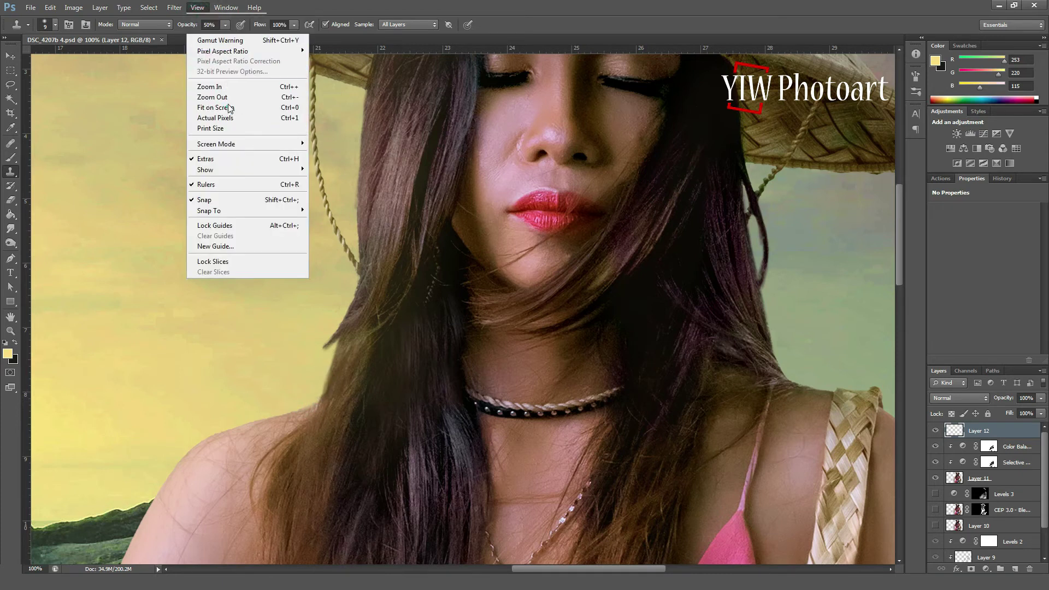
click(227, 108)
key(ctrl+s)
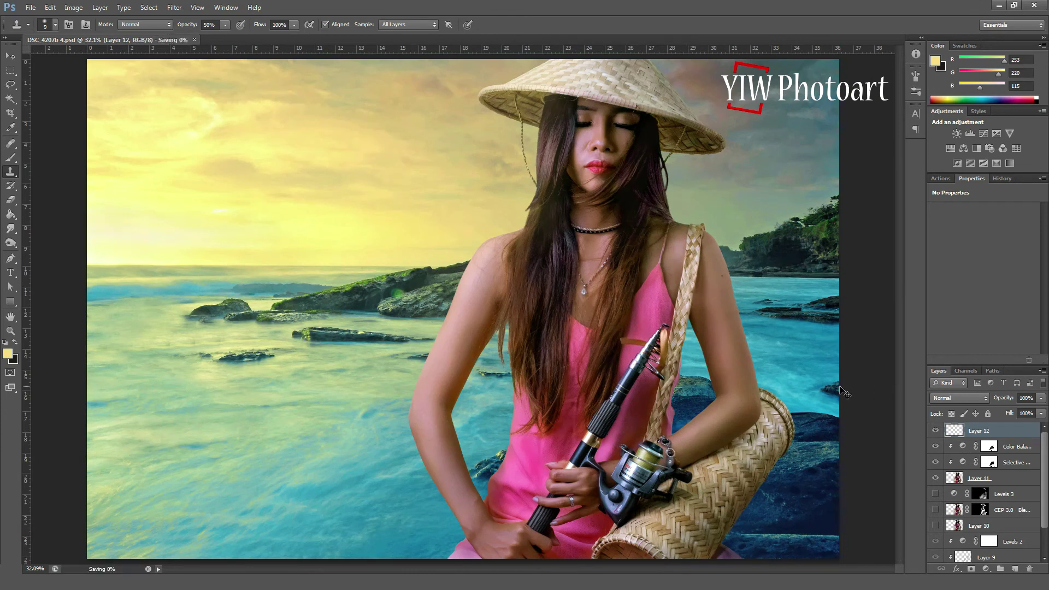
key(ctrl+shift+alt+e)
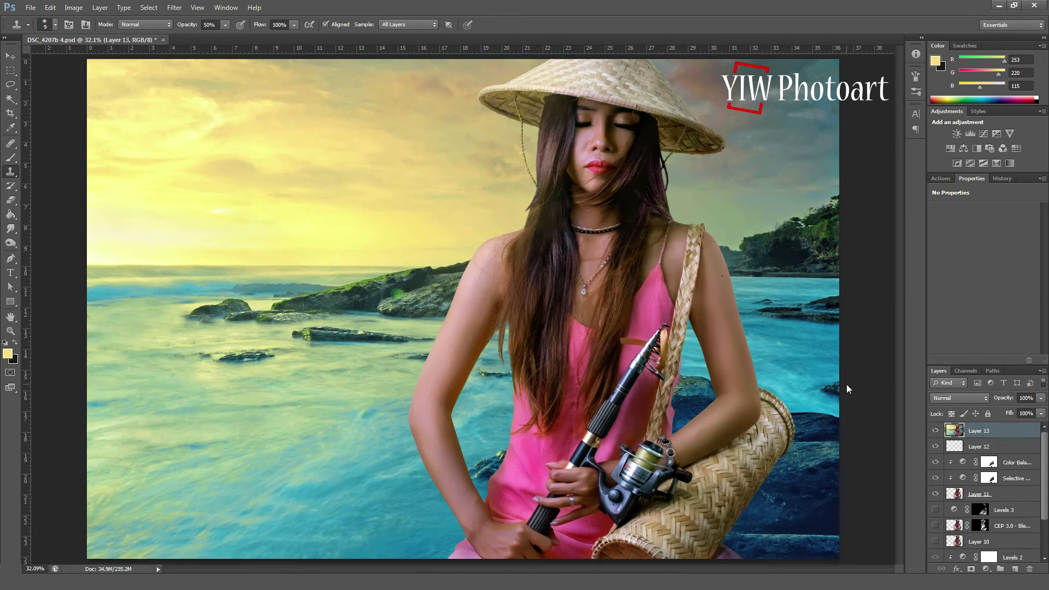
- Smudge the sky-side hair tips outward into fine wisps with a 6 px brush at 79% strength and Finger Painting off
click(197, 7)
click(223, 117)
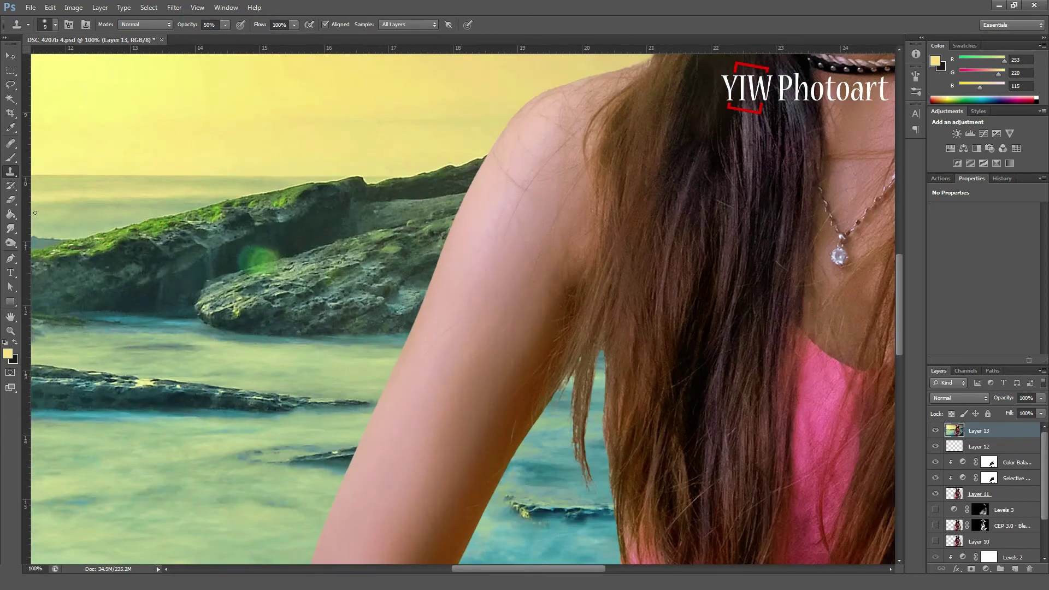
click(10, 228)
click(211, 26)
drag(208, 37, 271, 33)
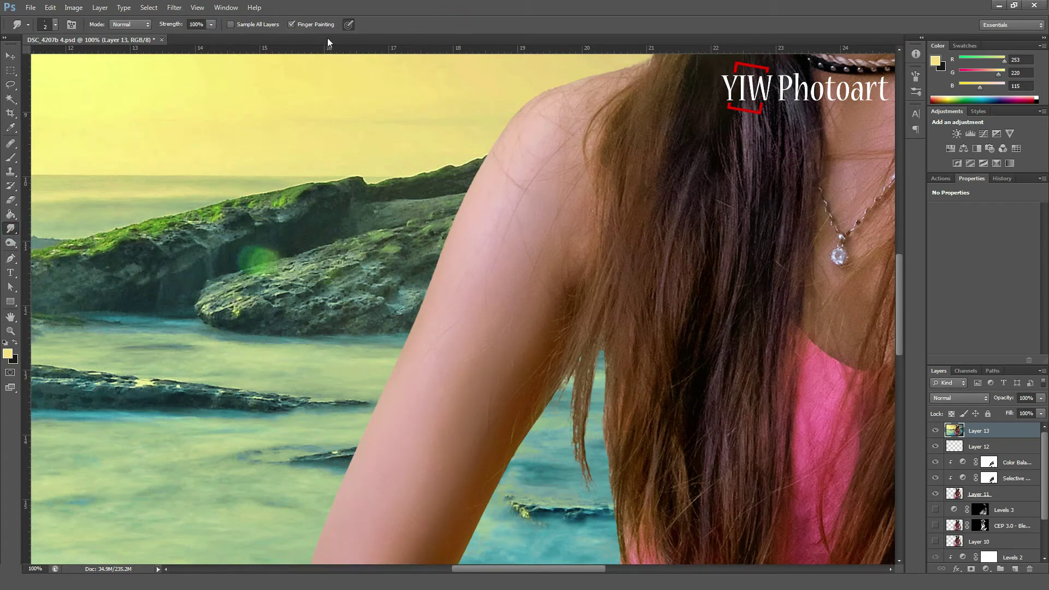
drag(611, 51, 616, 190)
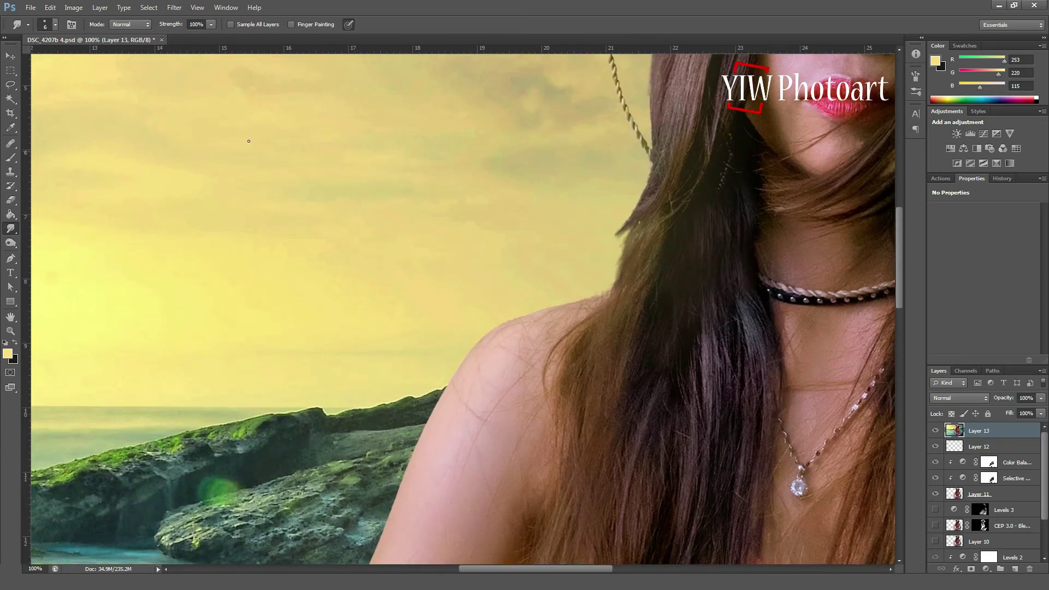
click(212, 24)
click(639, 223)
click(632, 232)
click(637, 242)
mouse_move(642, 231)
mouse_down()
mouse_move(648, 241)
mouse_move(620, 251)
mouse_up()
click(617, 262)
click(620, 271)
click(632, 220)
drag(634, 237, 606, 272)
drag(625, 229, 603, 287)
- Smudge longer tapering strands along the sky-side hair edge down to the shoulder
drag(627, 260, 571, 308)
click(629, 228)
click(644, 212)
click(645, 217)
drag(646, 219, 613, 253)
mouse_move(641, 229)
mouse_down()
mouse_move(568, 295)
mouse_move(626, 257)
mouse_move(599, 293)
mouse_up()
click(647, 213)
mouse_move(648, 197)
mouse_down()
mouse_move(597, 247)
mouse_move(638, 224)
mouse_move(615, 256)
mouse_up()
mouse_move(640, 224)
mouse_down()
mouse_move(576, 304)
mouse_move(633, 282)
mouse_move(610, 290)
mouse_up()
drag(620, 277, 606, 293)
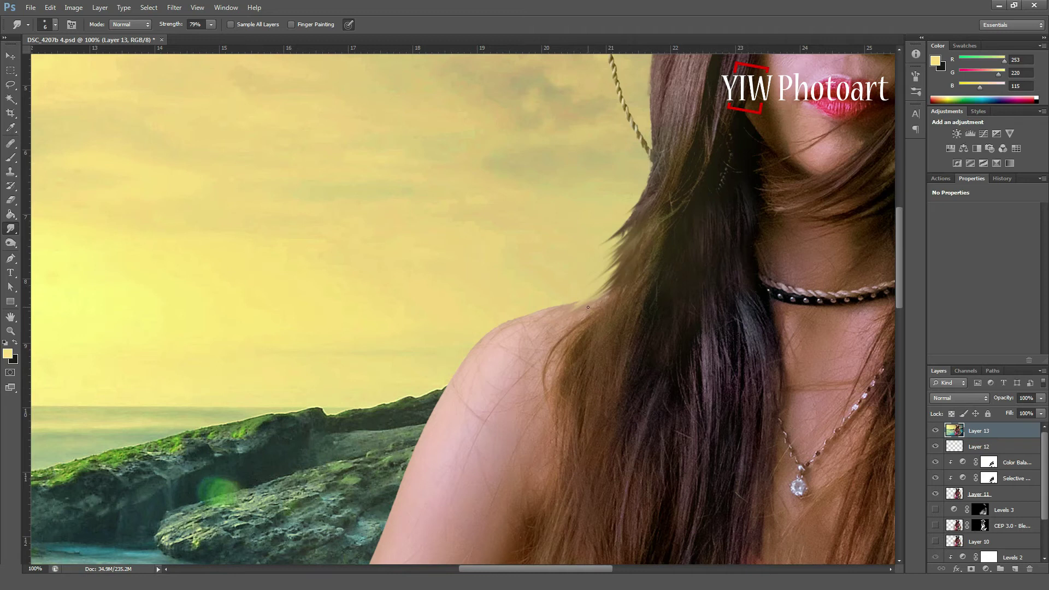
drag(517, 566, 556, 566)
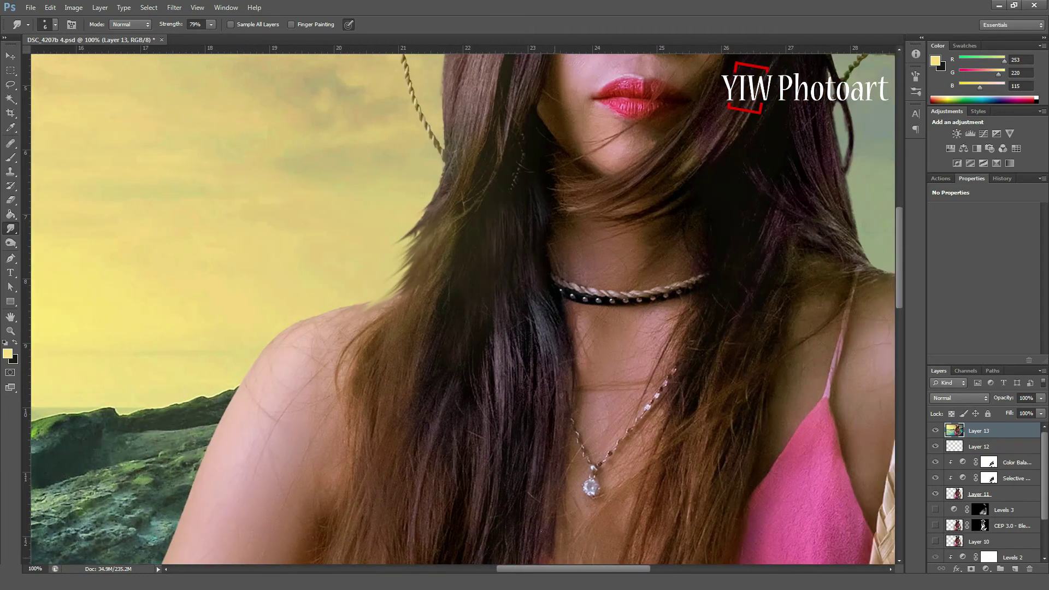
click(445, 171)
click(424, 250)
click(405, 283)
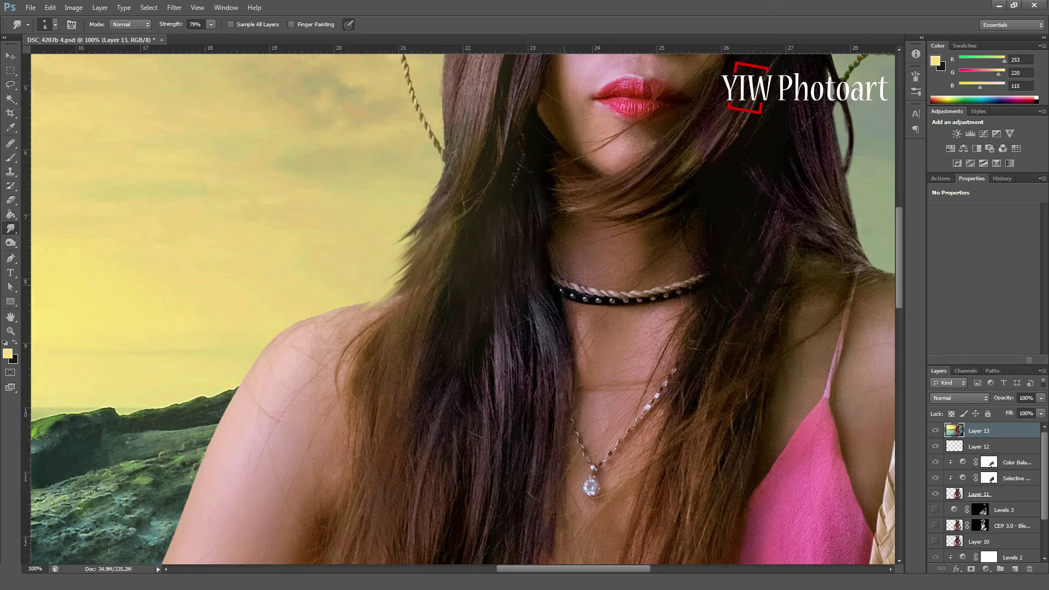
- Smudge wisps along the outer hair edge on the bag-strap side down to the shoulder
drag(750, 220, 596, 438)
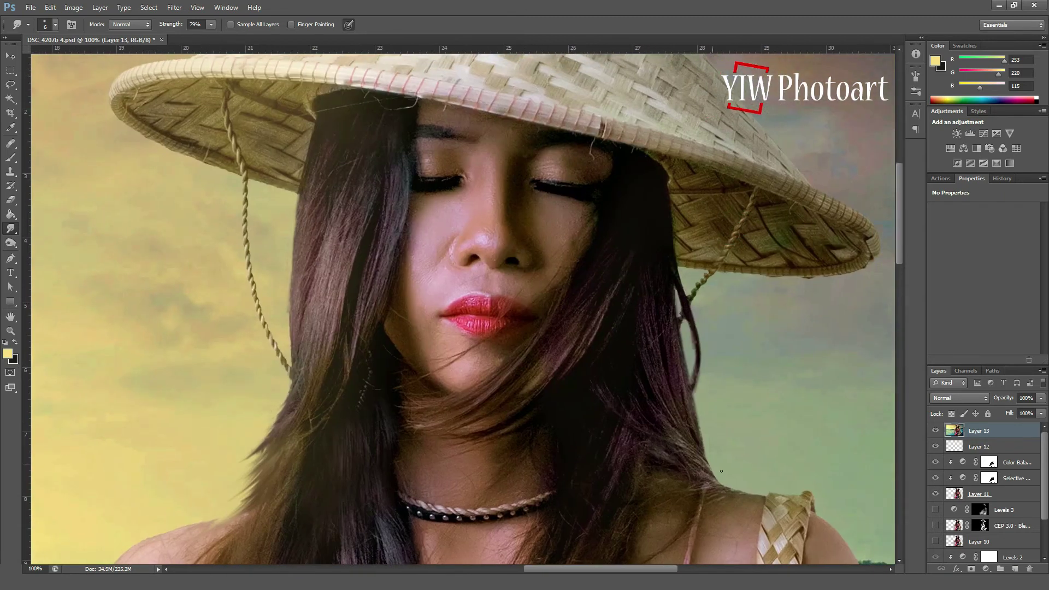
click(696, 445)
click(698, 446)
click(683, 399)
click(692, 401)
mouse_move(693, 421)
mouse_down()
mouse_move(728, 495)
mouse_move(705, 465)
mouse_move(726, 484)
mouse_up()
click(727, 485)
- Erase a small spot where the hair meets the bag-strap shoulder with a 25 px eraser
drag(447, 411, 573, 343)
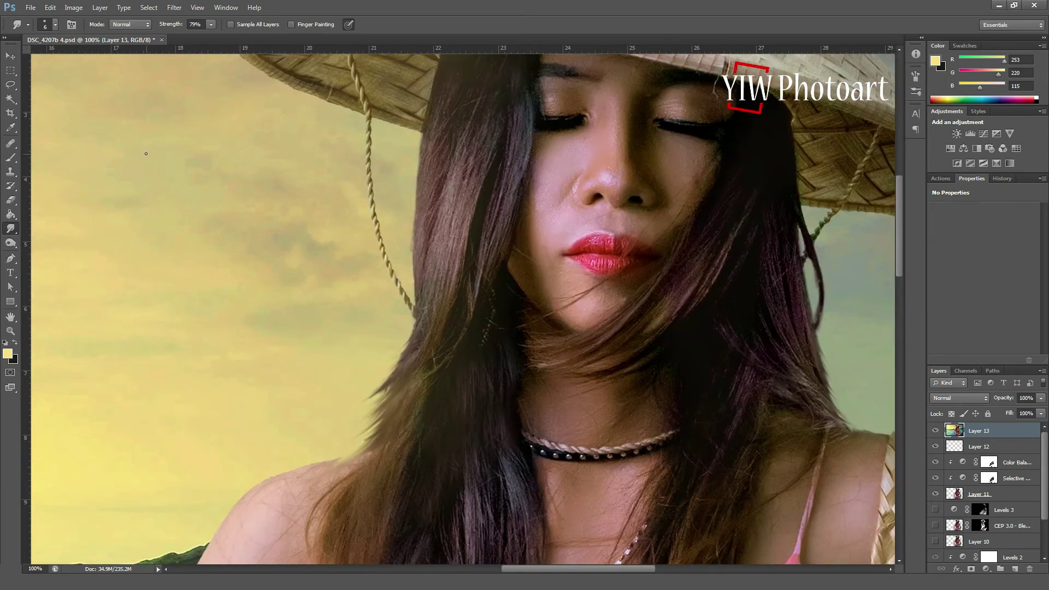
click(11, 200)
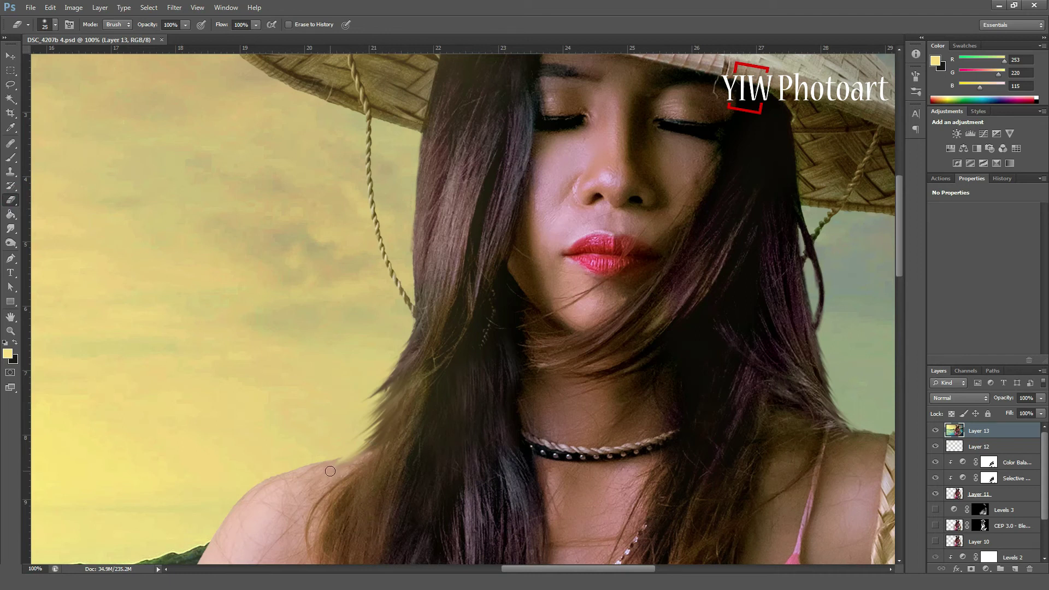
click(824, 428)
click(197, 9)
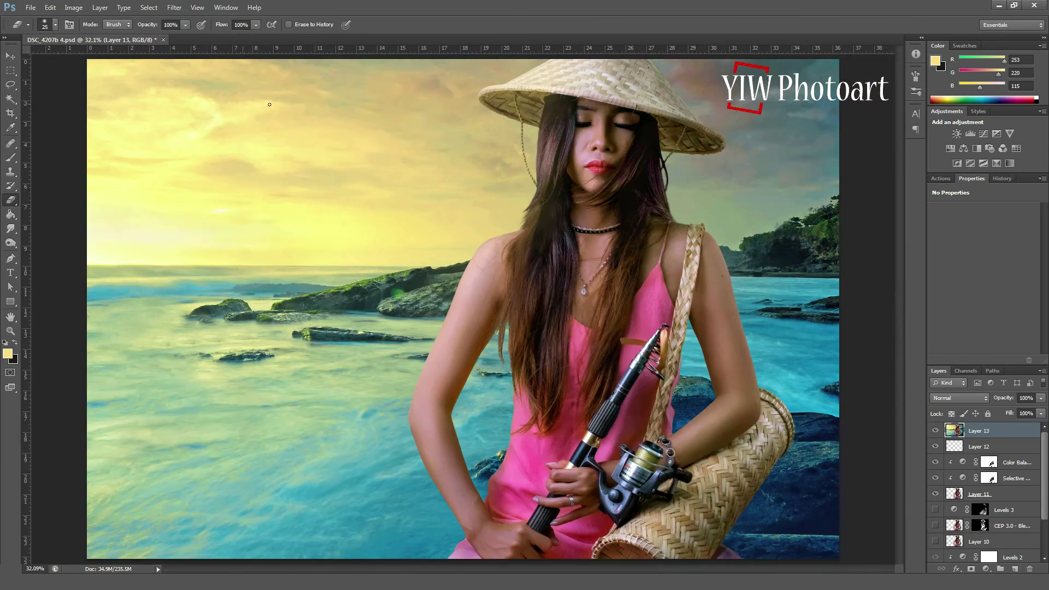
- Bring the fishing rod cutout from YIW_1252b.png into the DSC_4207b 4.psd composite as a new layer
click(11, 55)
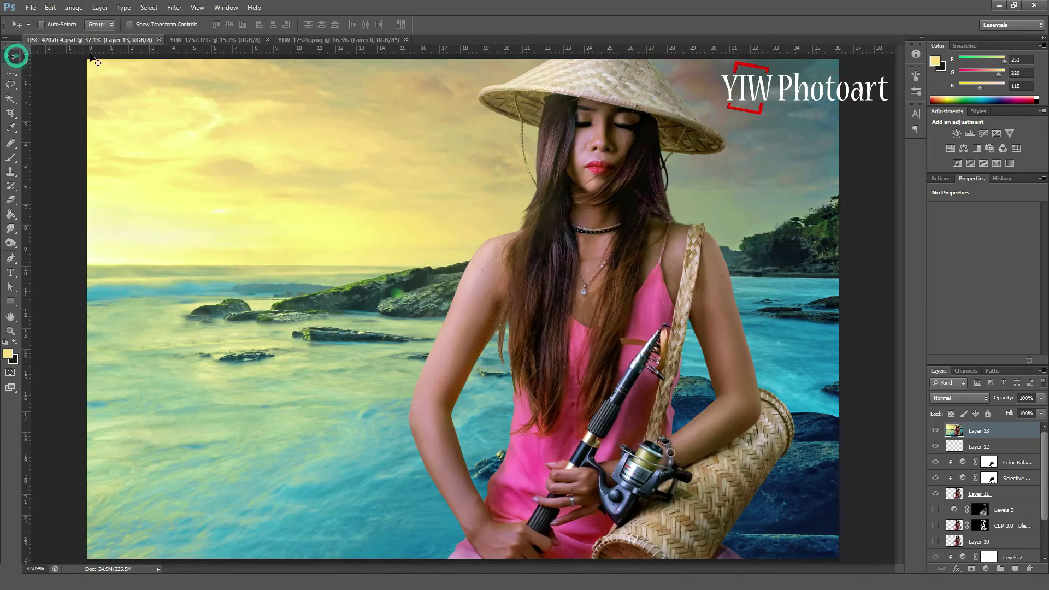
click(199, 41)
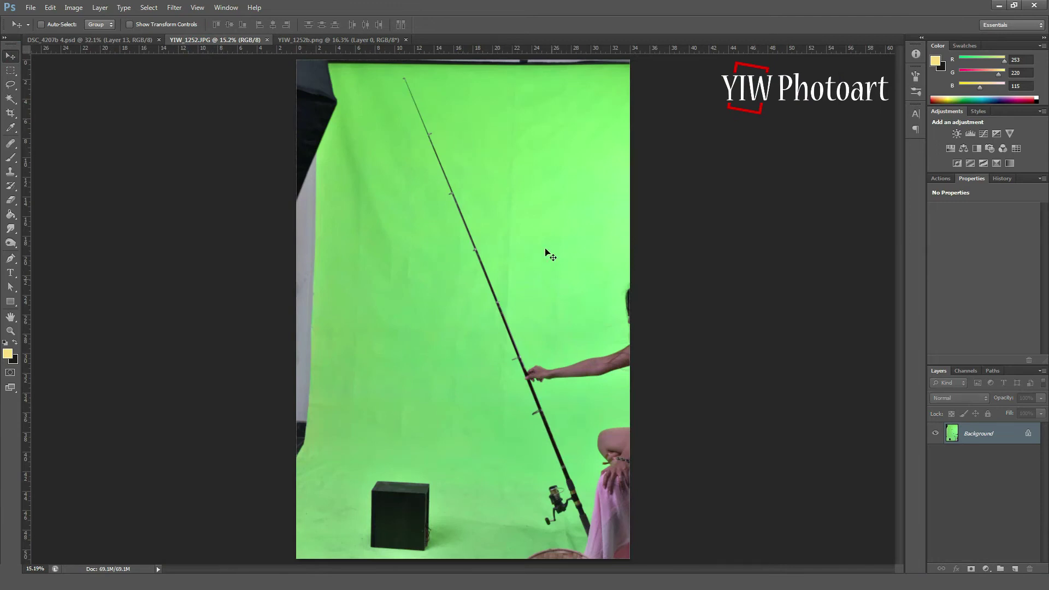
click(355, 40)
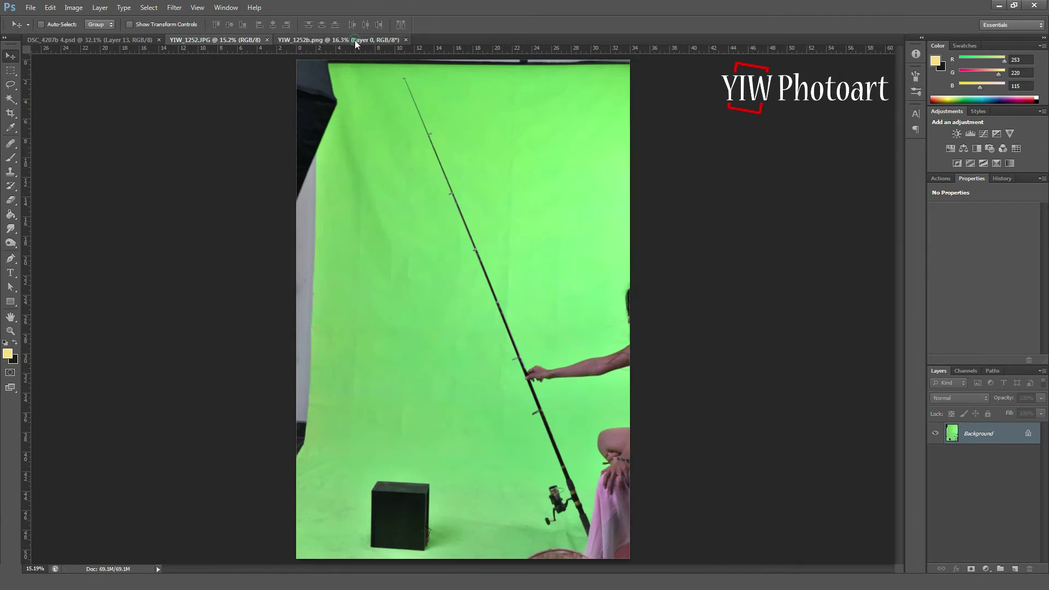
drag(404, 157, 421, 233)
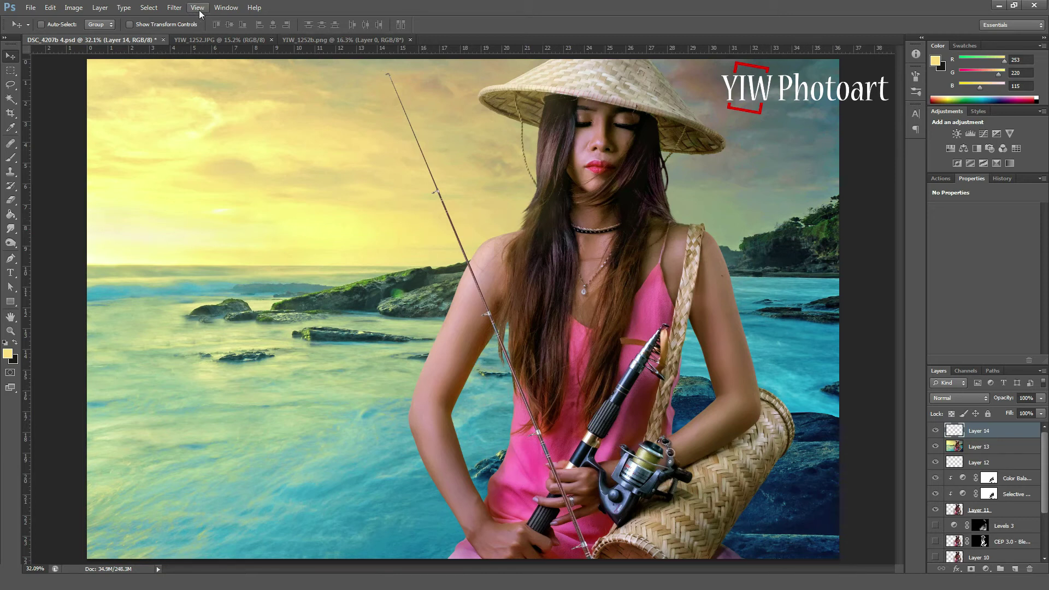
- Show the transform controls and mirror the fishing rod layer horizontally so that it leans the other way
click(155, 25)
drag(763, 316, 227, 316)
drag(386, 337, 608, 355)
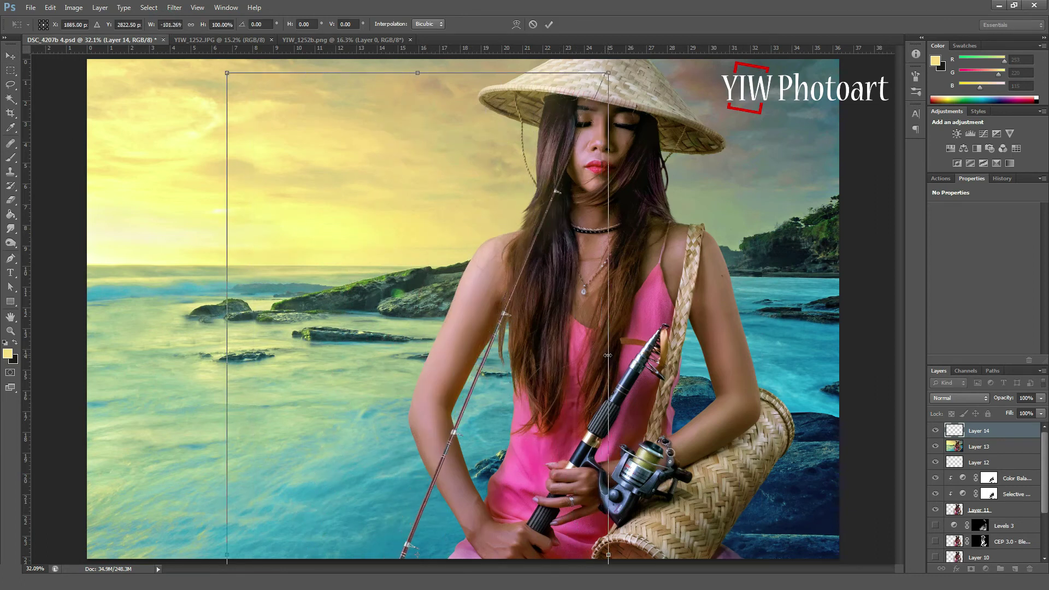
click(548, 24)
- Enlarge the fishing rod layer to about 141%, rotate it about 11.16°, and move it toward the rod in the woman's hands
drag(459, 492, 588, 143)
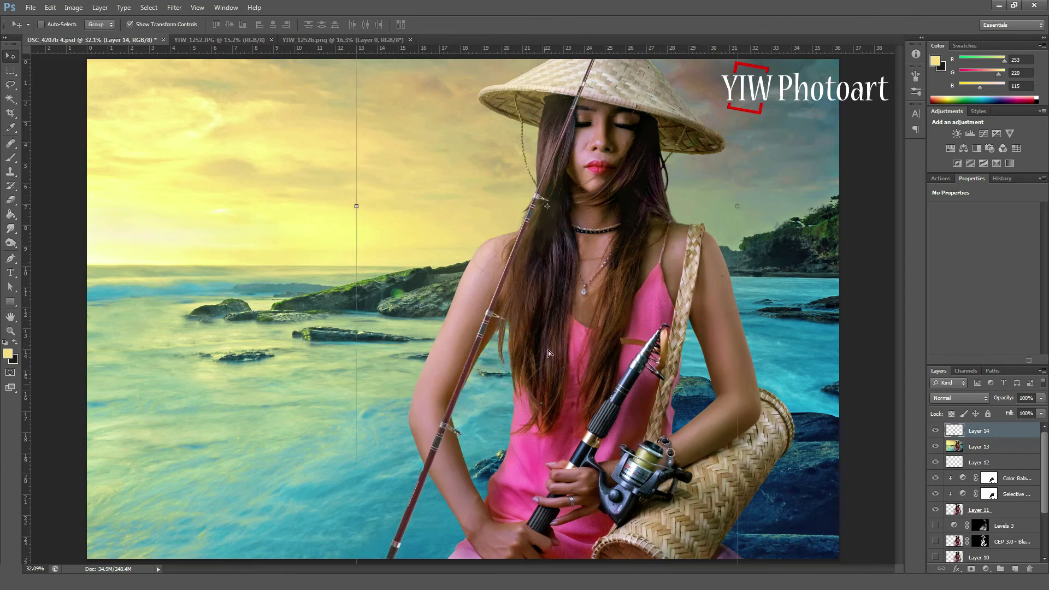
drag(587, 491, 614, 217)
drag(386, 415, 333, 538)
drag(554, 322, 769, 274)
drag(545, 494, 449, 554)
drag(700, 330, 803, 232)
drag(597, 535, 485, 442)
drag(706, 356, 781, 452)
drag(659, 474, 661, 385)
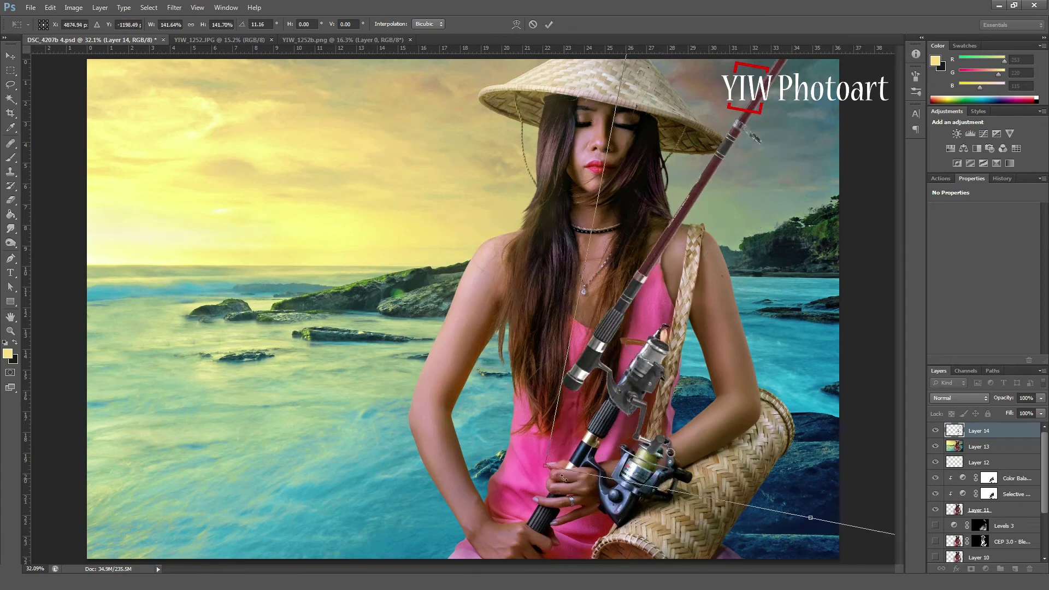
- Scale the rod to about 160% at an angle of 10.92°, align it over the held rod and reel, apply, and save
drag(545, 466, 346, 565)
drag(599, 498, 676, 424)
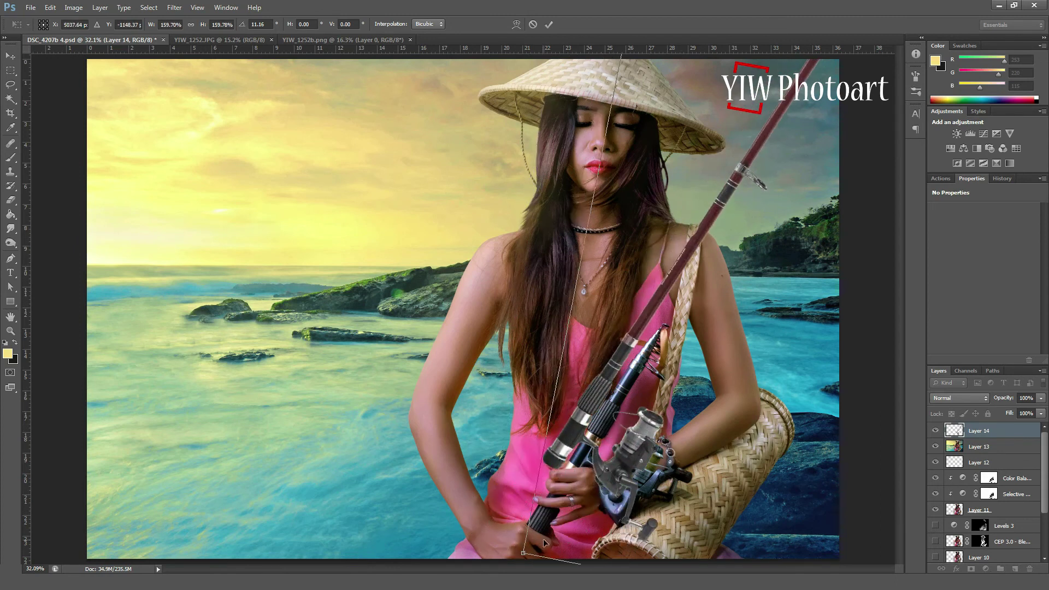
drag(626, 483, 630, 495)
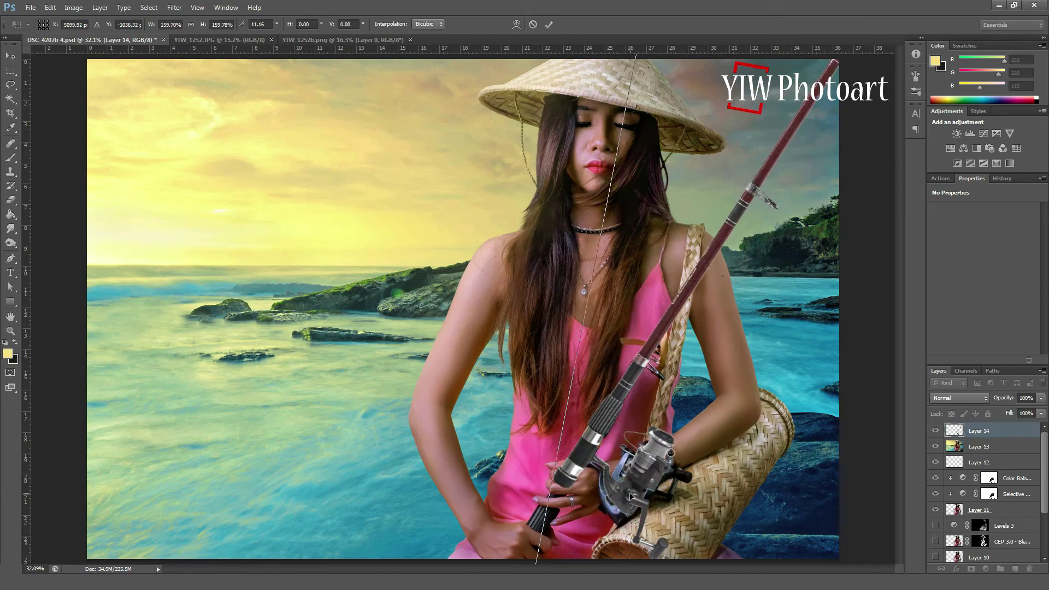
drag(582, 280, 582, 286)
click(549, 24)
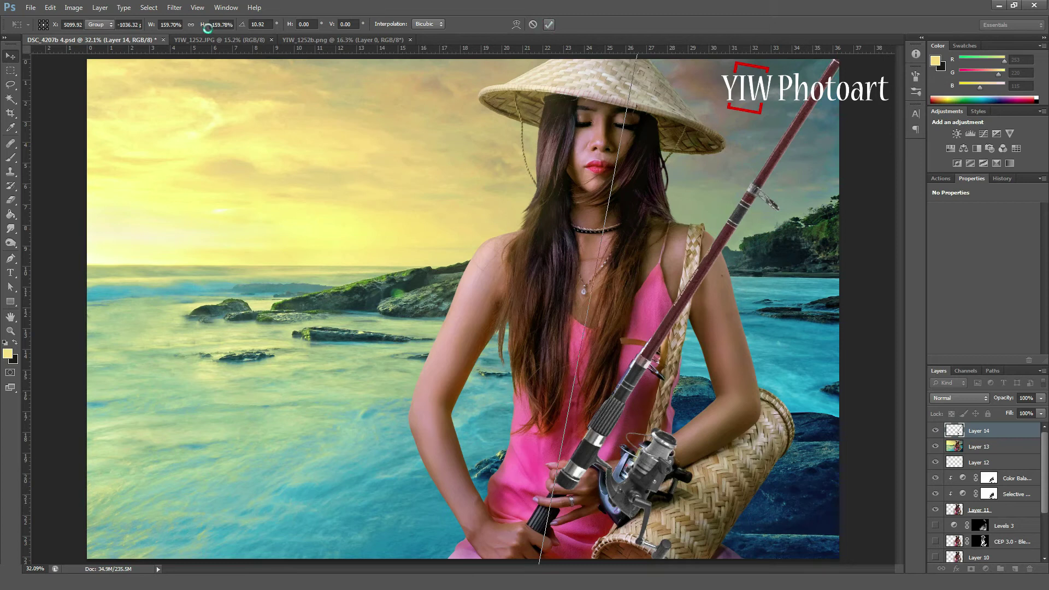
key(ctrl+s)
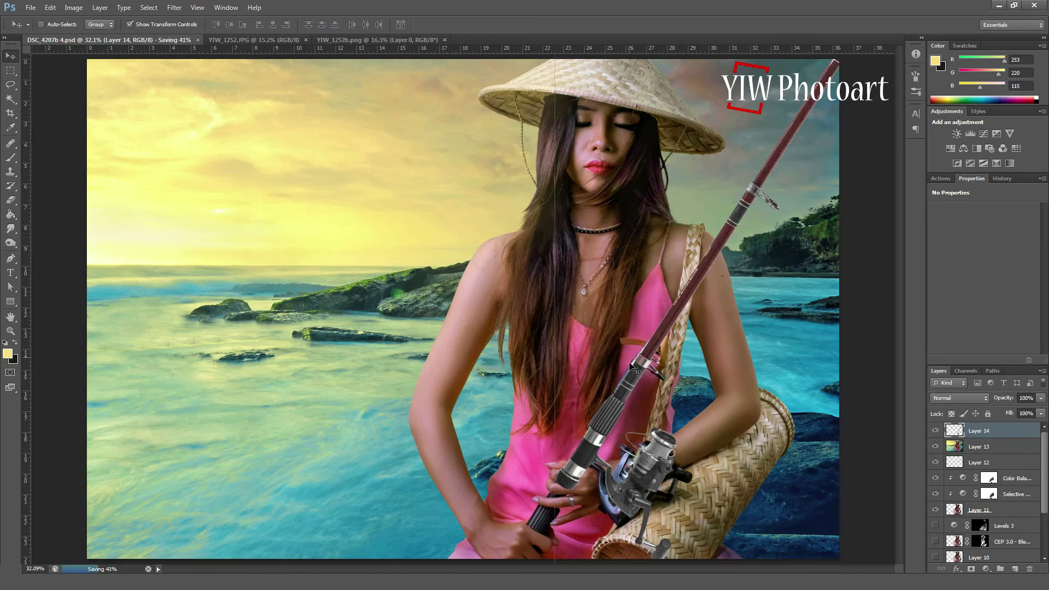
- Move the rod layer over the sea, lasso its reel and lower handle, delete them, and clear the selection
drag(638, 380, 287, 269)
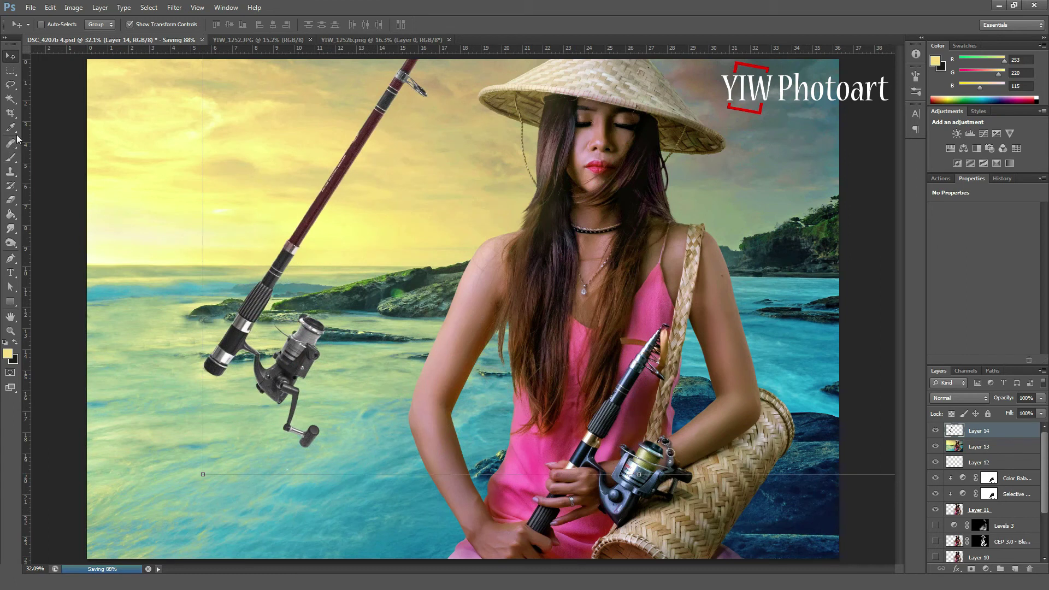
click(10, 84)
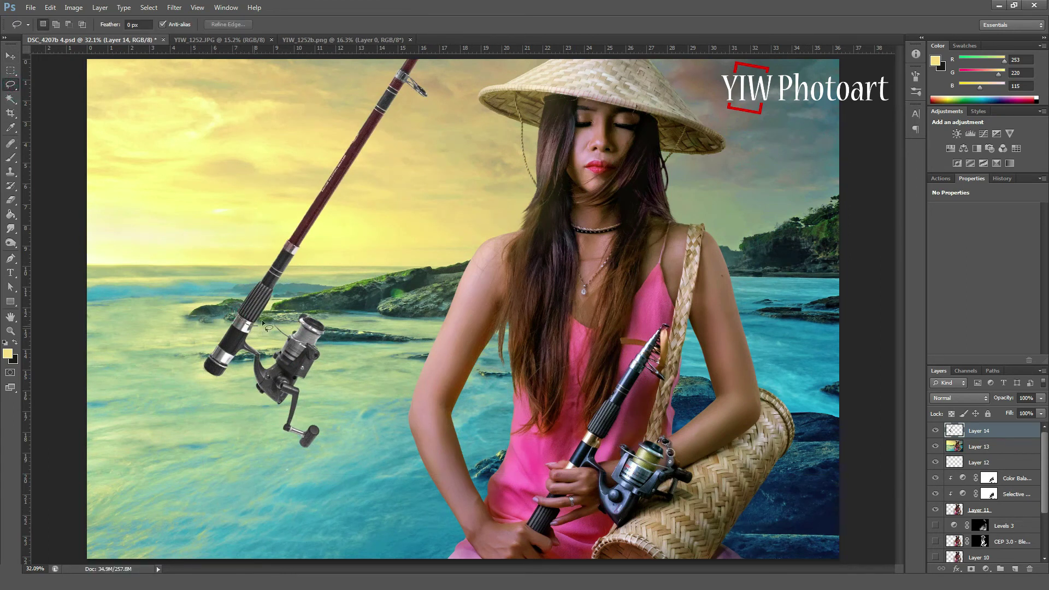
mouse_move(372, 437)
mouse_down()
mouse_move(200, 474)
mouse_move(168, 338)
mouse_move(222, 292)
mouse_up()
key(Delete)
key(ctrl+d)
- Move the trimmed rod back so that it continues from the held handle, and hide the transform controls
key(v)
mouse_move(329, 193)
mouse_down()
mouse_move(653, 273)
mouse_move(674, 303)
mouse_up()
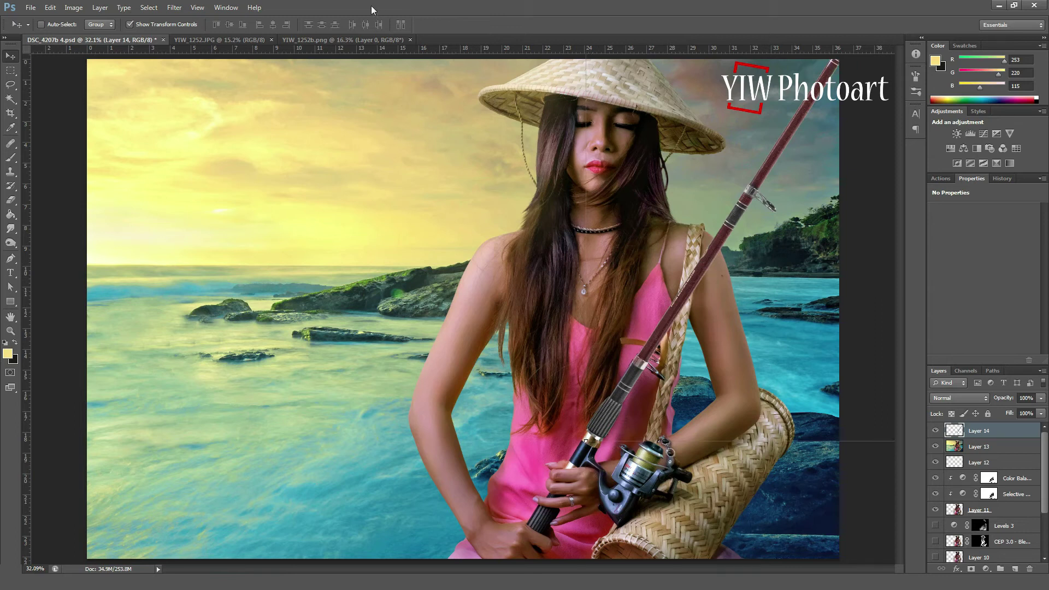
click(10, 199)
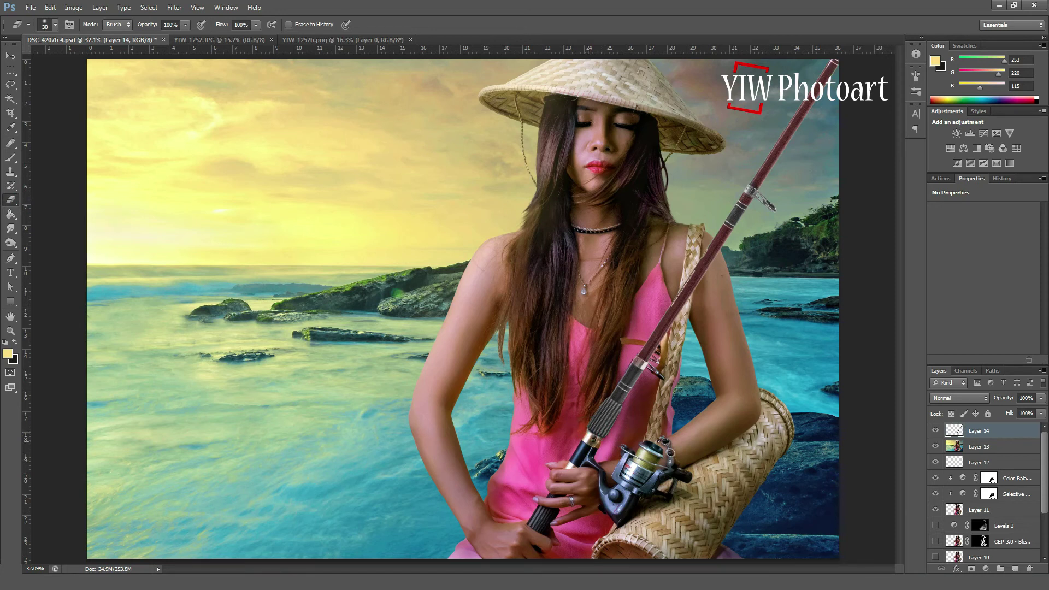
click(11, 56)
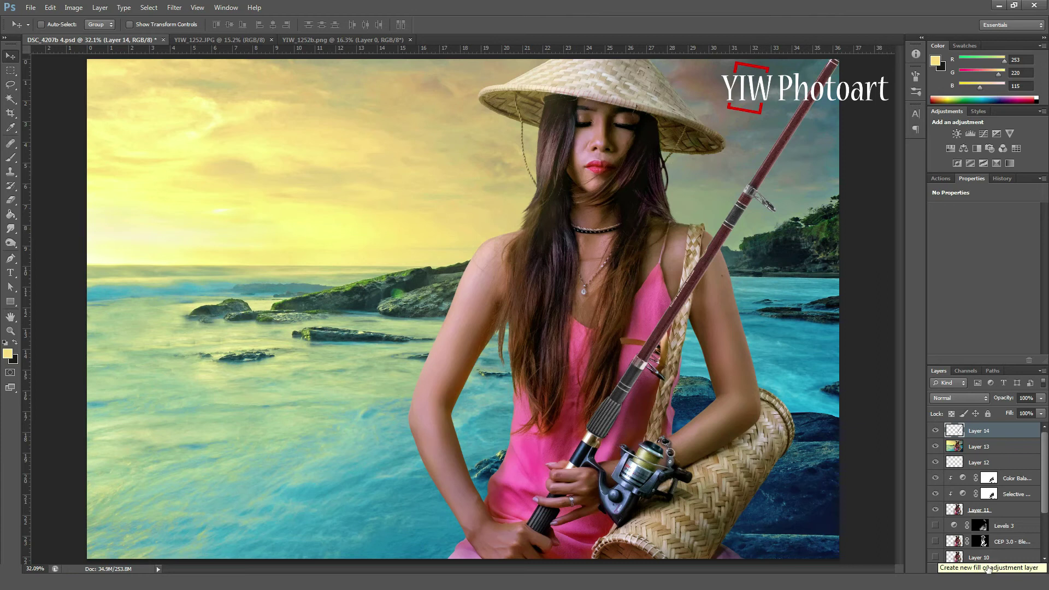
- Add a Levels adjustment clipped to the rod layer with black input 27 and white input 249, and compare it on and off
click(987, 569)
click(985, 381)
right_click(1013, 431)
click(997, 181)
drag(953, 293, 957, 293)
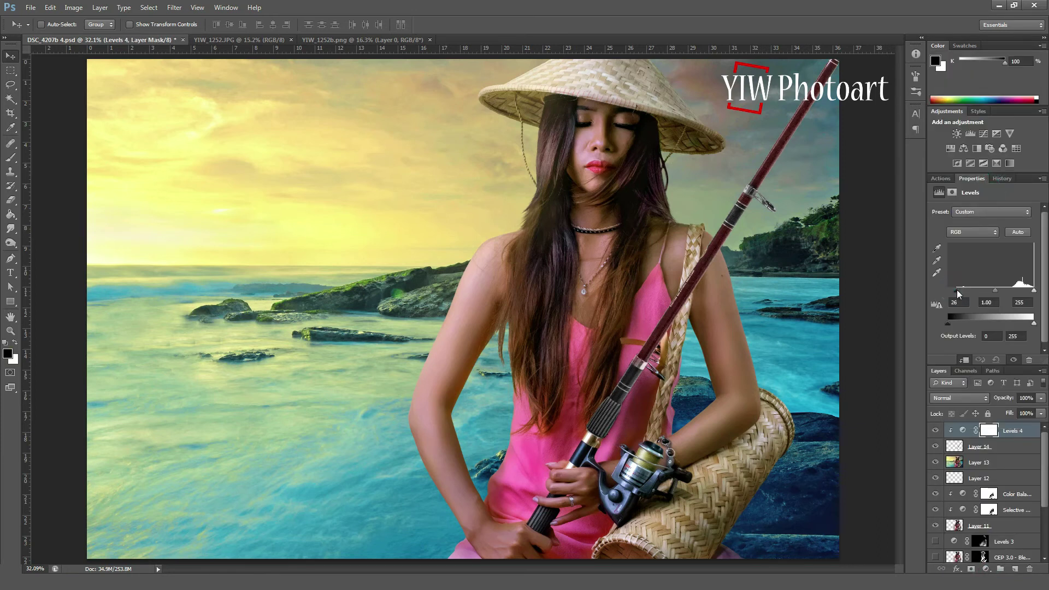
drag(1031, 291, 1031, 291)
drag(957, 292, 955, 293)
click(935, 431)
click(936, 432)
click(939, 448)
click(939, 449)
- Shrink the rod in Layer 14 slightly, realign its lower end with the held handle, hide the transform controls, and save
click(977, 447)
click(141, 25)
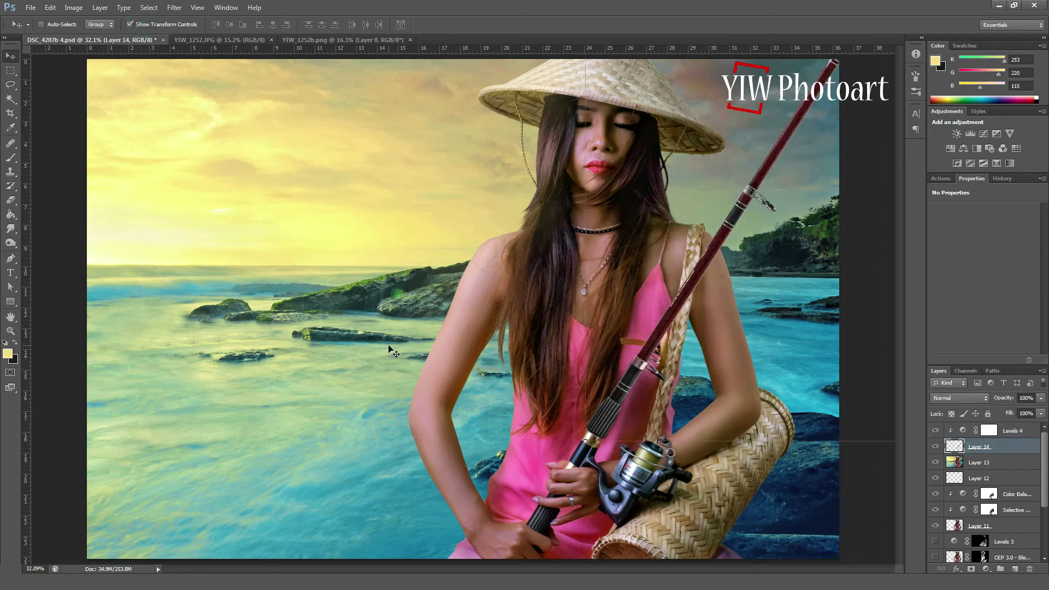
drag(587, 442, 628, 421)
click(549, 24)
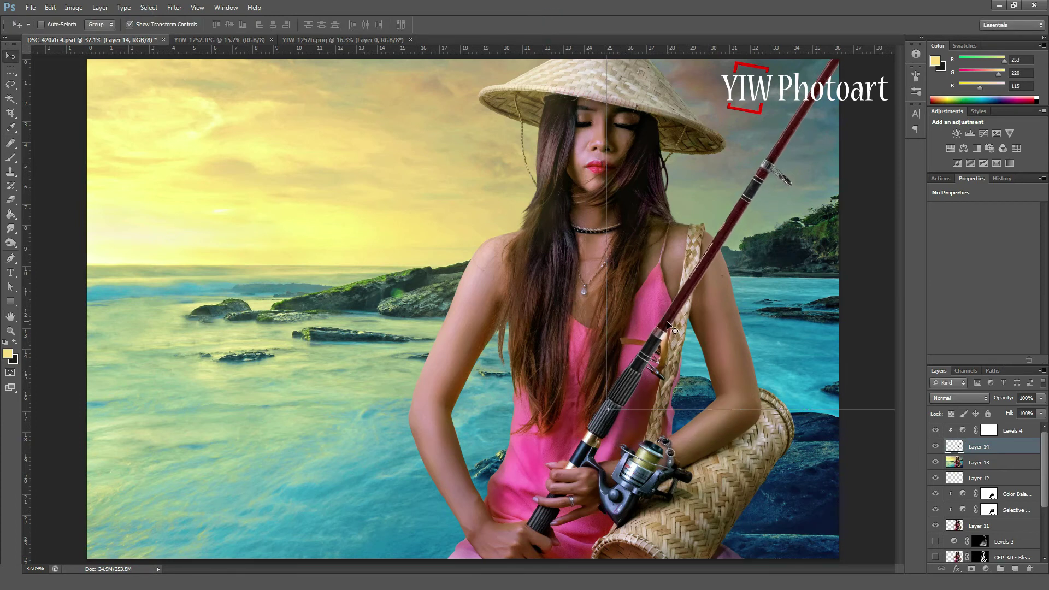
drag(669, 327, 664, 350)
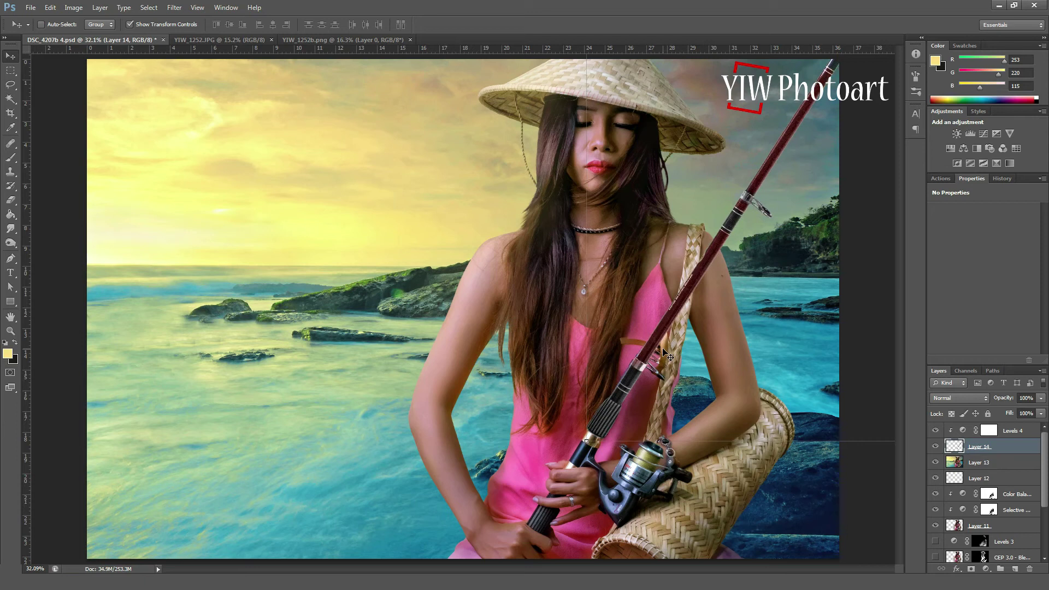
click(133, 23)
key(ctrl+s)
- Set the midtone input of Levels 4 to 0.89 to darken the rod, and compare the adjustment on and off
click(965, 431)
drag(994, 291, 998, 295)
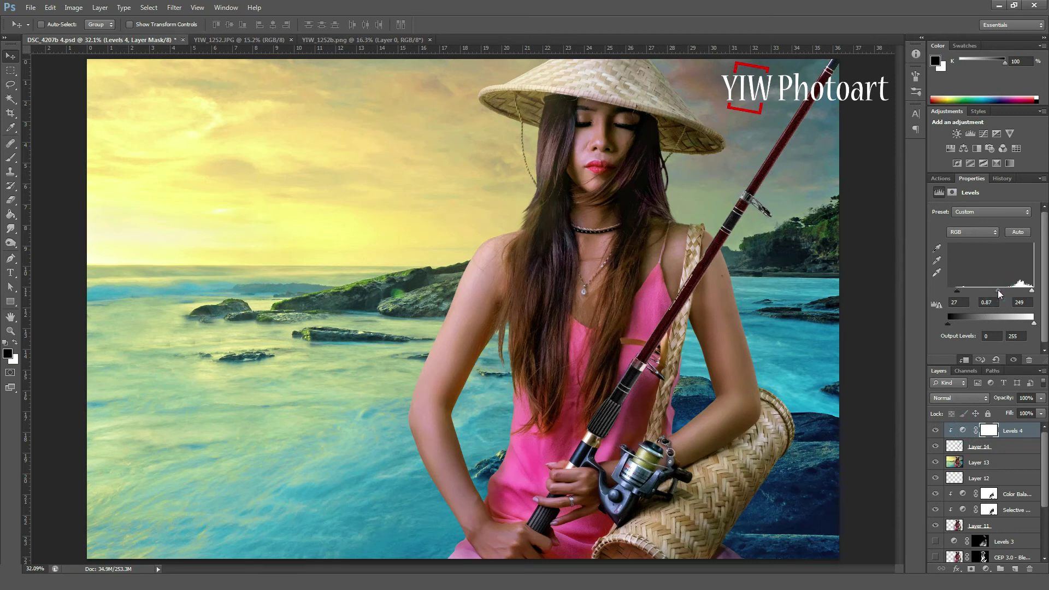
click(934, 430)
click(935, 430)
- Create a new layer between Layer 13 and the rod layer, and set up a brush at 100% opacity
click(1002, 464)
click(1014, 568)
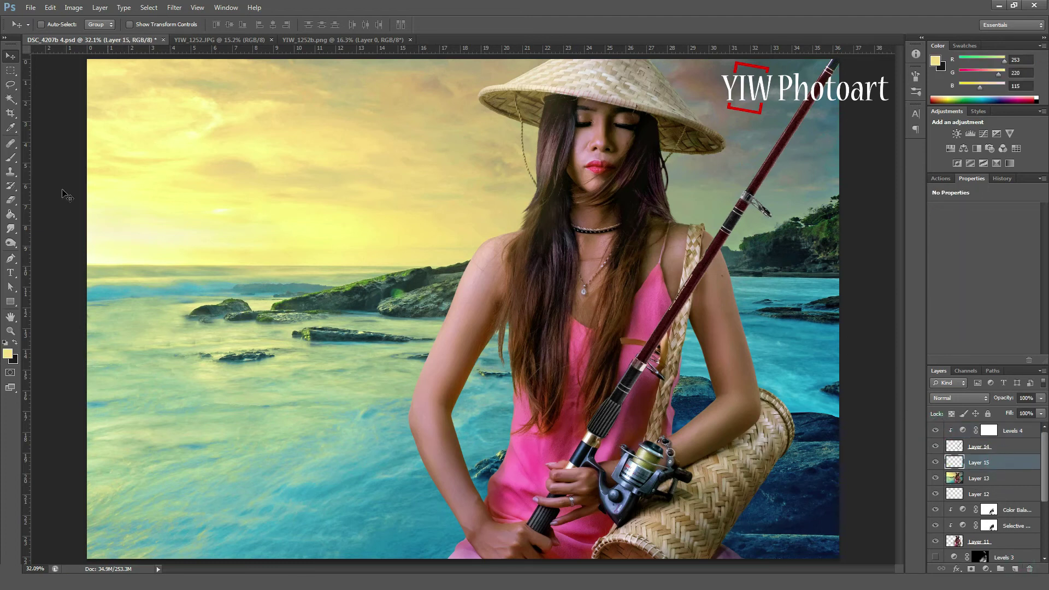
click(11, 158)
click(54, 25)
click(88, 134)
click(120, 85)
click(227, 24)
drag(229, 39, 295, 42)
click(433, 10)
- Draw a thin straight fishing line from the reel toward the rod tip with a 4 px brush in the spool's sampled colour
key(bracketleft)
key(bracketleft)
key(bracketleft)
key(bracketleft)
key(bracketleft)
key(bracketleft)
key(bracketleft)
key(bracketleft)
key(bracketleft)
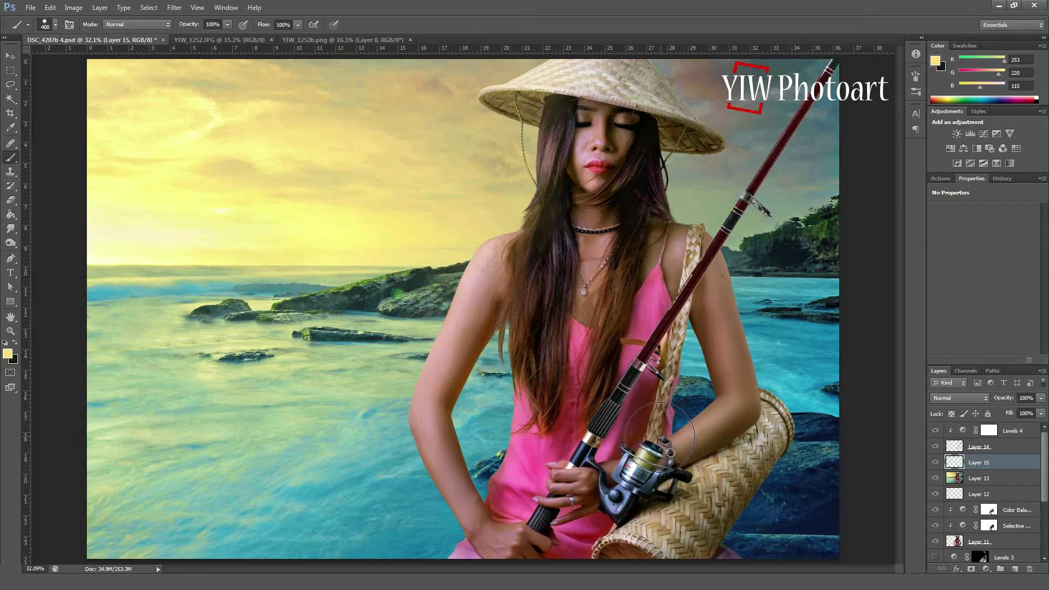
key(bracketleft)
key(bracketleft)
key(bracketleft)
key(bracketleft)
key(bracketleft)
key(bracketleft)
key(bracketleft)
key(bracketleft)
key(bracketleft)
key(bracketleft)
key(bracketleft)
key(bracketleft)
alt+click(650, 449)
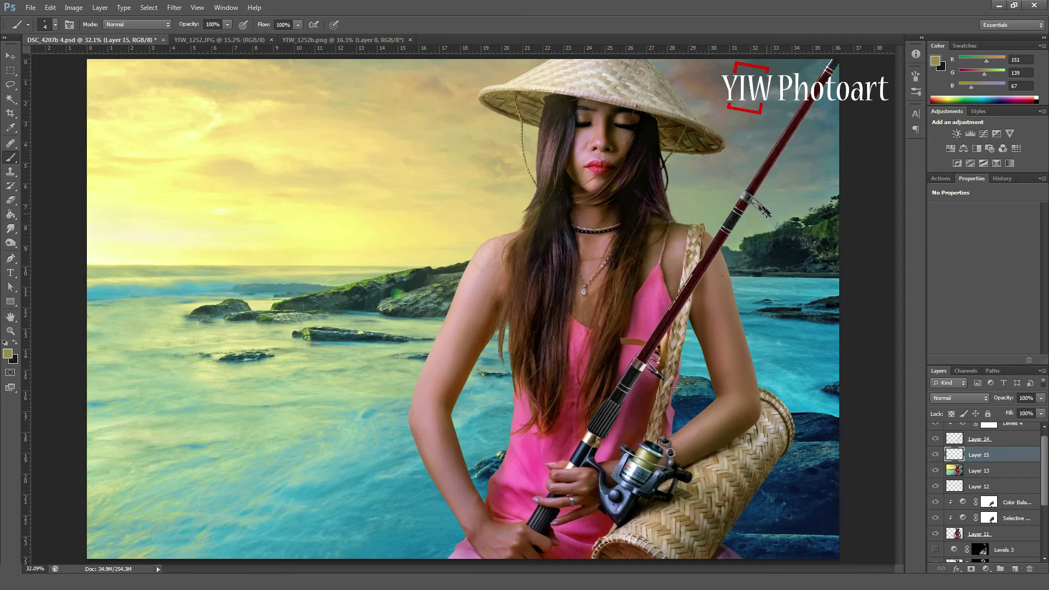
shift+click(847, 75)
- Add Bevel & Emboss to the fishing line layer with angle 132° and altitude 21°, slightly reduce its depth, and save
click(107, 10)
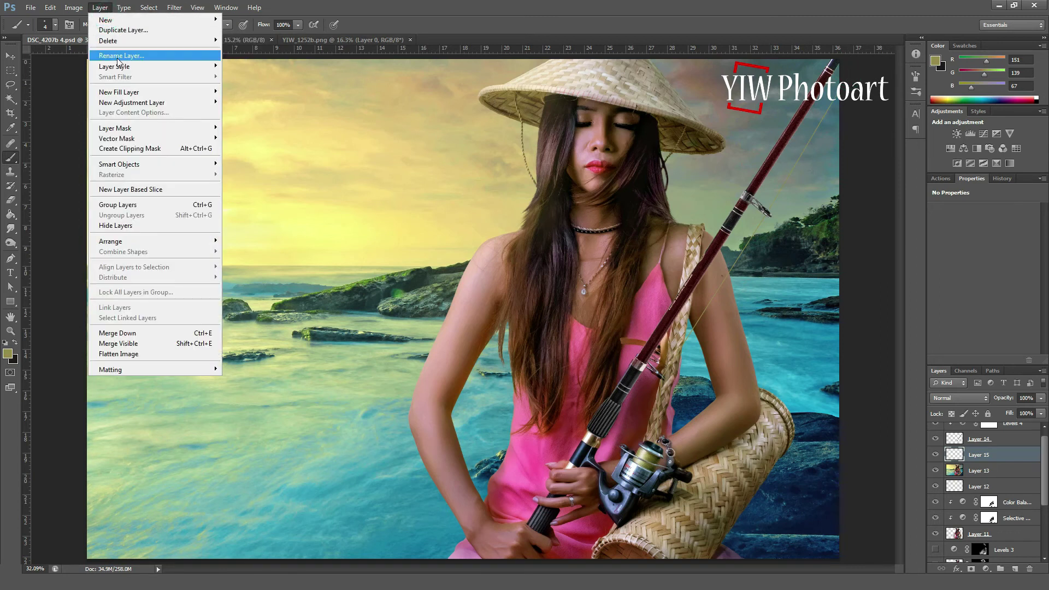
mouse_move(138, 68)
click(259, 82)
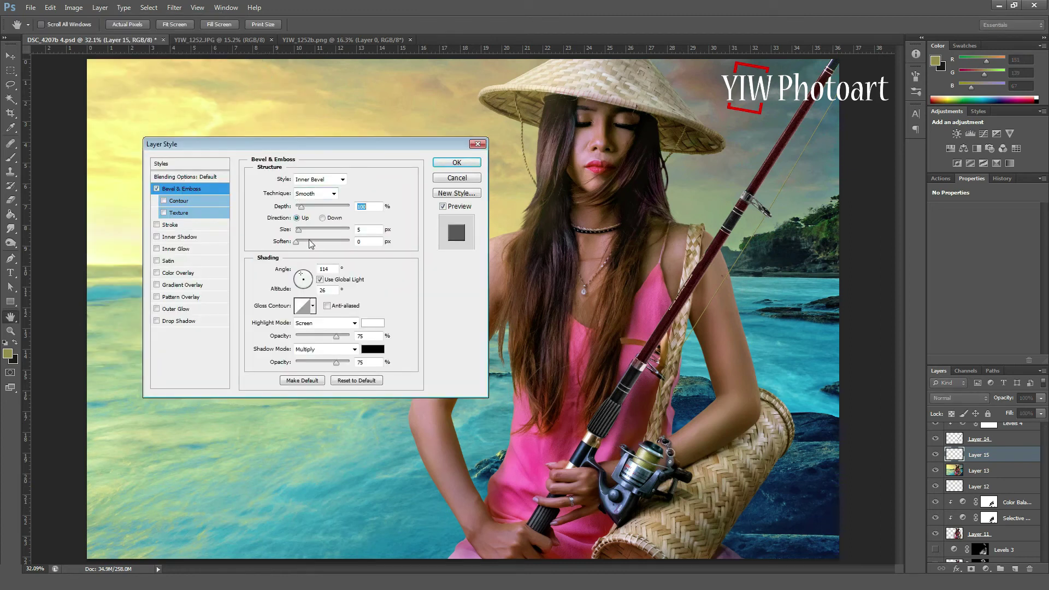
click(300, 278)
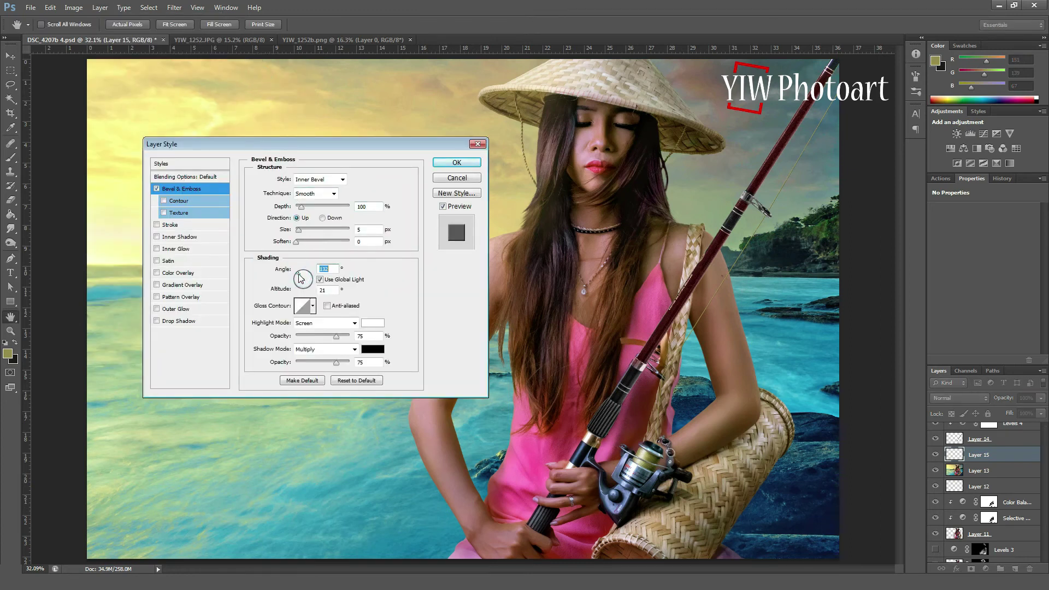
mouse_move(301, 206)
mouse_down()
mouse_move(316, 208)
mouse_move(286, 209)
mouse_move(299, 211)
mouse_up()
click(320, 281)
click(320, 281)
click(456, 163)
key(ctrl+s)
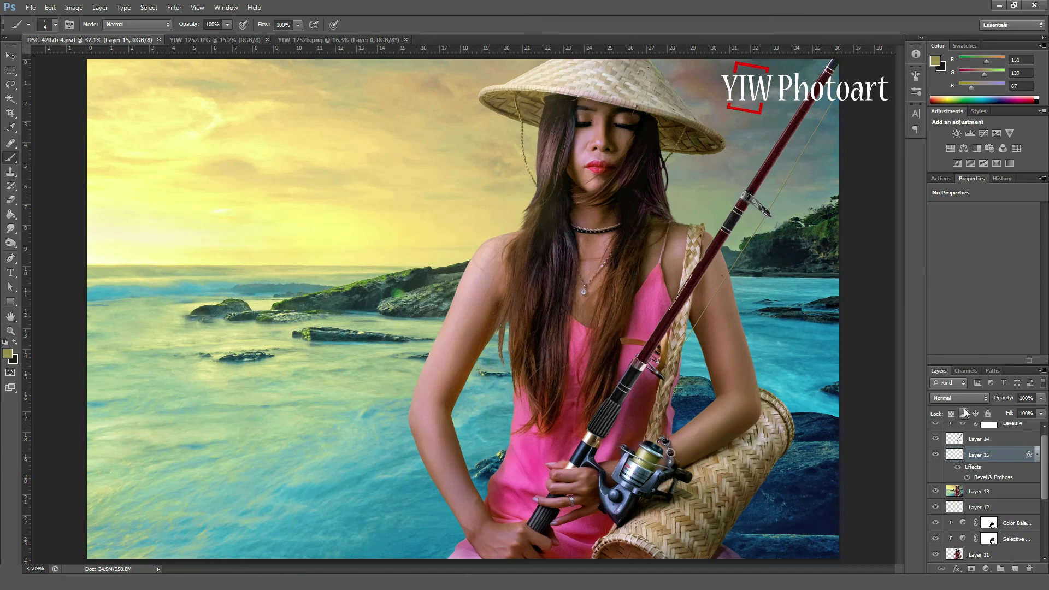
- Create a new empty layer above Levels 4
drag(1044, 446, 1045, 433)
click(989, 430)
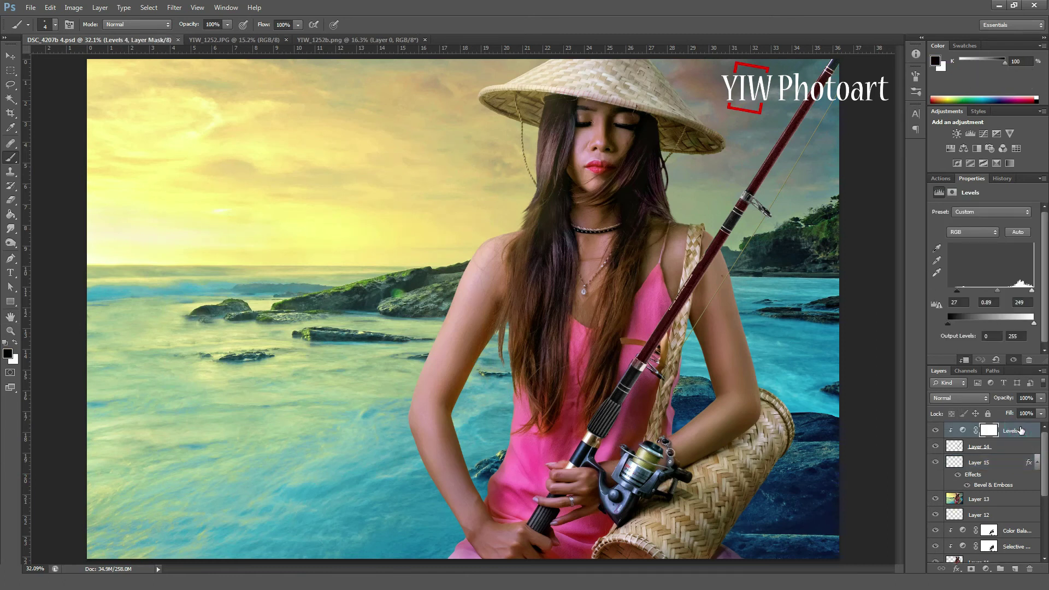
key(m)
click(1014, 568)
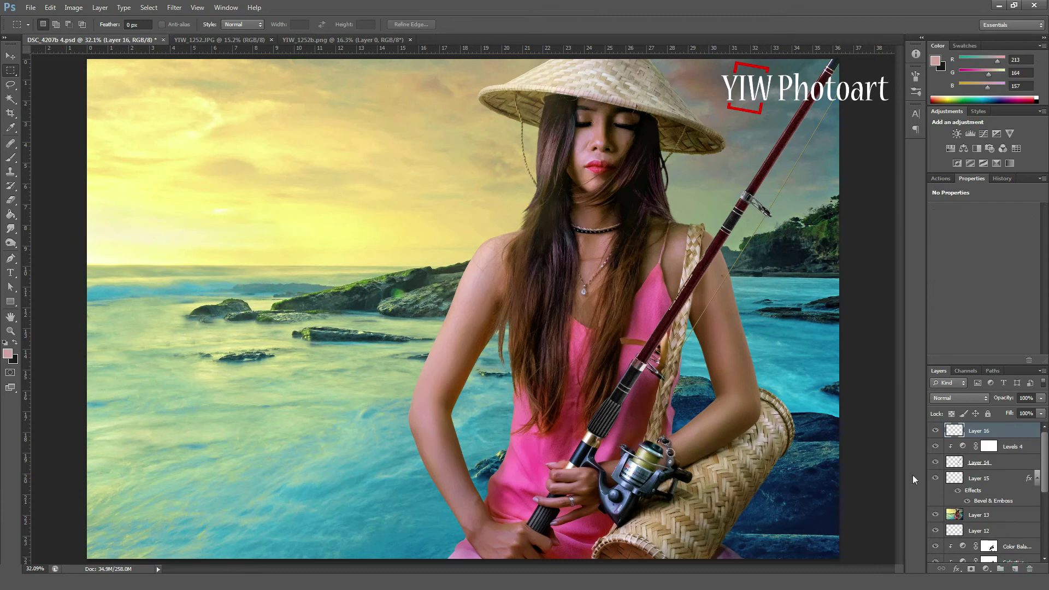
- Paint a faint glow in sampled sky yellow along the woman's sunlit side with a 600 px brush at 25% opacity, and compare the layer
click(10, 157)
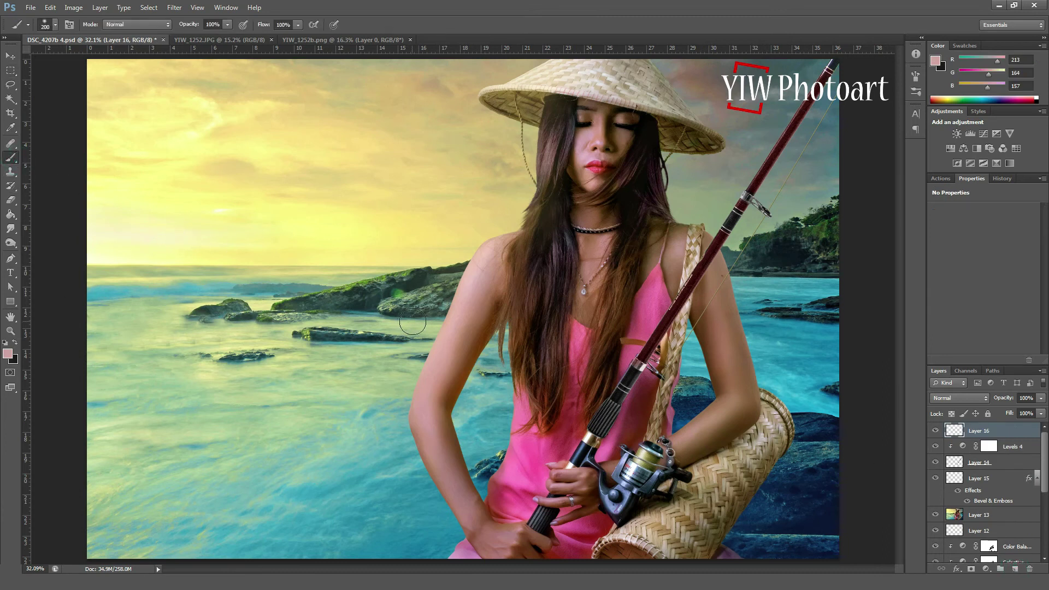
alt+click(498, 229)
key(bracketright)
key(bracketright)
key(bracketright)
key(bracketright)
key(bracketright)
click(185, 35)
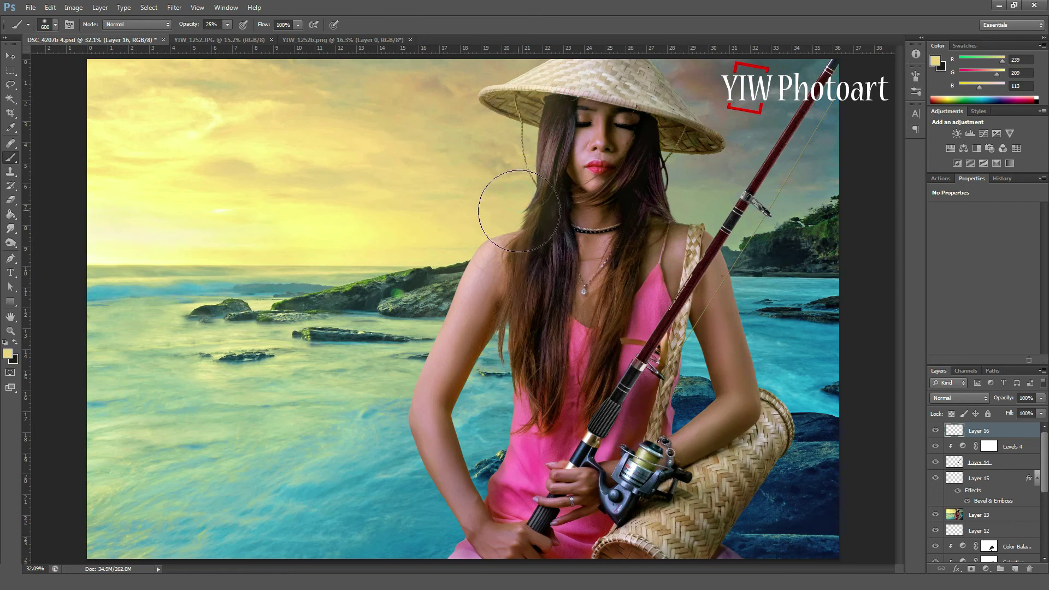
mouse_move(381, 308)
mouse_down()
mouse_move(432, 333)
mouse_move(399, 396)
mouse_move(442, 317)
mouse_move(483, 279)
mouse_move(486, 243)
mouse_move(465, 251)
mouse_move(504, 227)
mouse_move(433, 290)
mouse_move(345, 306)
mouse_move(382, 318)
mouse_move(419, 346)
mouse_move(420, 362)
mouse_move(496, 229)
mouse_move(445, 282)
mouse_move(413, 376)
mouse_move(430, 343)
mouse_move(406, 366)
mouse_move(441, 329)
mouse_move(487, 354)
mouse_move(481, 366)
mouse_move(501, 333)
mouse_move(484, 352)
mouse_up()
key(bracketleft)
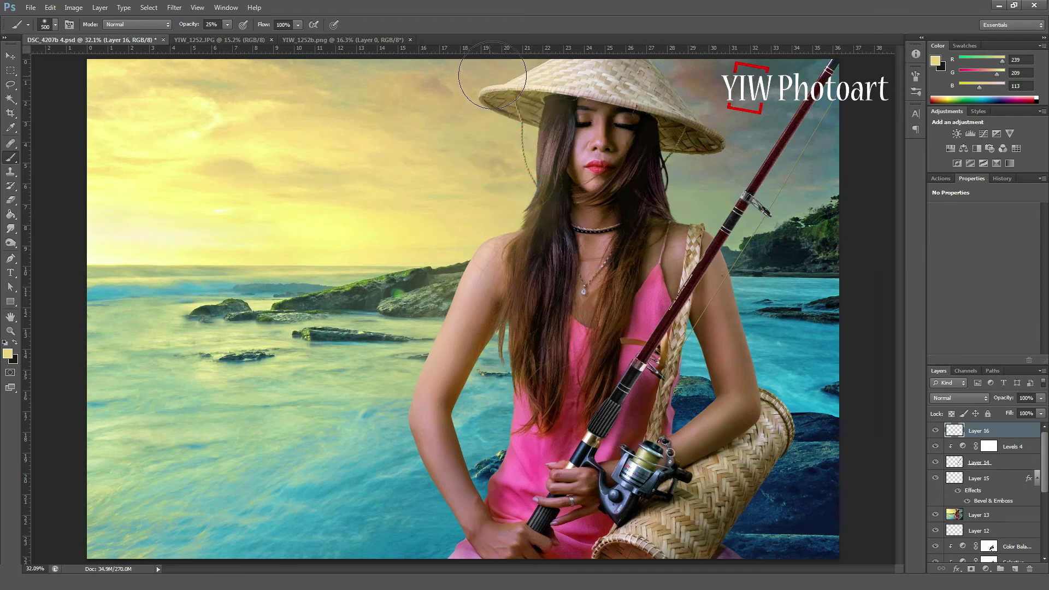
click(935, 430)
click(935, 430)
- Bring the flock of birds from DSC_0667.png into the DSC_4207b 4.psd composite as a new layer
click(11, 56)
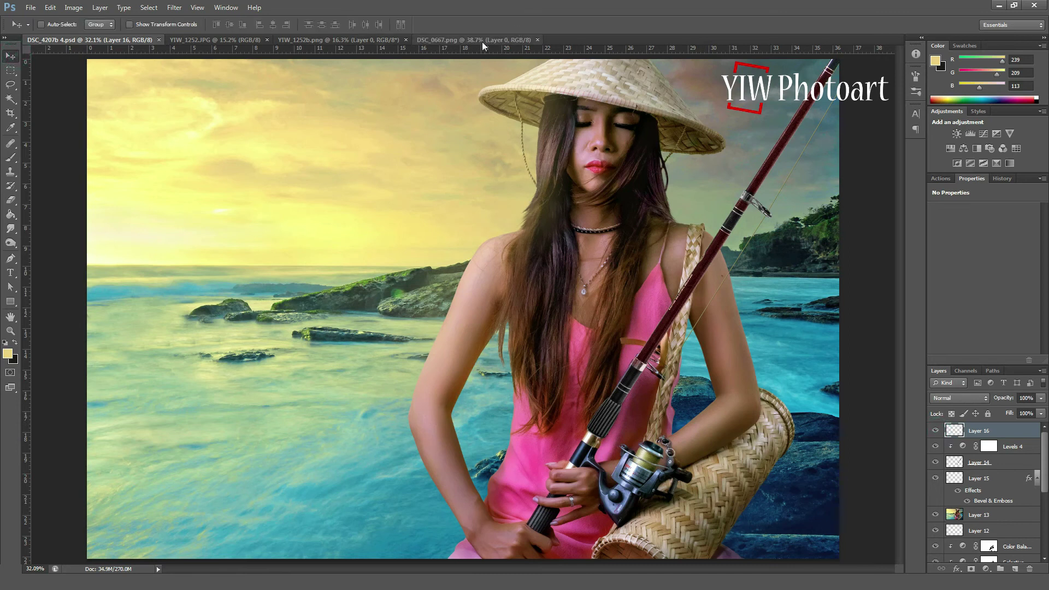
click(473, 39)
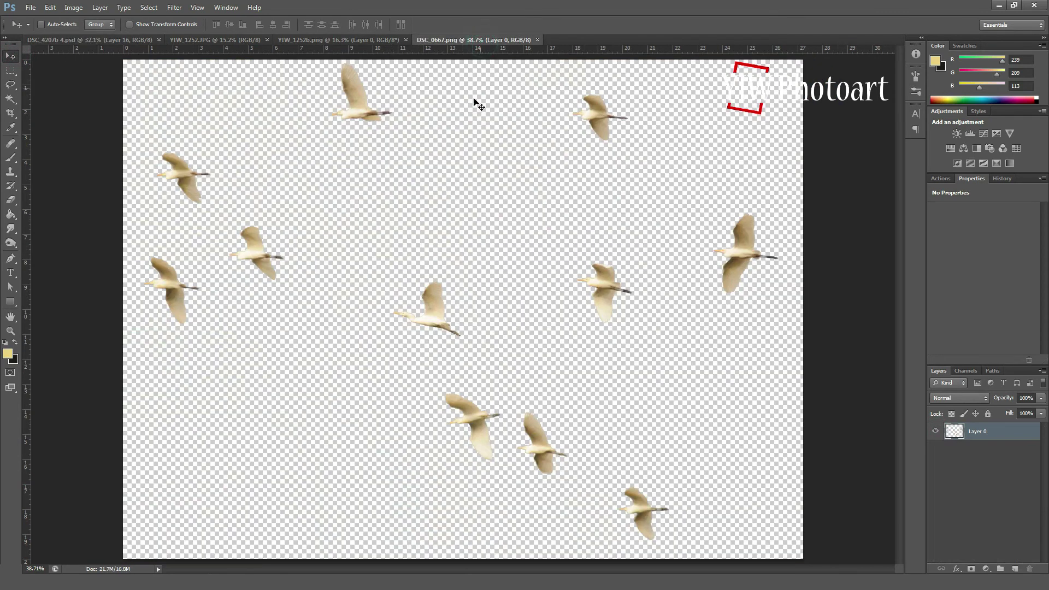
drag(369, 113, 273, 151)
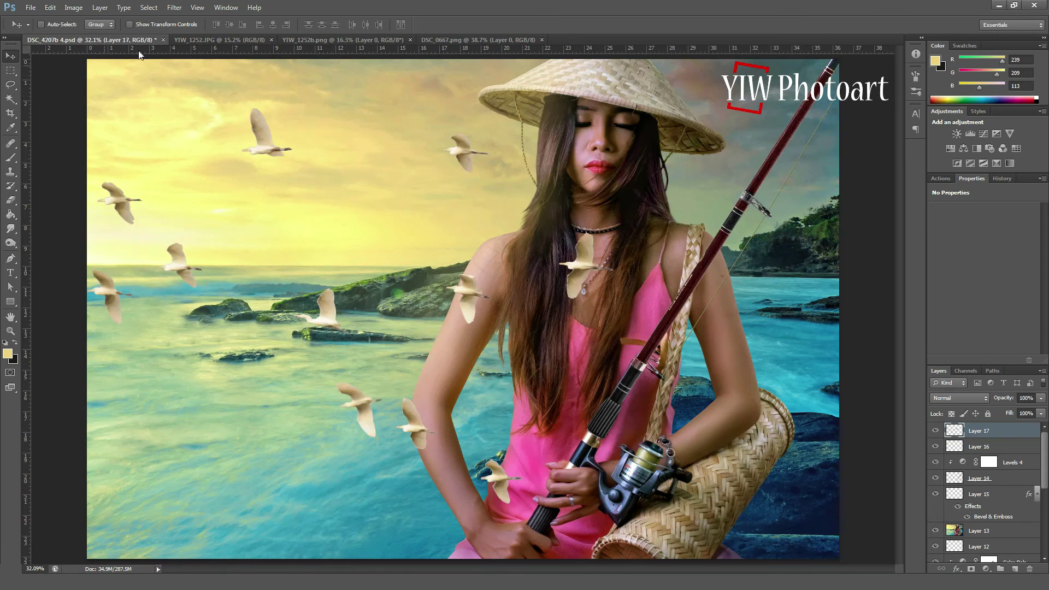
- Scale the birds layer to about 26%, rotate it 4.34°, place it in the yellow sky above the horizon, and apply
click(161, 25)
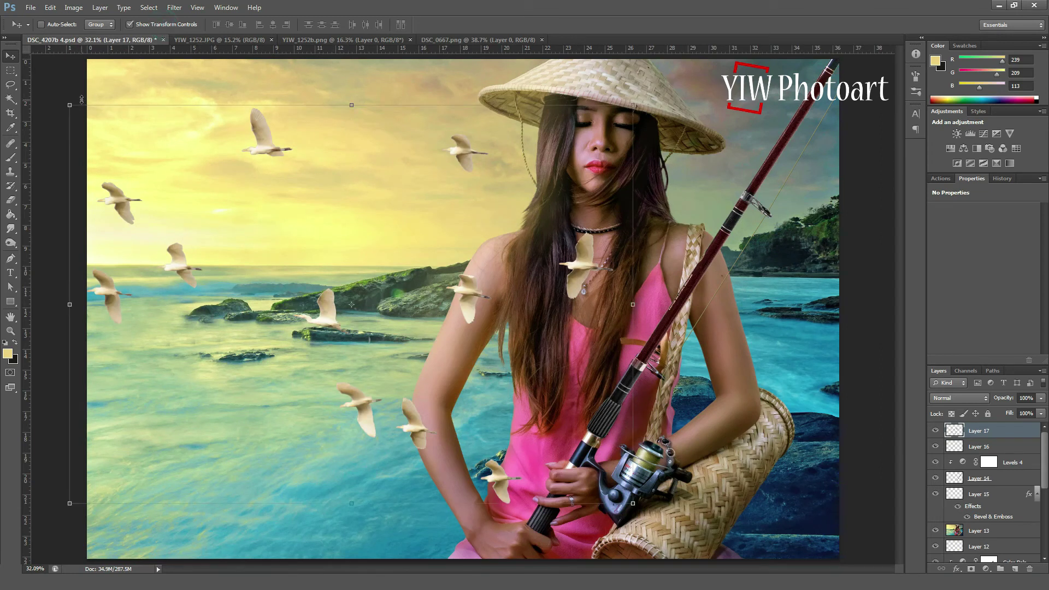
drag(69, 106, 440, 367)
drag(577, 383, 290, 111)
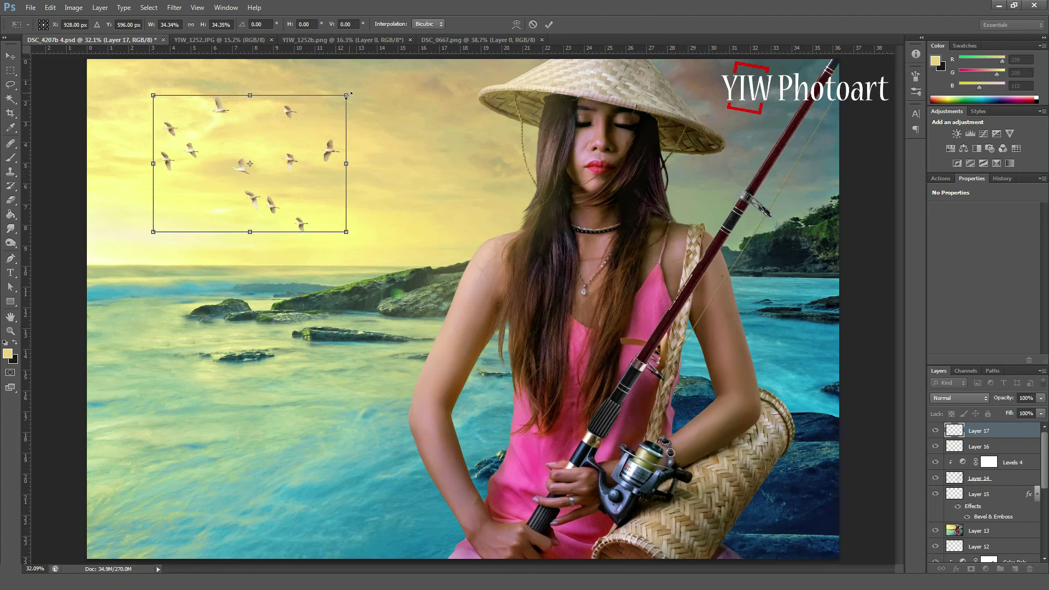
drag(347, 96, 315, 125)
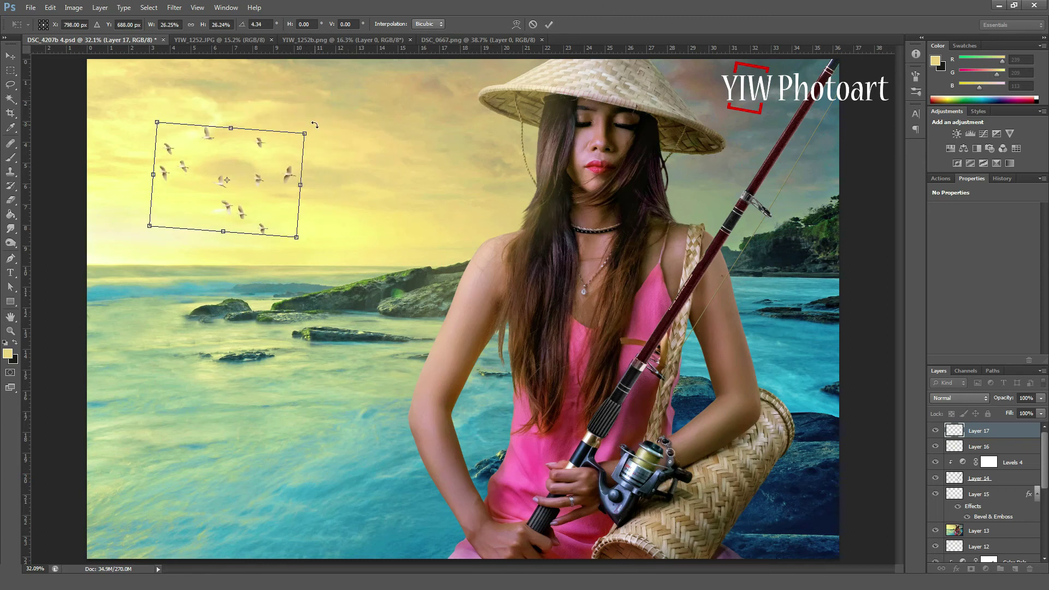
click(549, 24)
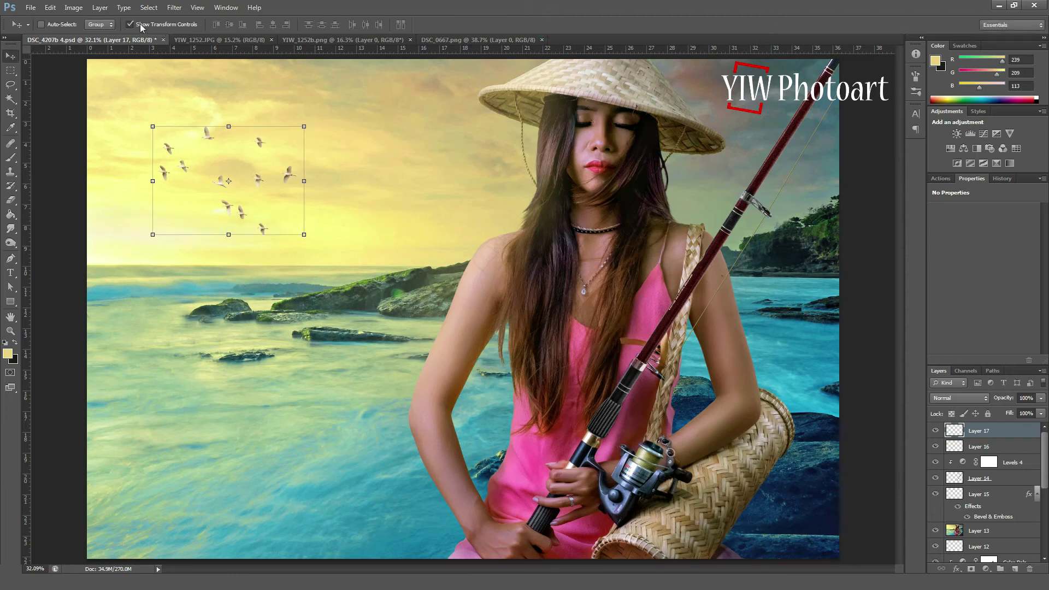
- Scale the birds layer down to about 90%, apply the transform, and hide the transform controls
click(143, 24)
drag(305, 235, 288, 223)
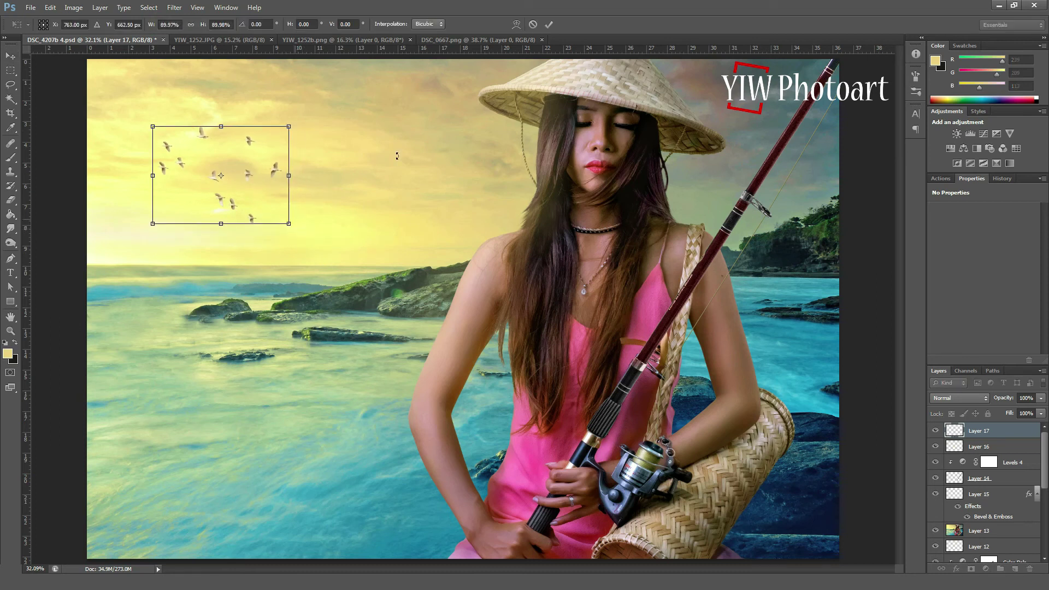
click(549, 24)
click(137, 26)
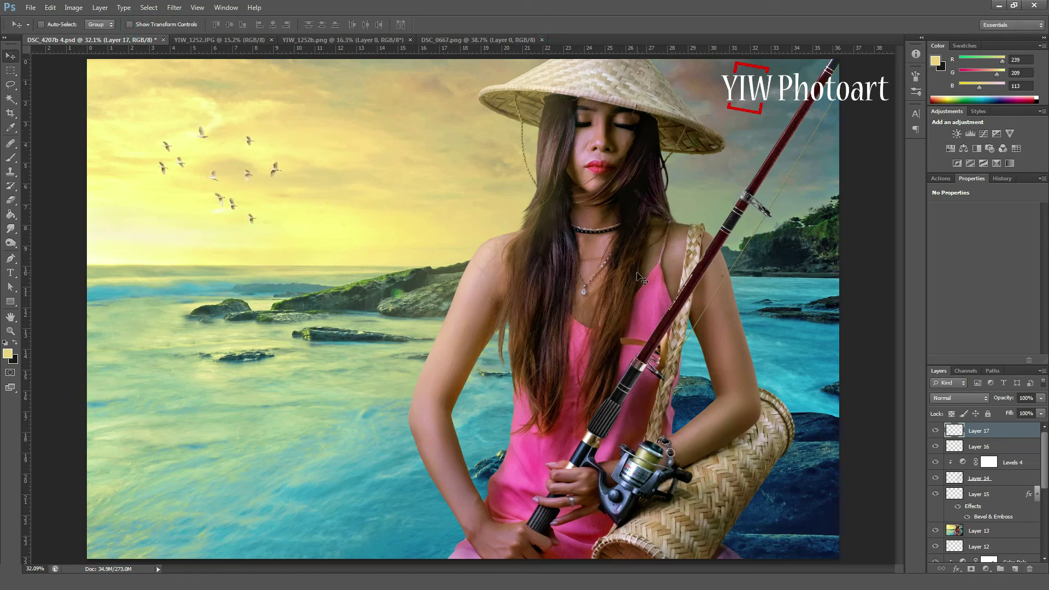
- Add a Color Balance adjustment clipped to the birds layer, with midtones at Cyan-Red +5 and Yellow-Blue -28
click(986, 568)
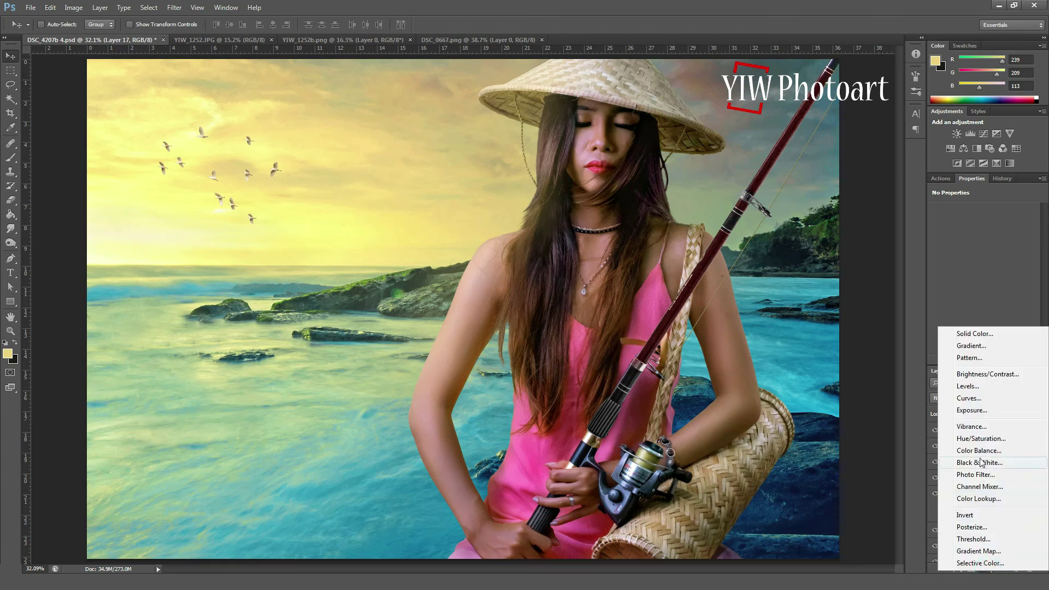
click(978, 445)
right_click(1008, 432)
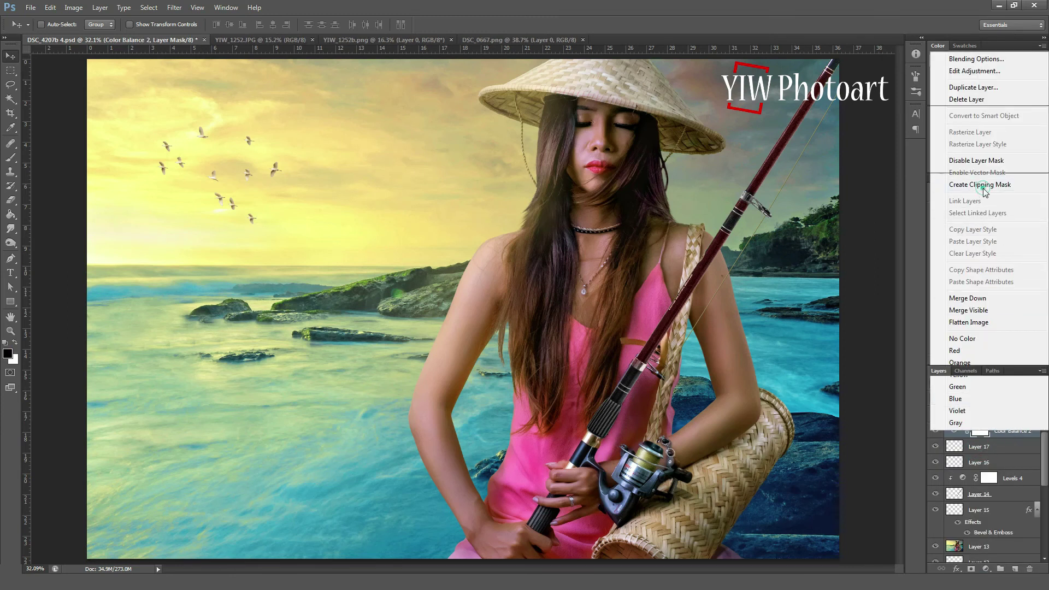
click(981, 185)
drag(965, 274, 963, 274)
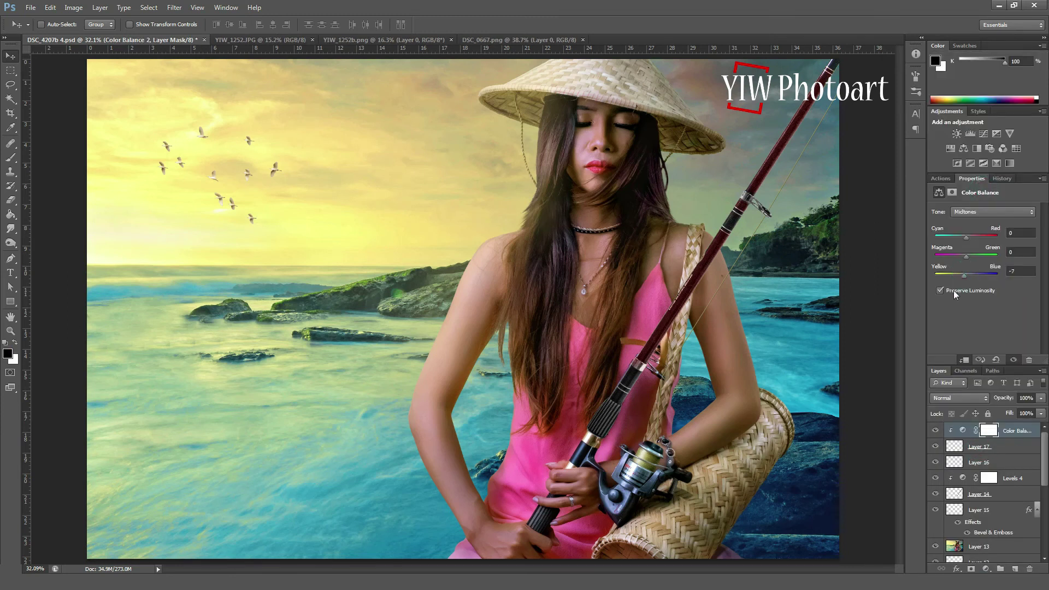
click(967, 237)
- On a new layer, paint a faint haze in sampled pale sky yellow over the birds with a 700–900 px brush at 16% opacity
click(1014, 569)
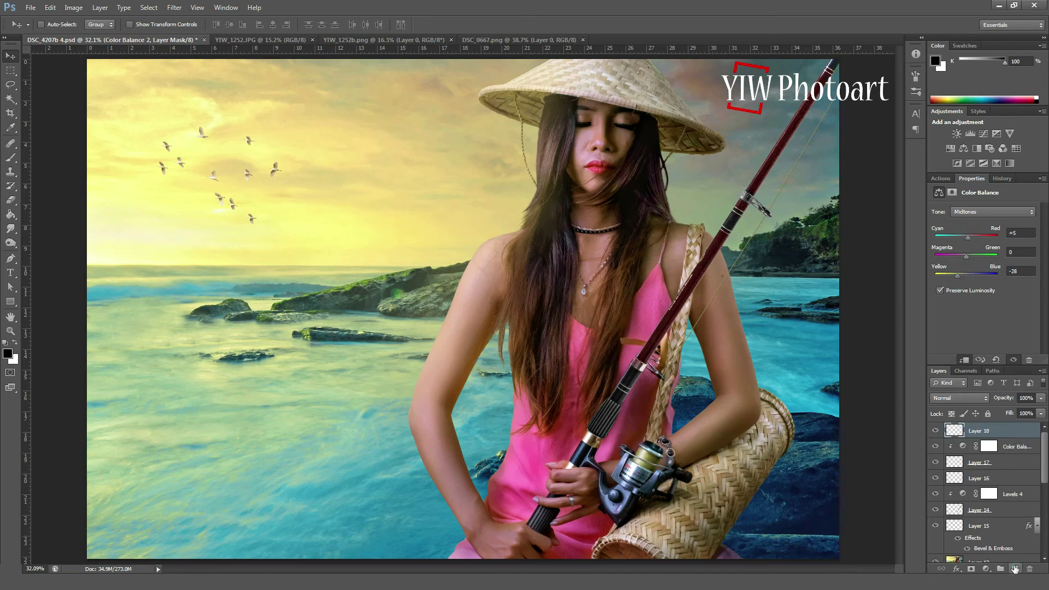
click(11, 157)
drag(227, 25, 224, 38)
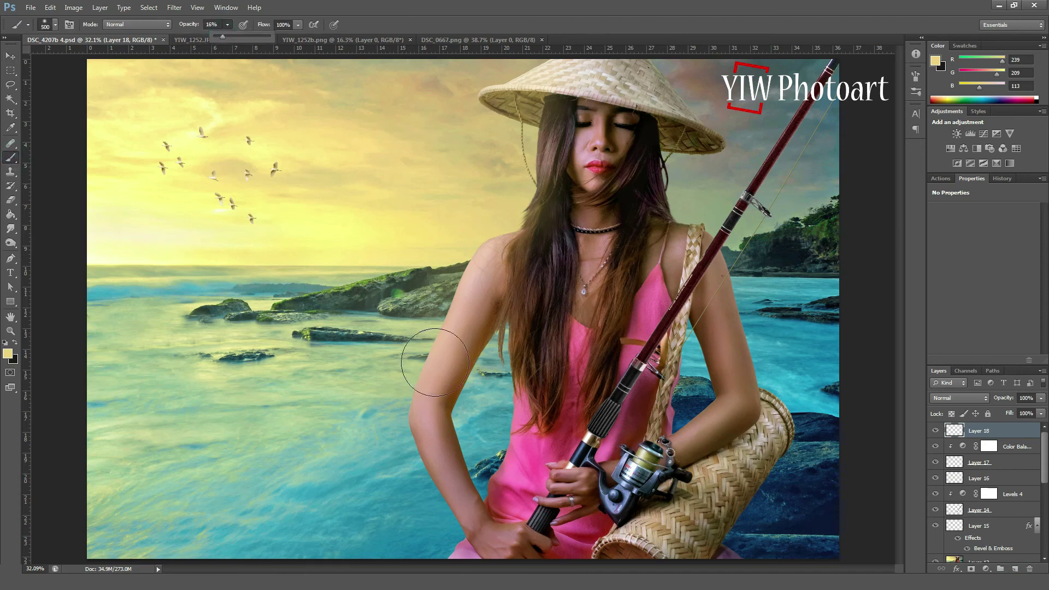
alt+click(139, 230)
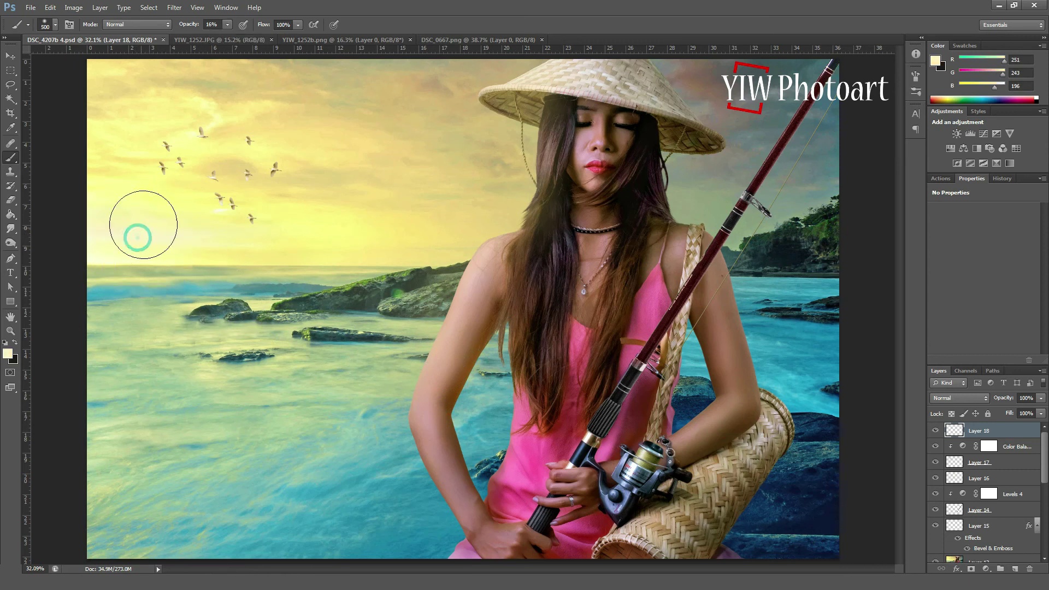
key(bracketright)
key(bracketright)
key(bracketright)
key(bracketright)
alt+click(168, 159)
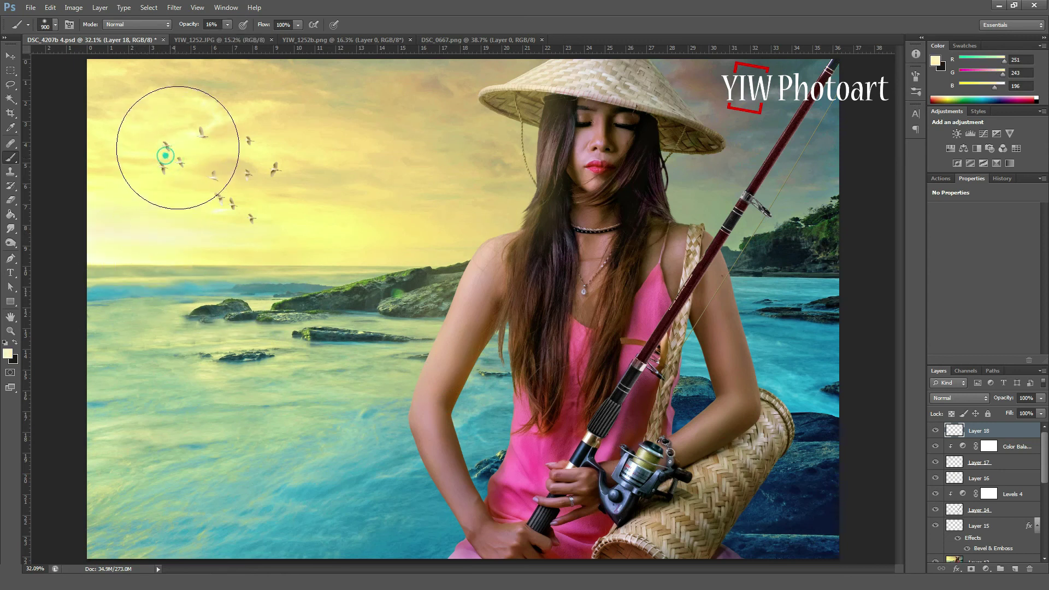
click(232, 173)
key(bracketleft)
key(bracketleft)
click(261, 164)
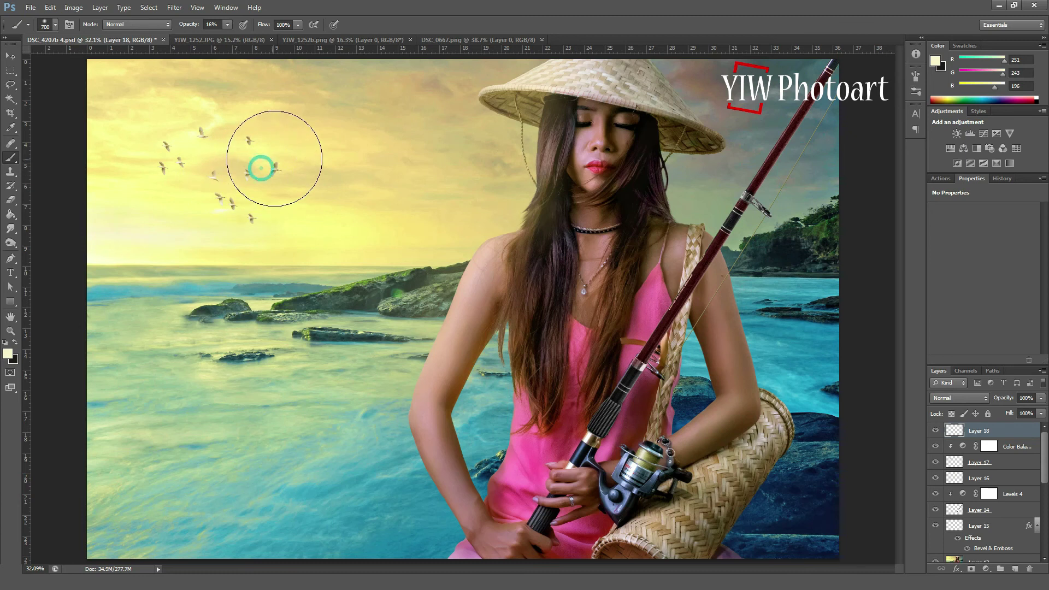
click(241, 204)
click(154, 150)
click(201, 131)
click(299, 171)
click(241, 210)
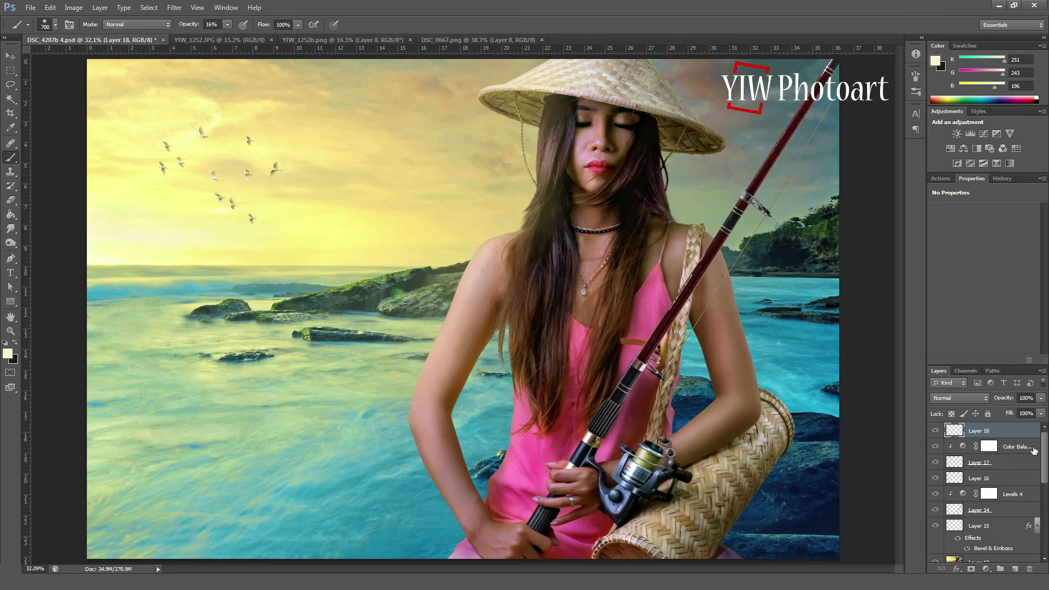
- Lower the opacity of the birds layer, Layer 17, to 73% and save the document
click(1013, 465)
click(1042, 402)
drag(1040, 410, 1034, 413)
click(1026, 409)
key(ctrl+s)
- Create a new layer above Layer 18, reduce the brush to 35 px, and sample the pinkish skin tone beside the woman's nose
click(983, 430)
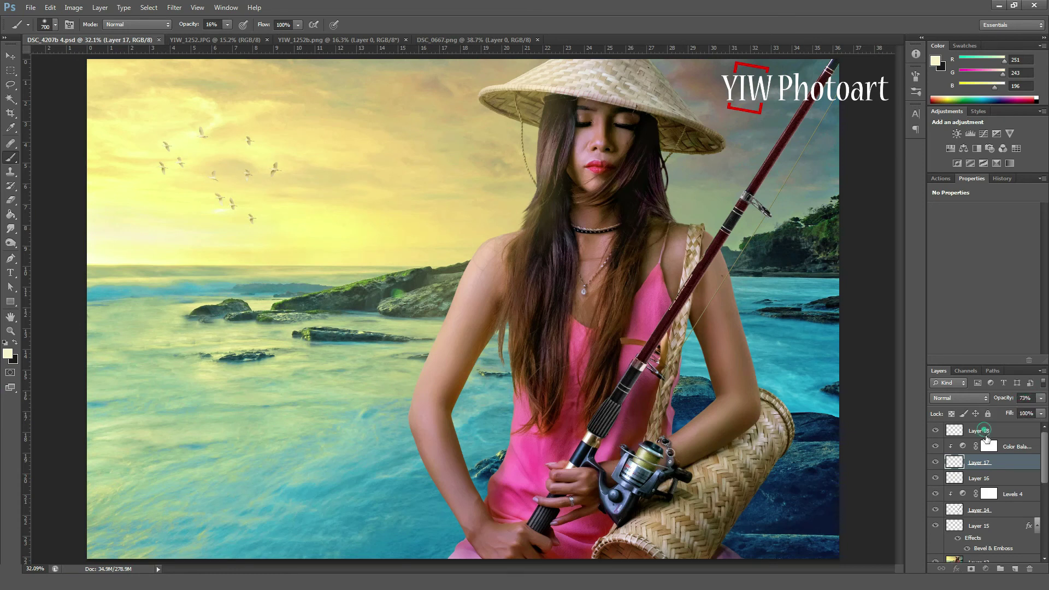
click(1015, 568)
click(197, 8)
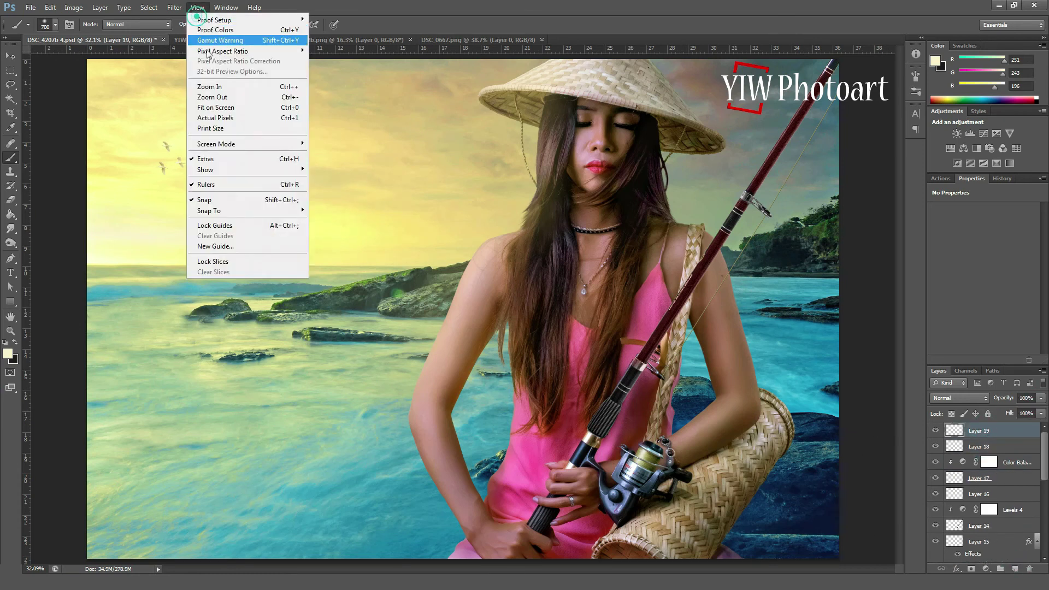
click(209, 87)
click(197, 8)
click(209, 86)
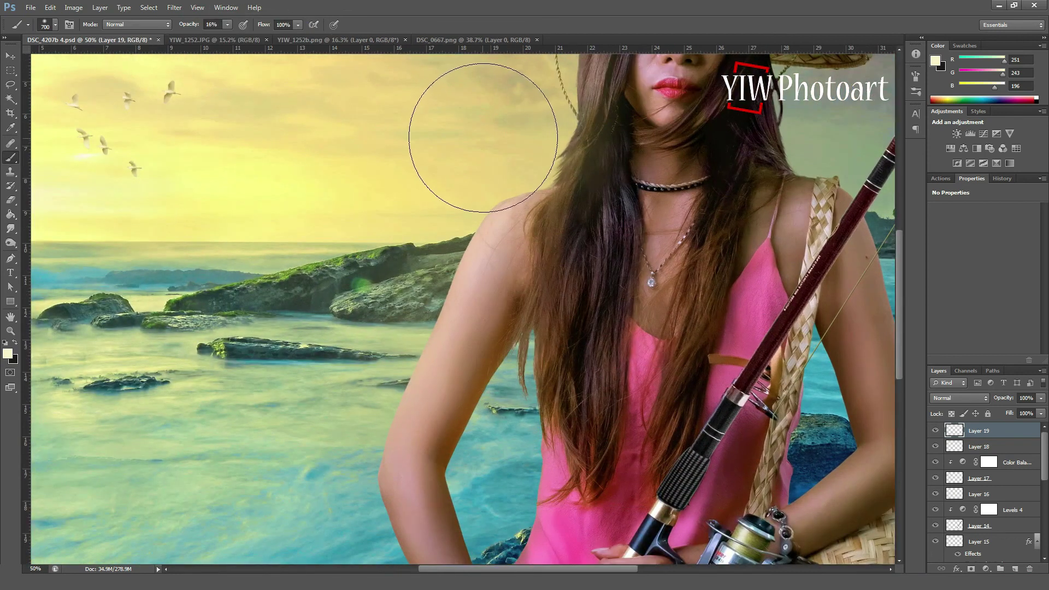
drag(485, 163, 445, 325)
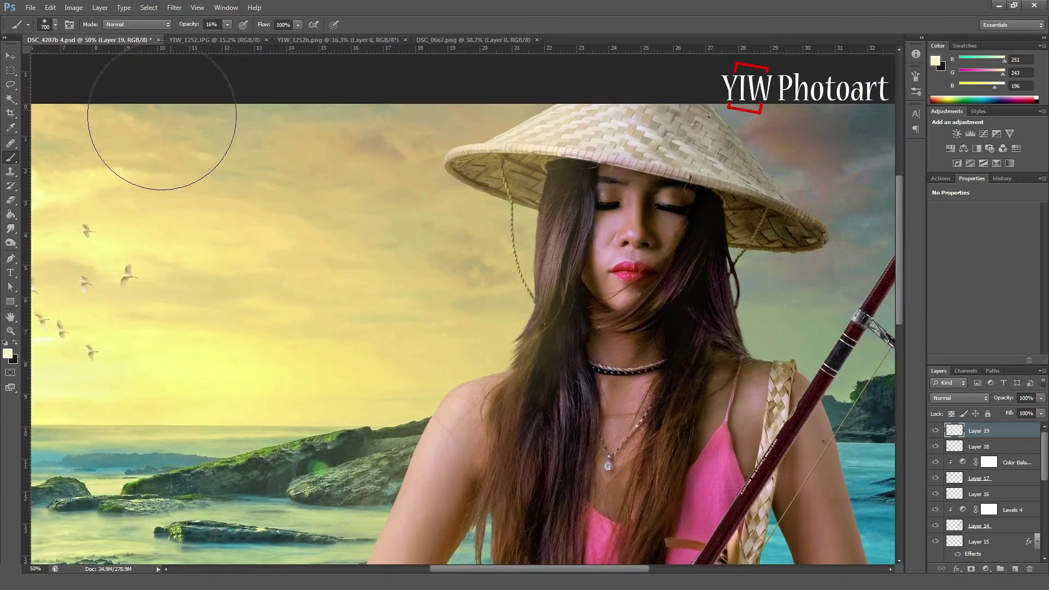
key(bracketleft)
key(bracketleft)
key(bracketleft)
key(bracketleft)
key(bracketleft)
key(bracketleft)
key(bracketleft)
alt+click(610, 230)
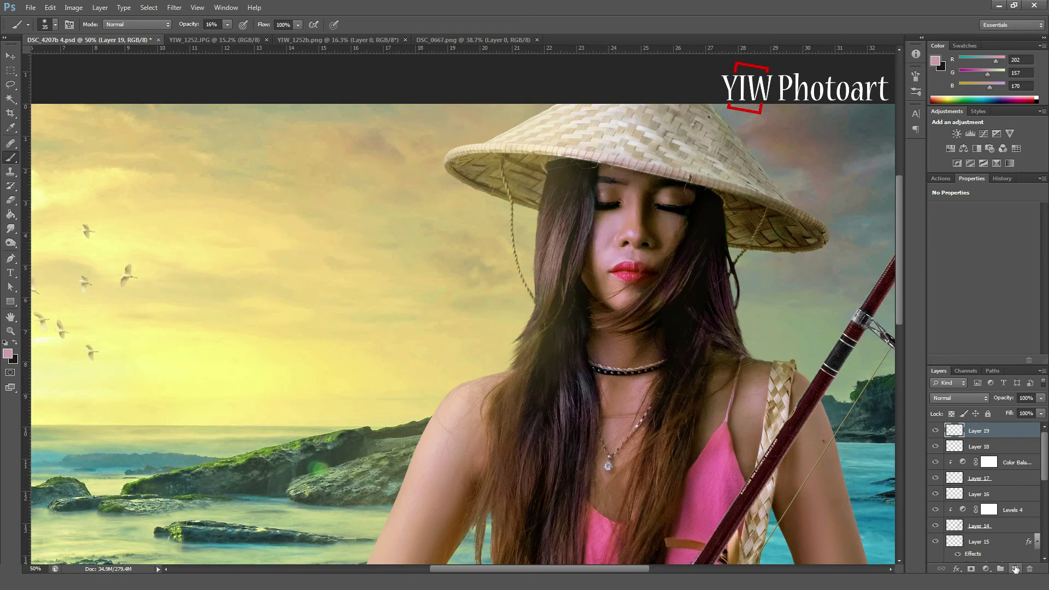
- Add another new layer in Overlay blend mode and set the foreground colour to the tan #d19f70
click(1014, 569)
click(983, 398)
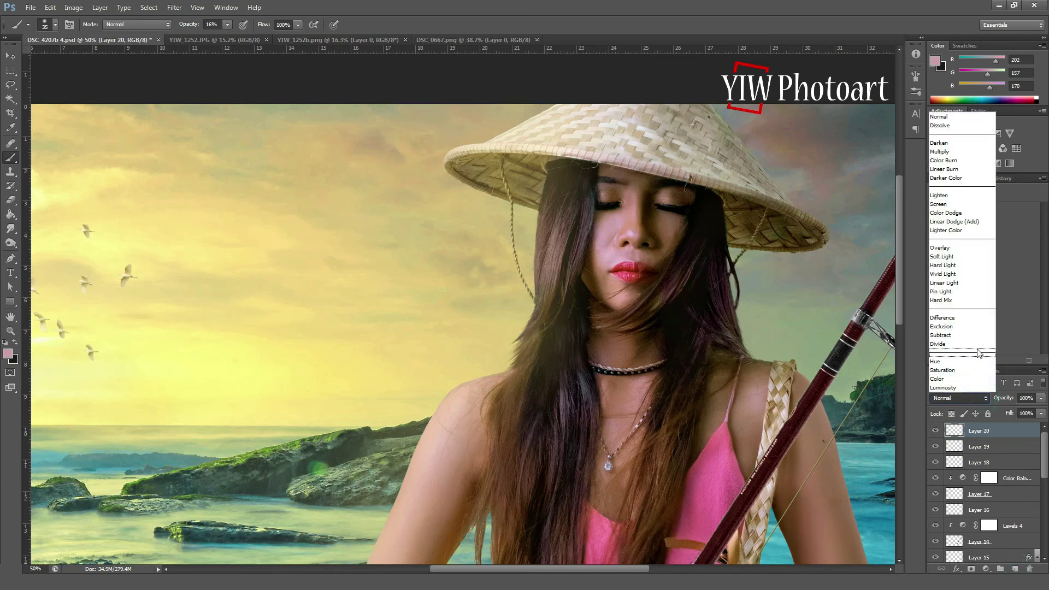
click(961, 247)
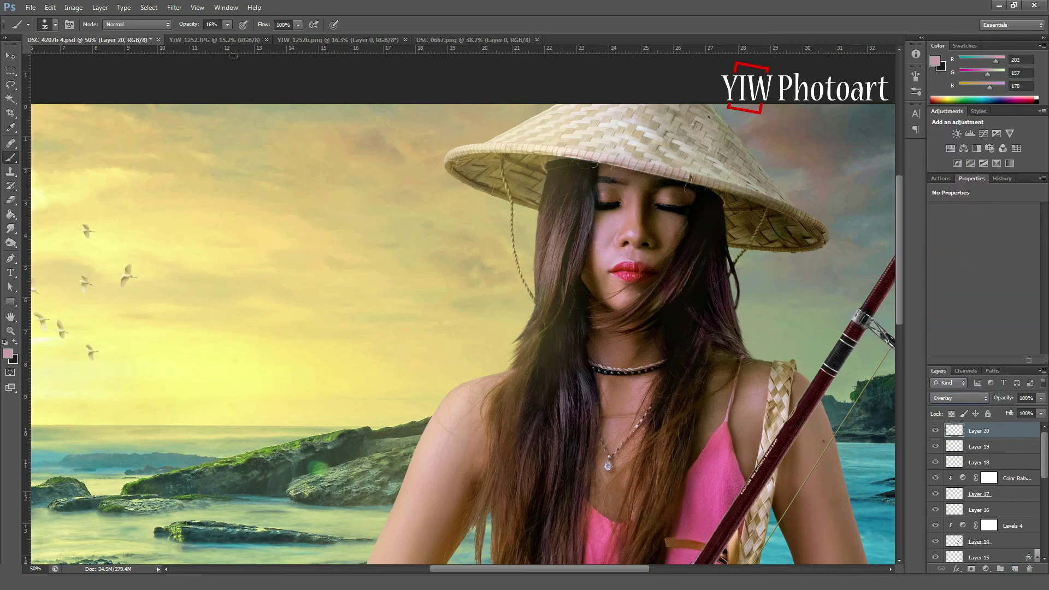
click(7, 353)
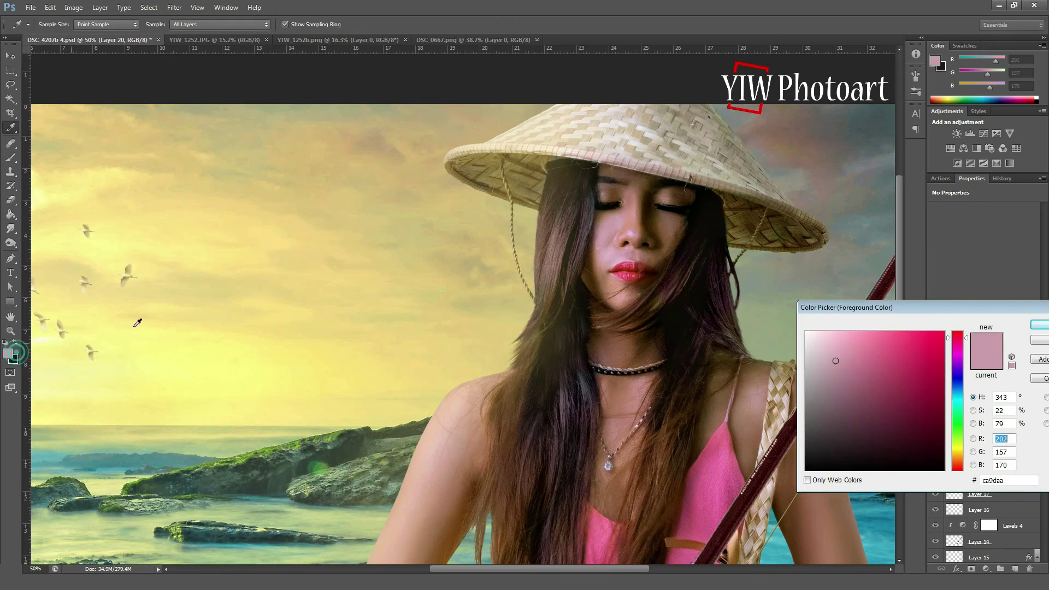
click(611, 194)
click(868, 354)
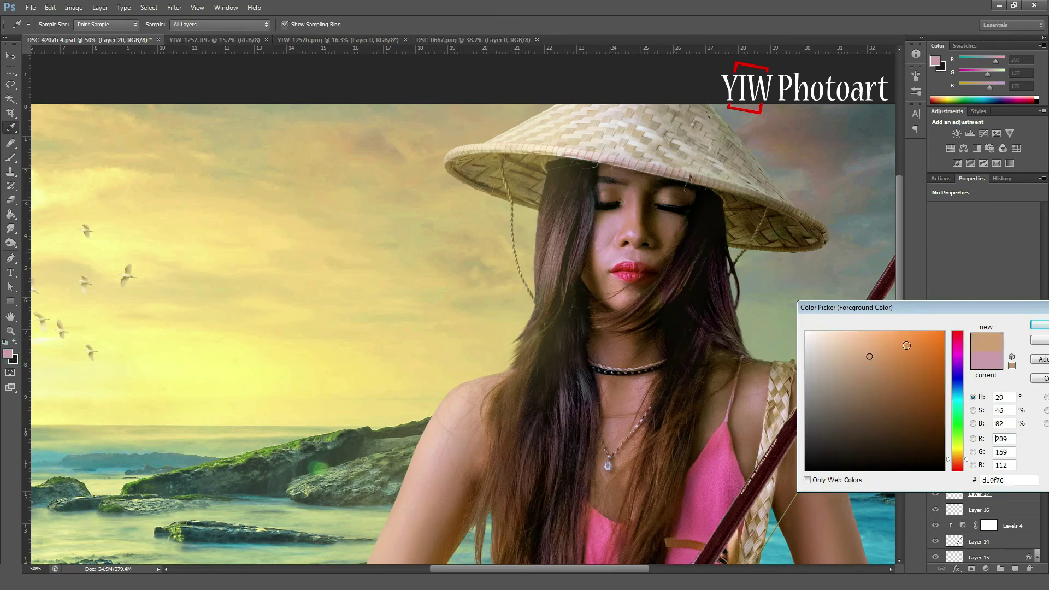
click(1042, 326)
- Paint warm tan eyeshadow over both of the woman's closed eyelids with the 35 px brush at 16% opacity
click(603, 192)
click(602, 194)
click(606, 198)
drag(675, 199, 656, 200)
click(666, 200)
click(667, 196)
click(603, 197)
click(607, 202)
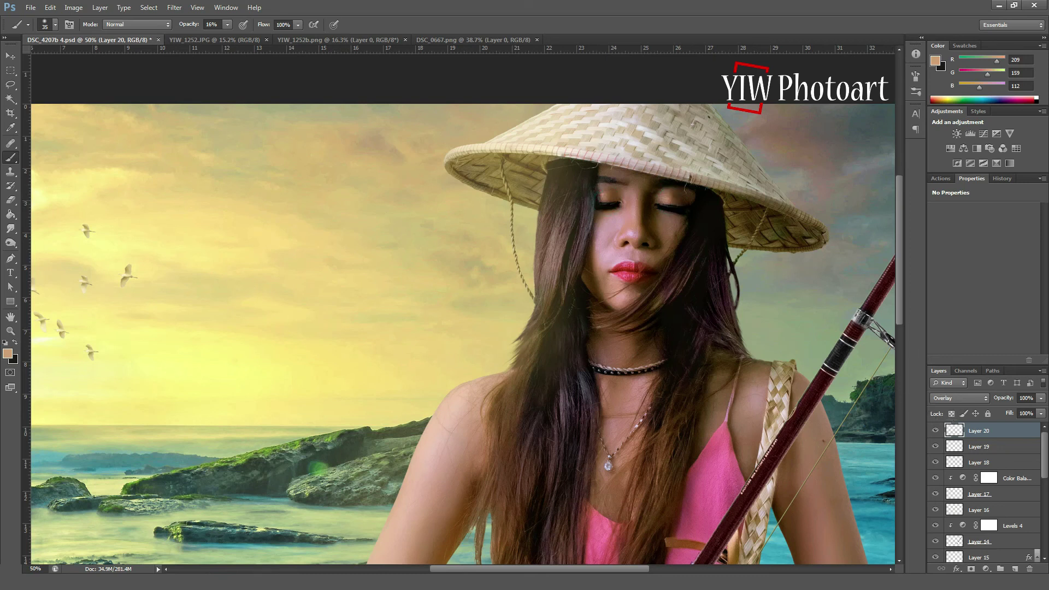
- Stamp all visible layers into a new merged layer at the top of the stack
click(198, 7)
click(213, 120)
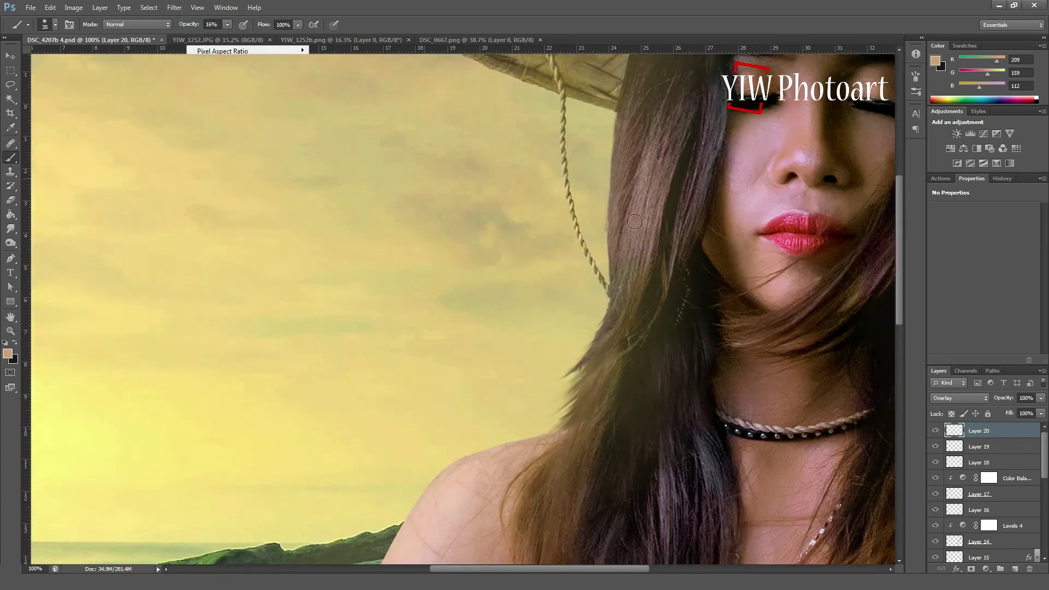
drag(745, 297, 523, 226)
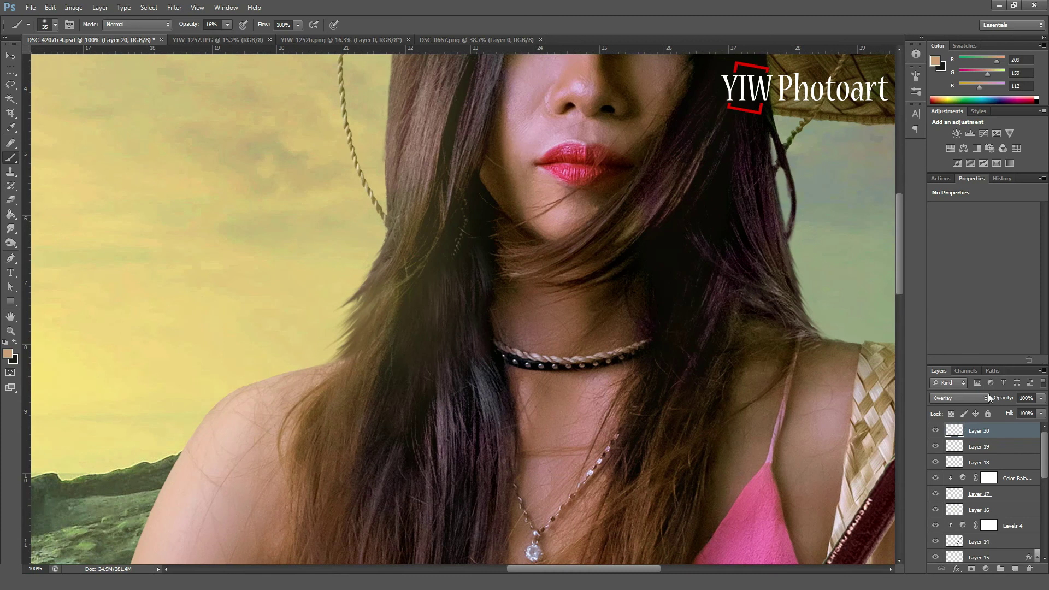
key(ctrl+shift+alt+e)
- Start Liquify on the merged layer and push the edge of the woman's upper lip inward with an 80 px warp brush
click(174, 7)
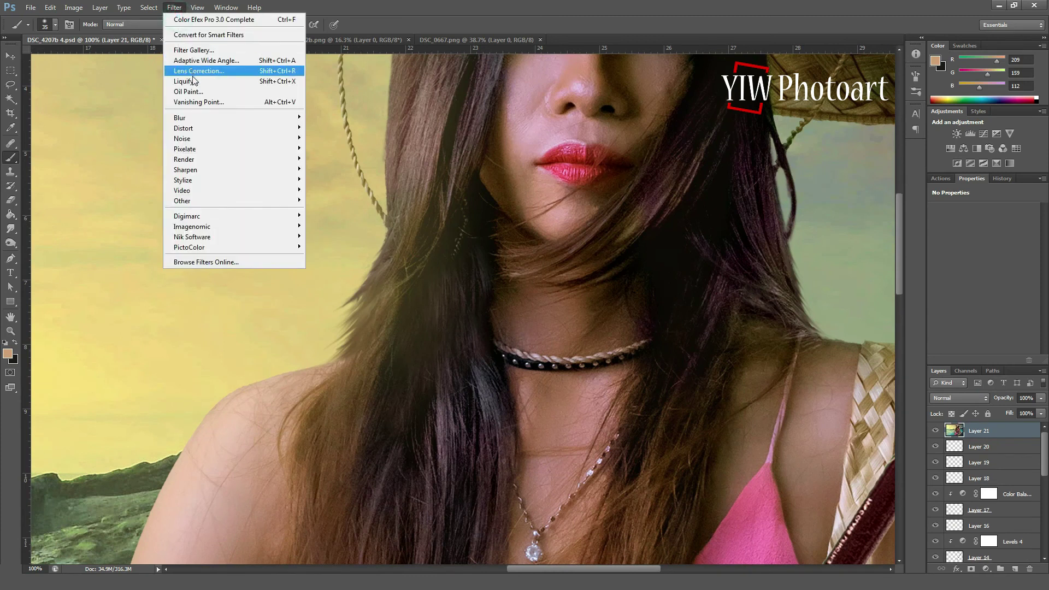
click(193, 83)
click(84, 558)
click(95, 433)
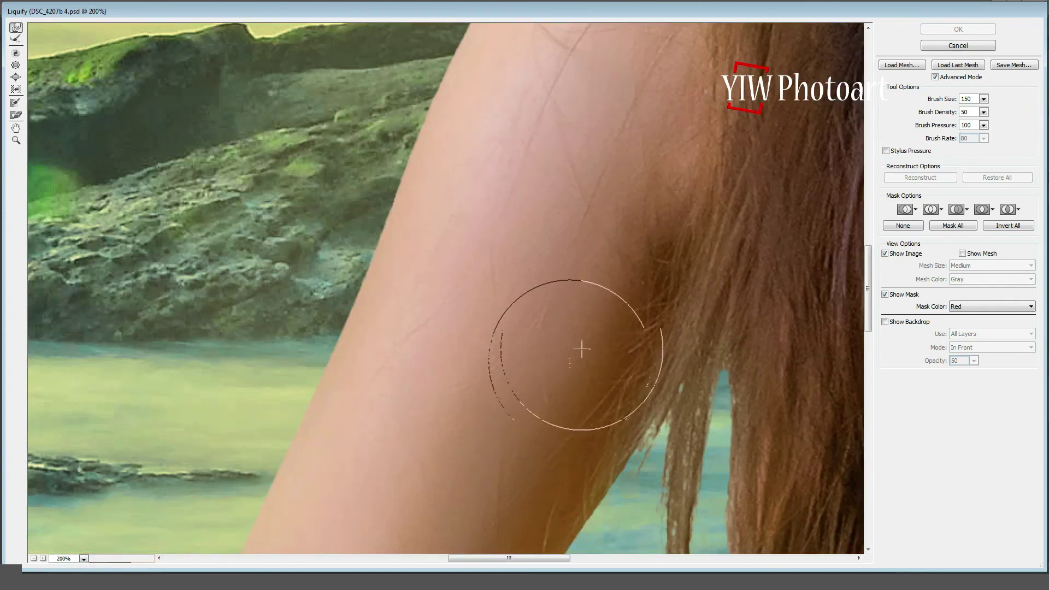
drag(682, 200, 519, 336)
mouse_move(693, 213)
mouse_down()
mouse_move(468, 377)
mouse_move(392, 471)
mouse_up()
mouse_move(641, 220)
mouse_down()
mouse_move(355, 412)
mouse_move(262, 530)
mouse_up()
drag(533, 238, 498, 341)
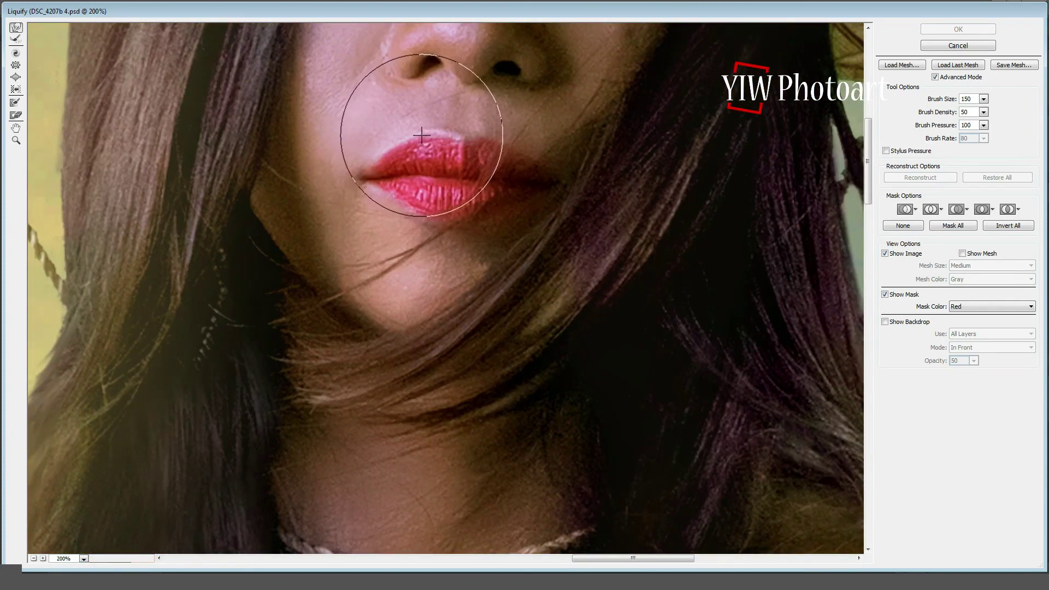
key(bracketleft)
key(bracketleft)
key(bracketleft)
key(bracketleft)
key(bracketleft)
key(bracketleft)
key(bracketleft)
key(bracketleft)
key(bracketleft)
key(bracketleft)
key(bracketleft)
key(bracketleft)
key(bracketleft)
key(bracketleft)
key(bracketleft)
key(bracketleft)
key(bracketleft)
key(bracketleft)
key(bracketleft)
key(bracketleft)
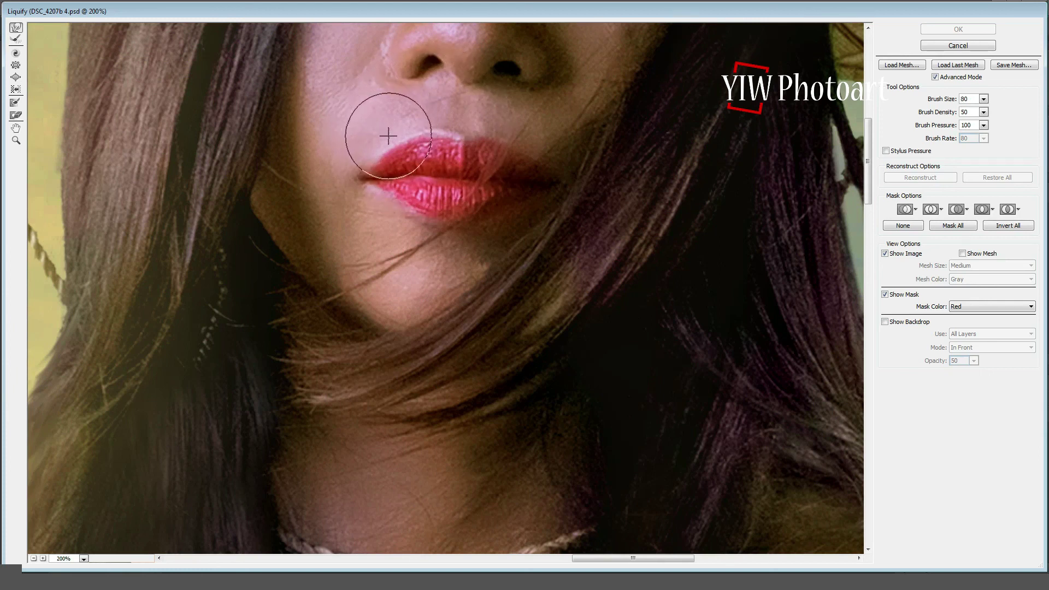
drag(390, 140, 403, 131)
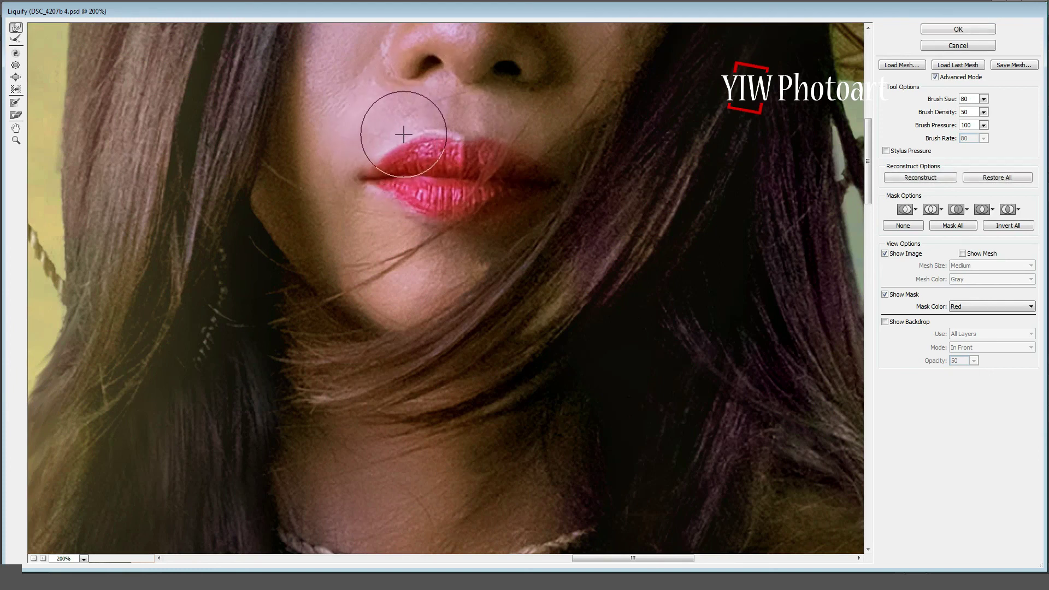
- Smooth the upper lip's contour with a smaller warp brush, apply Liquify, and compare the layer with the original
key(bracketleft)
key(bracketleft)
key(bracketleft)
key(bracketleft)
key(bracketleft)
mouse_move(381, 149)
mouse_down()
mouse_move(321, 193)
mouse_move(433, 122)
mouse_up()
key(bracketright)
key(bracketright)
key(bracketright)
key(bracketright)
key(bracketright)
key(bracketright)
key(bracketright)
key(bracketright)
key(bracketright)
key(bracketright)
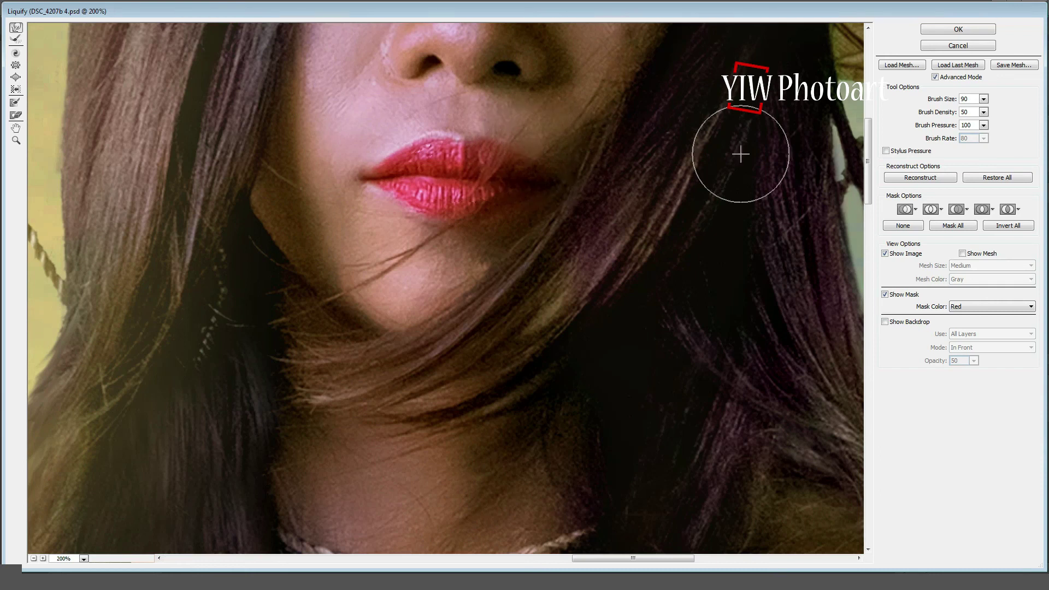
click(934, 29)
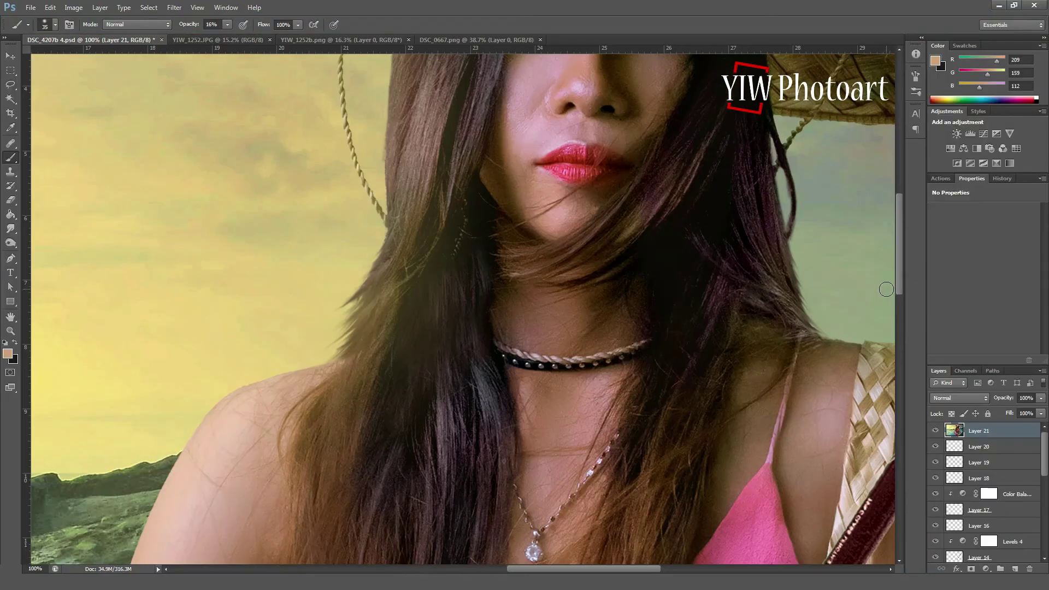
click(936, 431)
- Clean up the edges of the upper and lower lips with the Clone Stamp at 50% opacity, sampling all layers
click(10, 258)
click(197, 8)
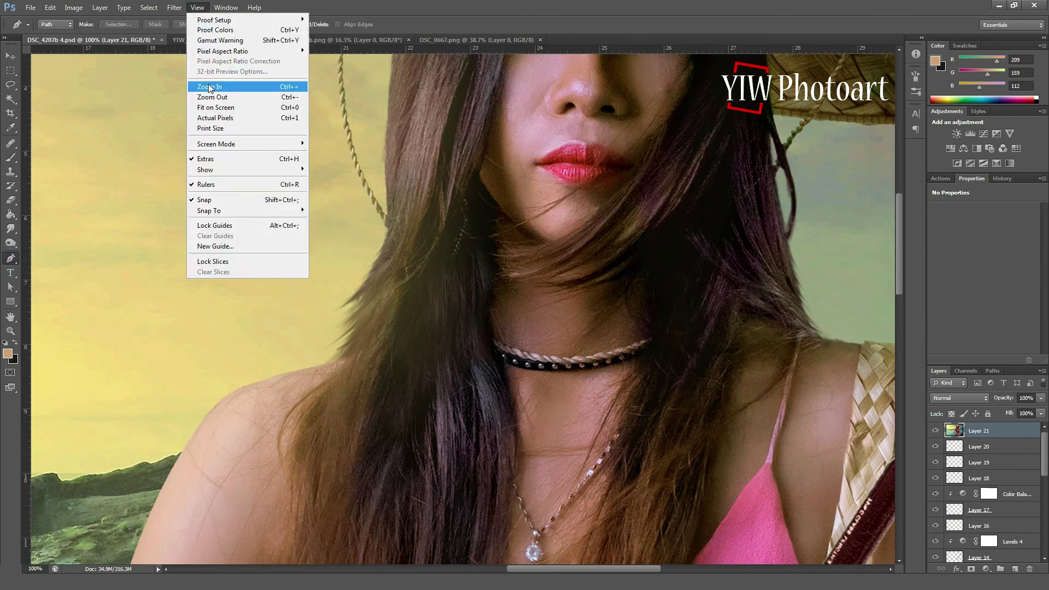
click(210, 87)
drag(493, 182, 366, 363)
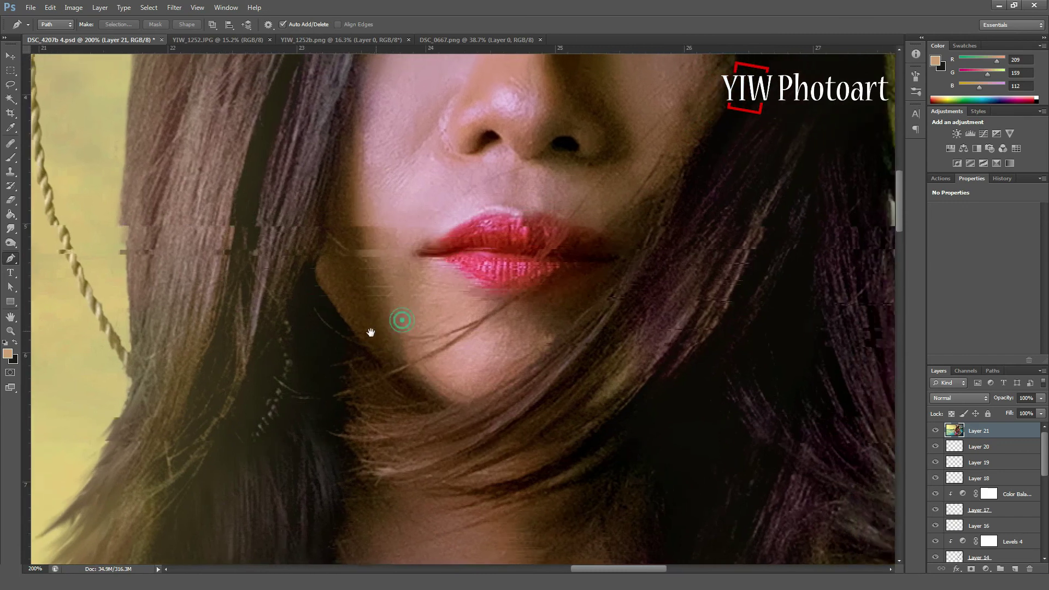
click(10, 171)
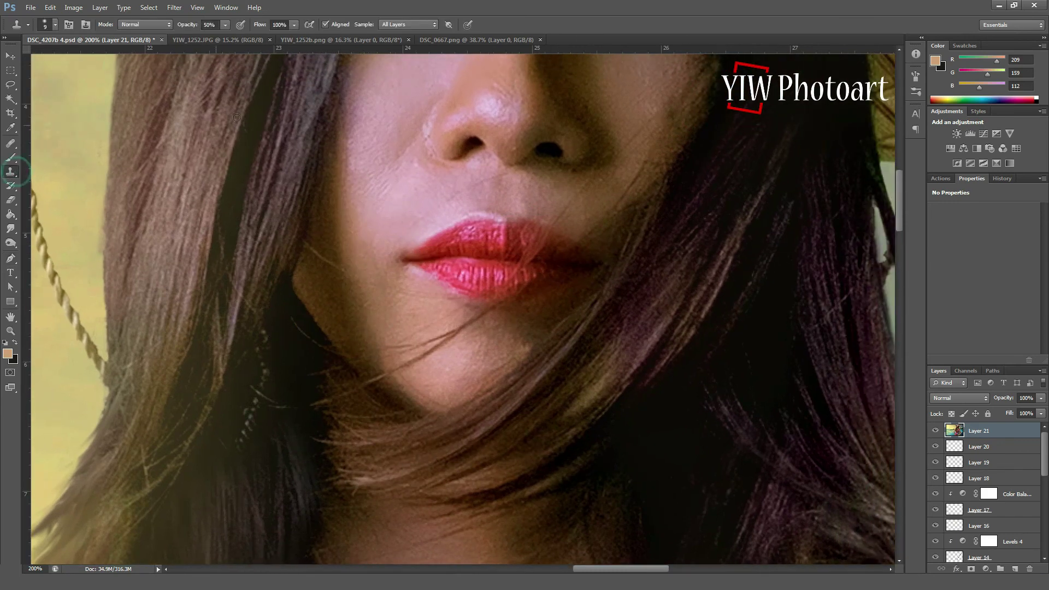
alt+click(449, 270)
drag(434, 272, 430, 264)
click(444, 274)
click(488, 208)
drag(476, 210, 445, 220)
click(499, 214)
click(474, 212)
- Trace the upper lip's contour with the Pen tool in Path mode, from one mouth corner to the other
click(10, 258)
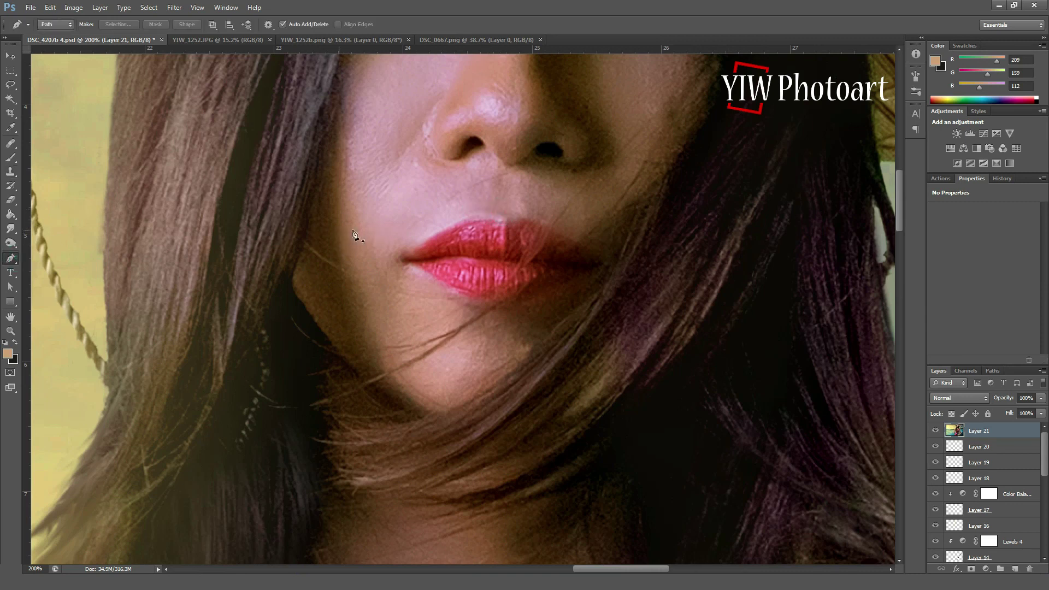
click(408, 256)
drag(431, 236, 441, 231)
click(462, 222)
click(475, 218)
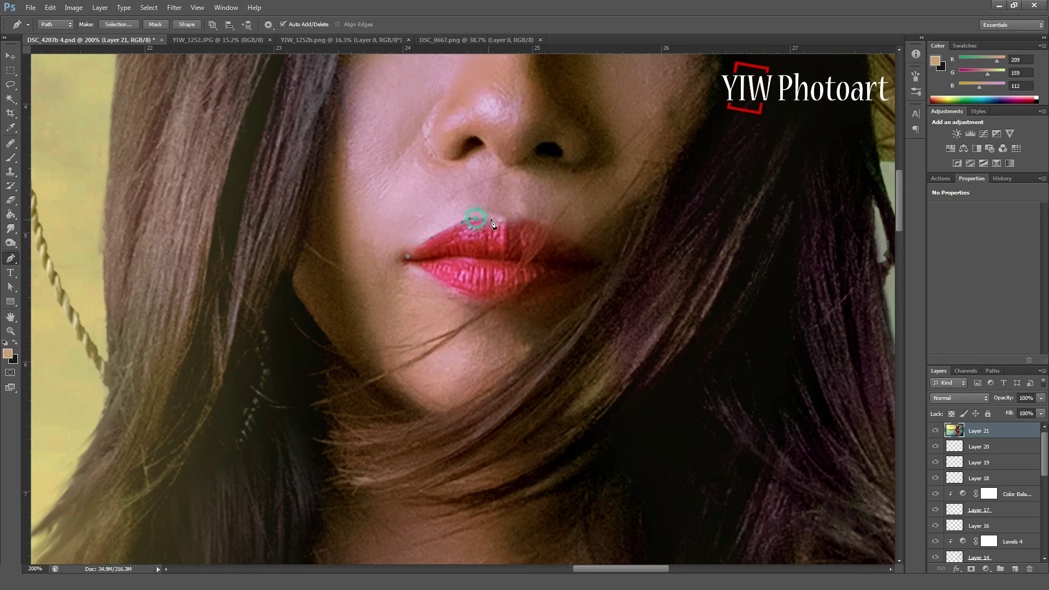
click(522, 219)
drag(533, 221, 572, 237)
click(581, 244)
click(597, 257)
- Continue the path along the lower lip's contour and close it at the starting mouth corner
click(590, 269)
drag(560, 285, 538, 299)
click(530, 297)
click(480, 298)
click(440, 282)
click(408, 256)
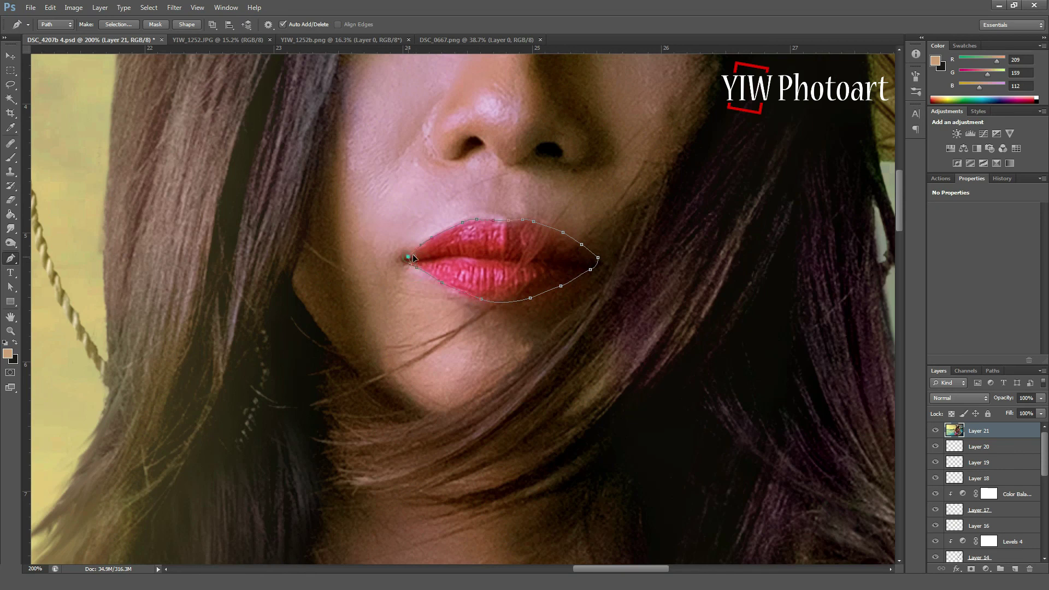
- Convert the lip path to a selection and feather it with a radius of 1
click(992, 370)
key(ctrl+Return)
click(940, 372)
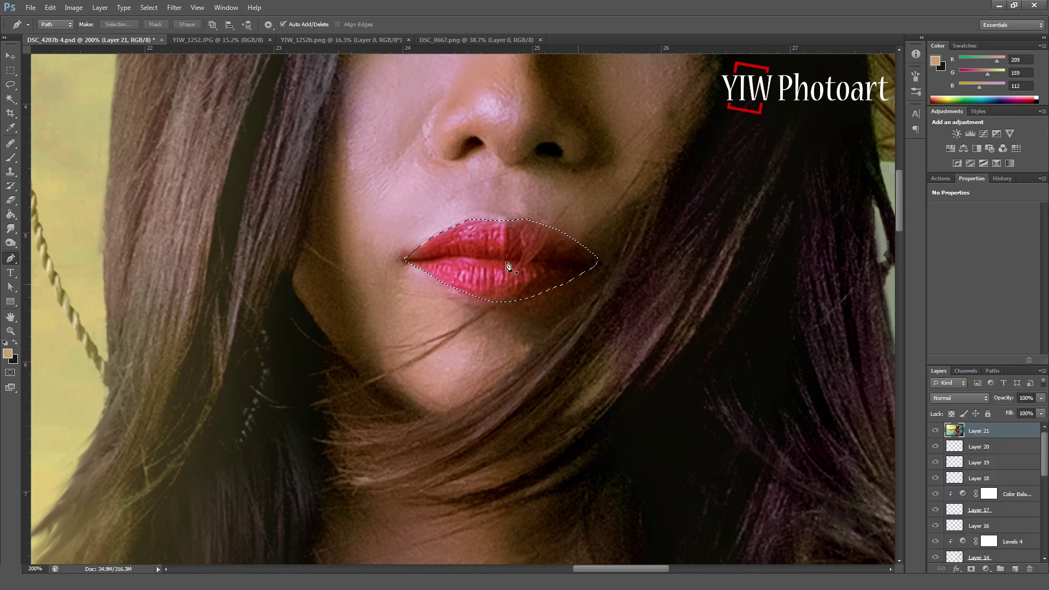
click(148, 8)
mouse_move(195, 128)
click(274, 171)
text(1)
- Deepen the selected lips with a Levels adjustment layer, black input 13 and midtone 0.96, and save the document
click(197, 7)
click(229, 113)
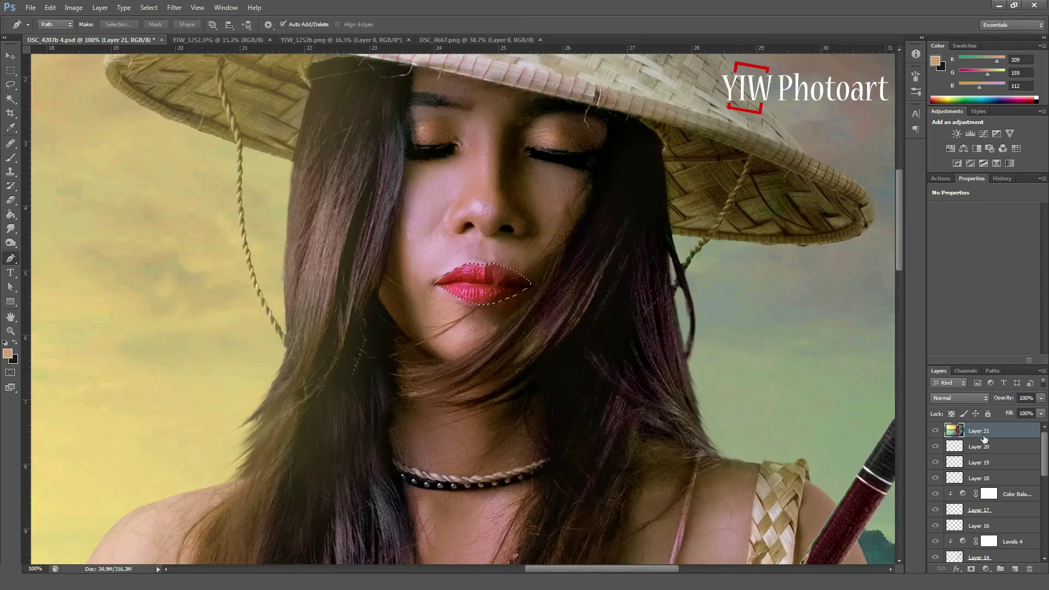
click(986, 569)
click(978, 382)
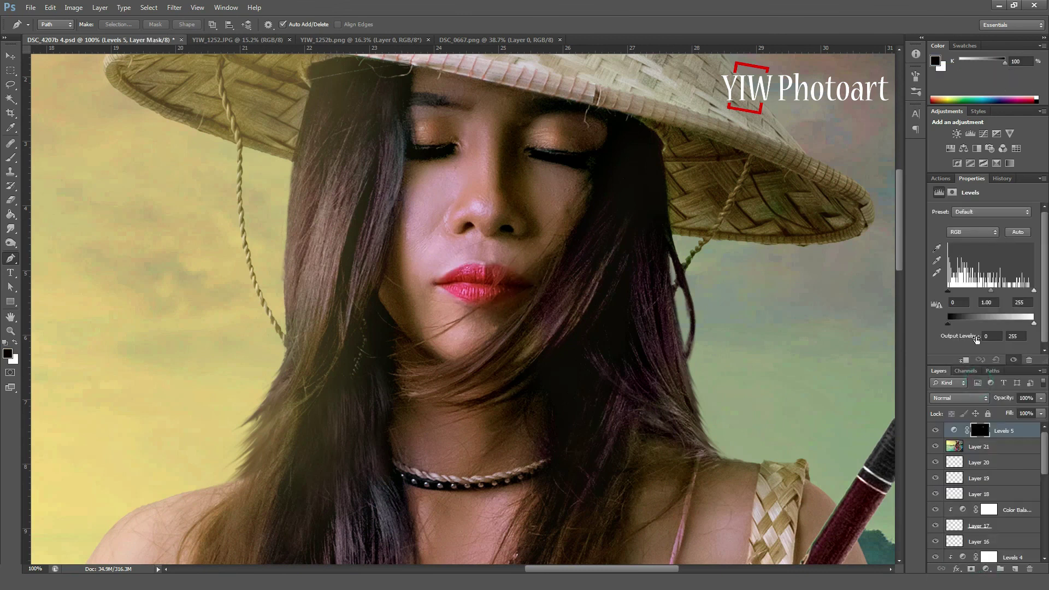
drag(951, 292, 956, 293)
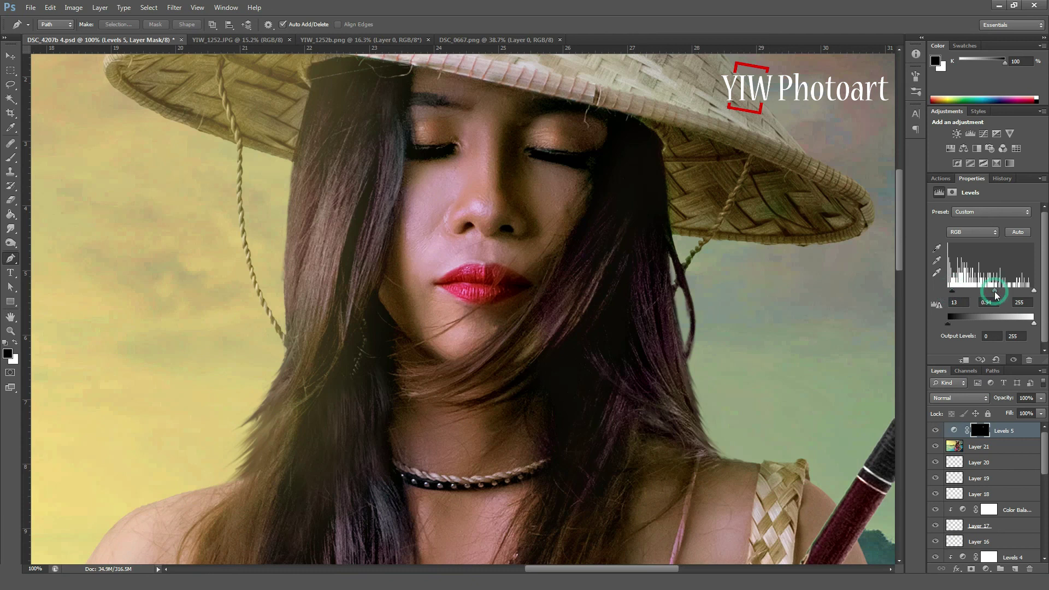
drag(993, 291, 995, 291)
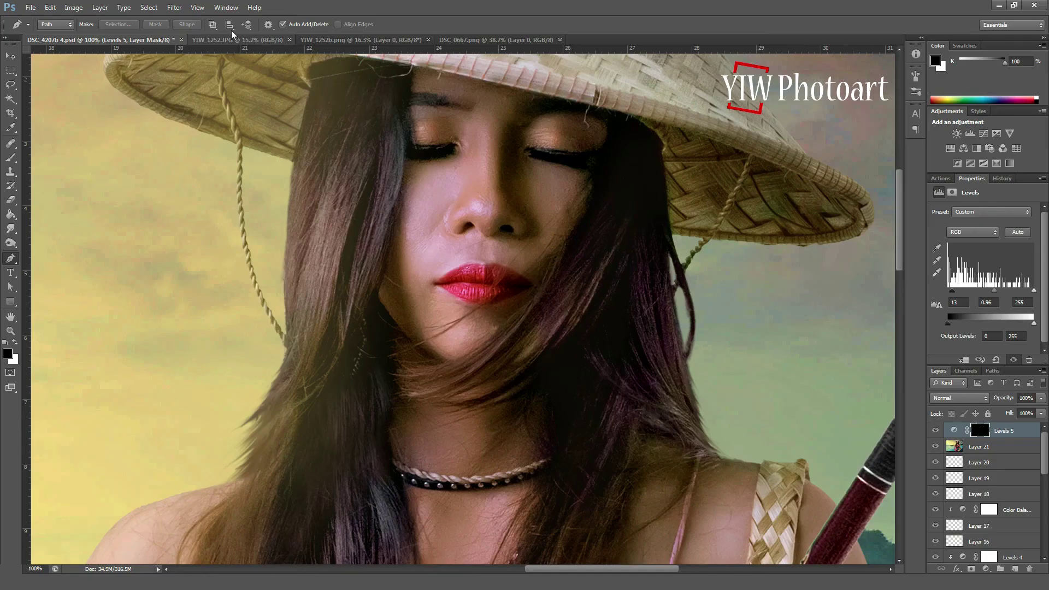
click(197, 8)
click(230, 105)
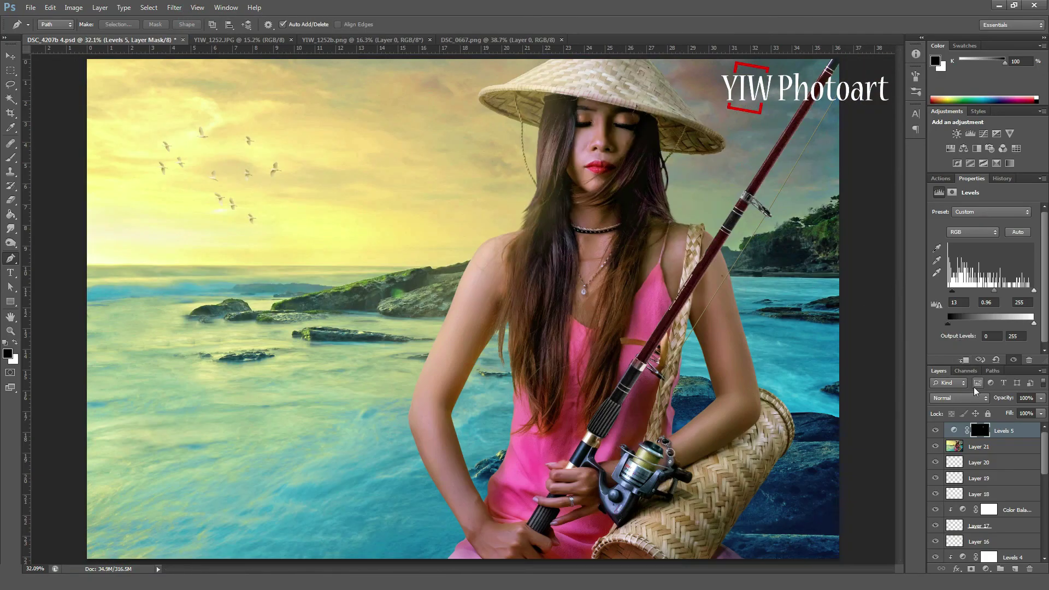
key(ctrl+s)
- On a new layer, paint yellow sampled from the sky along the sunlit edge of the woman's hair and arm with a 400 px brush at 16% opacity
click(1014, 569)
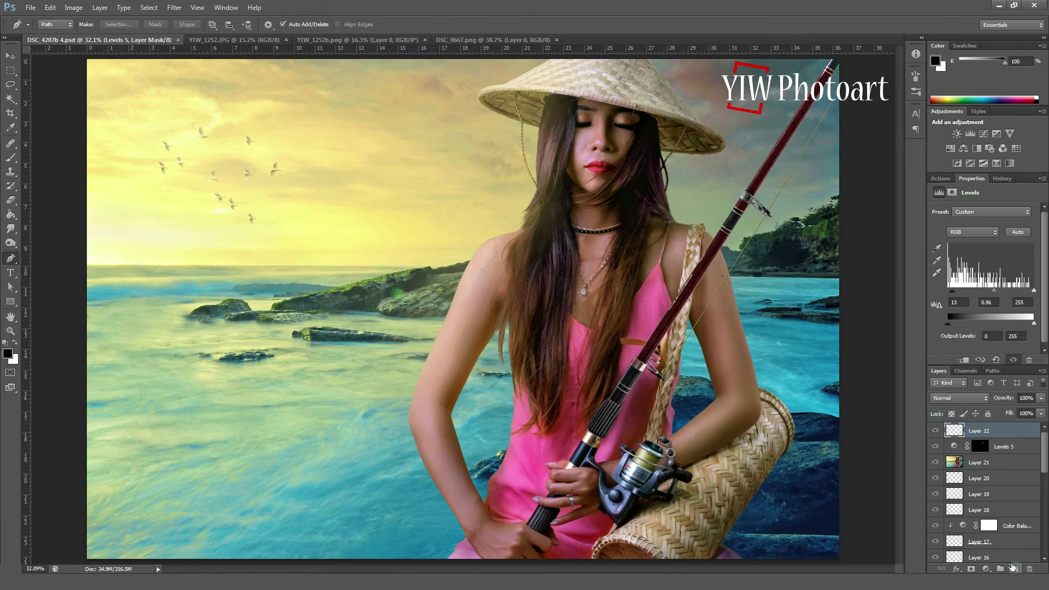
click(11, 157)
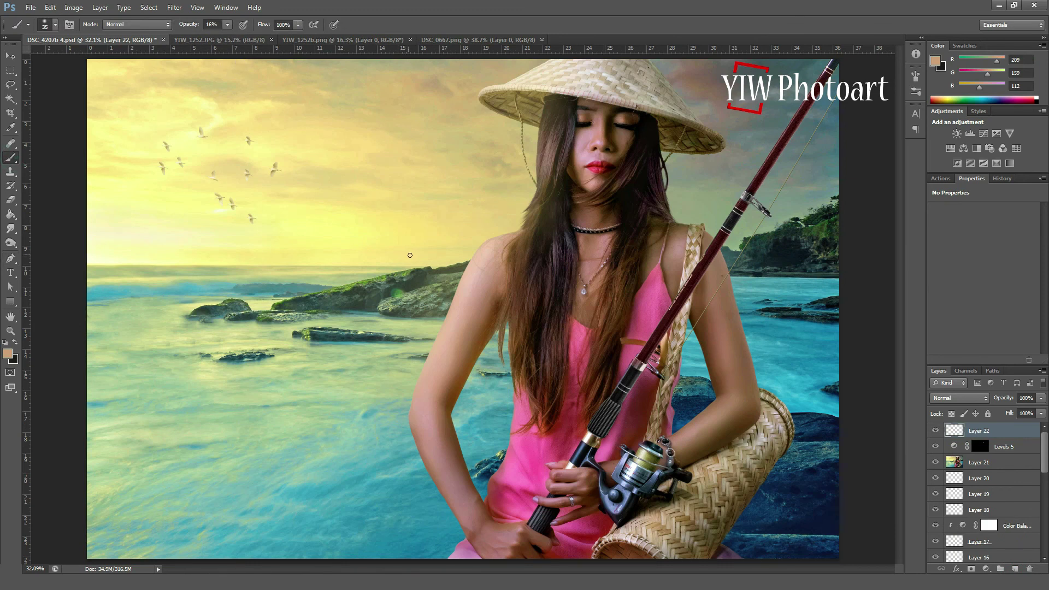
alt+click(446, 223)
key(bracketright)
key(bracketright)
key(bracketright)
mouse_move(534, 165)
mouse_down()
mouse_move(529, 137)
mouse_move(520, 194)
mouse_move(487, 203)
mouse_up()
click(522, 121)
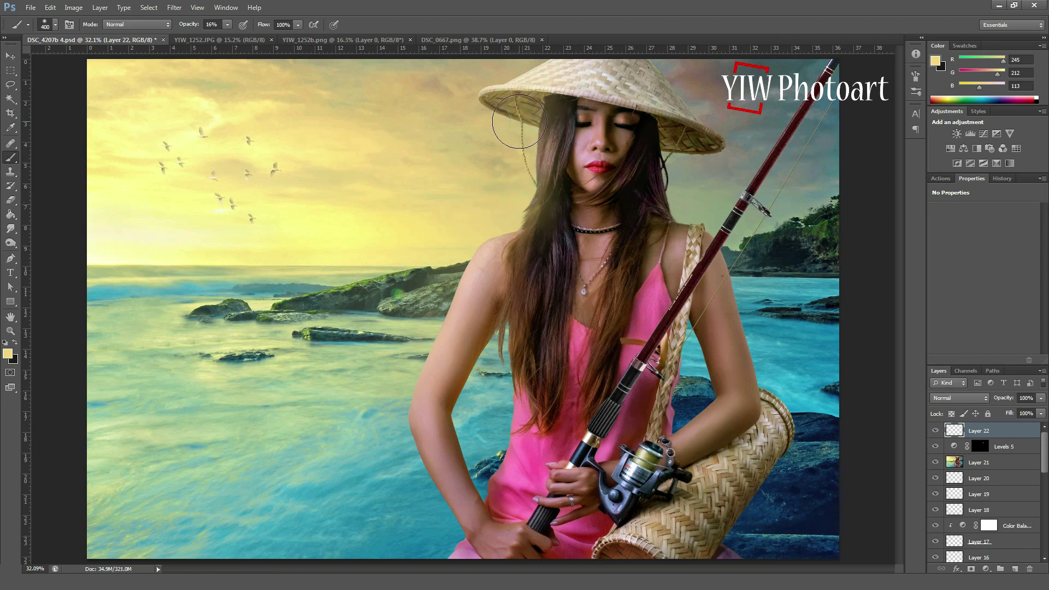
mouse_move(462, 204)
mouse_down()
mouse_move(482, 235)
mouse_move(503, 225)
mouse_move(438, 277)
mouse_move(444, 294)
mouse_move(377, 299)
mouse_move(432, 320)
mouse_move(382, 317)
mouse_move(370, 302)
mouse_move(311, 331)
mouse_move(427, 327)
mouse_up()
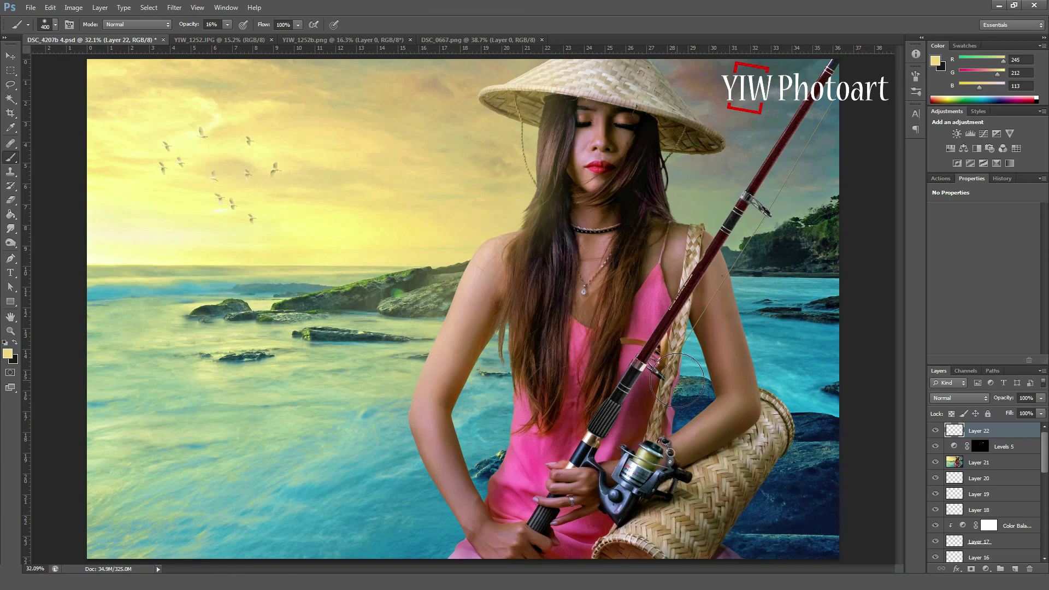